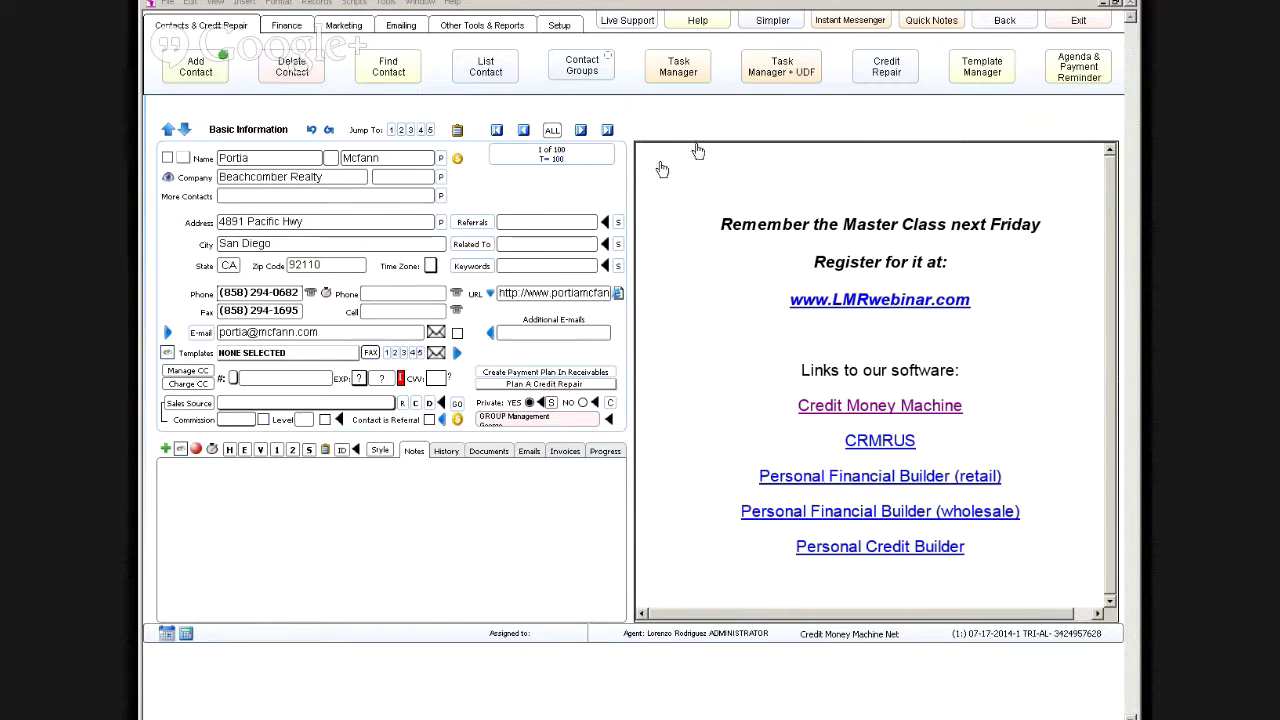
Step: Toggle the contact form through the simplified and full layouts, ending on the standard layout
{"action": "left_click", "coordinate": [768, 24]}
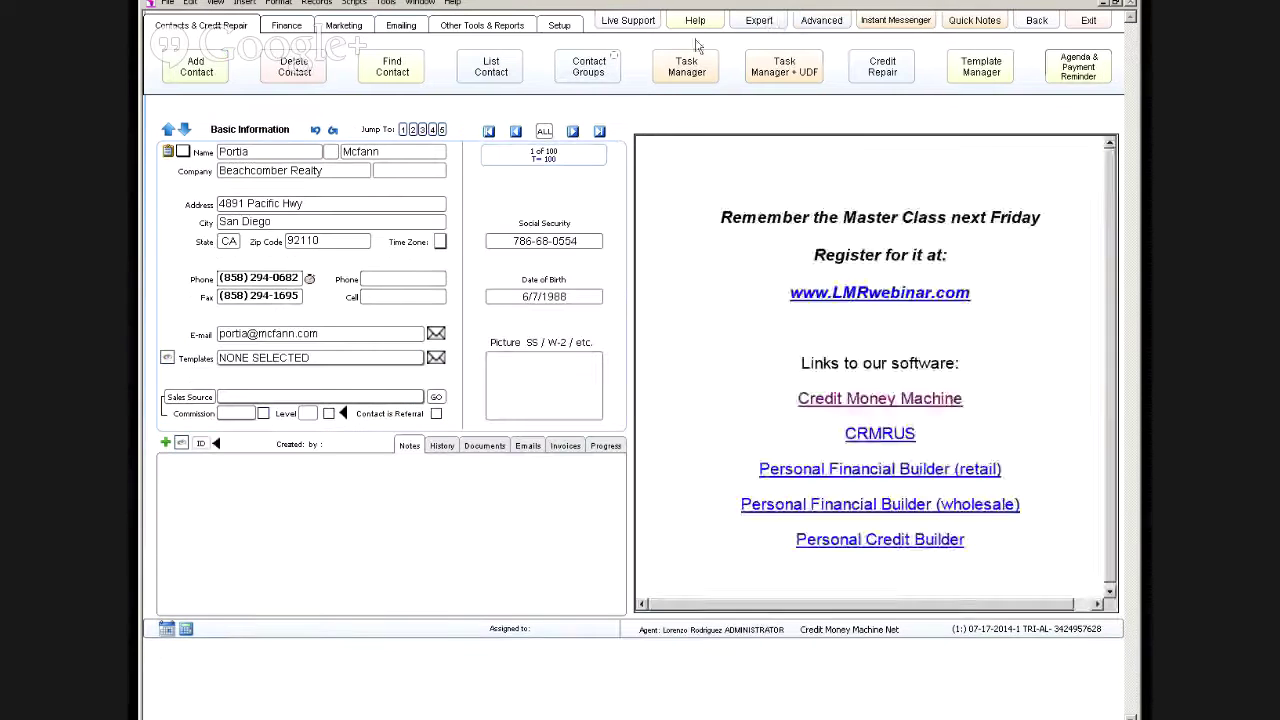
{"action": "left_click", "coordinate": [755, 22]}
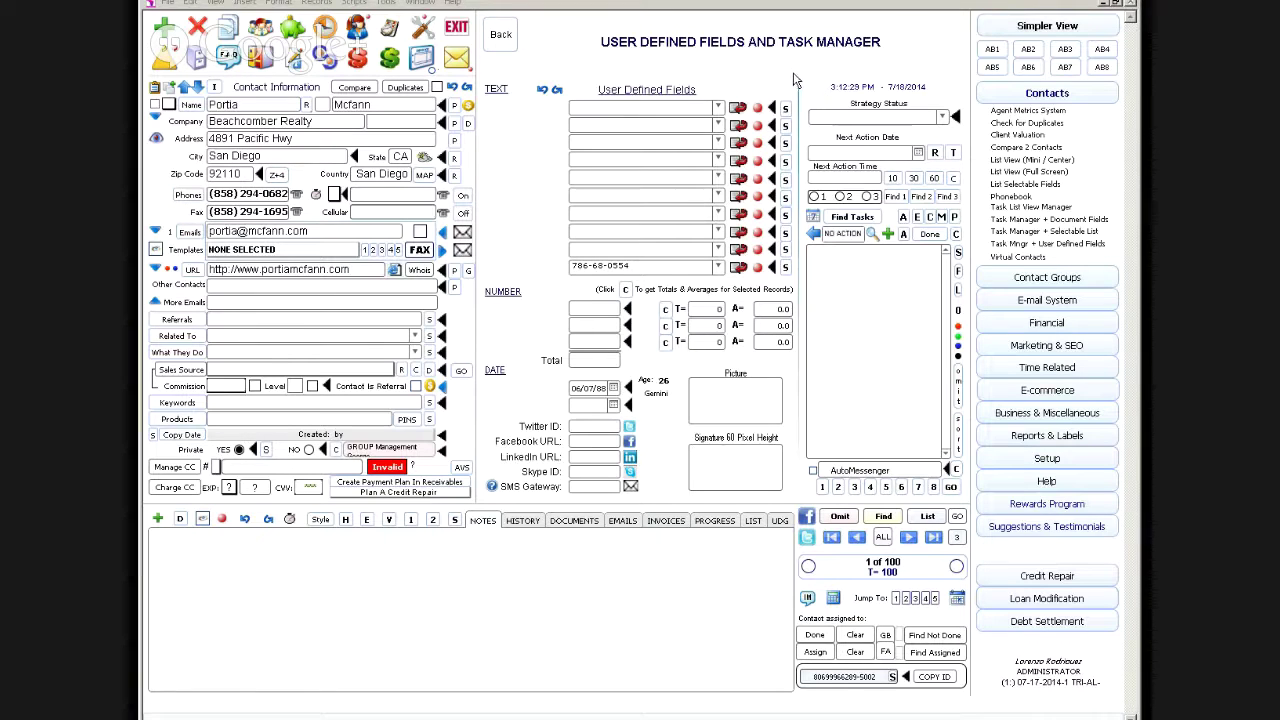
{"action": "left_click", "coordinate": [1027, 31]}
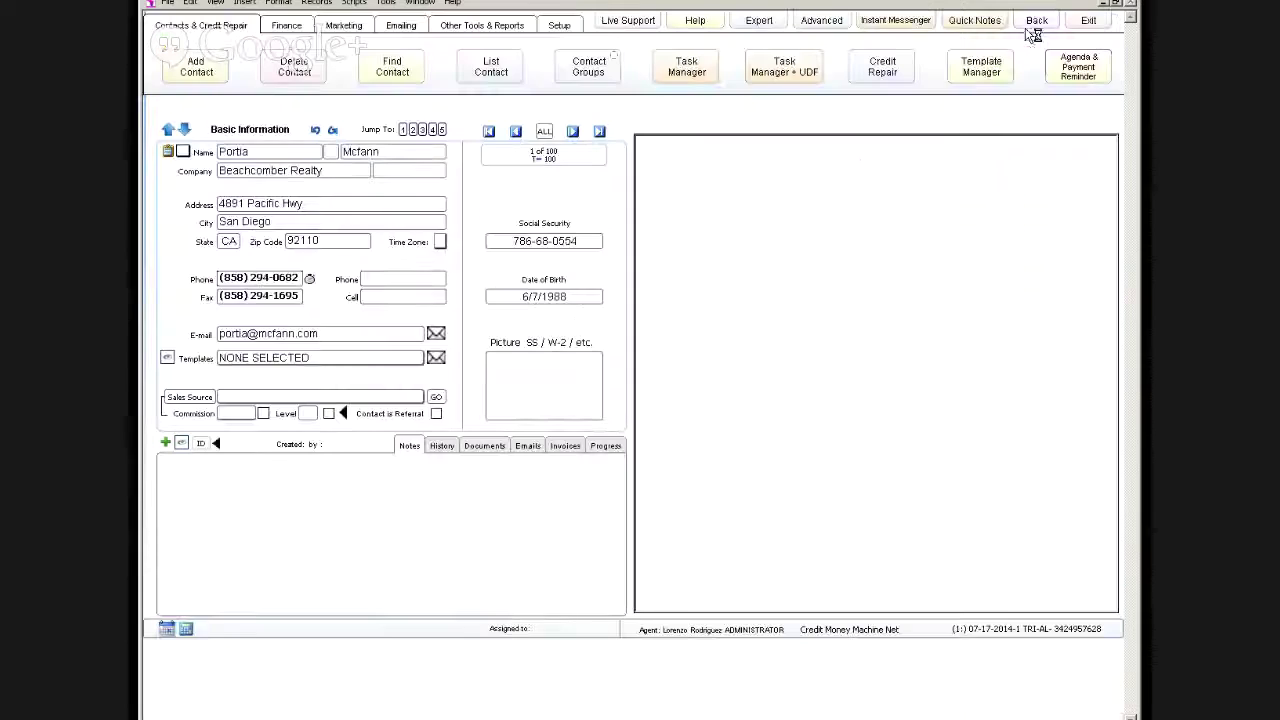
{"action": "left_click", "coordinate": [818, 21]}
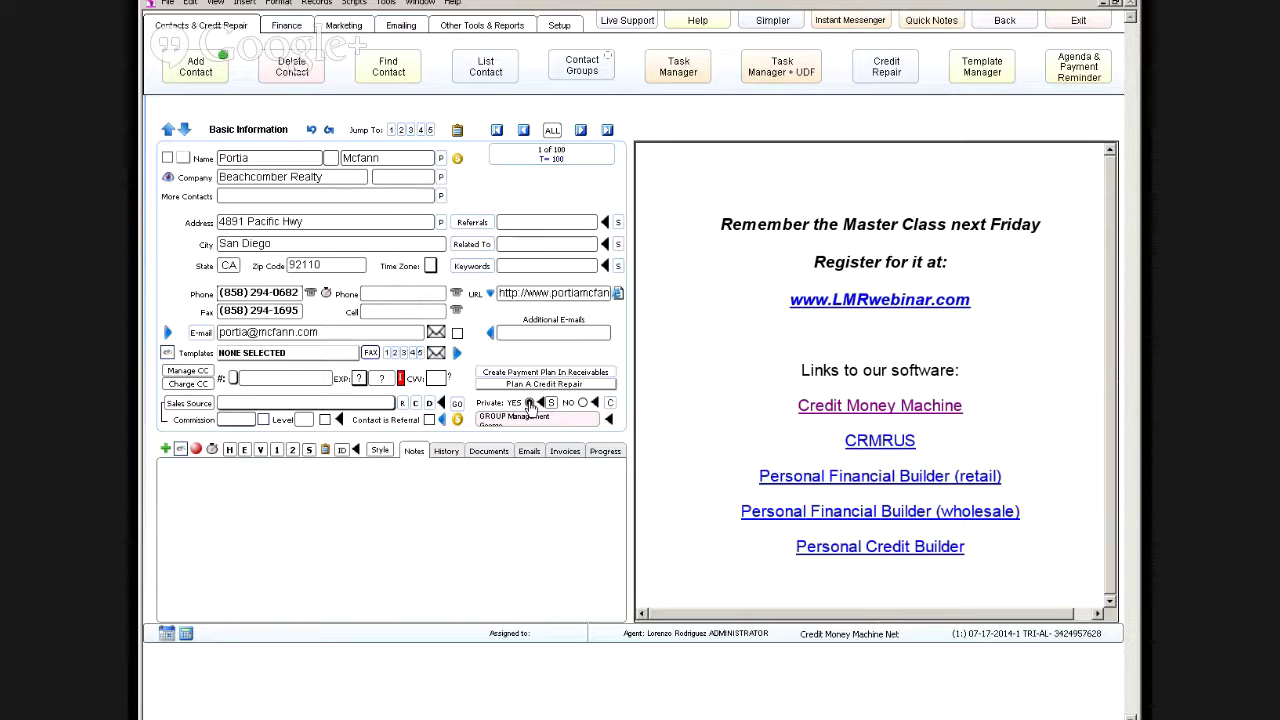
Step: Clear the contact's Private setting for ALL and for YOU, then open the Snippets Private List
{"action": "left_click", "coordinate": [583, 404]}
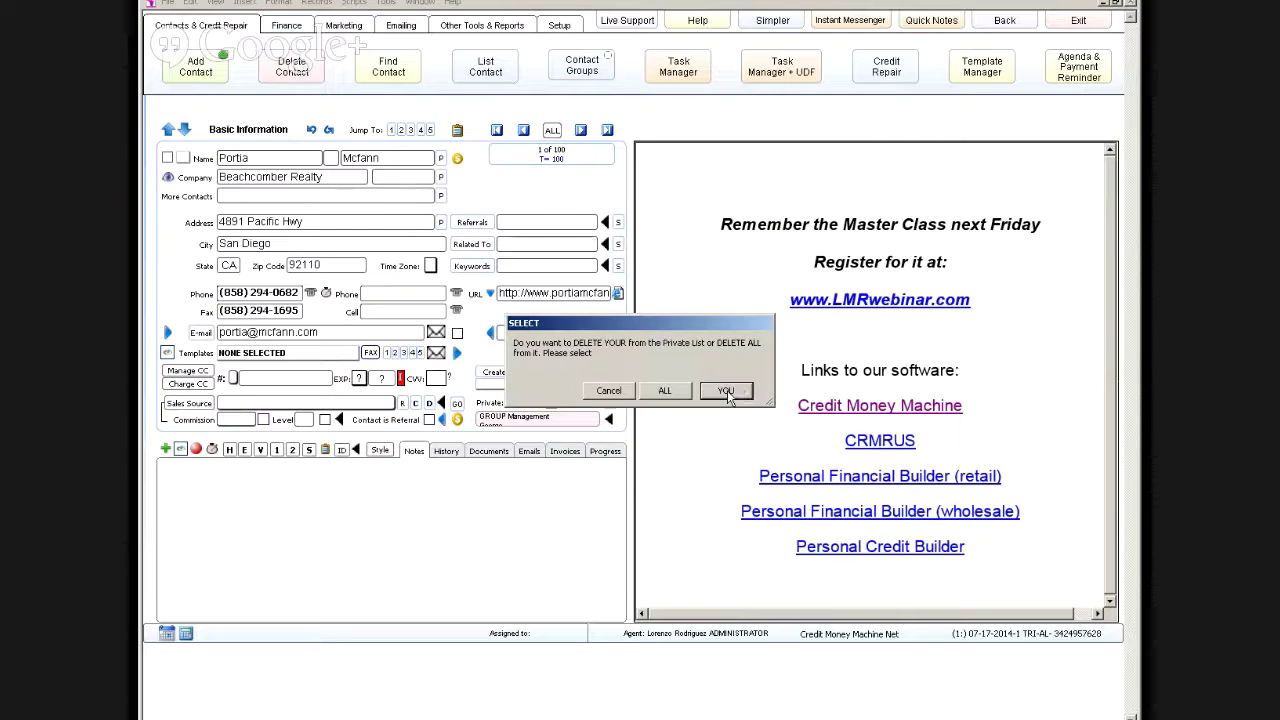
{"action": "left_click", "coordinate": [674, 396]}
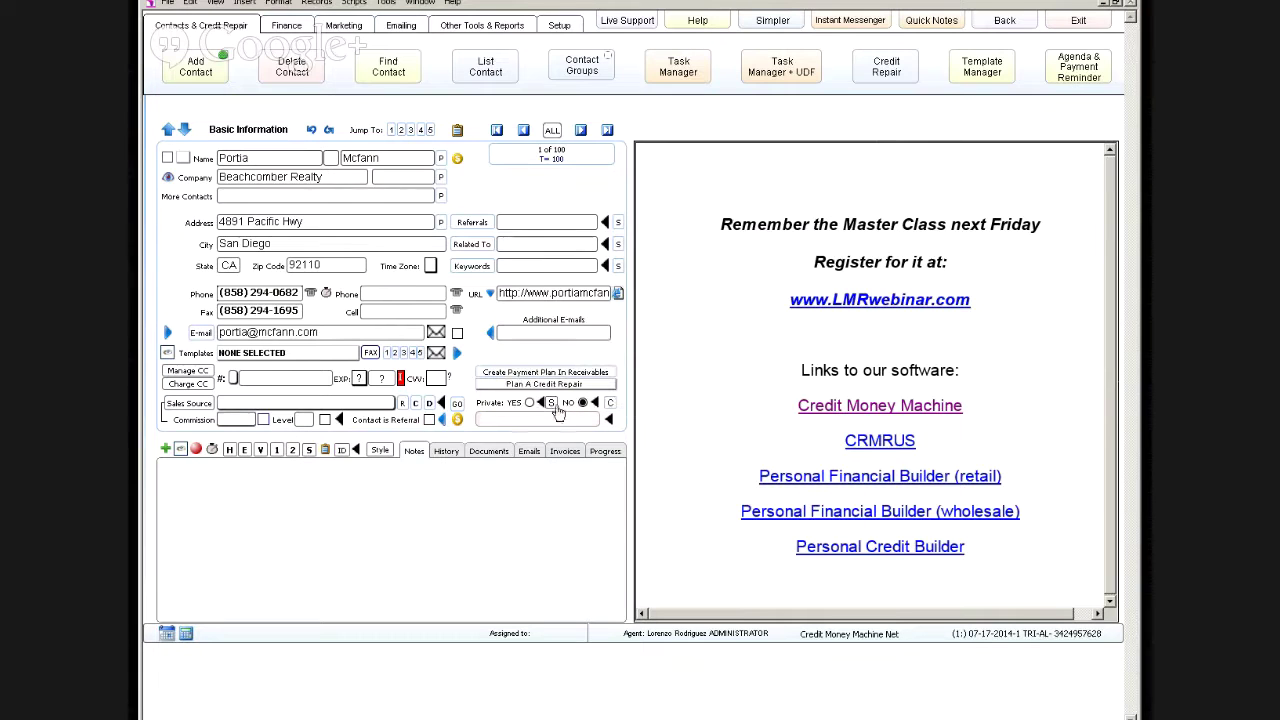
{"action": "left_click", "coordinate": [529, 402]}
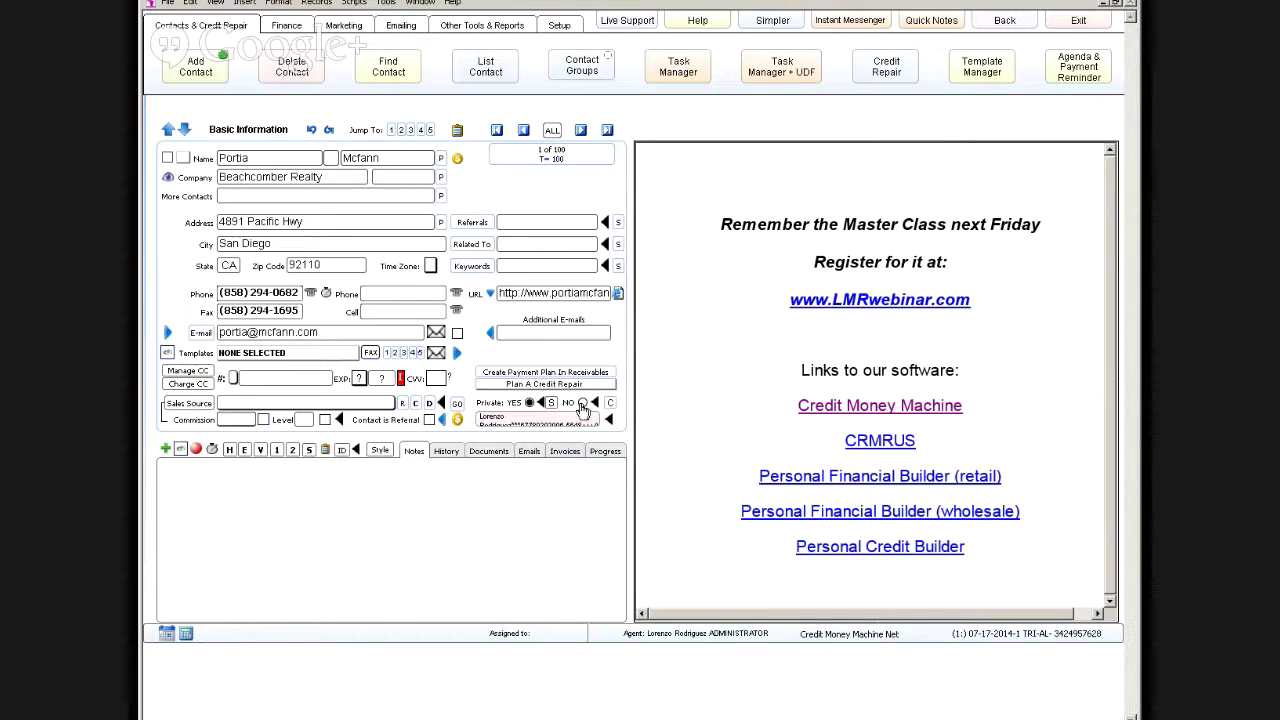
{"action": "left_click", "coordinate": [594, 403]}
{"action": "left_click", "coordinate": [728, 392]}
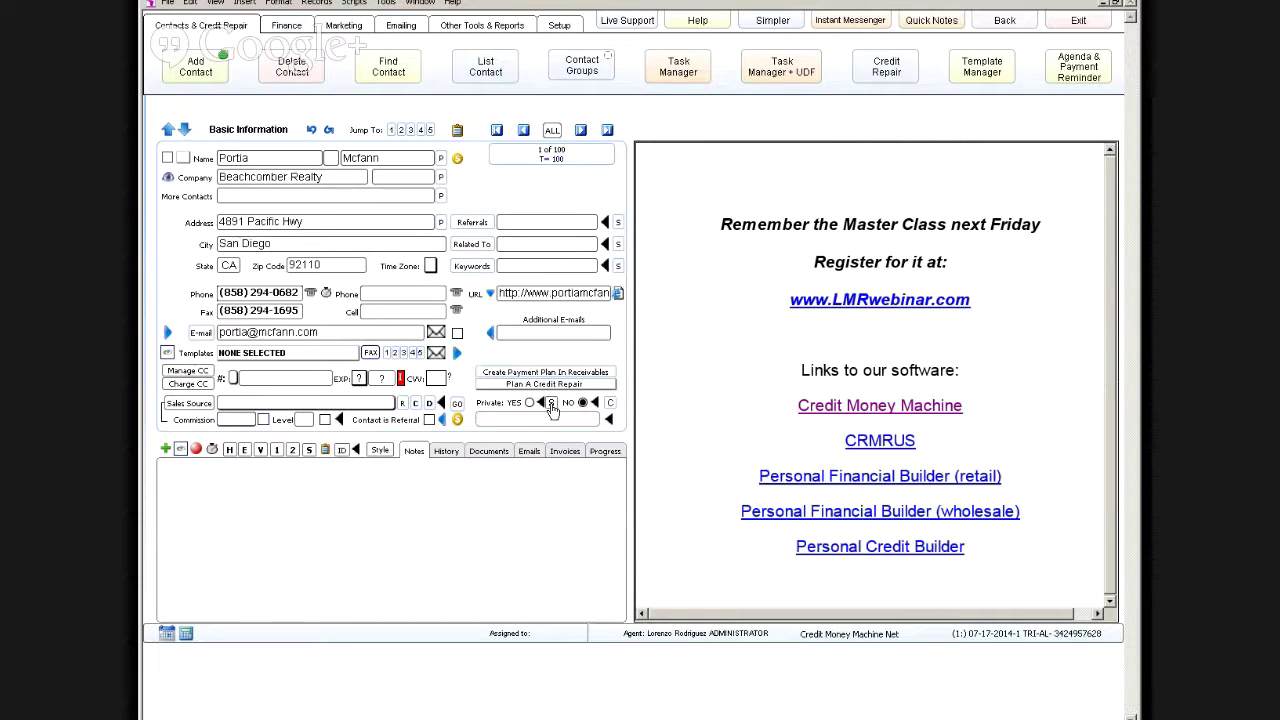
{"action": "left_click", "coordinate": [551, 403]}
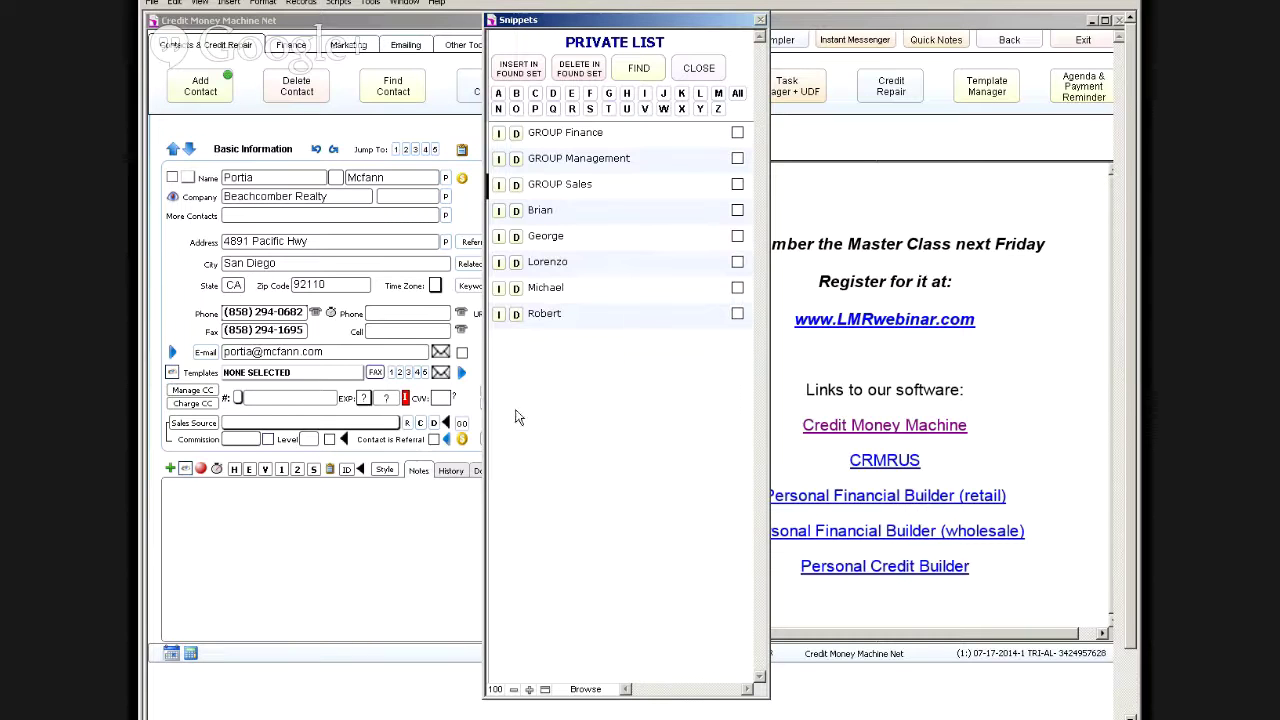
Step: Add three agents to the contact's Private List, then close the Snippets window
{"action": "left_click_drag", "start_coordinate": [620, 20], "coordinate": [858, 13]}
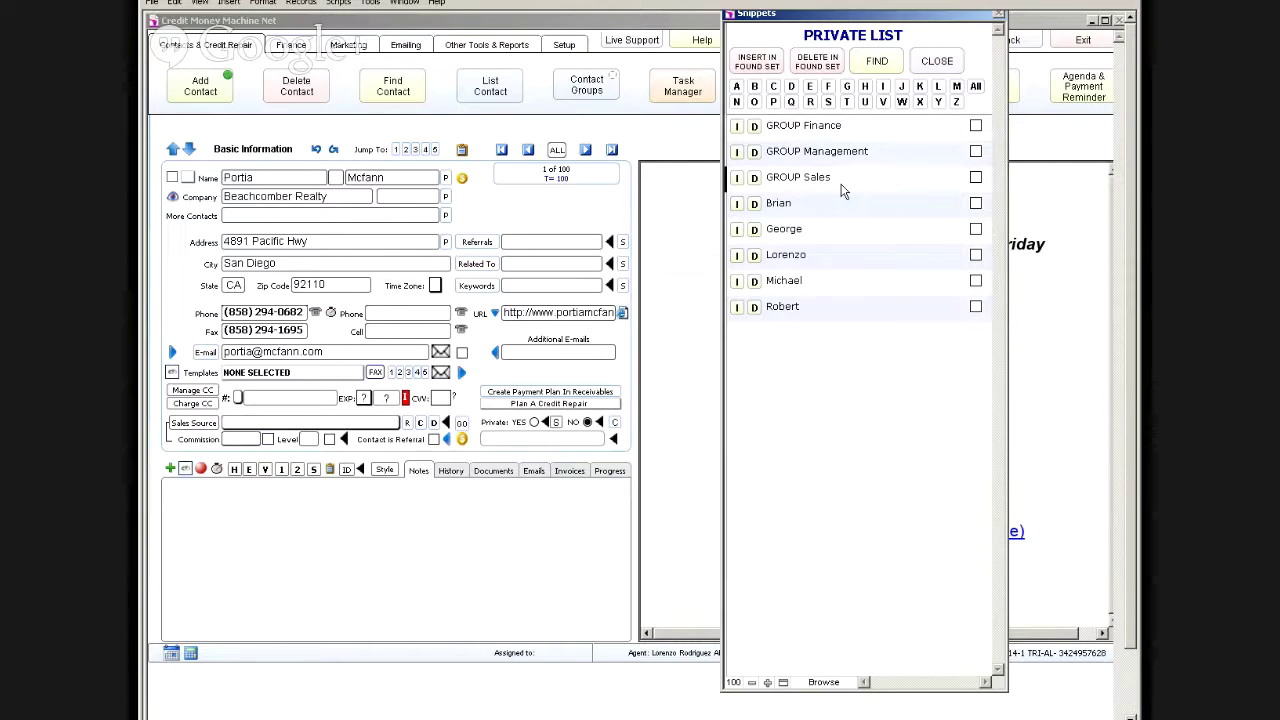
{"action": "left_click", "coordinate": [737, 257]}
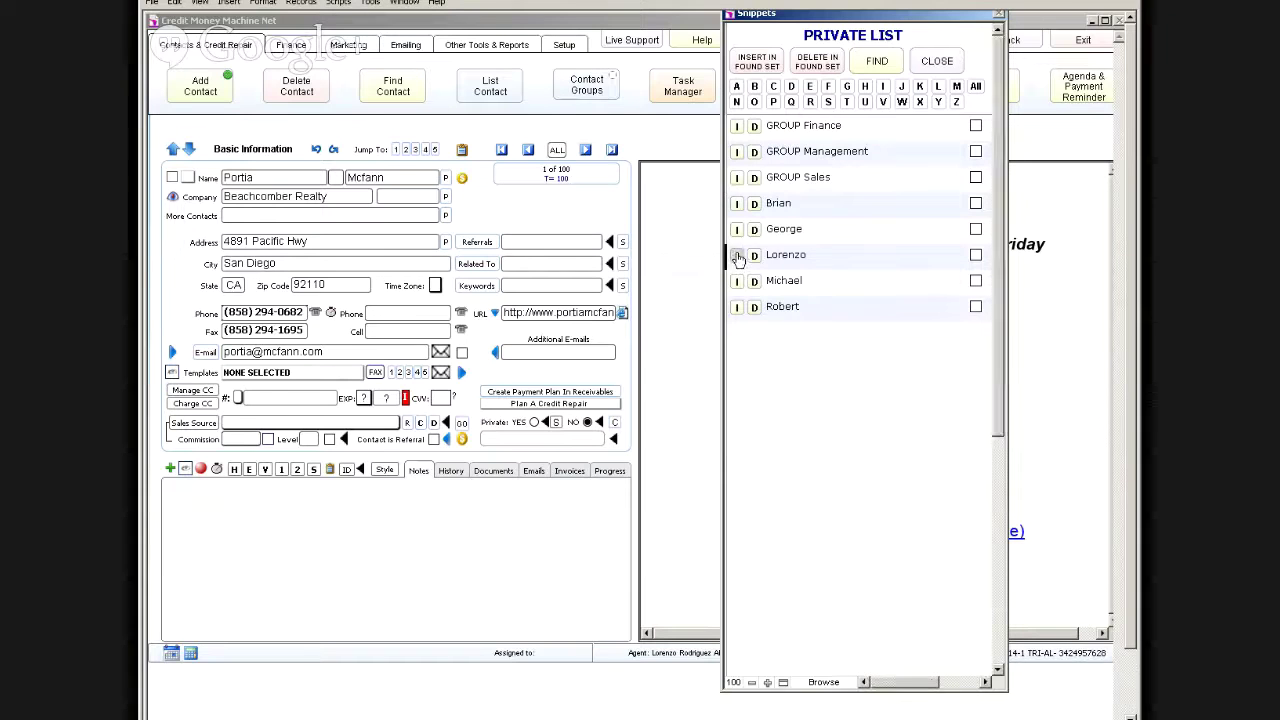
{"action": "left_click", "coordinate": [736, 231]}
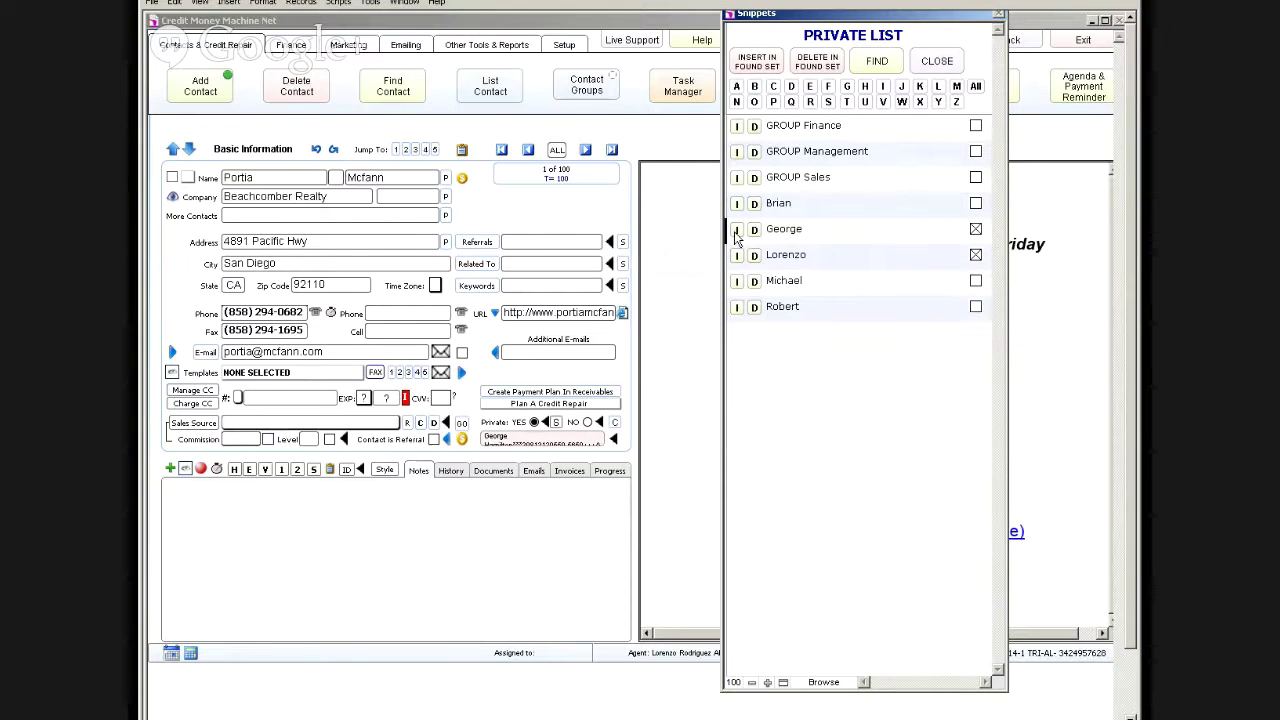
{"action": "left_click", "coordinate": [737, 307]}
{"action": "left_click", "coordinate": [937, 62]}
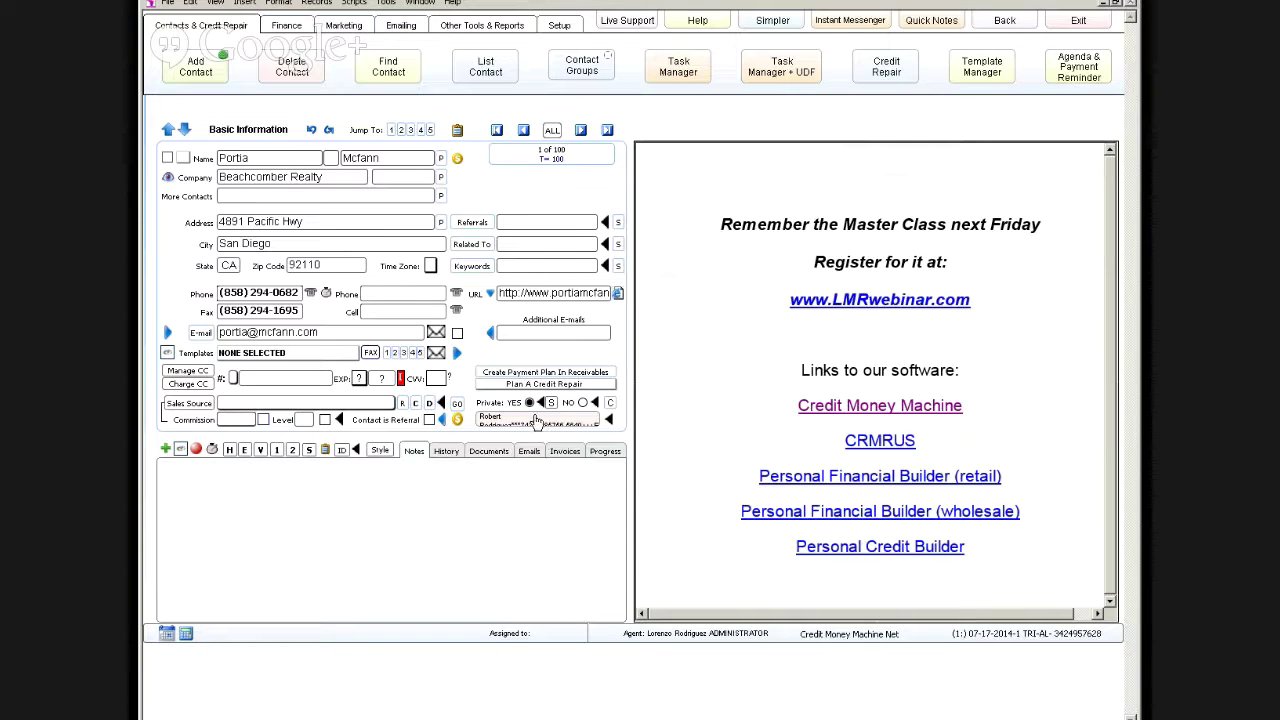
Step: Step to the next contact and back to the first, then bring up the Setup tab
{"action": "left_click", "coordinate": [580, 131]}
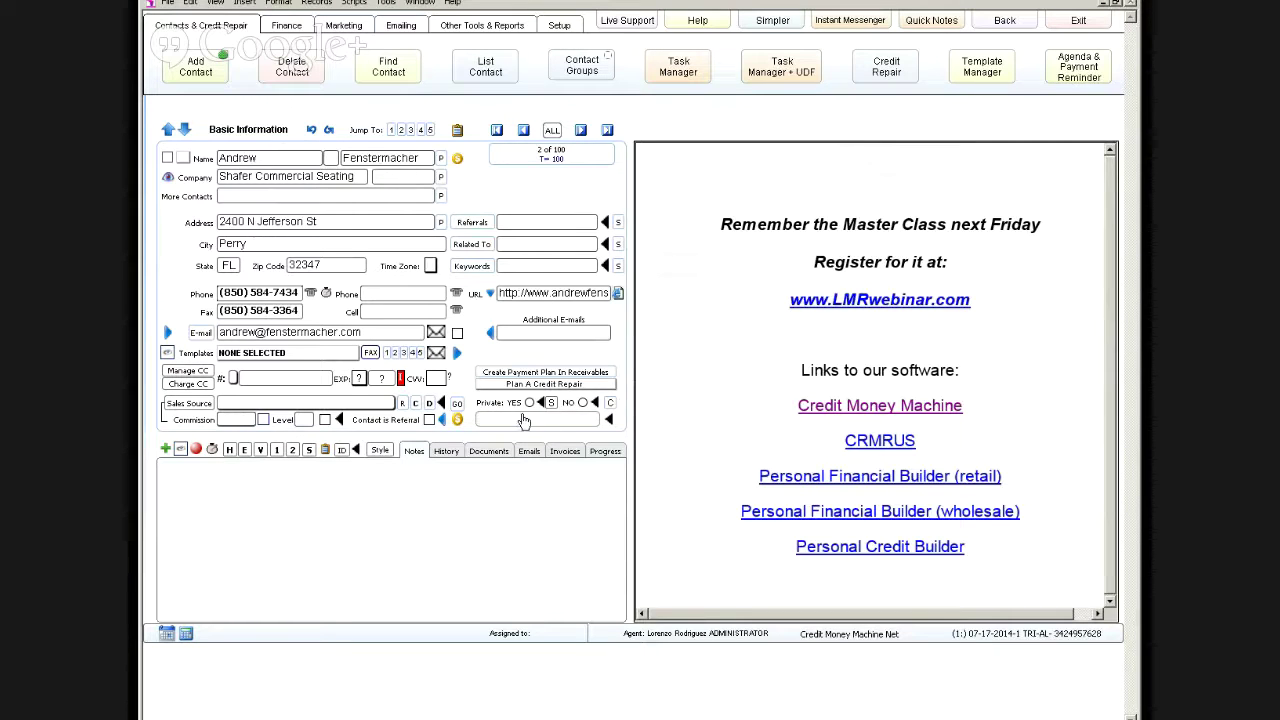
{"action": "left_click", "coordinate": [523, 131]}
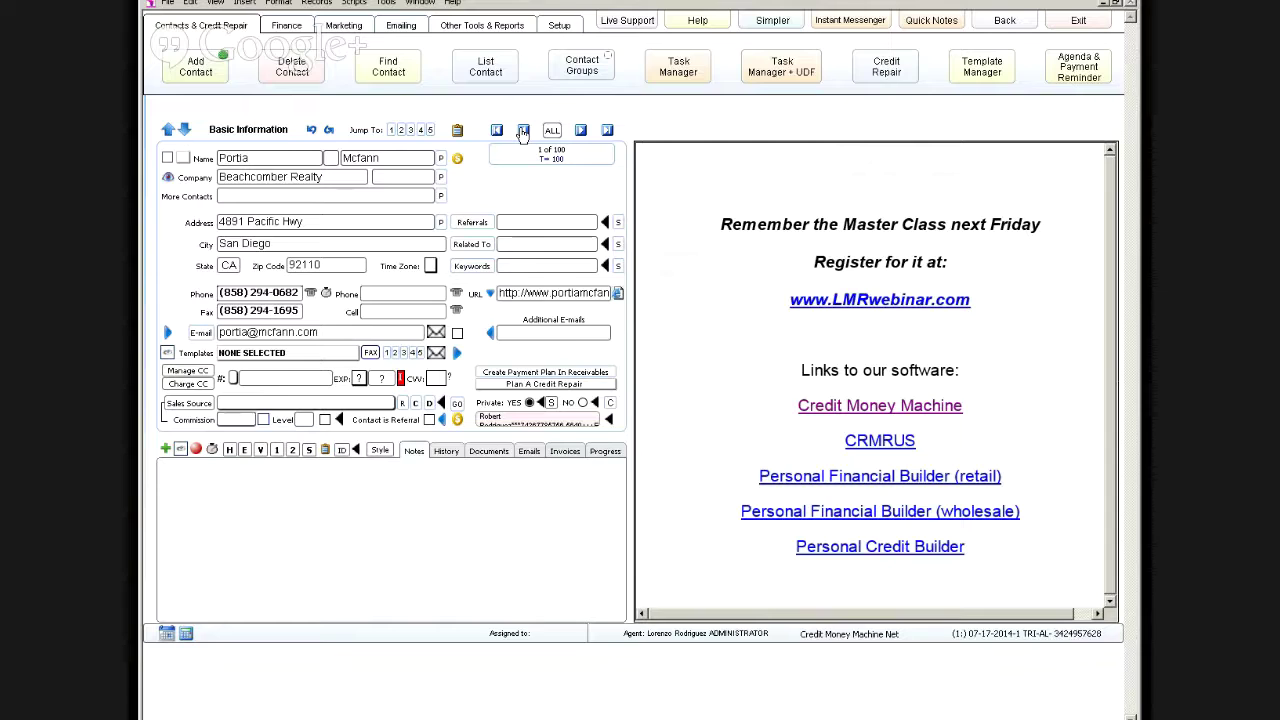
{"action": "left_click", "coordinate": [563, 28]}
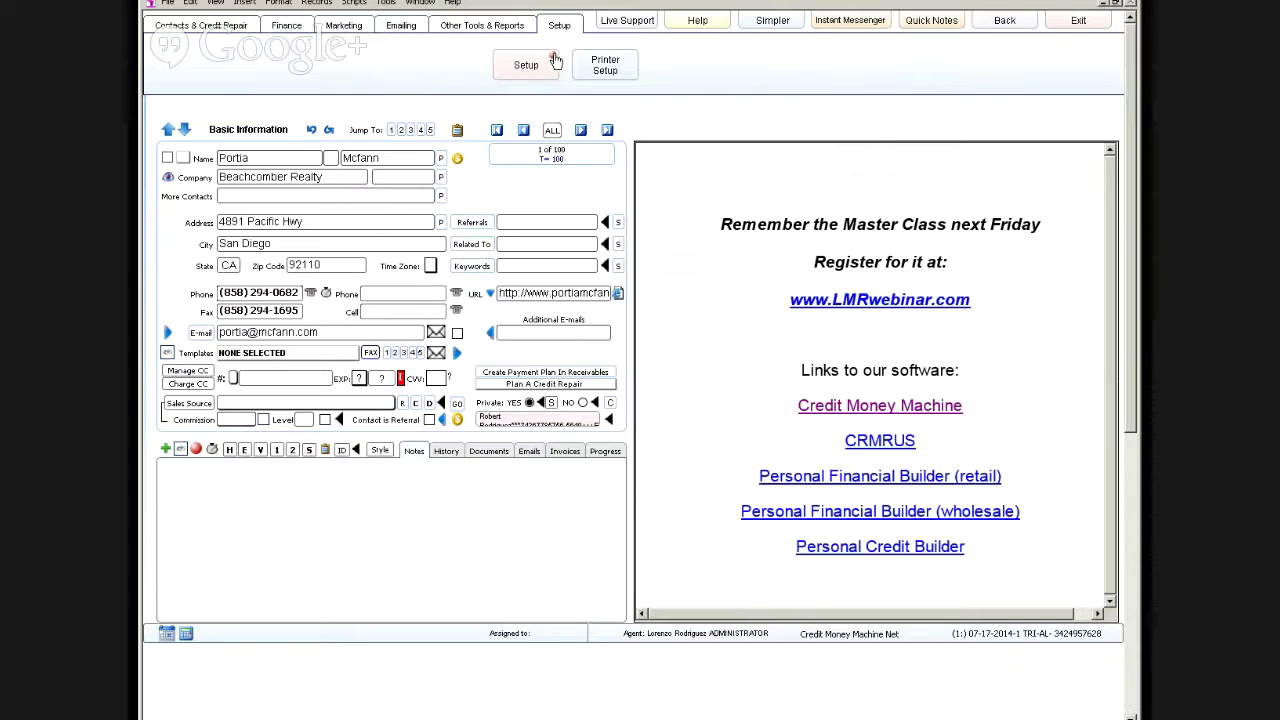
Step: Open Setup's Agents tab to show the administrator's record in the Management group
{"action": "left_click", "coordinate": [555, 61]}
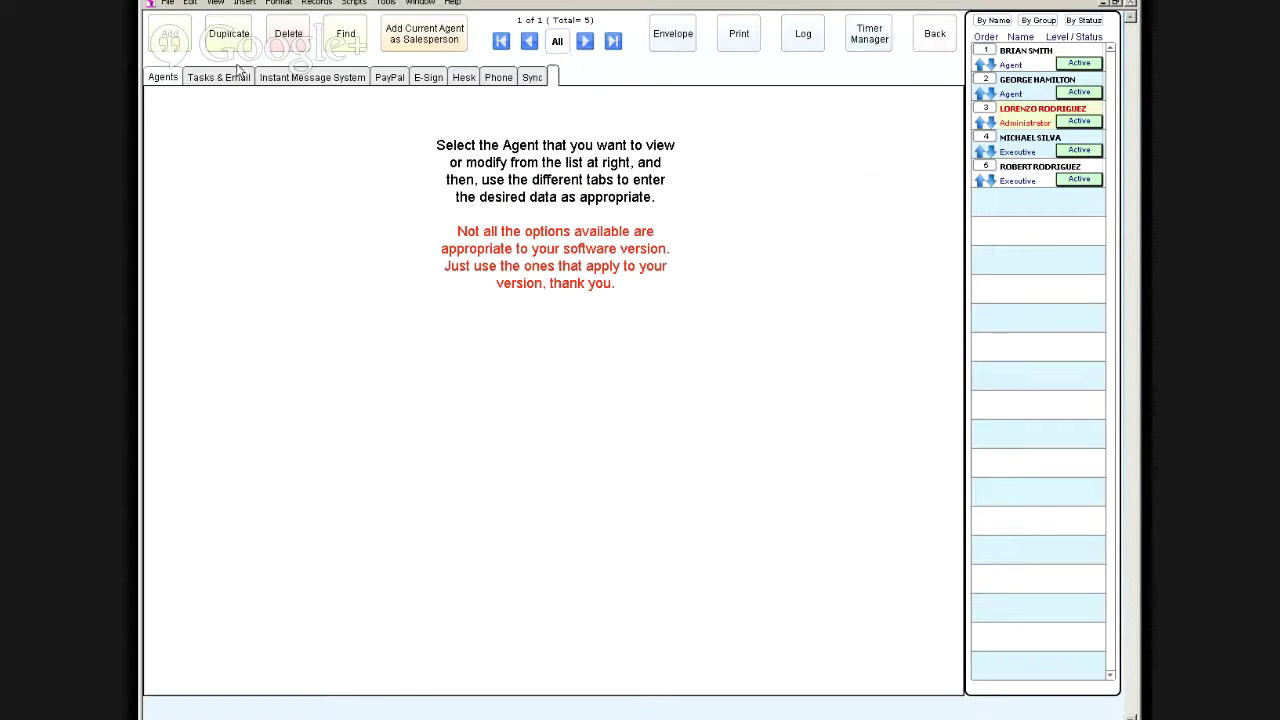
{"action": "left_click", "coordinate": [164, 79]}
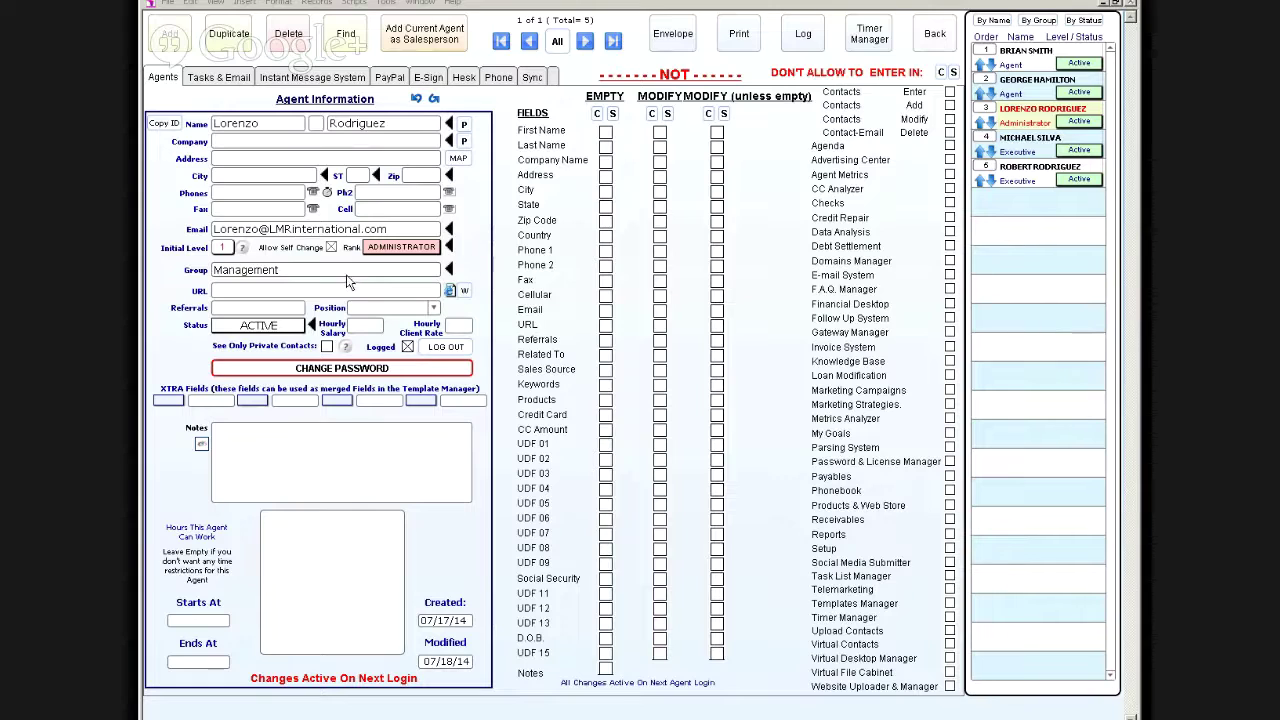
Step: Browse the five agent records, cycling from the first to the last several times
{"action": "left_click", "coordinate": [557, 41]}
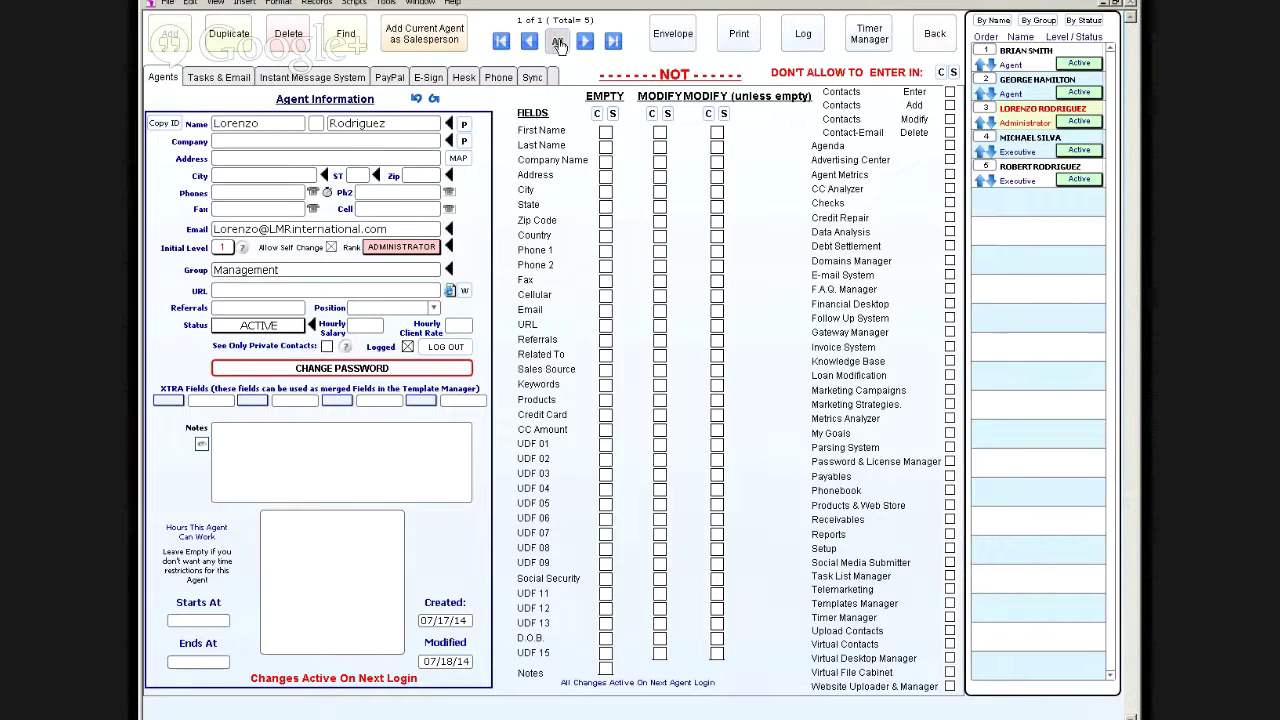
{"action": "left_click", "coordinate": [587, 40]}
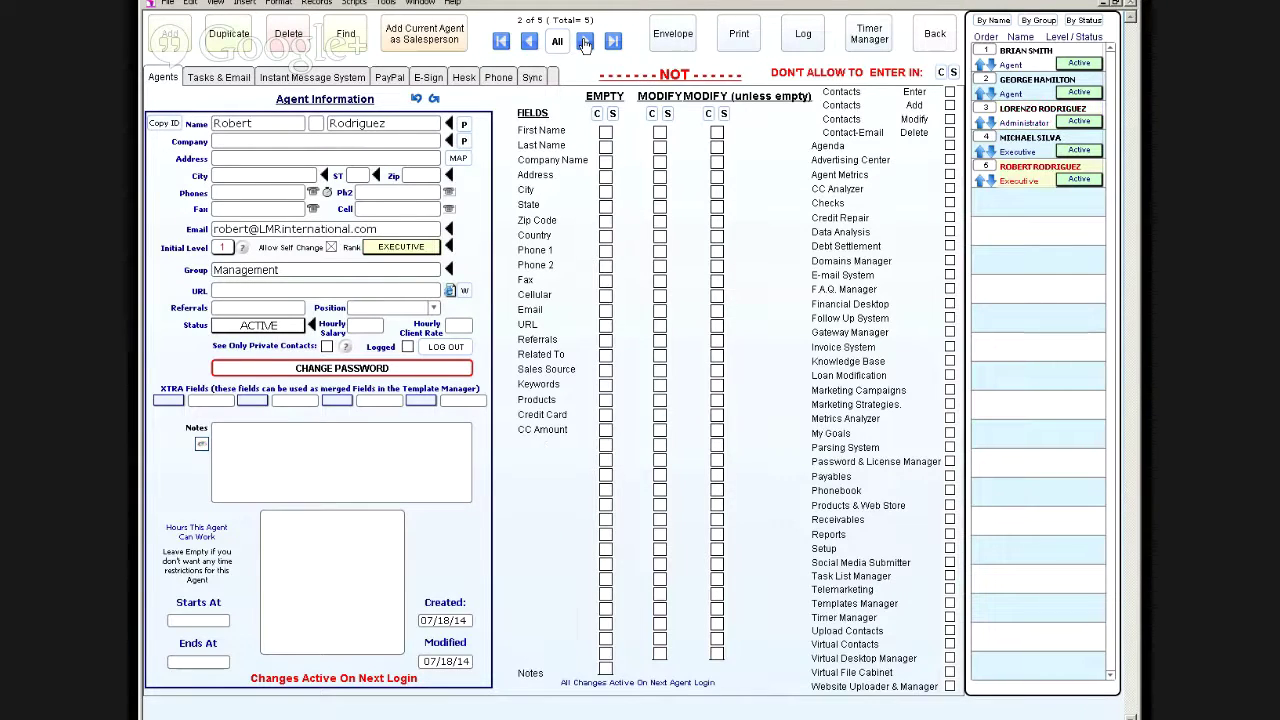
{"action": "left_click", "coordinate": [585, 41]}
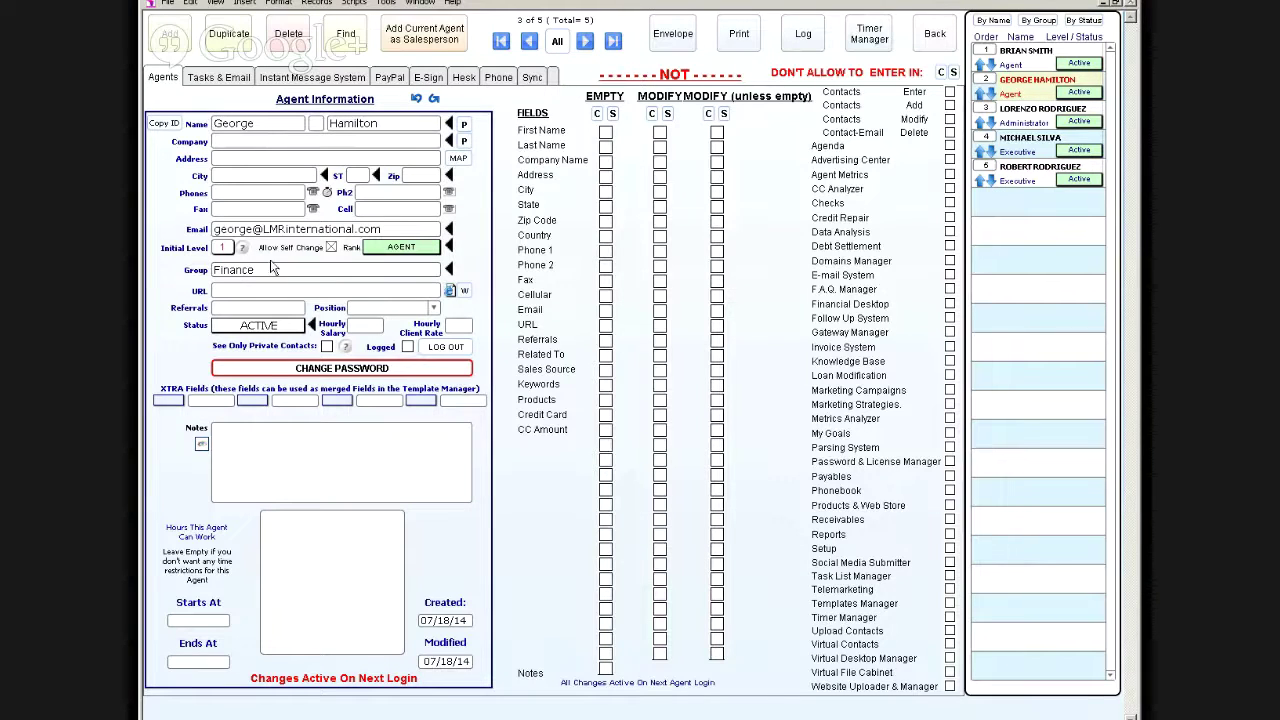
{"action": "left_click", "coordinate": [584, 42]}
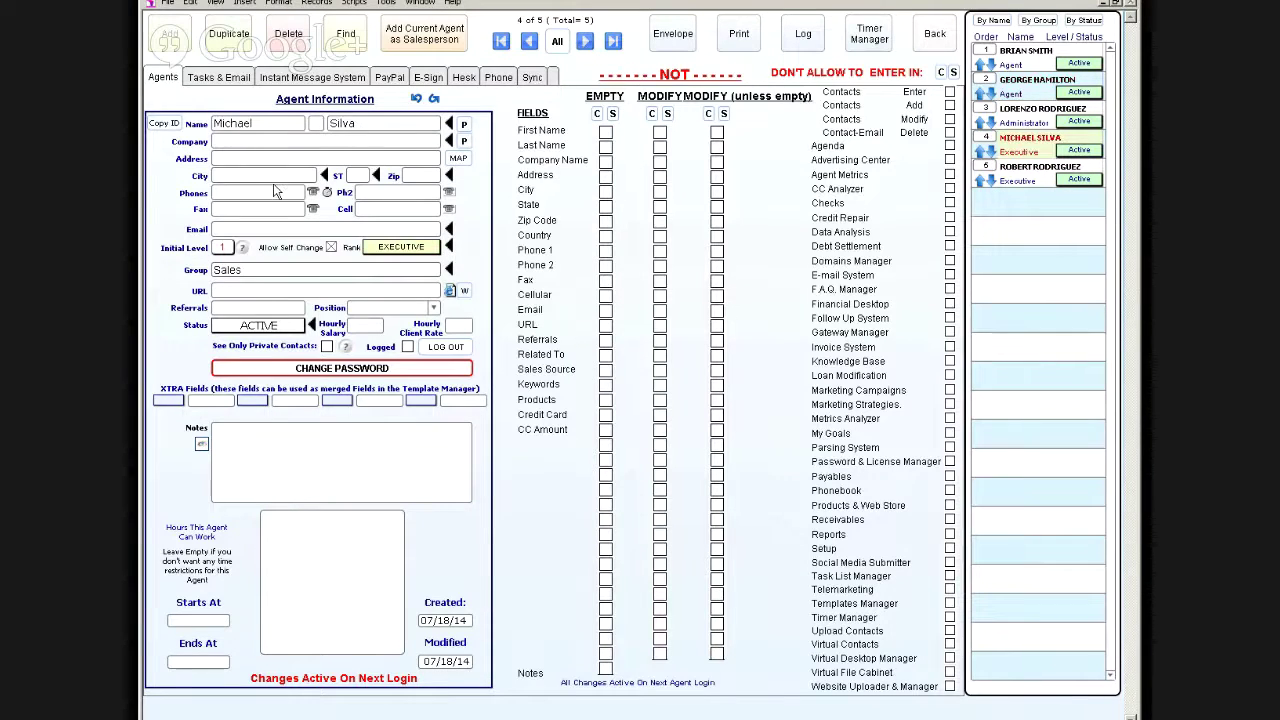
{"action": "left_click", "coordinate": [584, 42]}
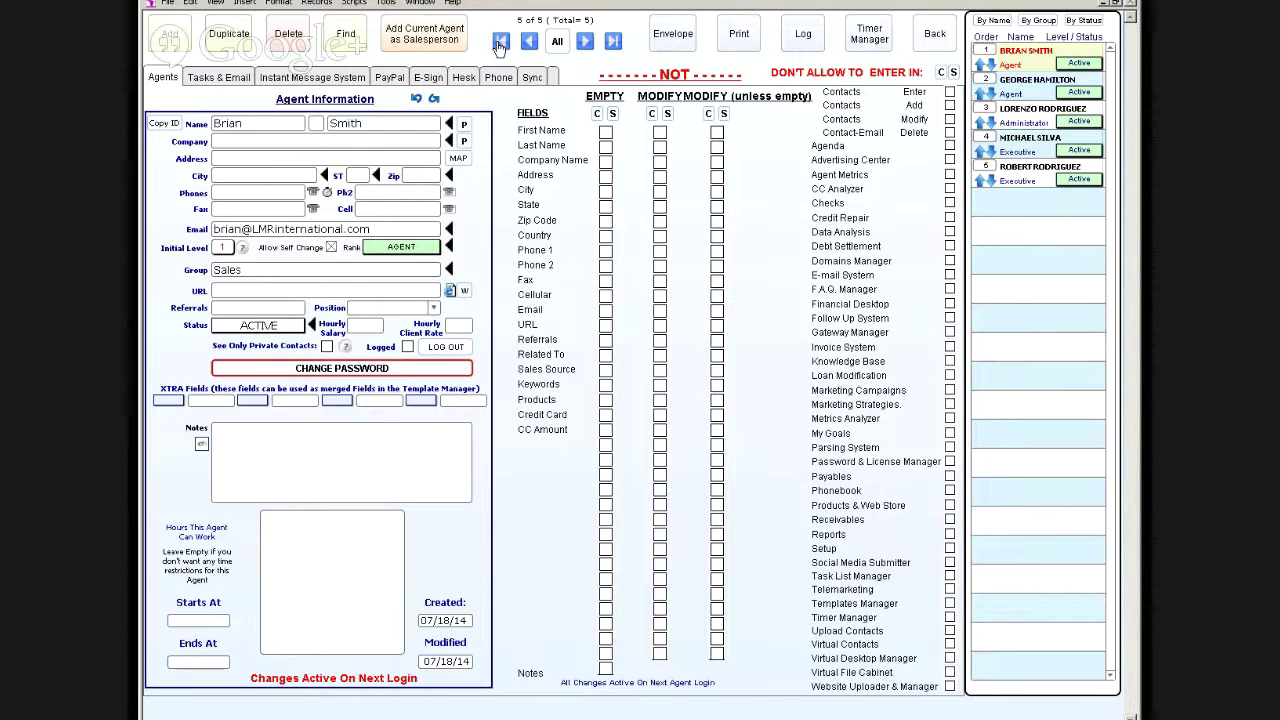
{"action": "left_click", "coordinate": [500, 41]}
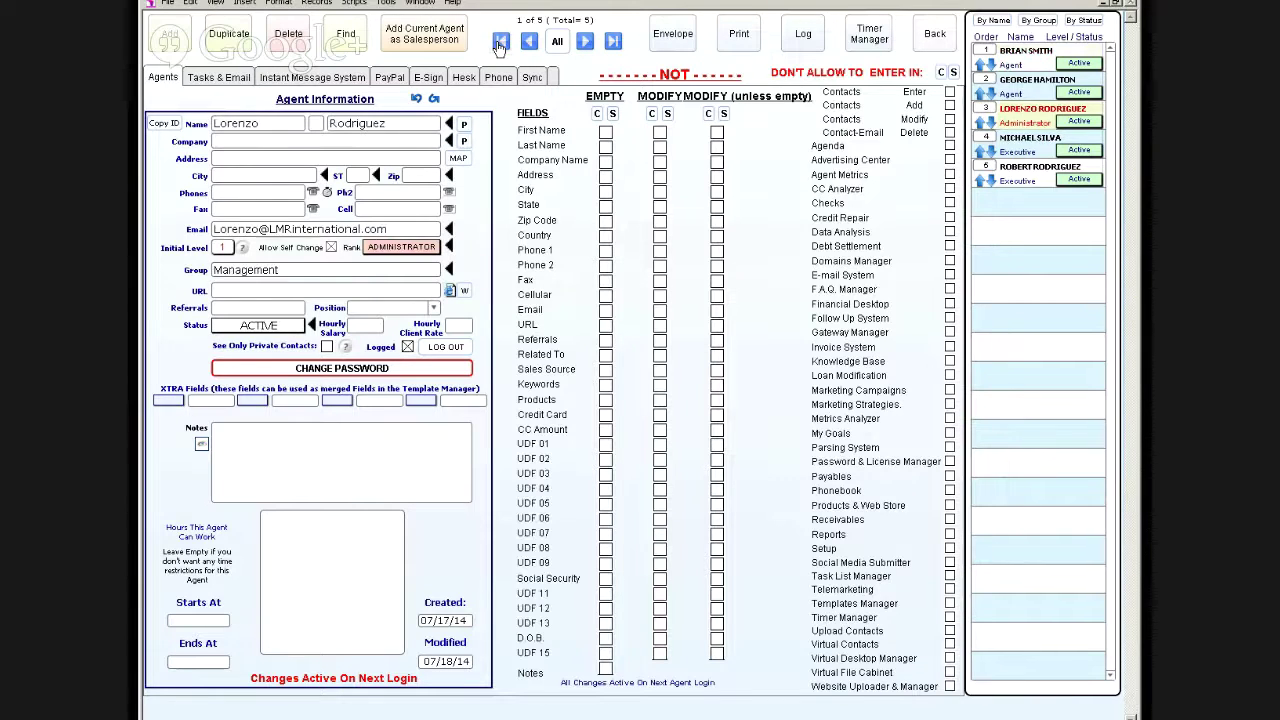
{"action": "left_click", "coordinate": [586, 41]}
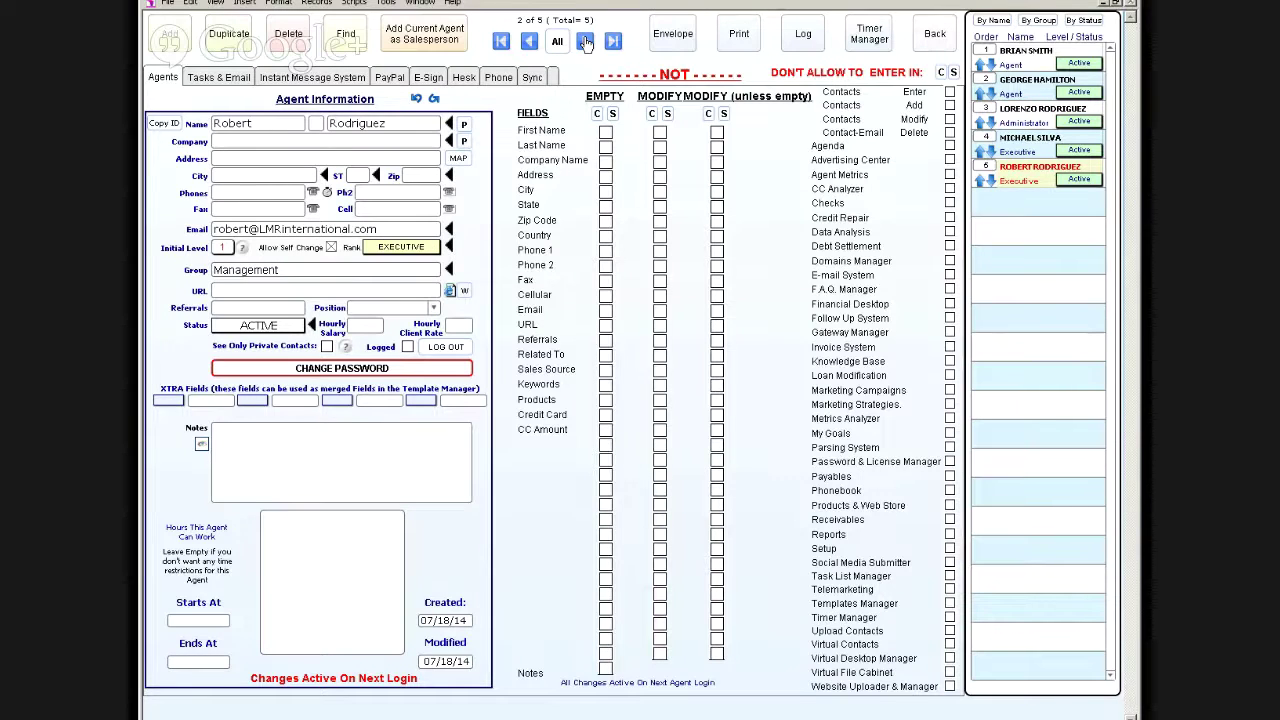
{"action": "left_click", "coordinate": [586, 41]}
{"action": "left_click", "coordinate": [586, 41]}
{"action": "left_click", "coordinate": [586, 41]}
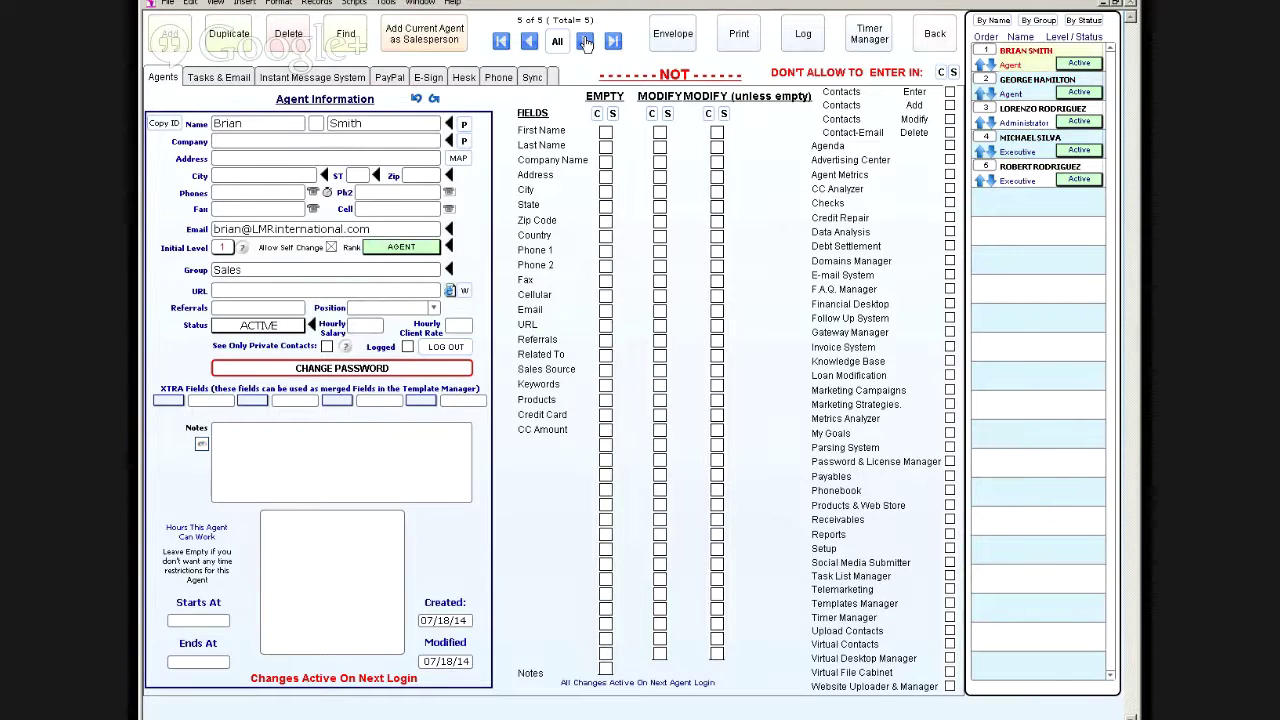
{"action": "left_click", "coordinate": [502, 41]}
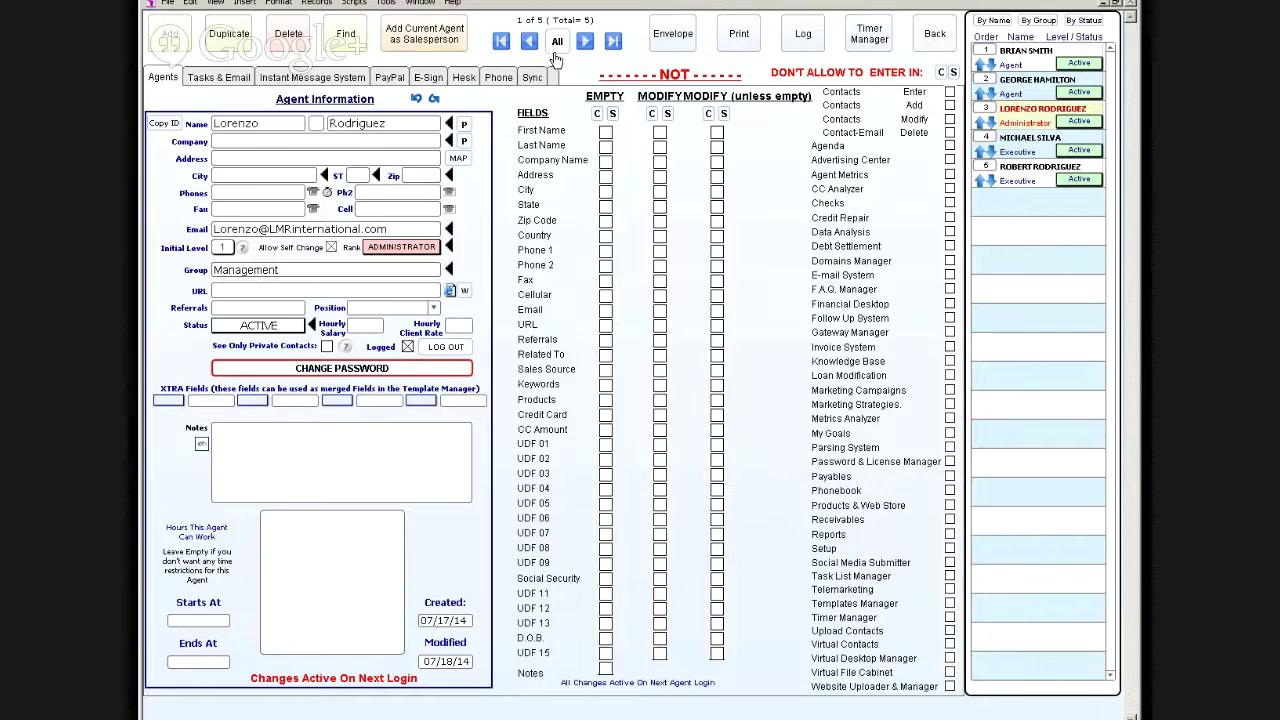
{"action": "left_click", "coordinate": [587, 42]}
{"action": "left_click", "coordinate": [587, 42]}
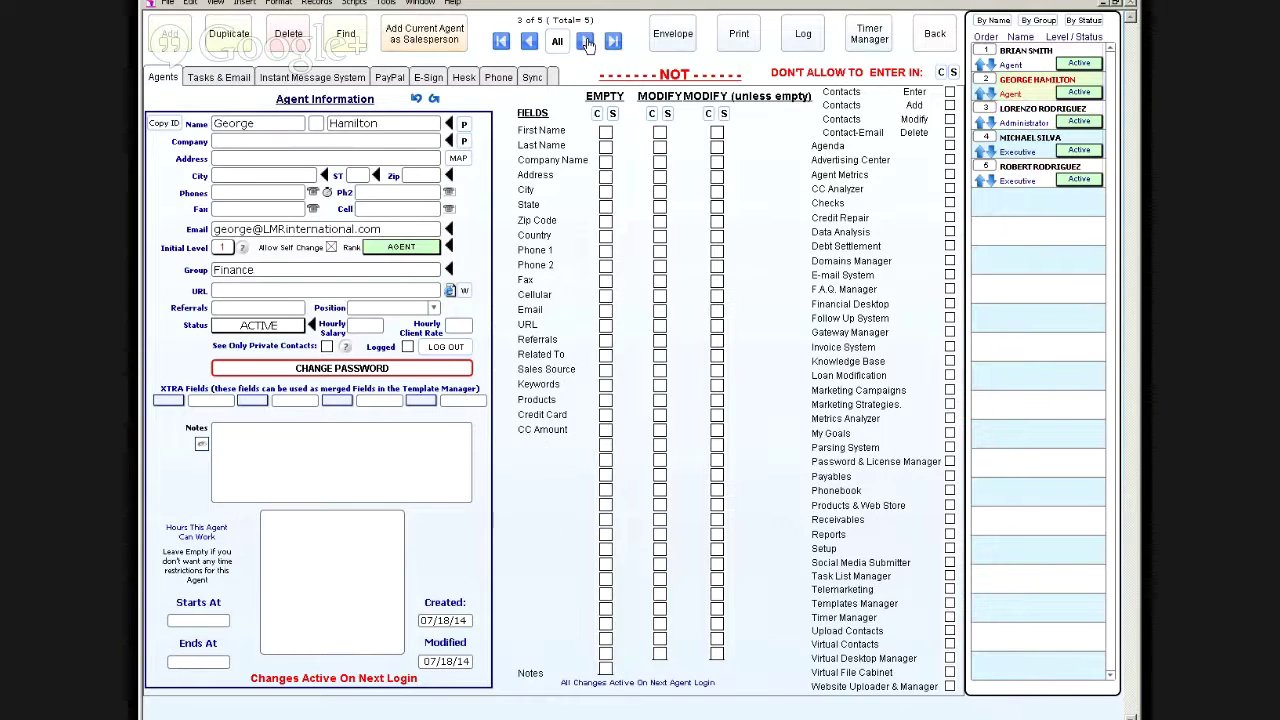
{"action": "left_click", "coordinate": [587, 42]}
{"action": "left_click", "coordinate": [587, 42]}
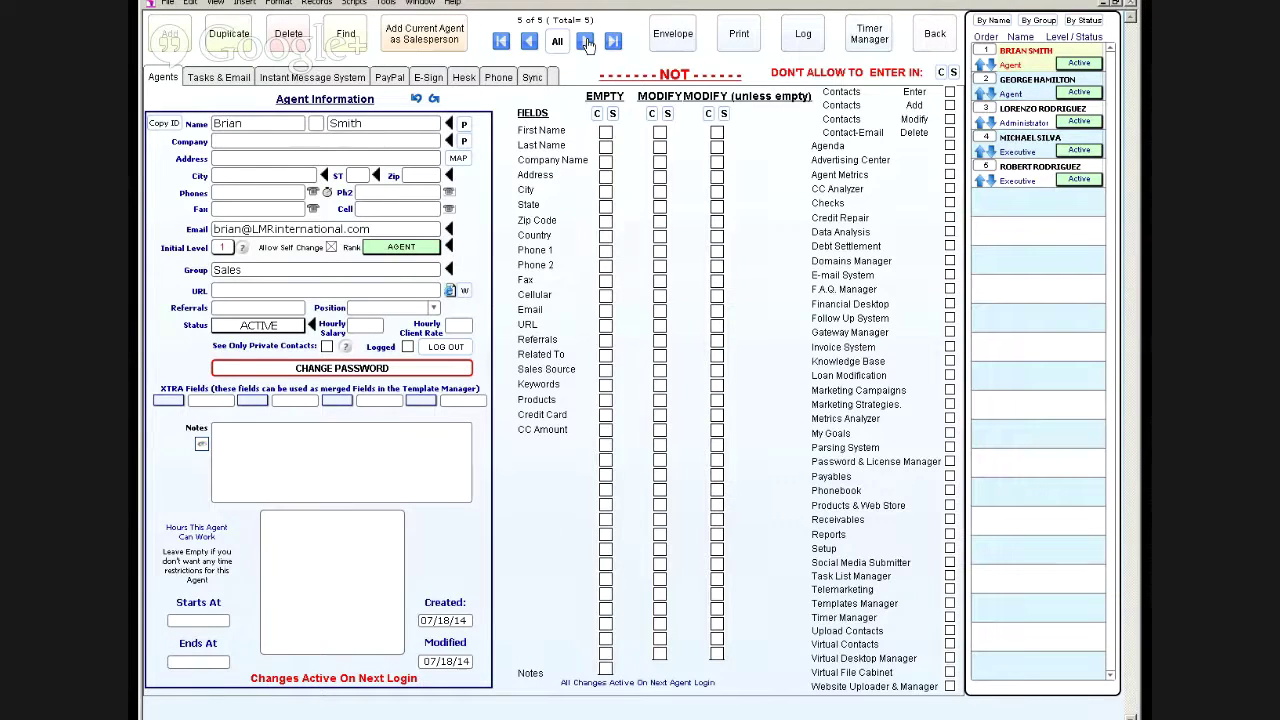
{"action": "left_click", "coordinate": [501, 42]}
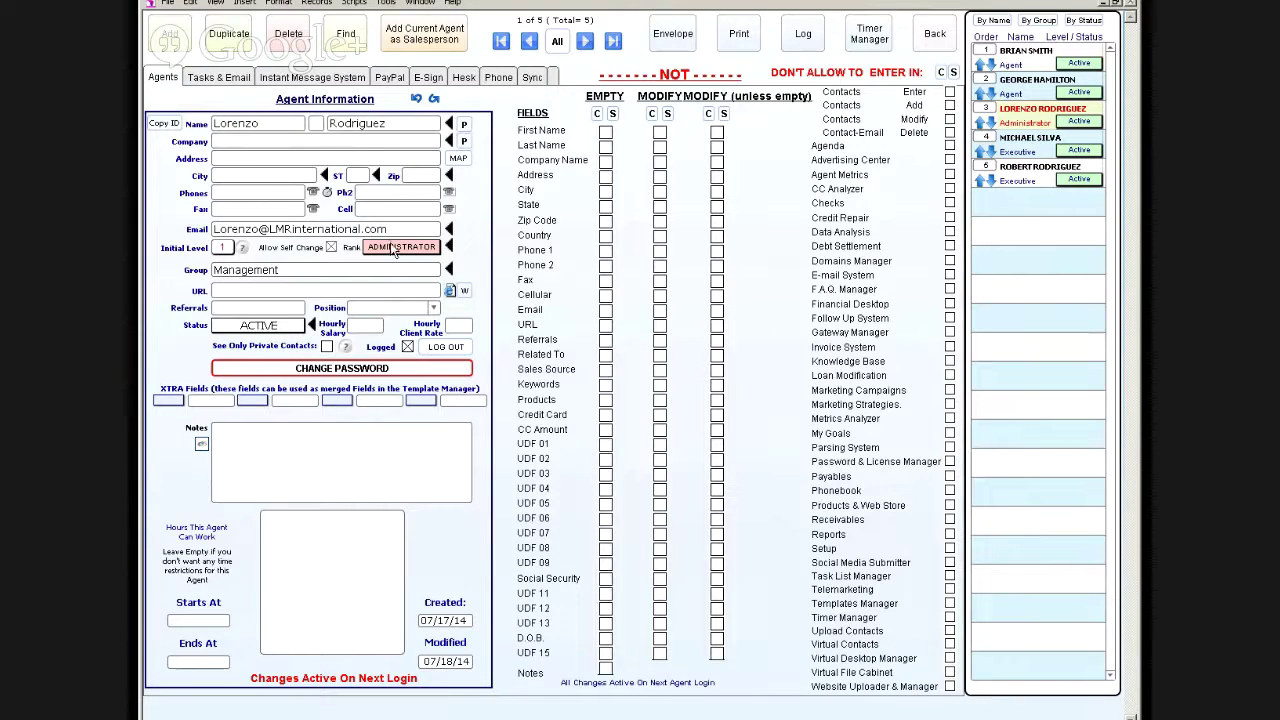
Step: Enable See Only Private Contacts for the executive agent and return to the contact screen
{"action": "left_click", "coordinate": [586, 42]}
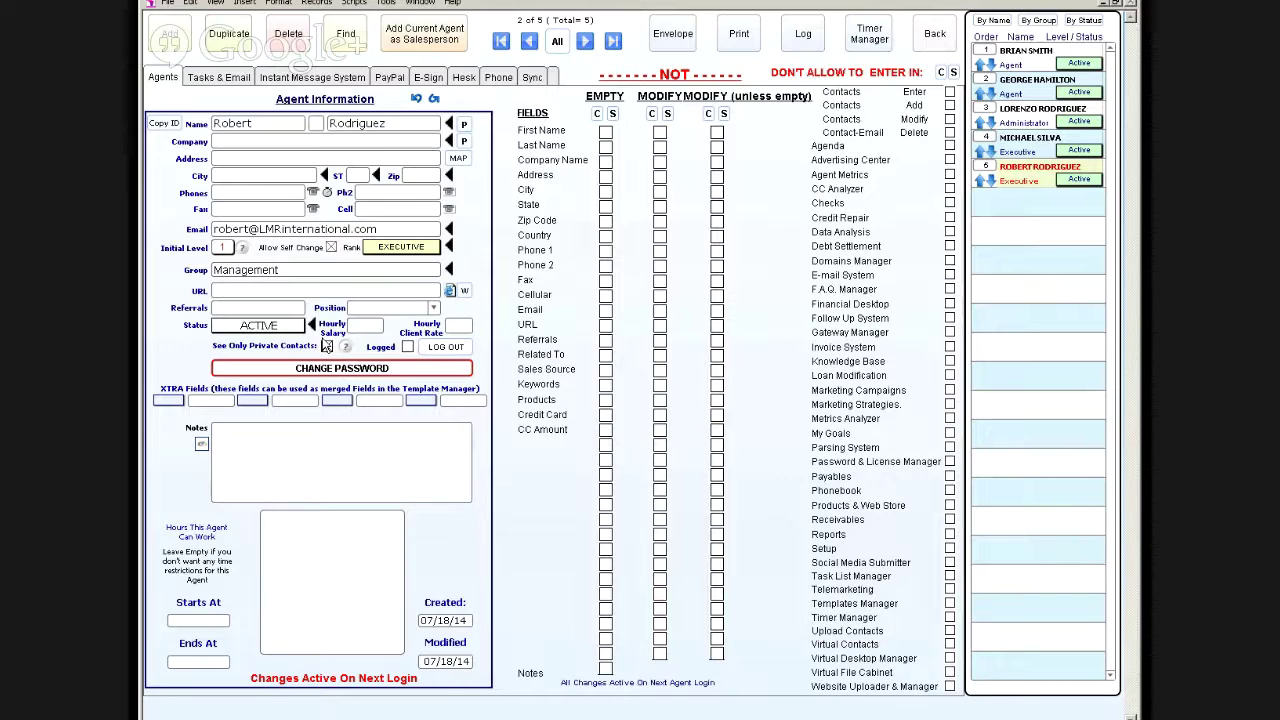
{"action": "left_click", "coordinate": [326, 345]}
{"action": "left_click", "coordinate": [932, 36]}
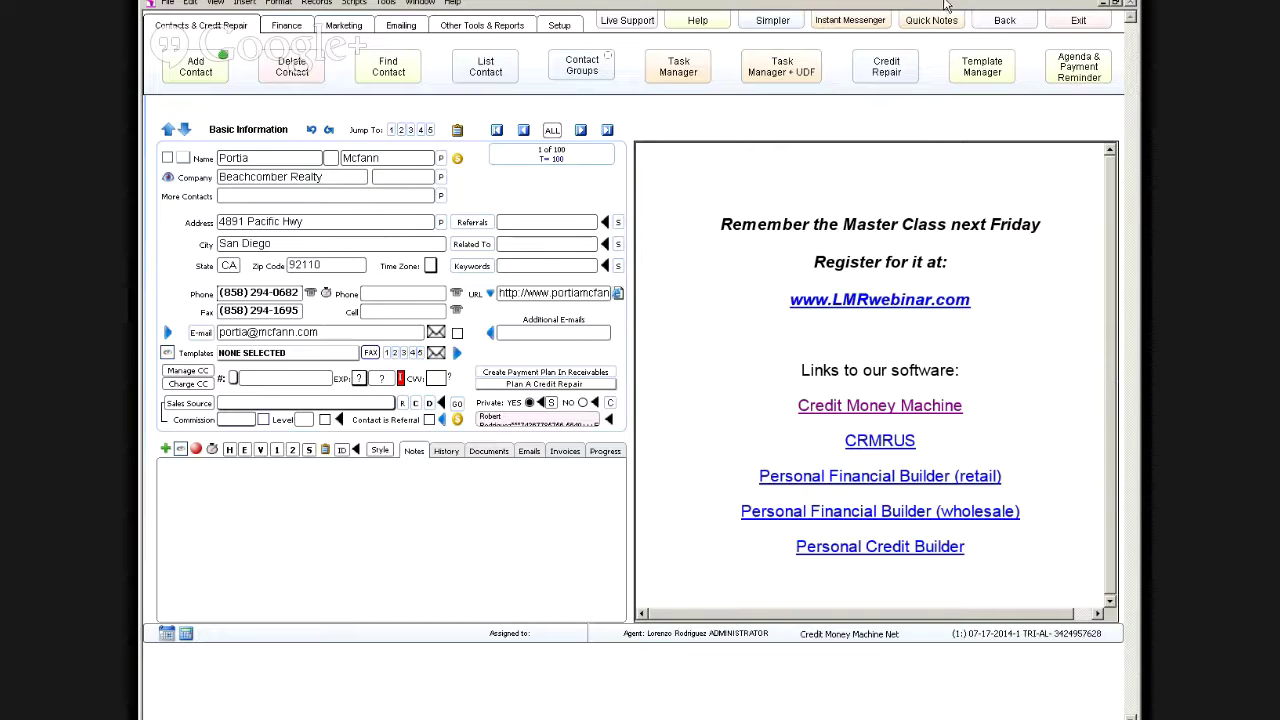
Step: Log back in as the executive agent with the password, retrieving instant messages ONCE
{"action": "left_click", "coordinate": [1002, 24]}
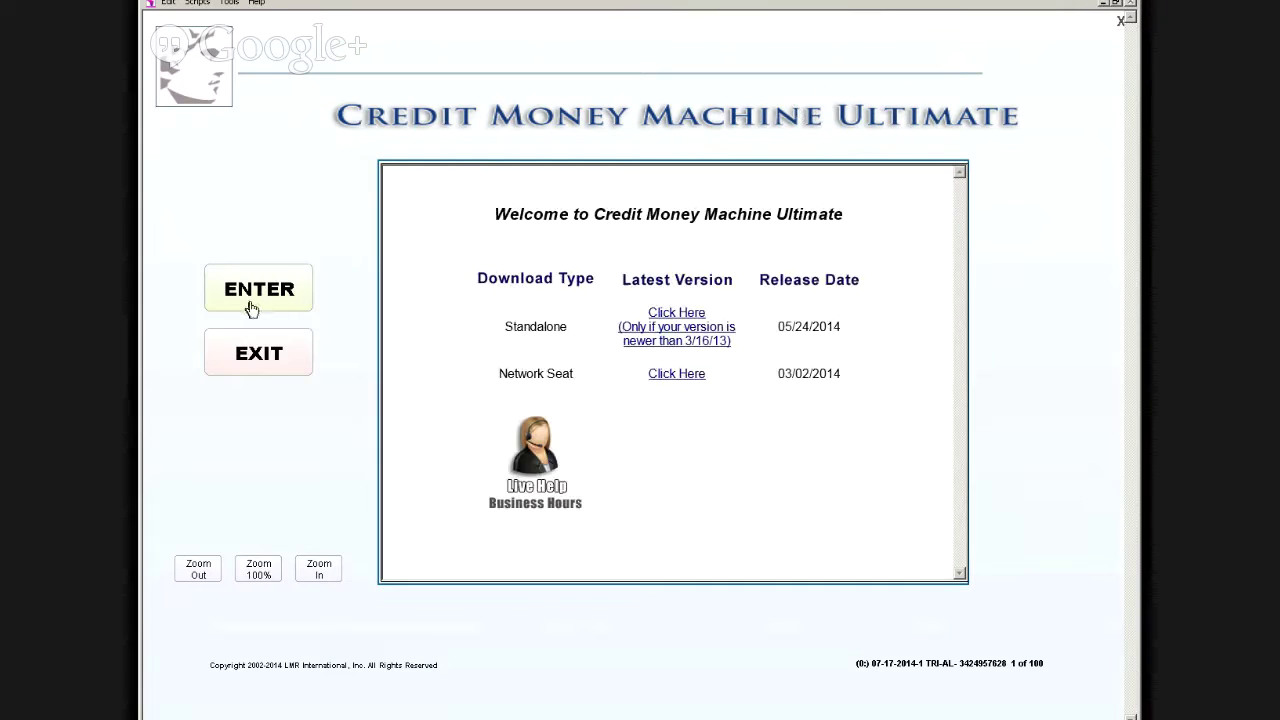
{"action": "left_click", "coordinate": [257, 294]}
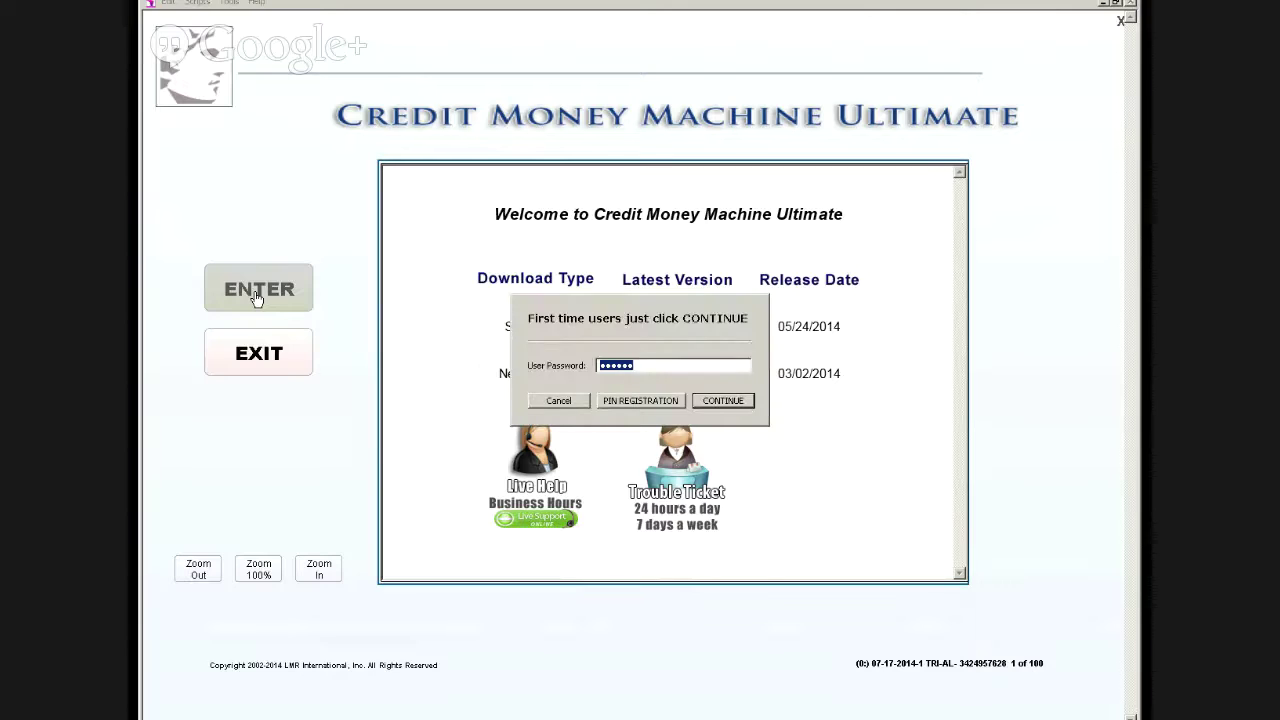
{"action": "type", "text": "******"}
{"action": "key", "text": "Return"}
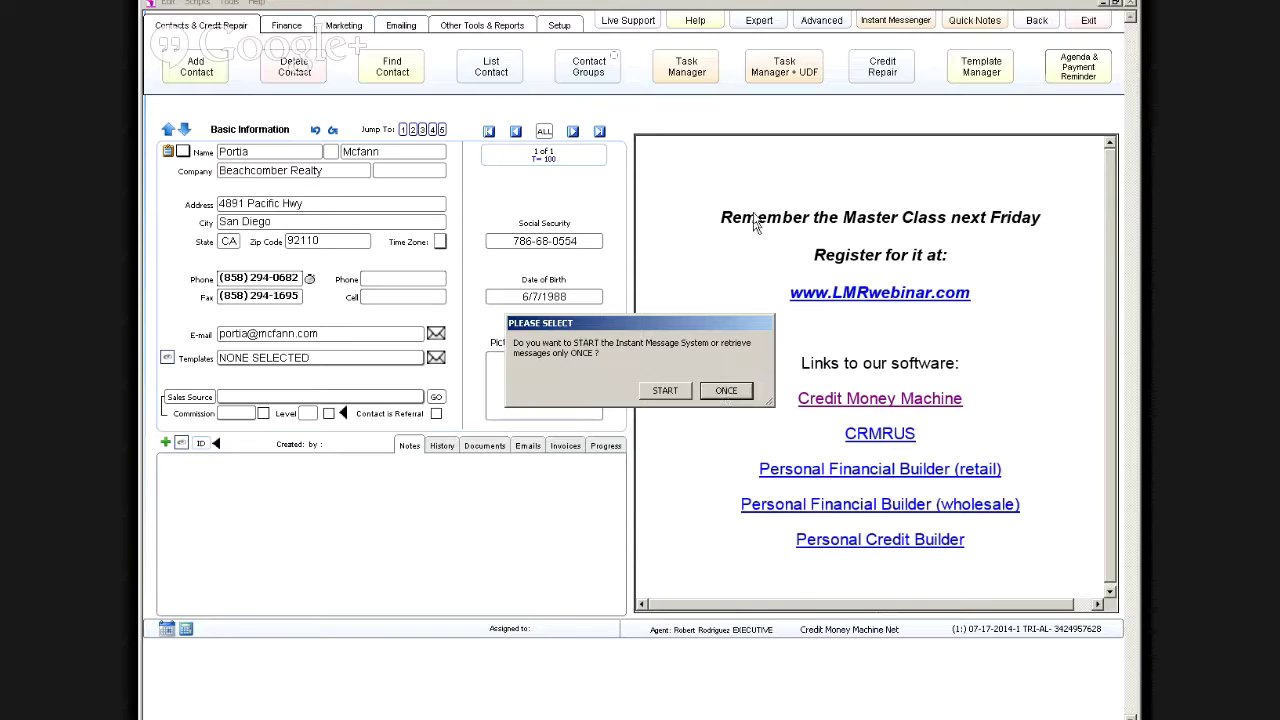
{"action": "left_click", "coordinate": [722, 392]}
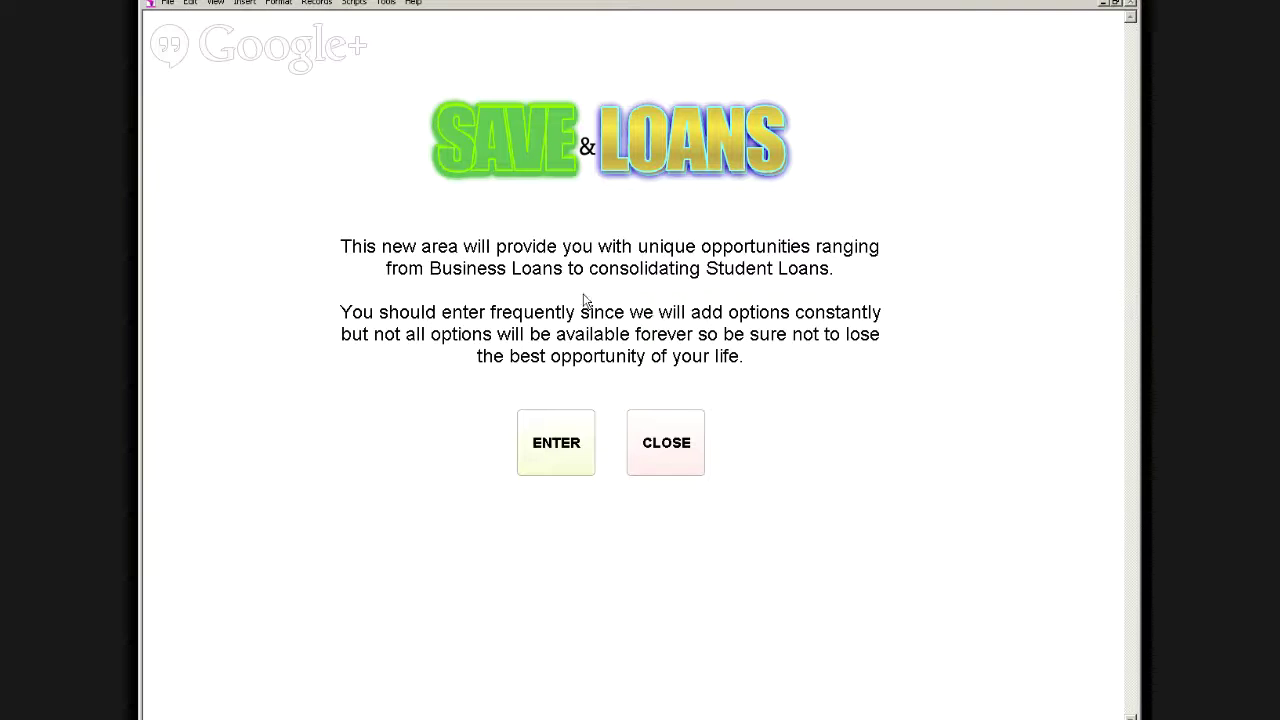
Step: Enter Save & Loans, view the Identity IQ offer for Credit Repair Companies, then close it
{"action": "left_click", "coordinate": [577, 451]}
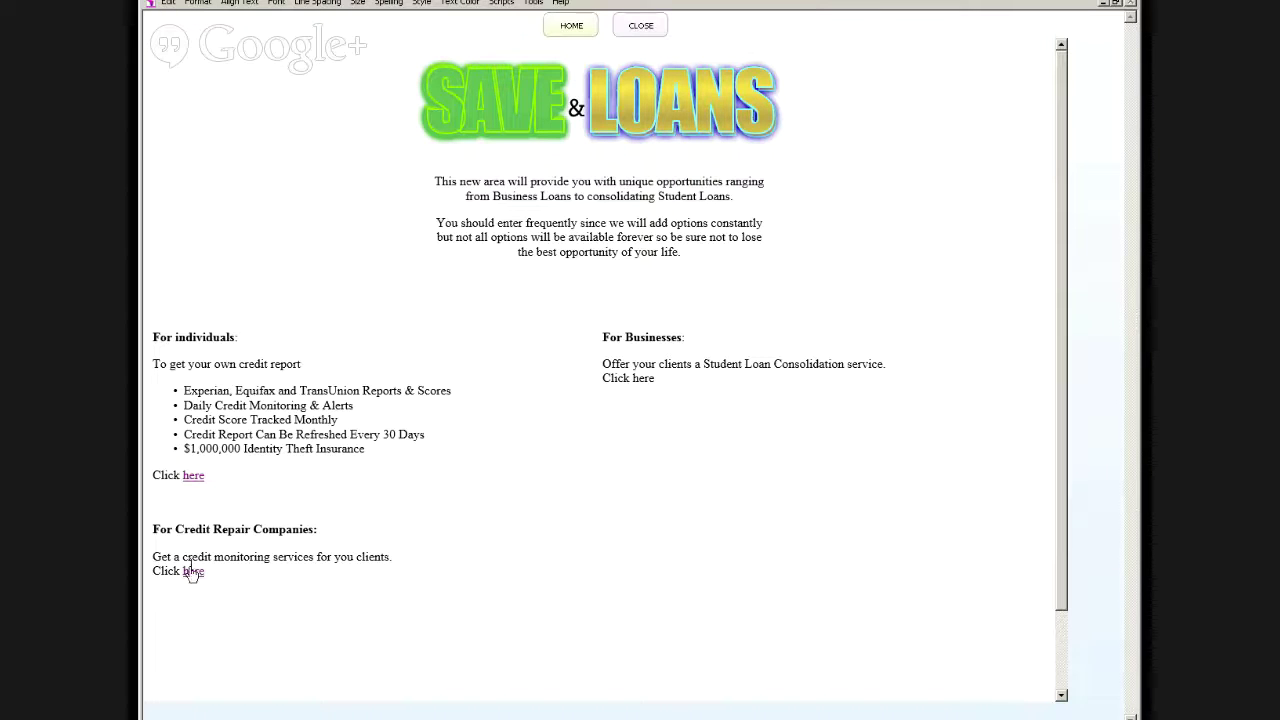
{"action": "left_click", "coordinate": [191, 574]}
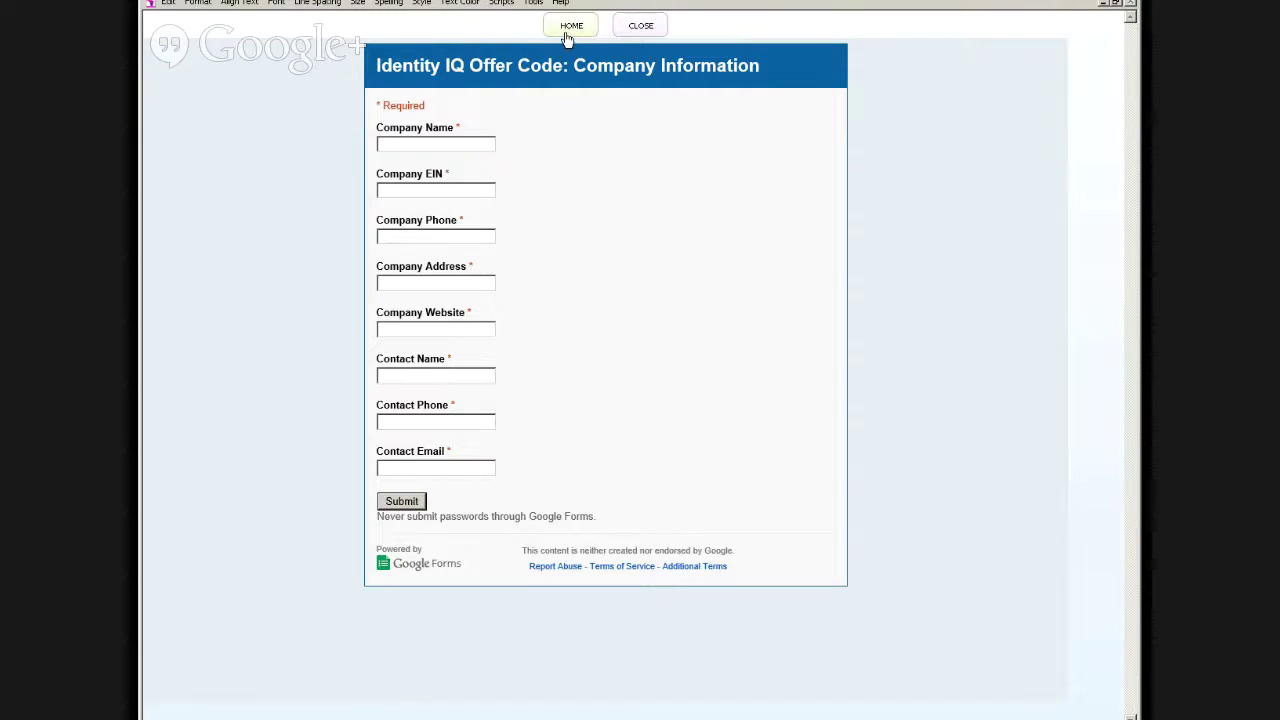
{"action": "left_click", "coordinate": [636, 28]}
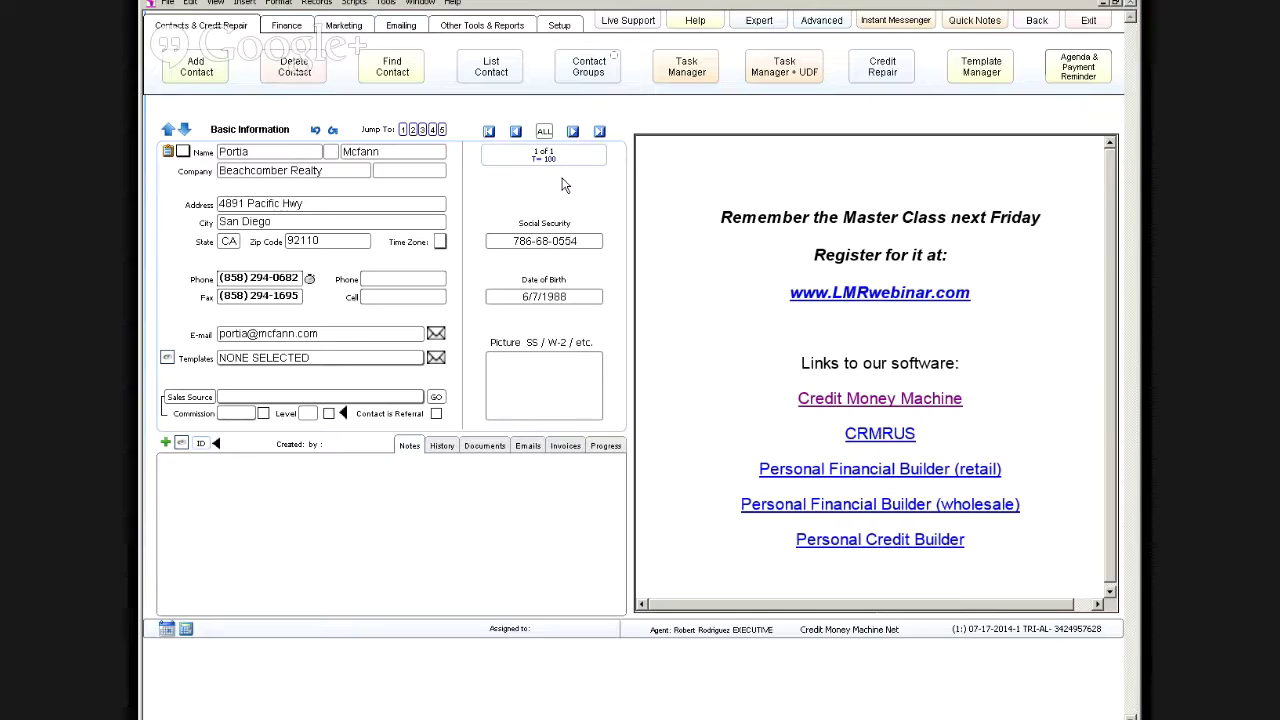
{"action": "left_click", "coordinate": [559, 27]}
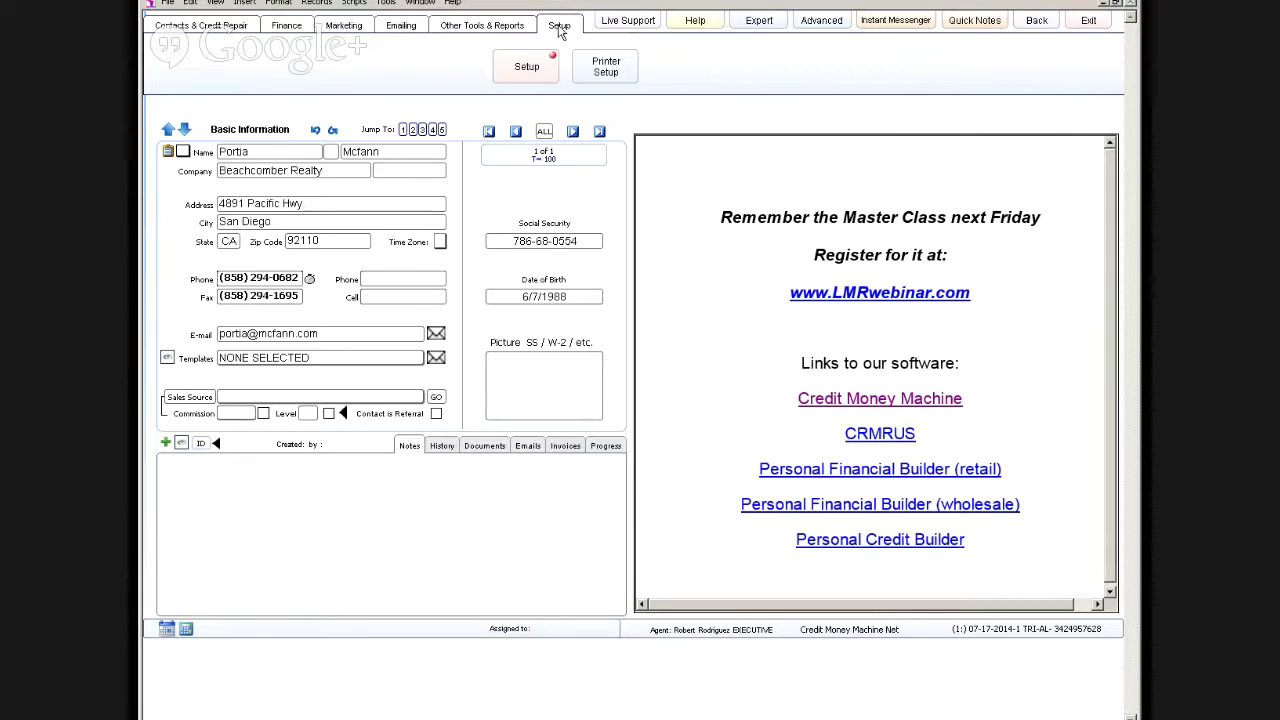
{"action": "left_click", "coordinate": [523, 72]}
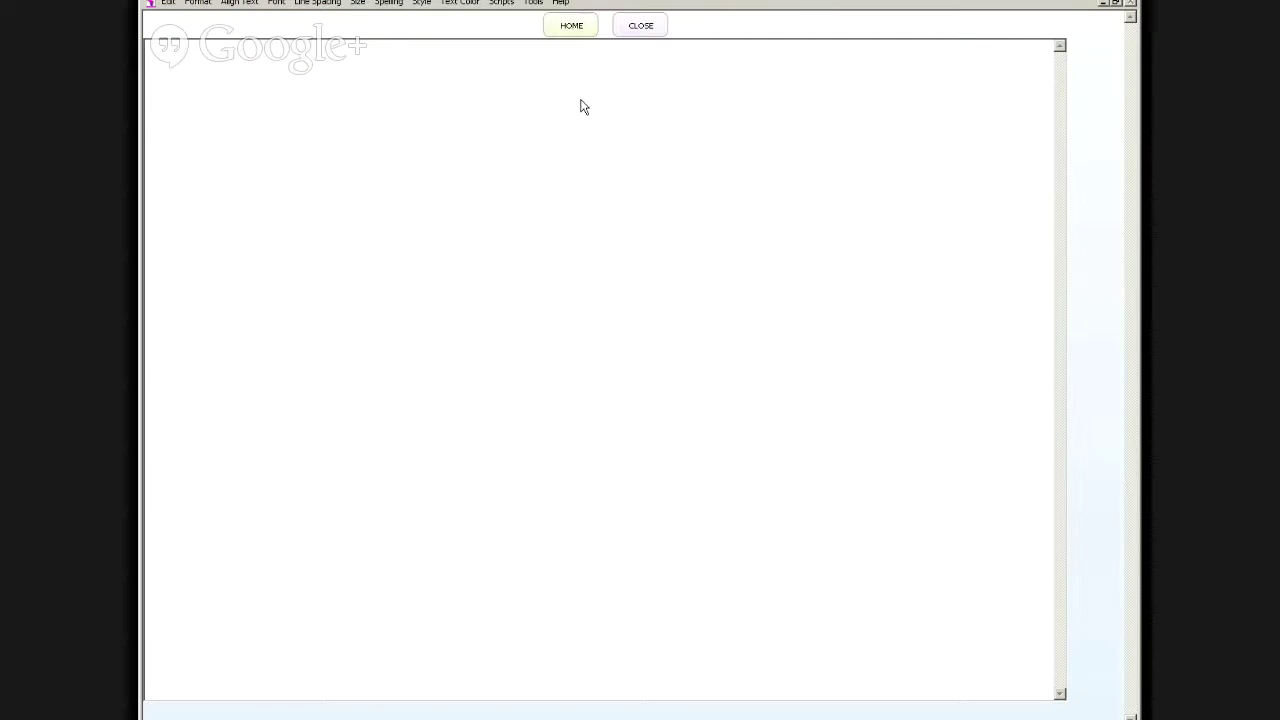
{"action": "left_click", "coordinate": [638, 28]}
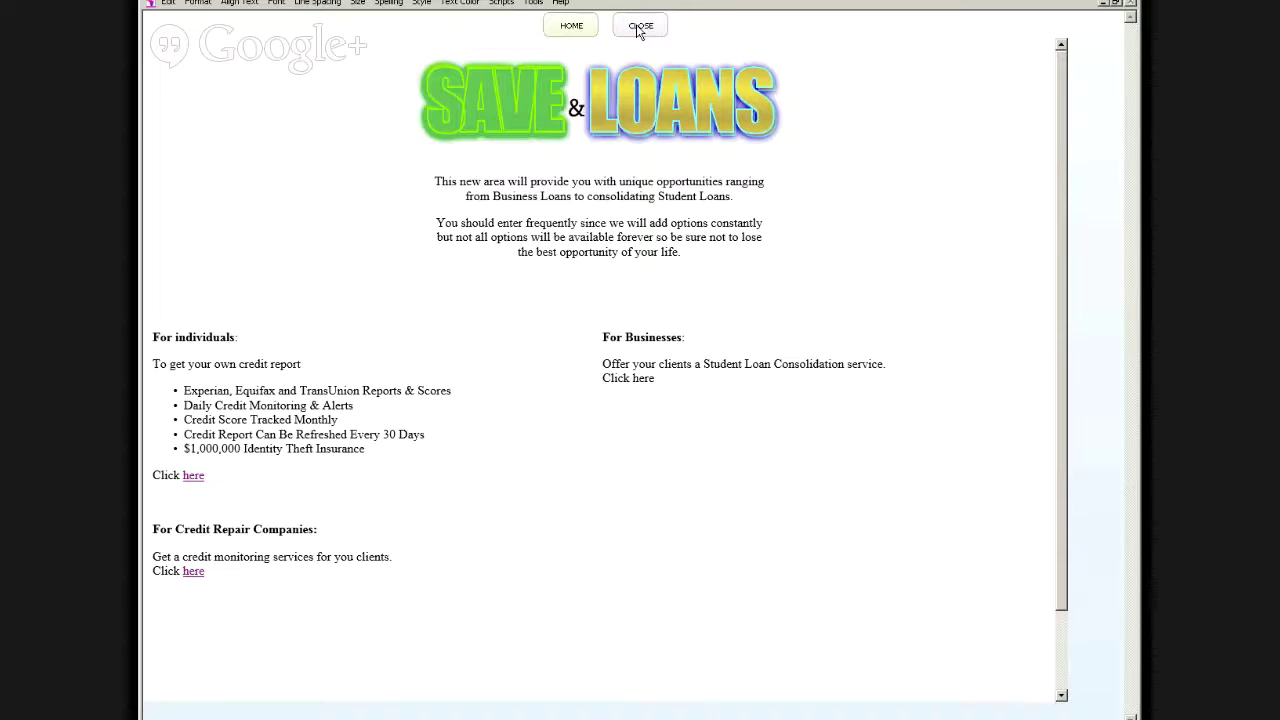
{"action": "left_click", "coordinate": [639, 29]}
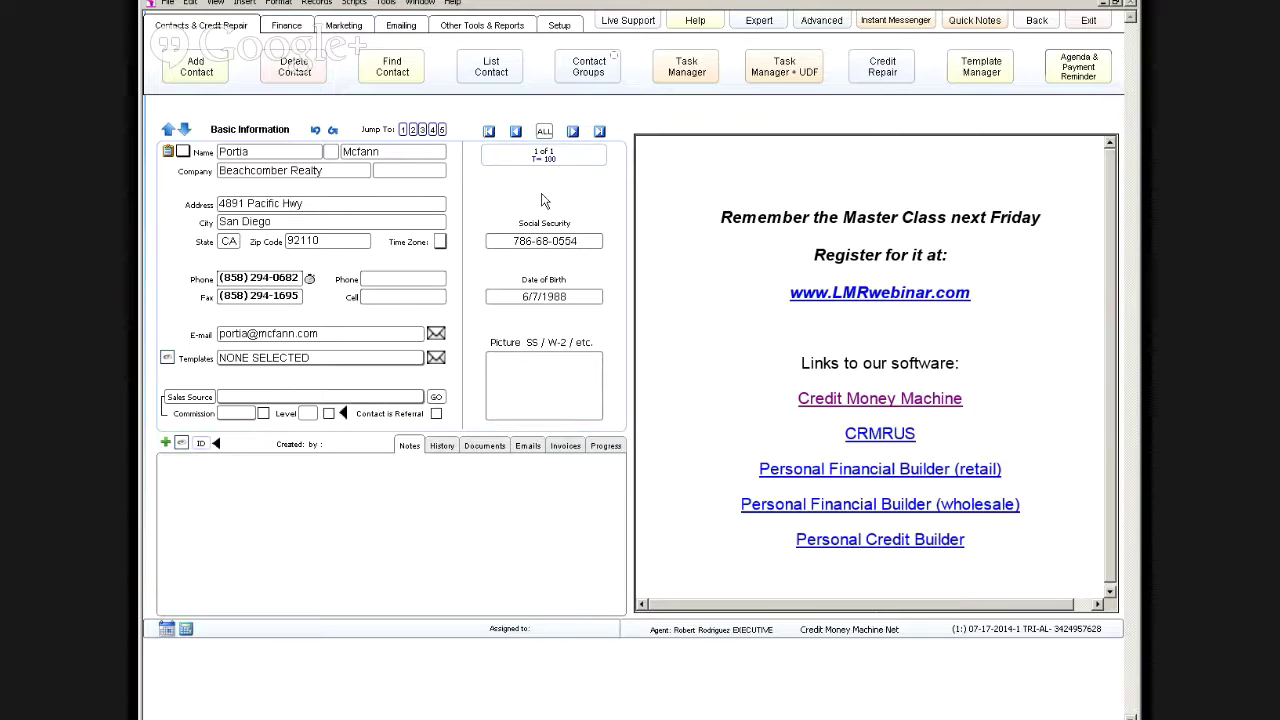
Step: Switch to the Advanced layout, then log out and back in as the administrator
{"action": "left_click", "coordinate": [821, 20]}
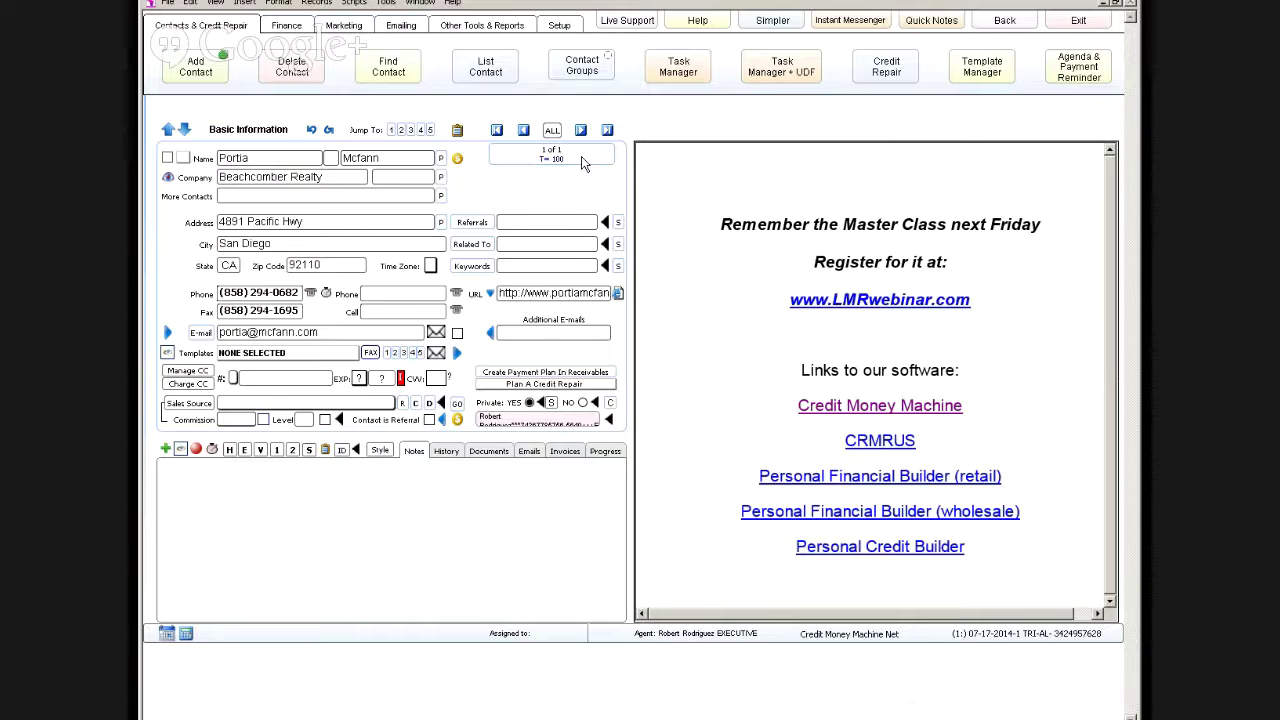
{"action": "left_click", "coordinate": [1001, 21]}
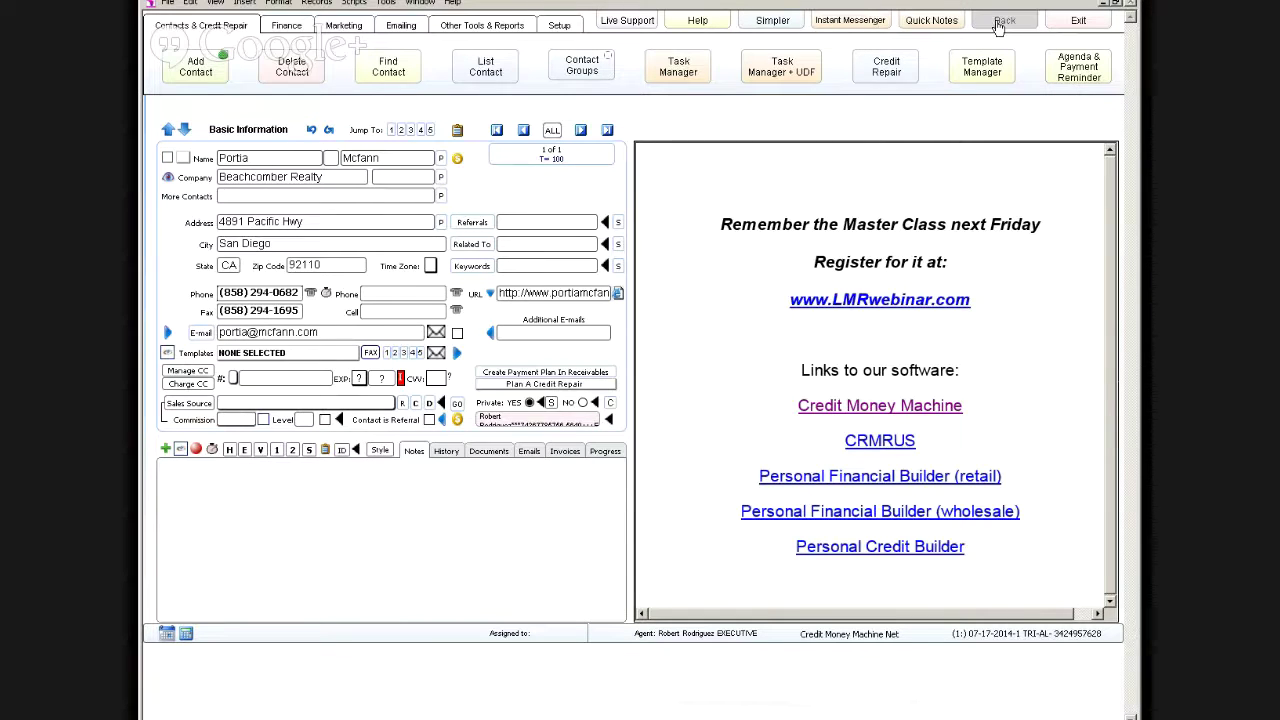
{"action": "left_click", "coordinate": [283, 288]}
{"action": "key", "text": "Return"}
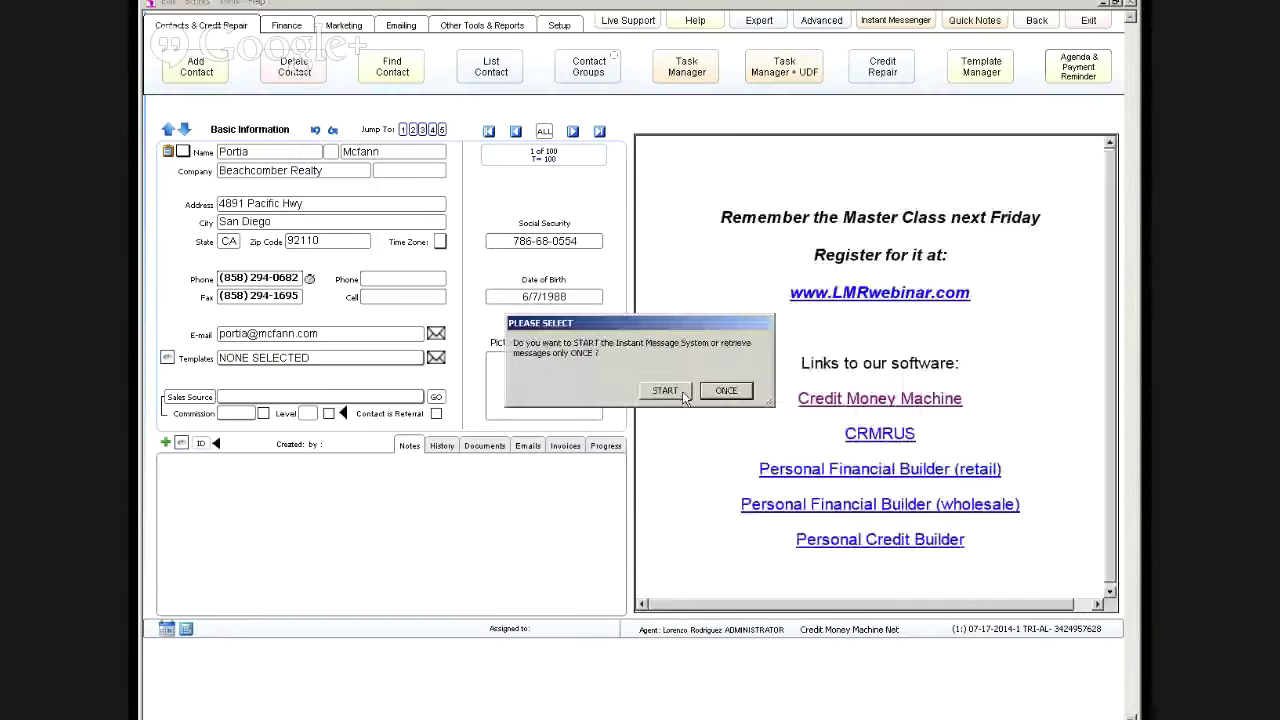
Step: Dismiss the instant-message and Save & Loans screens, then make contact 2 private to the executive agent
{"action": "left_click", "coordinate": [730, 392]}
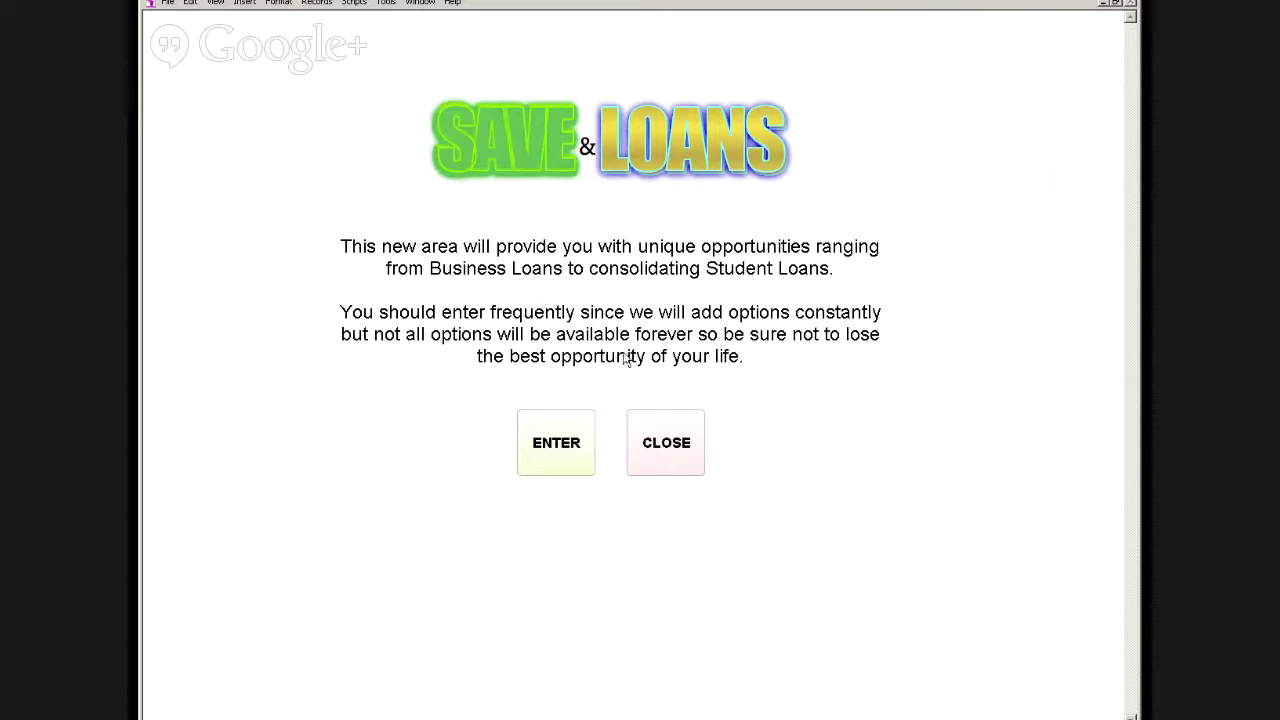
{"action": "left_click", "coordinate": [665, 442]}
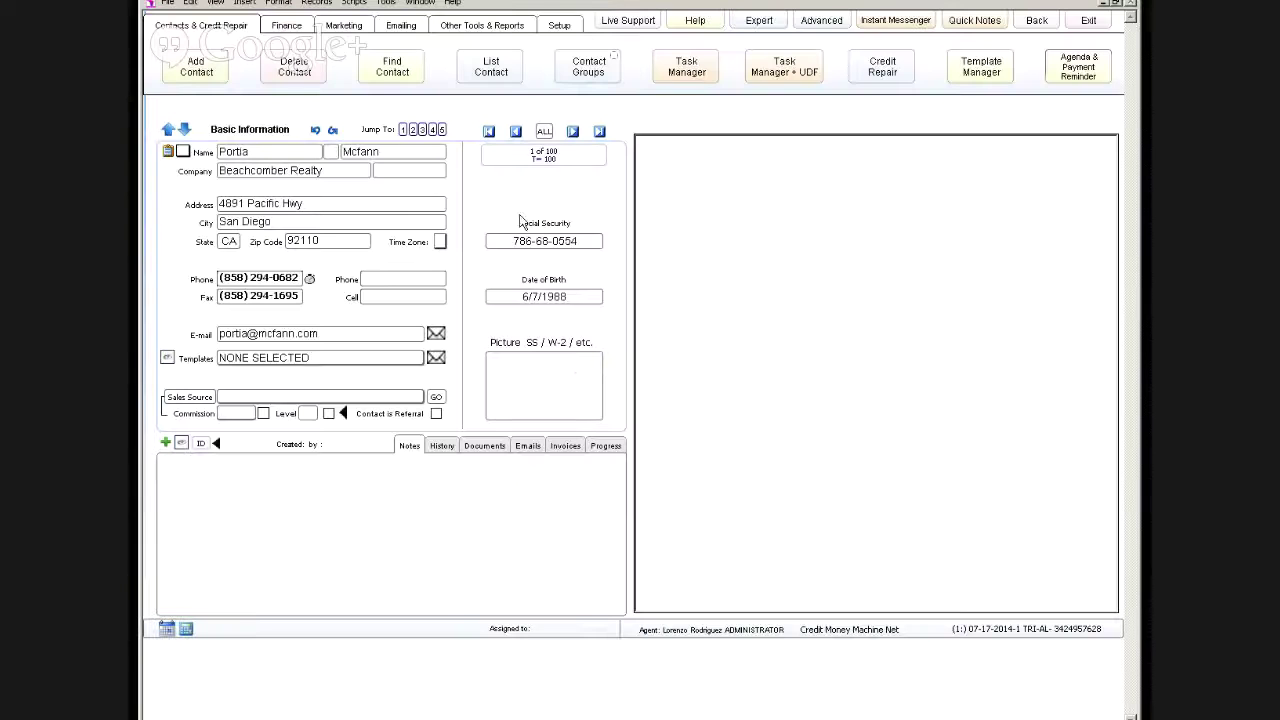
{"action": "left_click", "coordinate": [572, 132]}
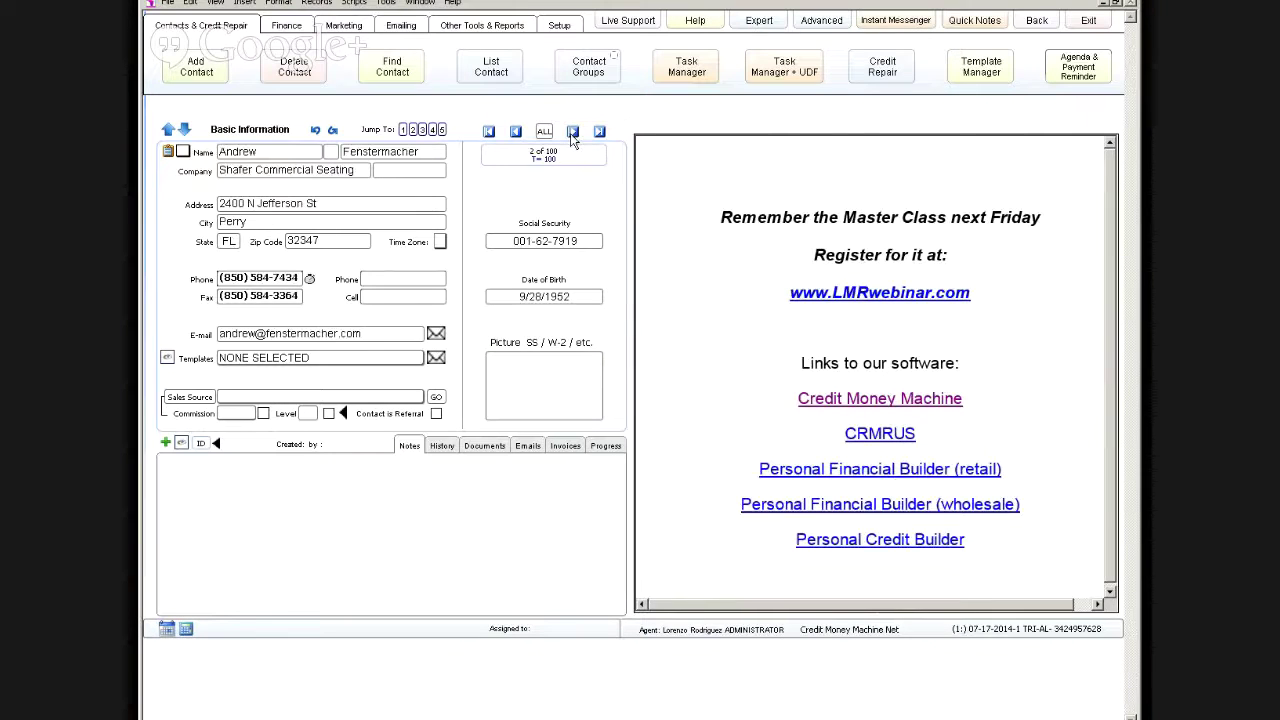
{"action": "left_click", "coordinate": [821, 20]}
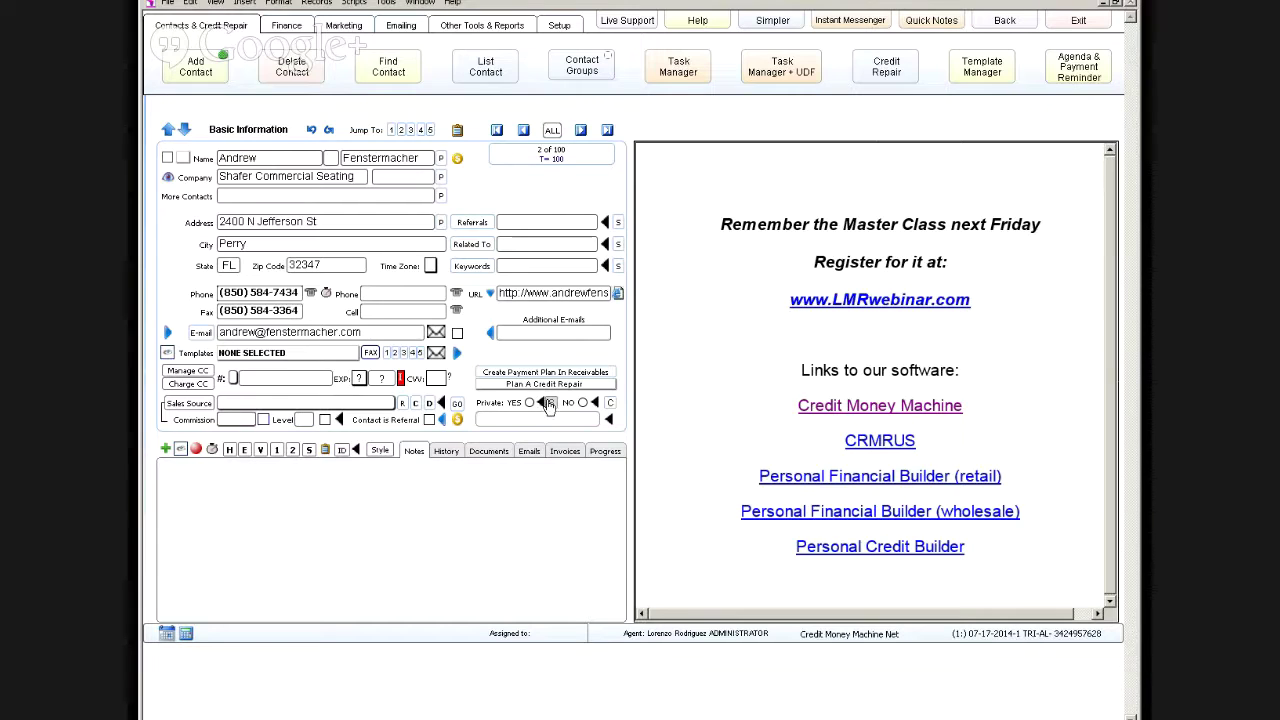
{"action": "left_click", "coordinate": [550, 403]}
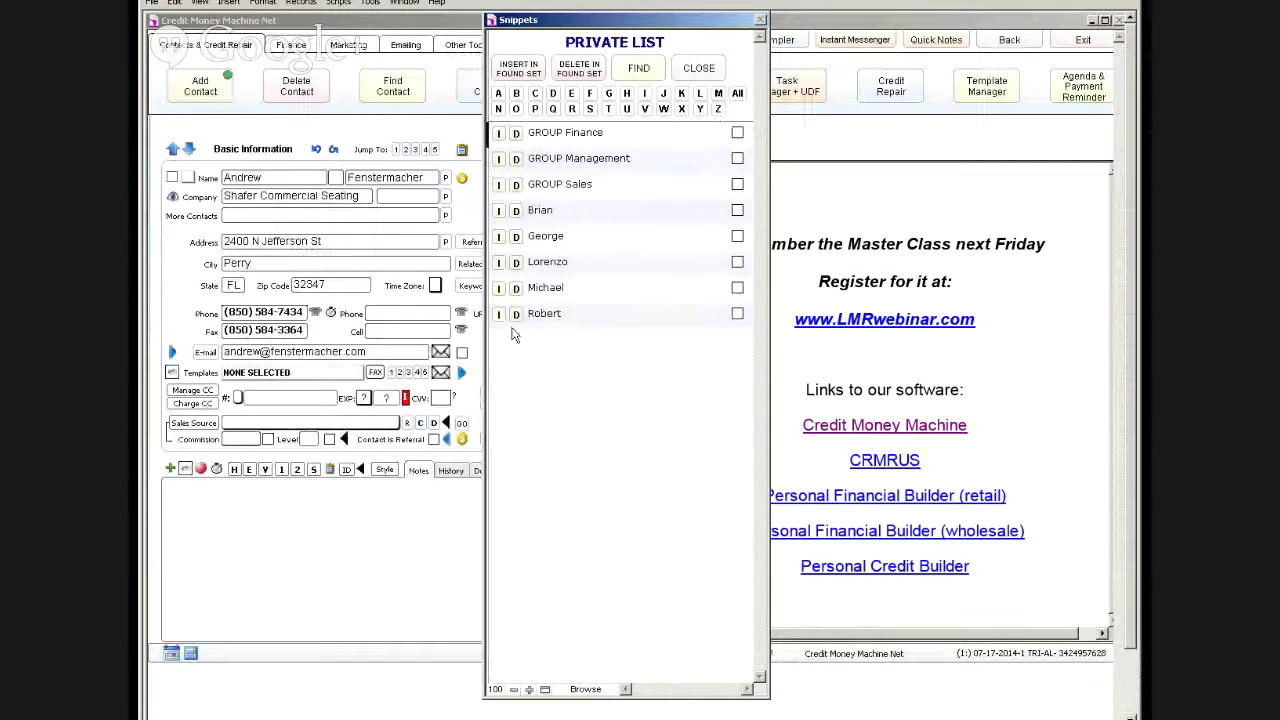
{"action": "left_click", "coordinate": [510, 316]}
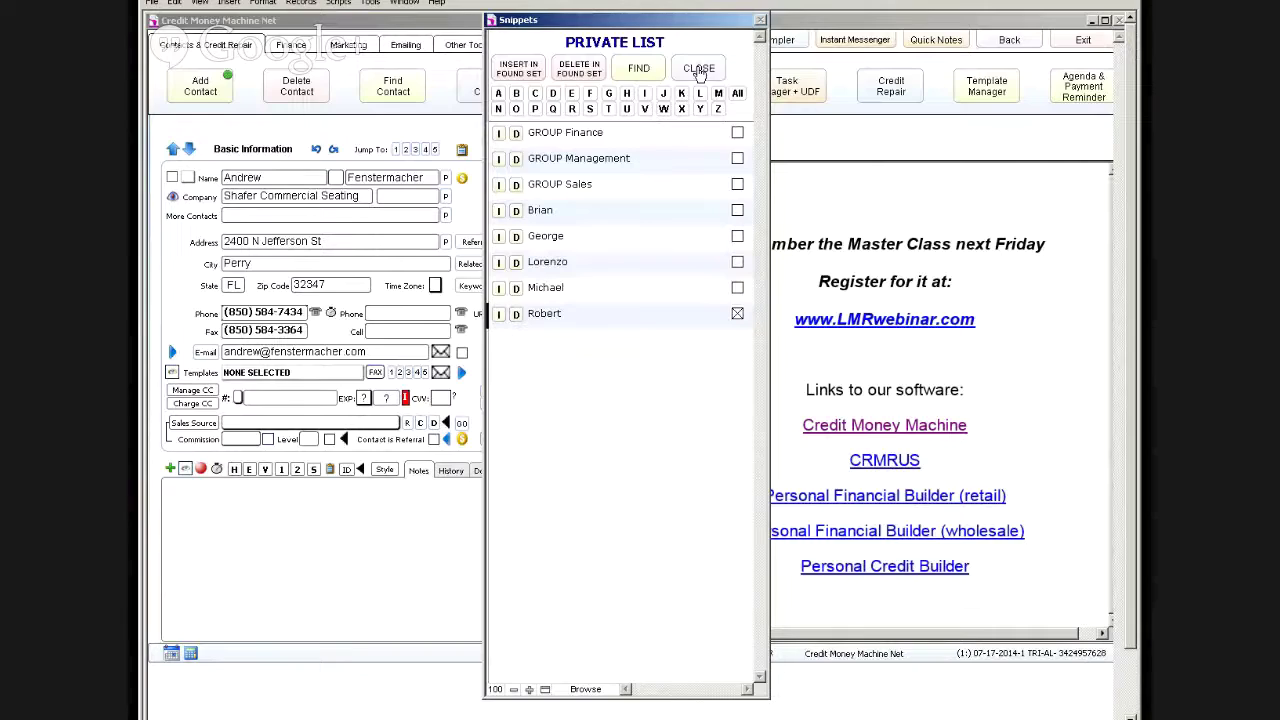
{"action": "left_click", "coordinate": [699, 69]}
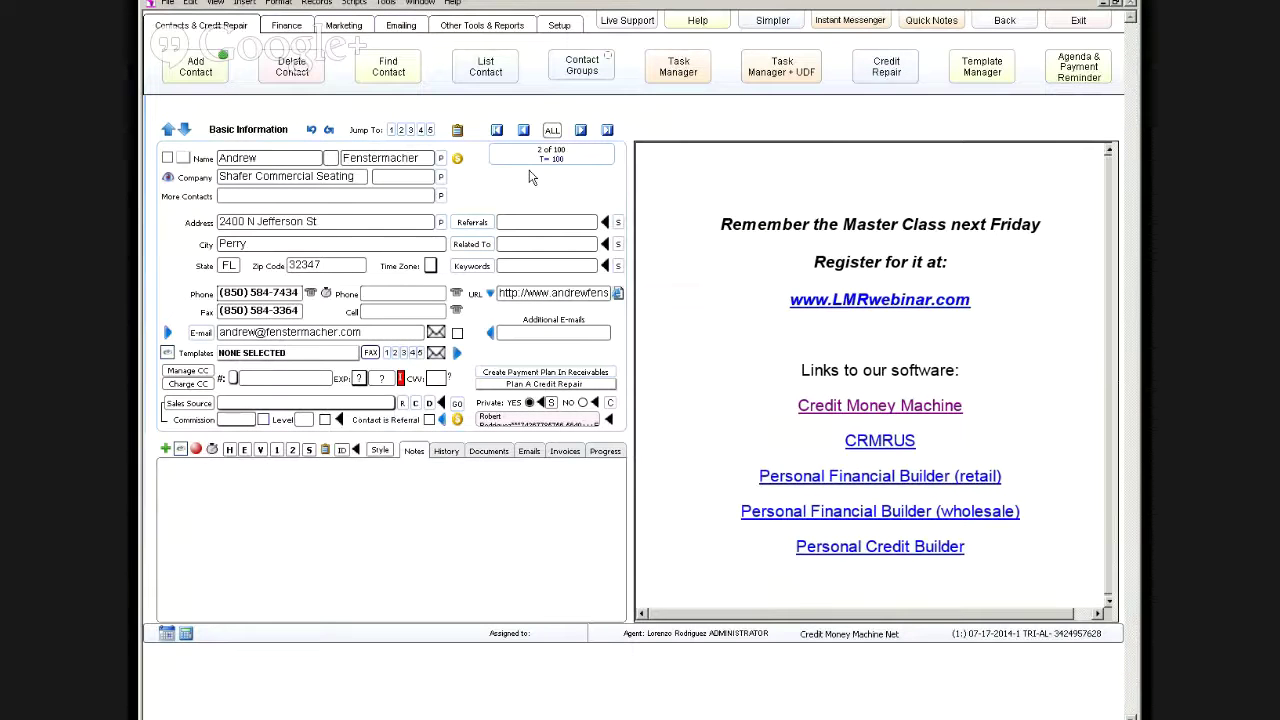
Step: Make contact 3 private to the executive agent and move on to contact 4
{"action": "left_click", "coordinate": [580, 130]}
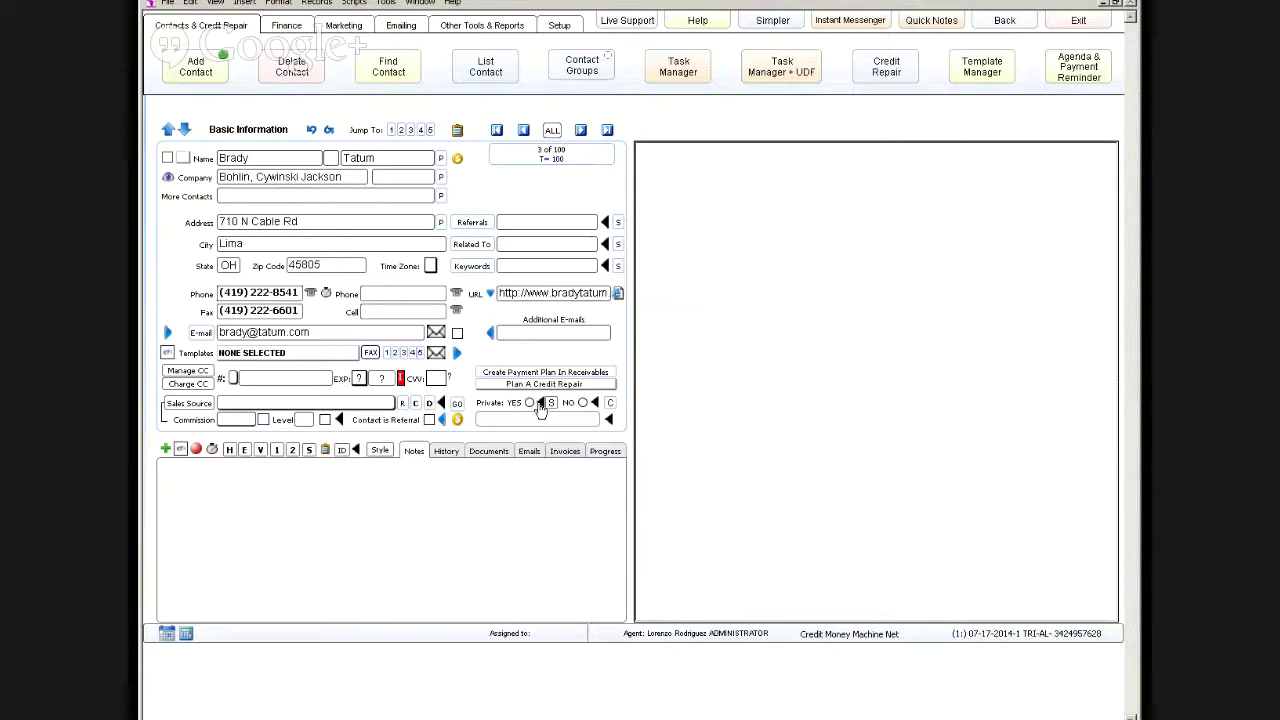
{"action": "left_click", "coordinate": [540, 404]}
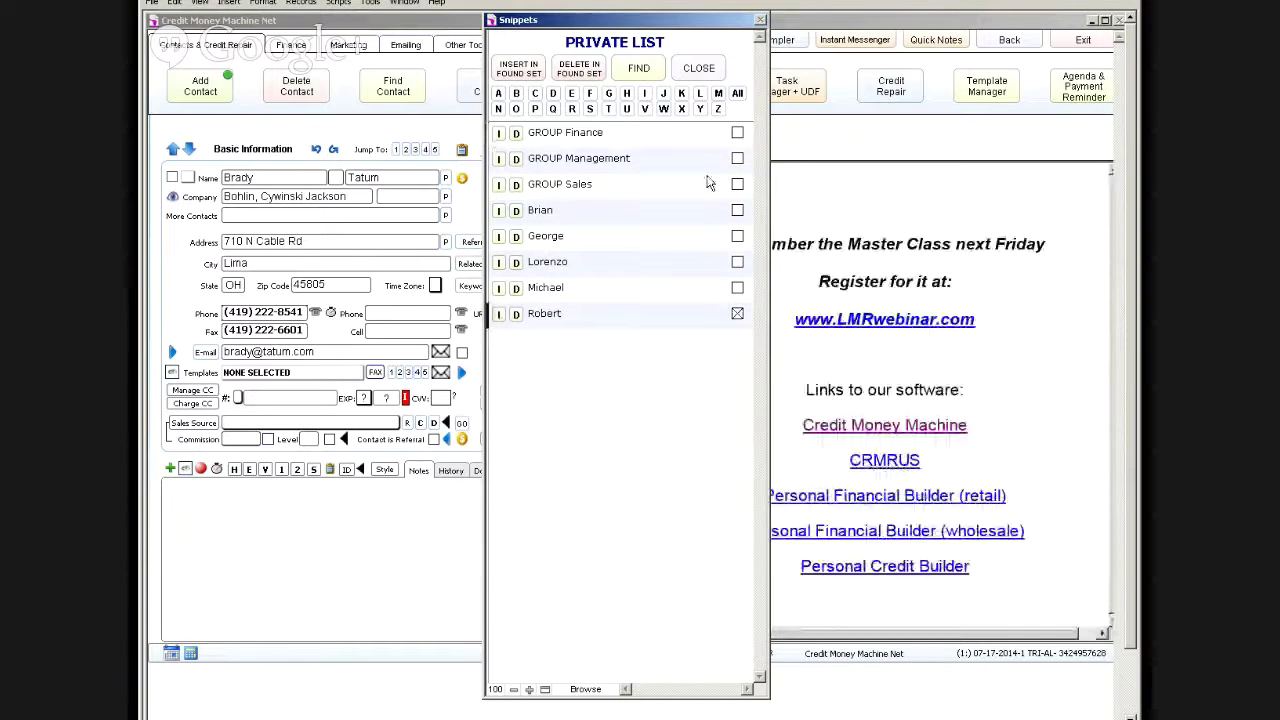
{"action": "left_click", "coordinate": [697, 70]}
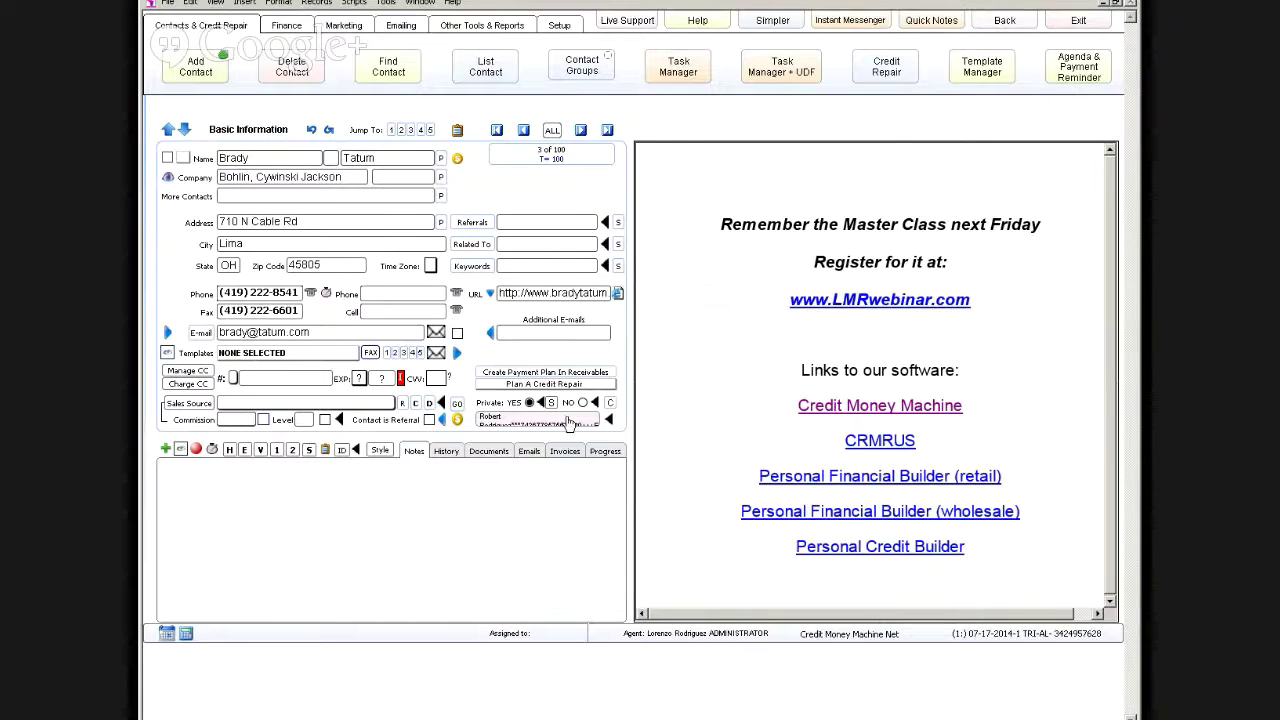
{"action": "left_click", "coordinate": [580, 130]}
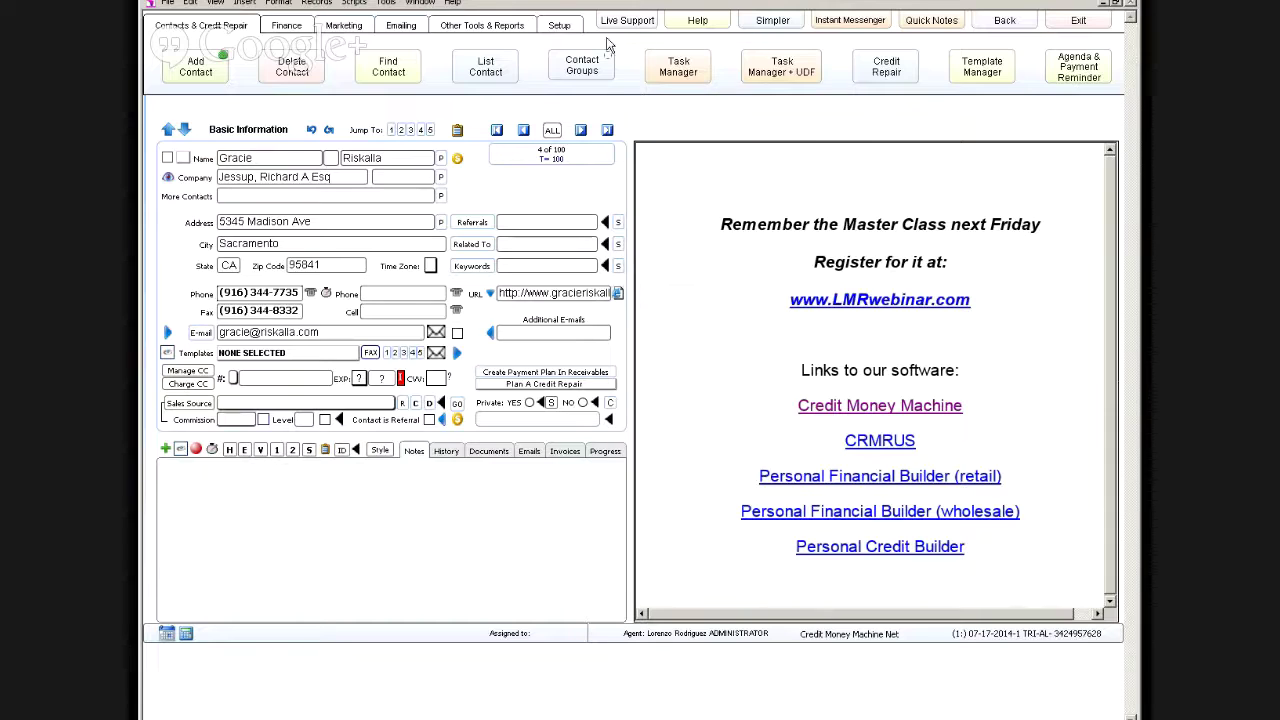
Step: Load the sales agent's settings in agent setup, then return to the contact record
{"action": "left_click", "coordinate": [562, 28]}
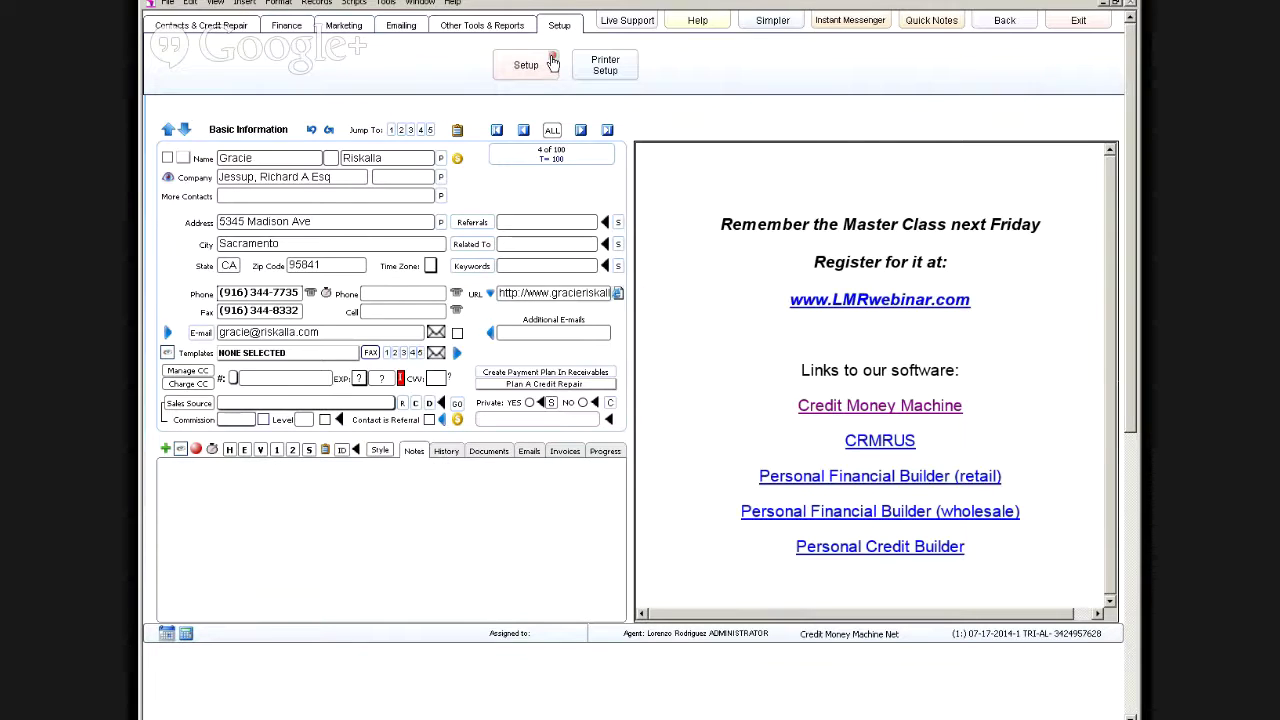
{"action": "left_click", "coordinate": [543, 60]}
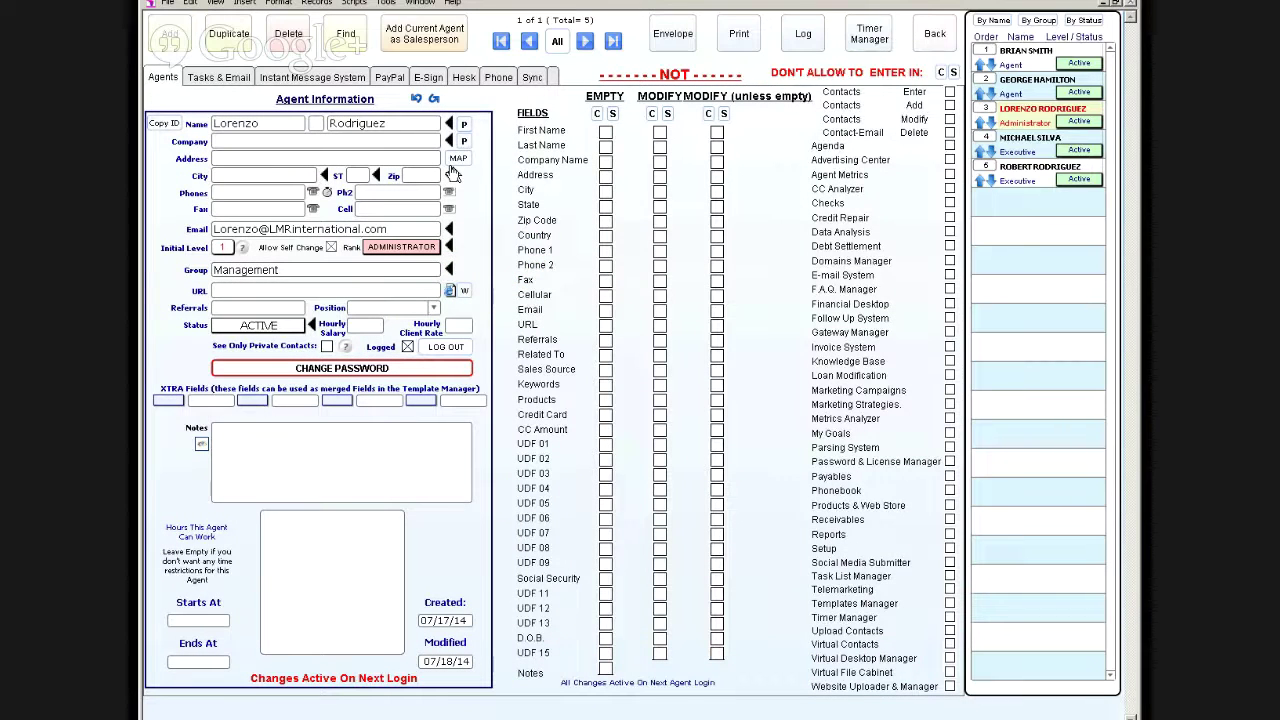
{"action": "left_click", "coordinate": [1022, 58]}
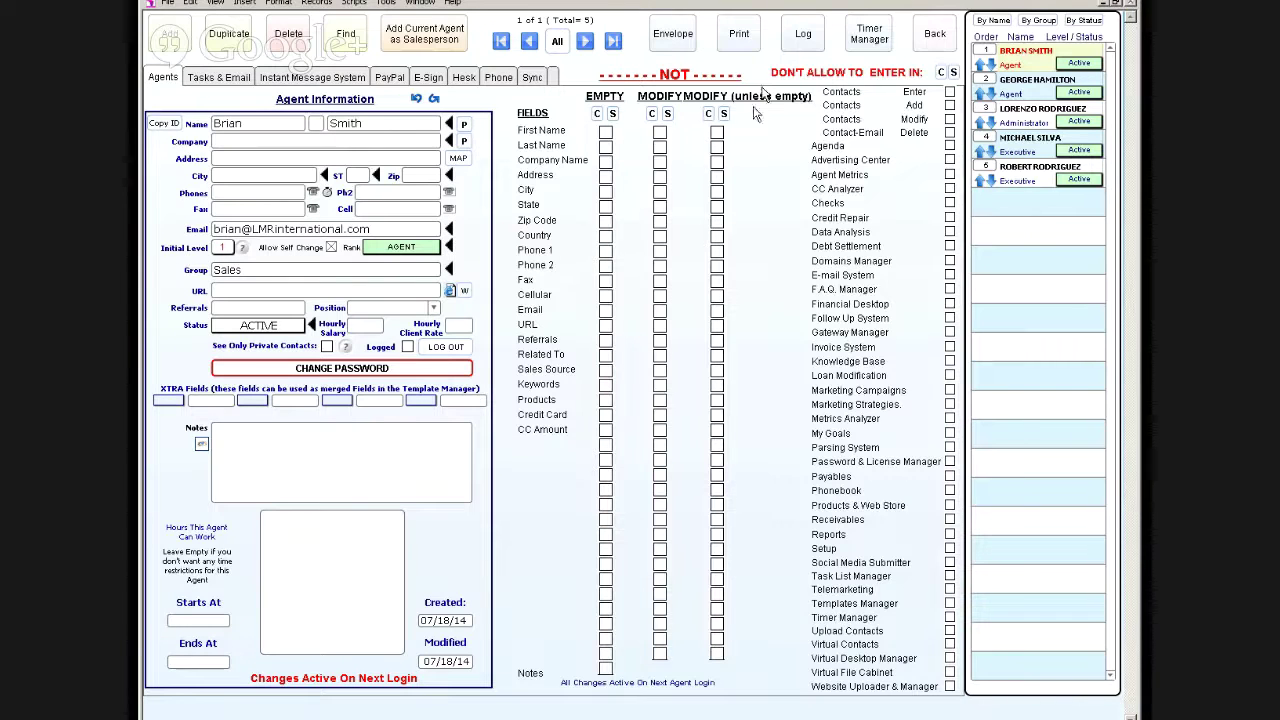
{"action": "left_click", "coordinate": [920, 40]}
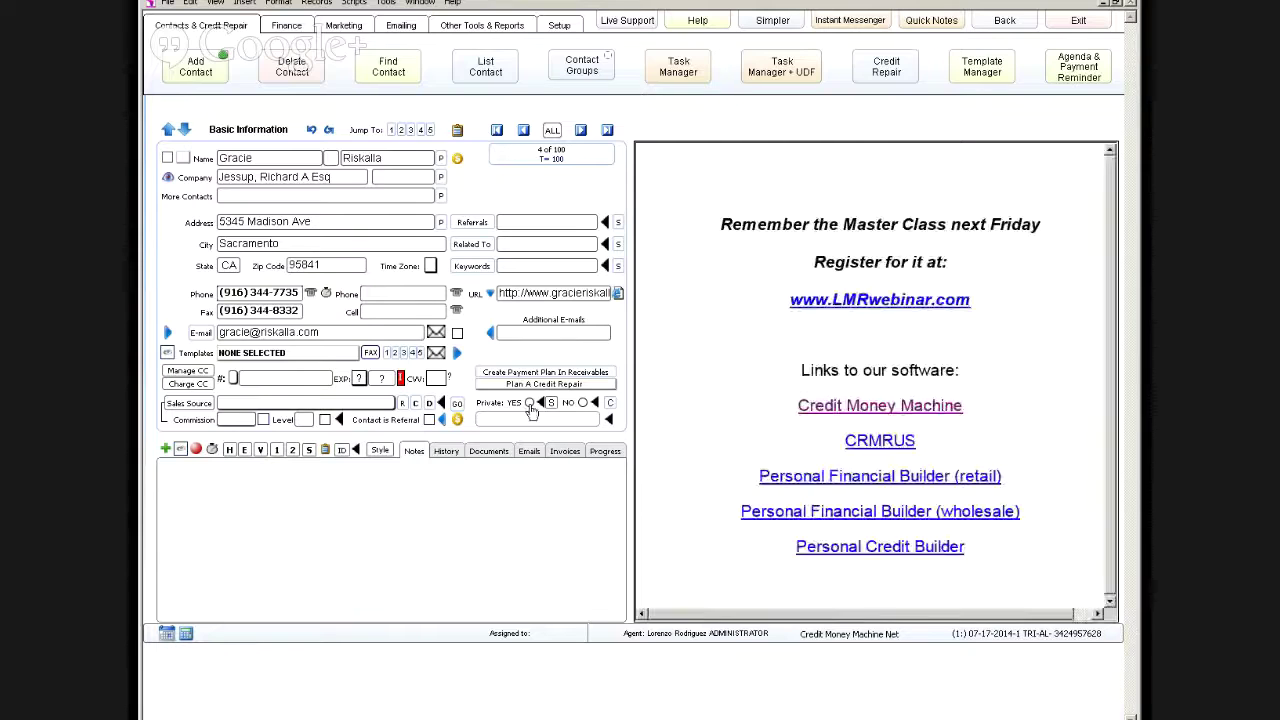
Step: Make contact 4 private to the sales agent, then log out to the password prompt
{"action": "left_click", "coordinate": [553, 404]}
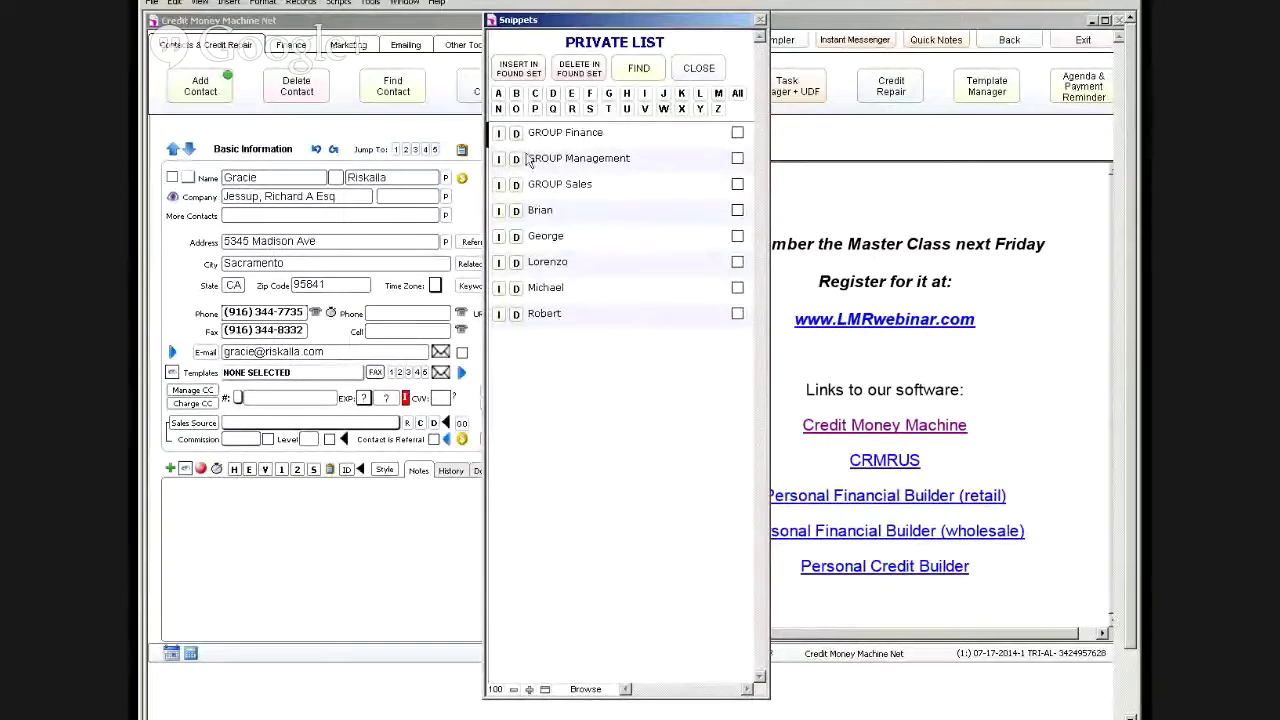
{"action": "left_click", "coordinate": [499, 213]}
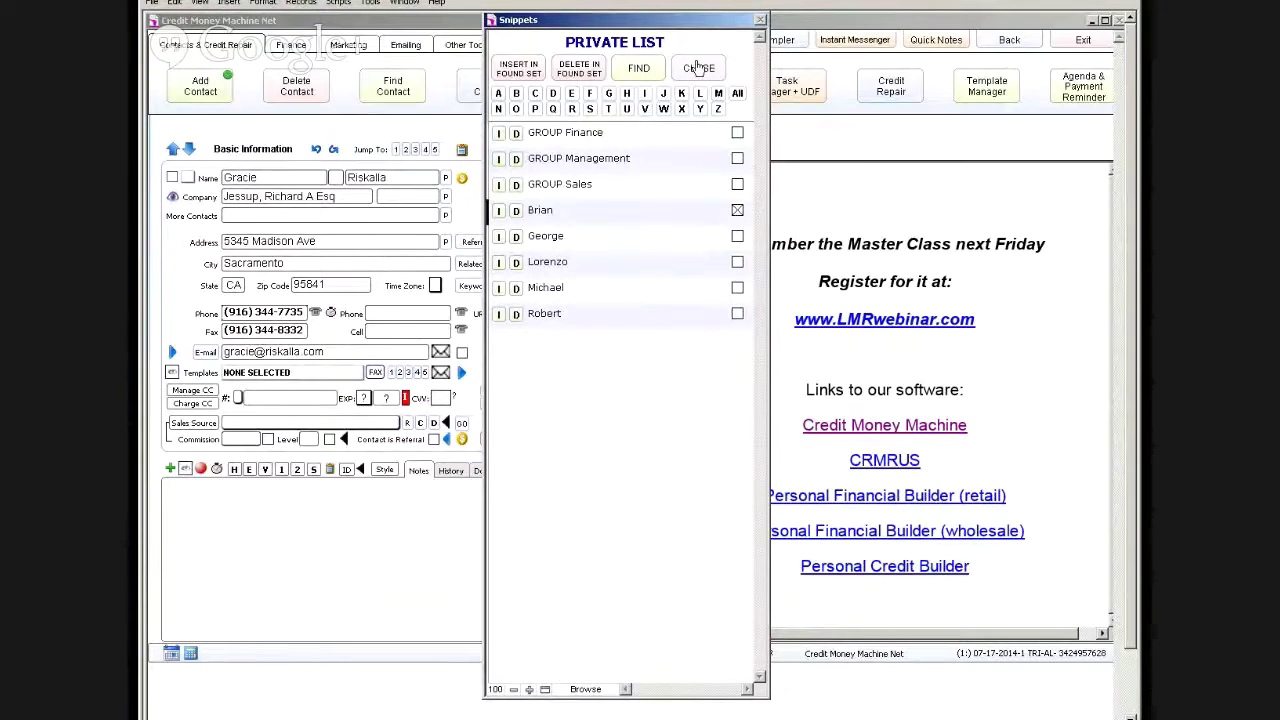
{"action": "left_click", "coordinate": [698, 67]}
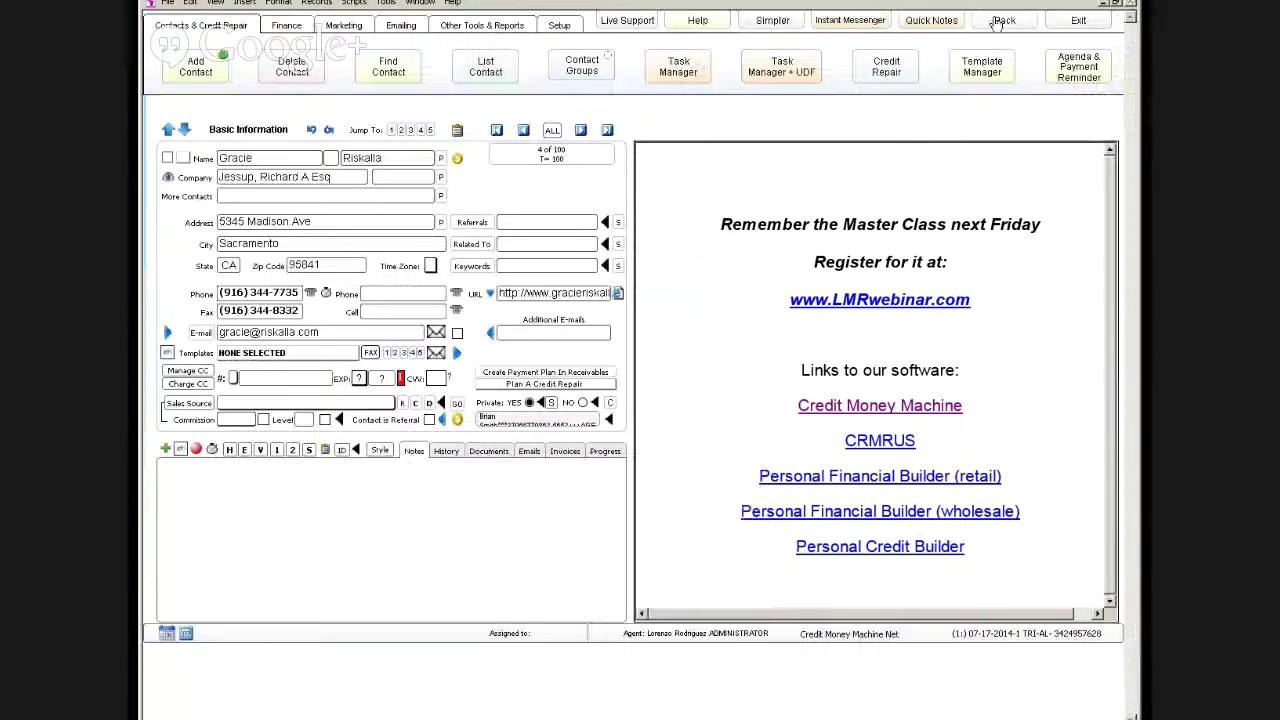
{"action": "left_click", "coordinate": [1004, 20]}
{"action": "left_click", "coordinate": [266, 282]}
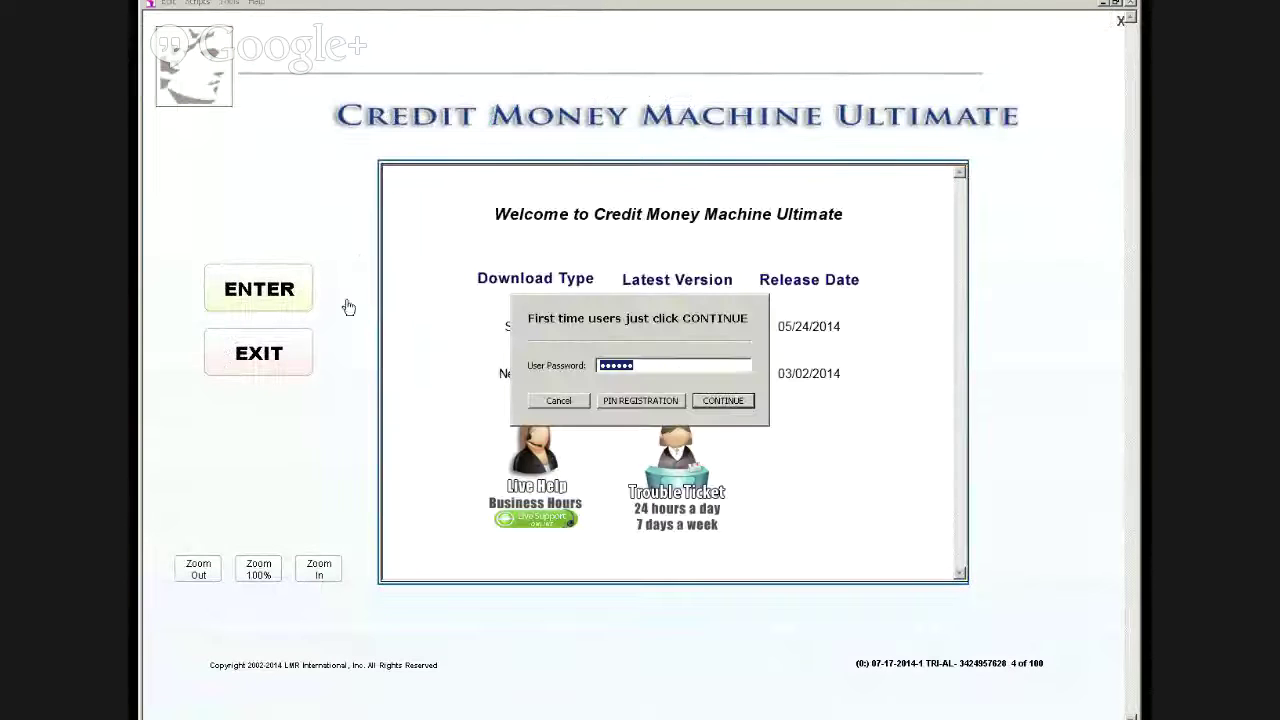
Step: Log back in with the agent password and retrieve instant messages once
{"action": "type", "text": "******"}
{"action": "key", "text": "Return"}
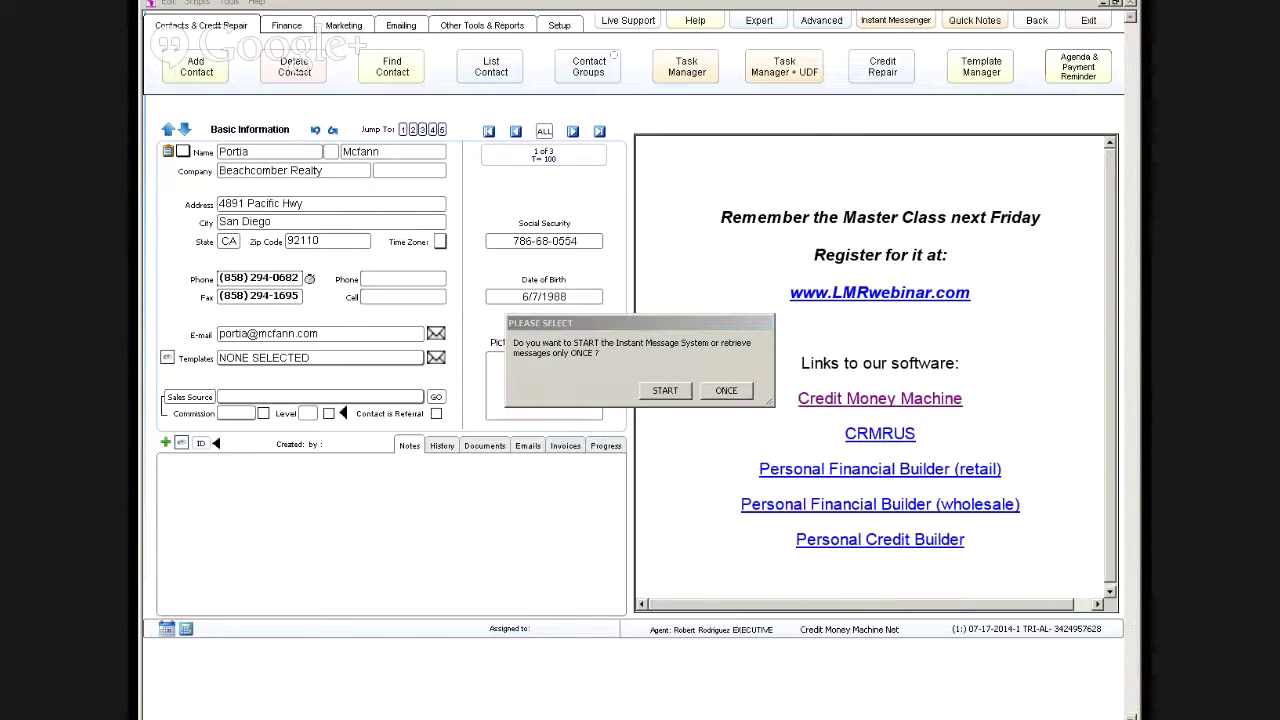
{"action": "left_click", "coordinate": [724, 391]}
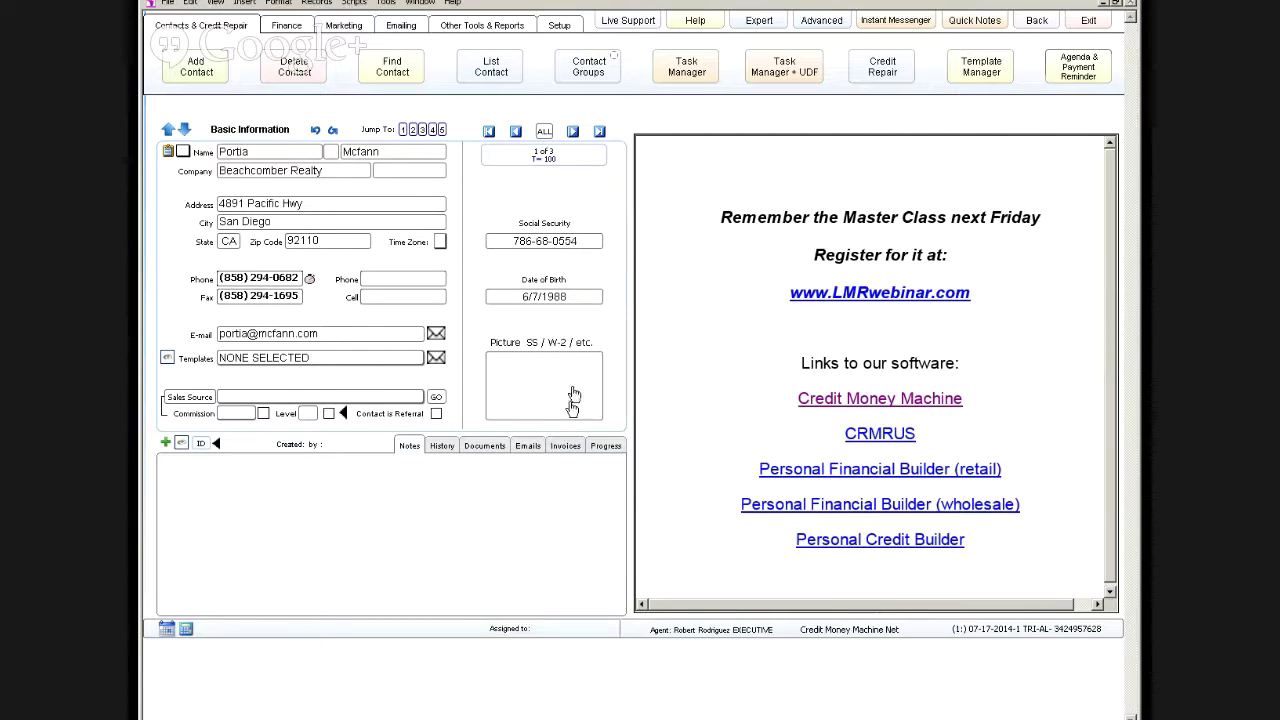
Step: Step through the three contact records, back to the first, then on to the last
{"action": "left_click", "coordinate": [572, 132]}
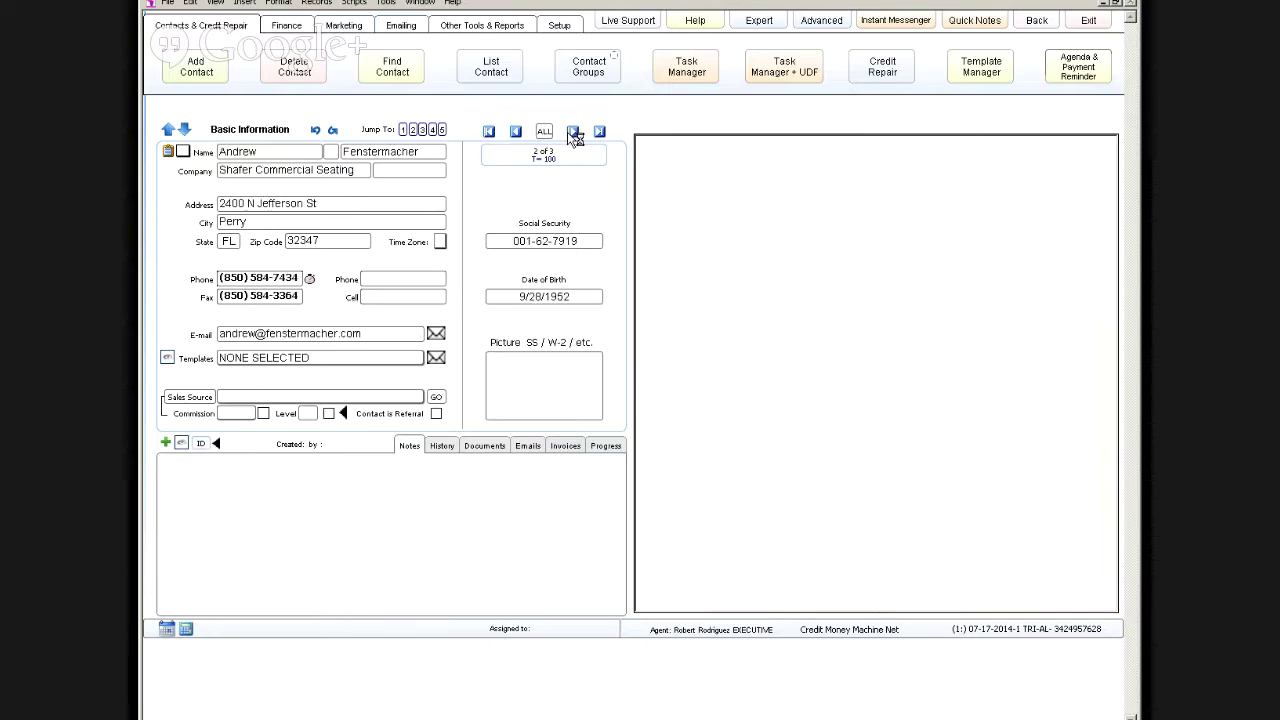
{"action": "left_click", "coordinate": [573, 132]}
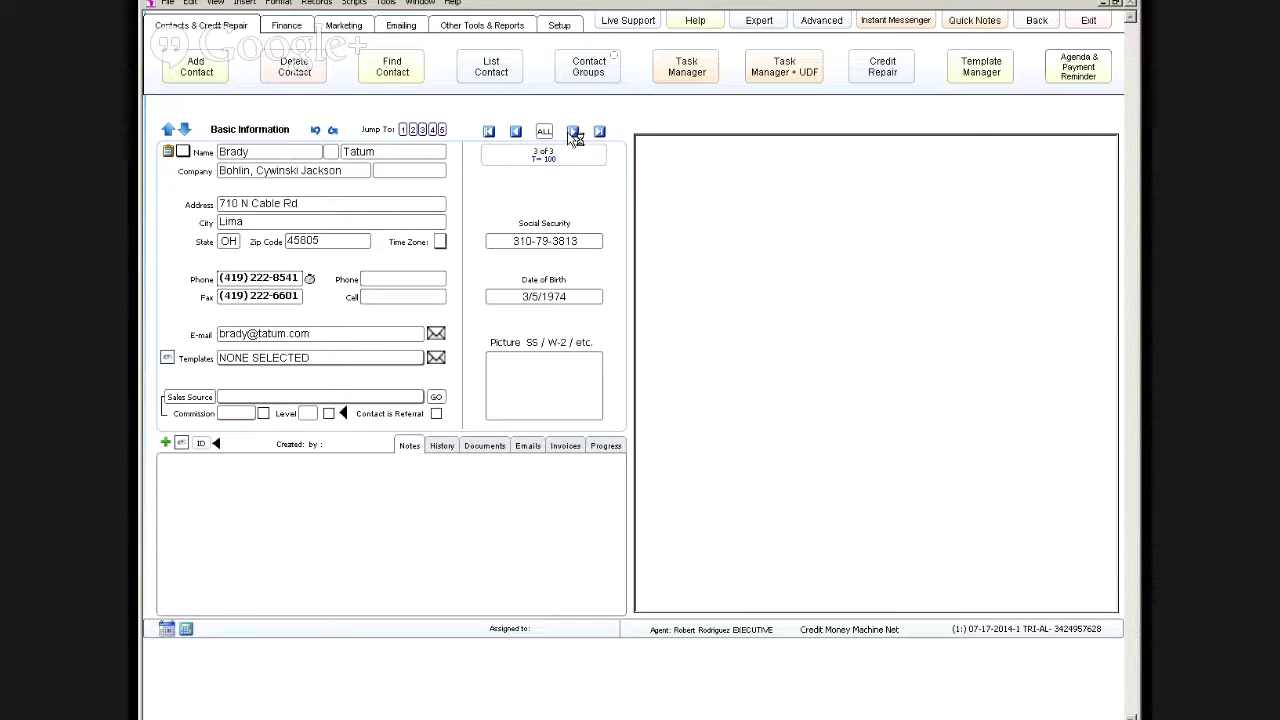
{"action": "left_click", "coordinate": [489, 133]}
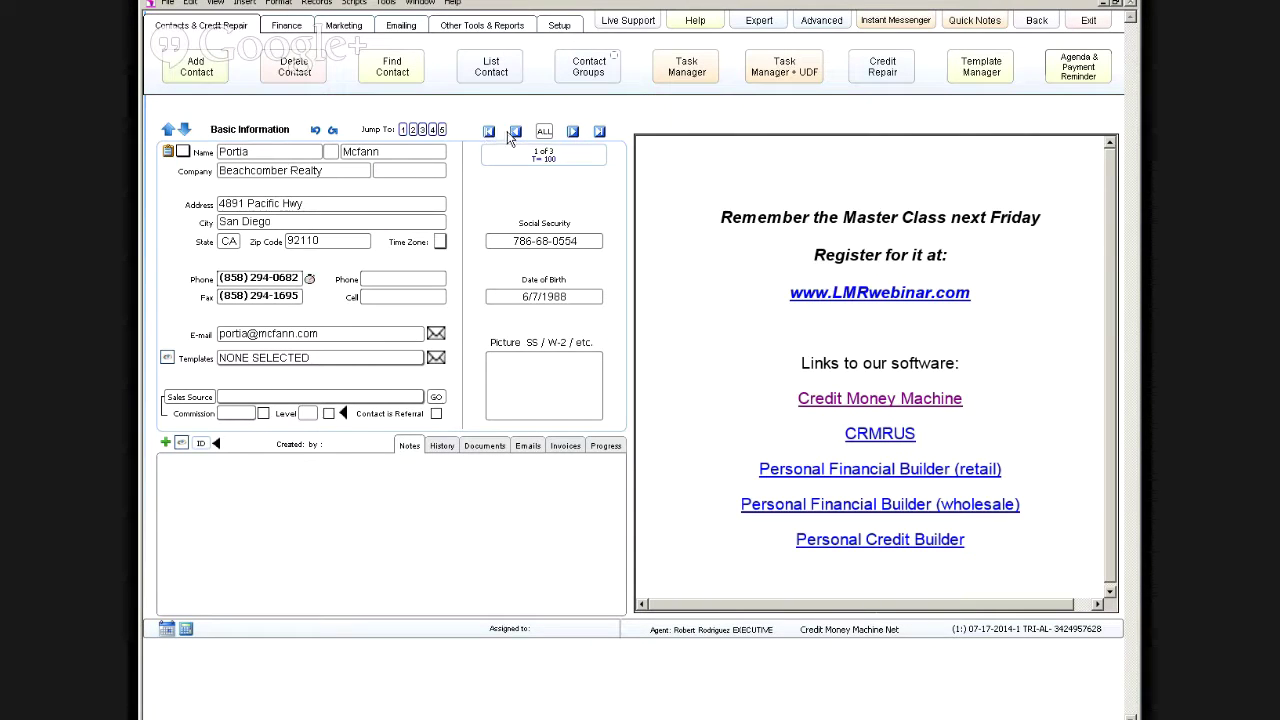
{"action": "left_click", "coordinate": [573, 132]}
{"action": "left_click", "coordinate": [573, 132]}
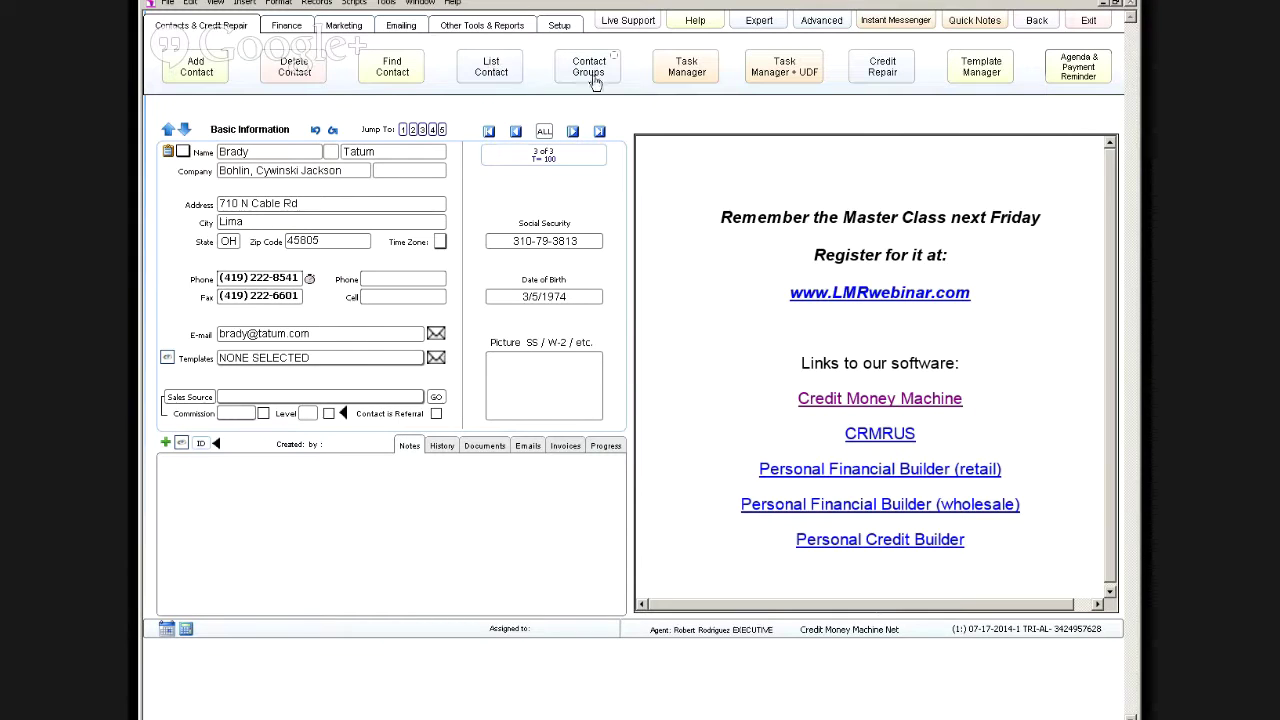
Step: Quick-search contacts for 'brady', show all three in the expanded layout, then return to start
{"action": "left_click", "coordinate": [377, 74]}
{"action": "type", "text": "b"}
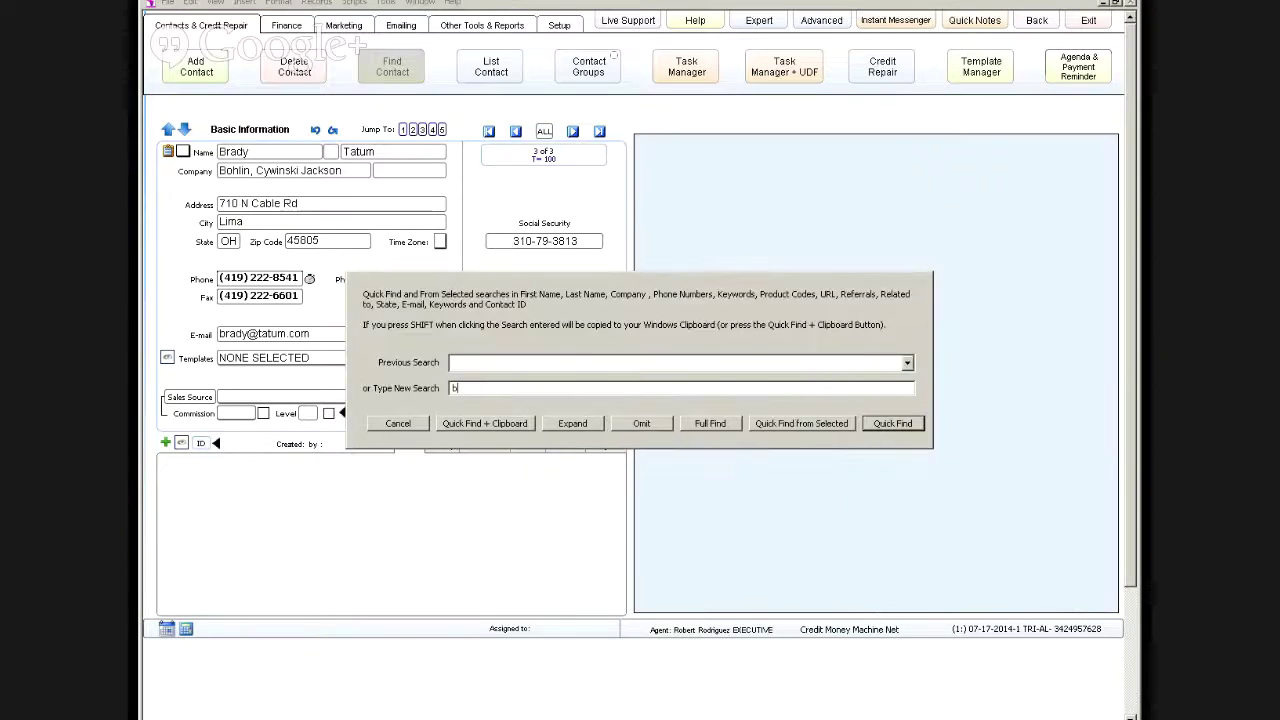
{"action": "type", "text": "rady"}
{"action": "key", "text": "Return"}
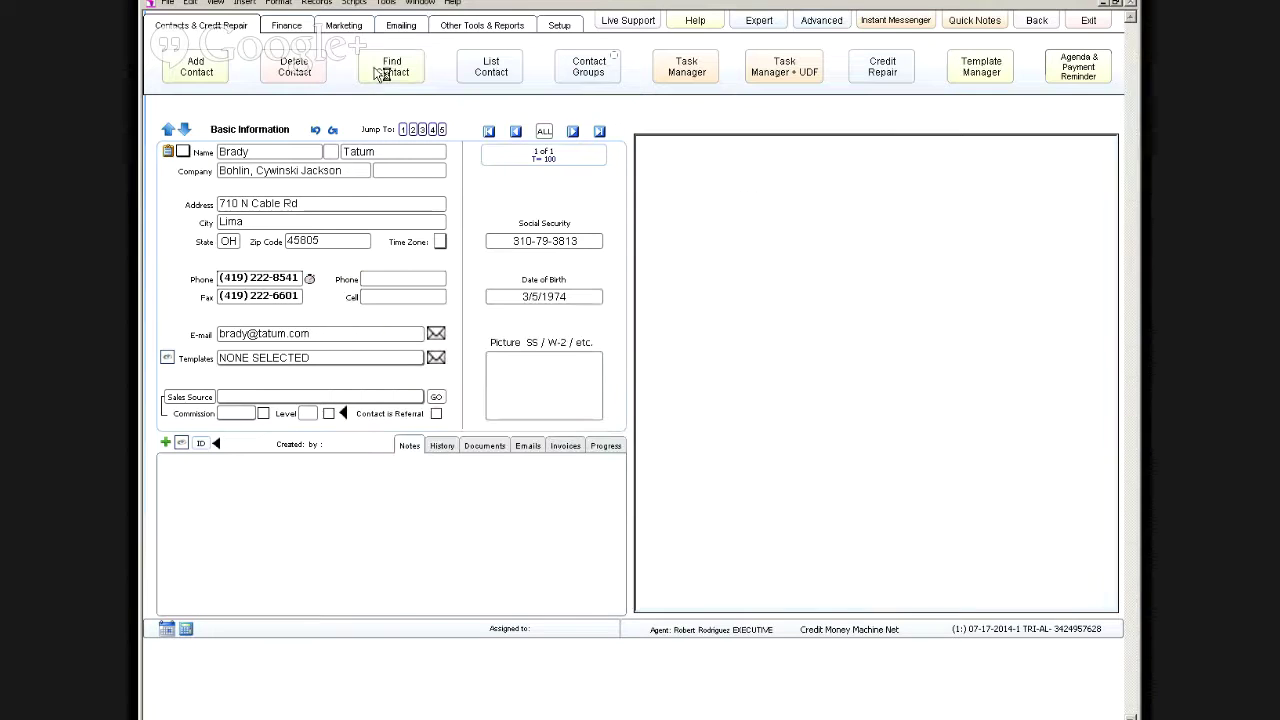
{"action": "left_click", "coordinate": [544, 131]}
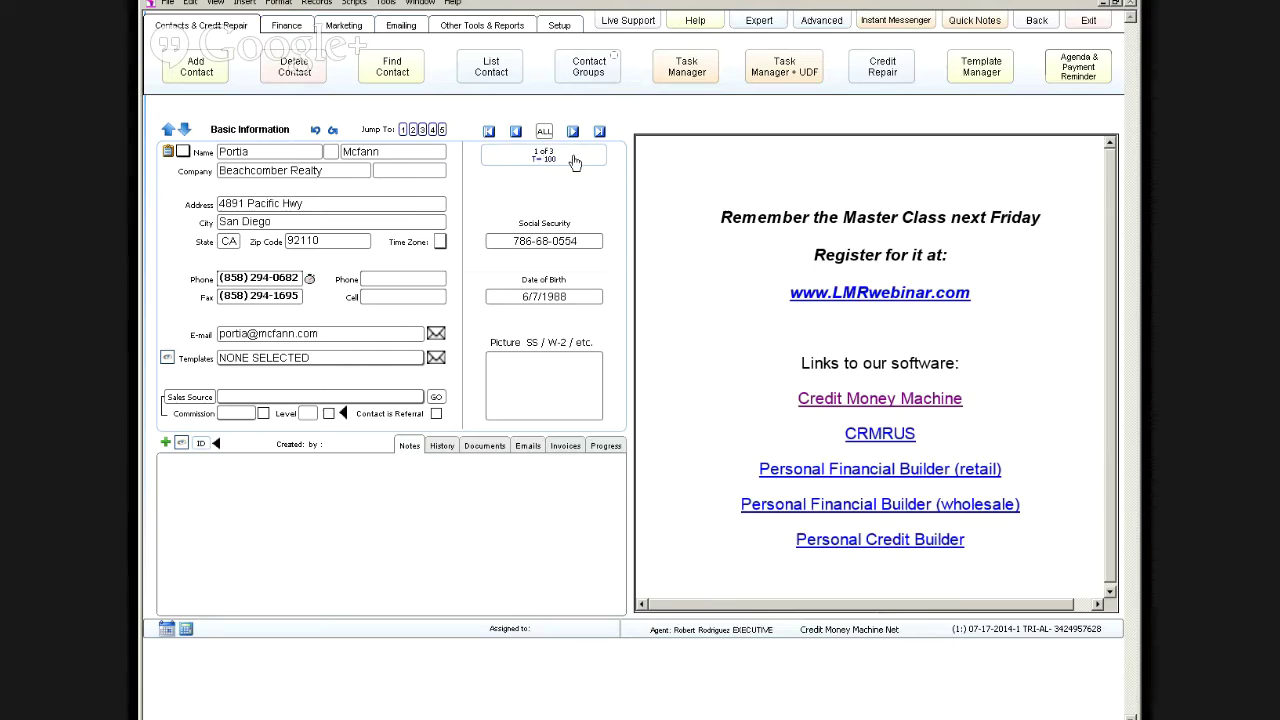
{"action": "left_click", "coordinate": [821, 20]}
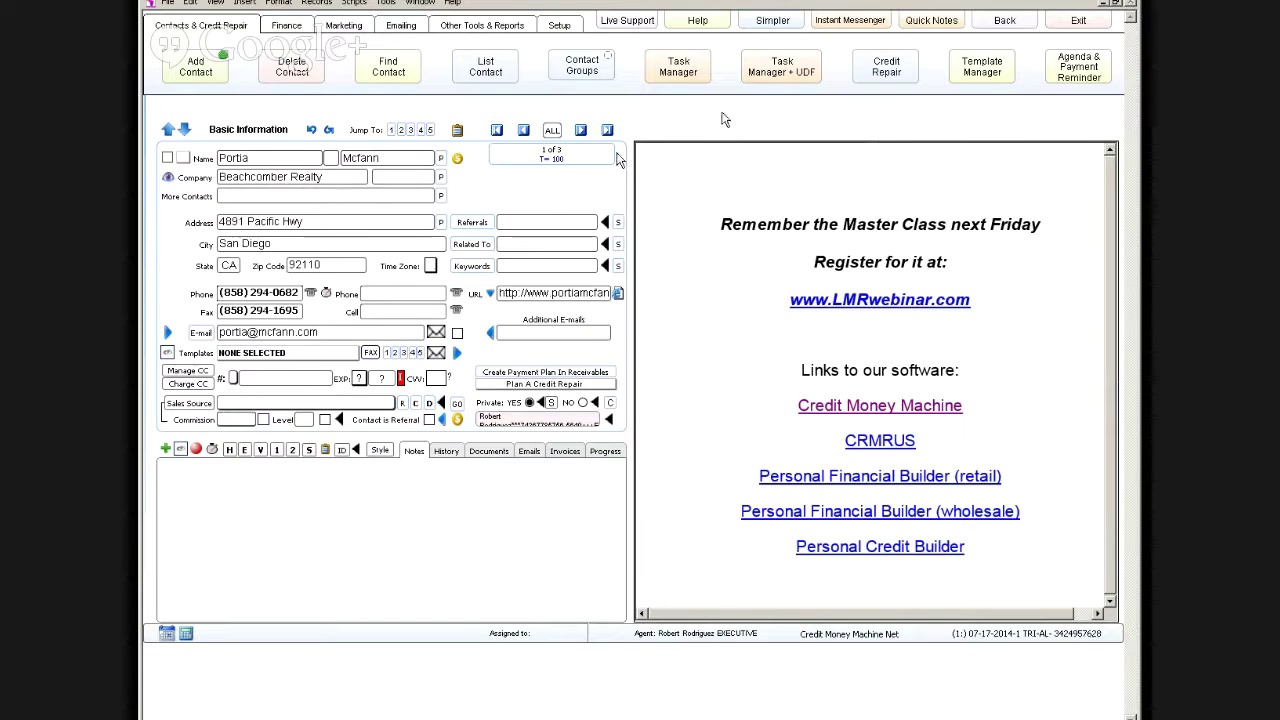
{"action": "left_click", "coordinate": [1003, 22]}
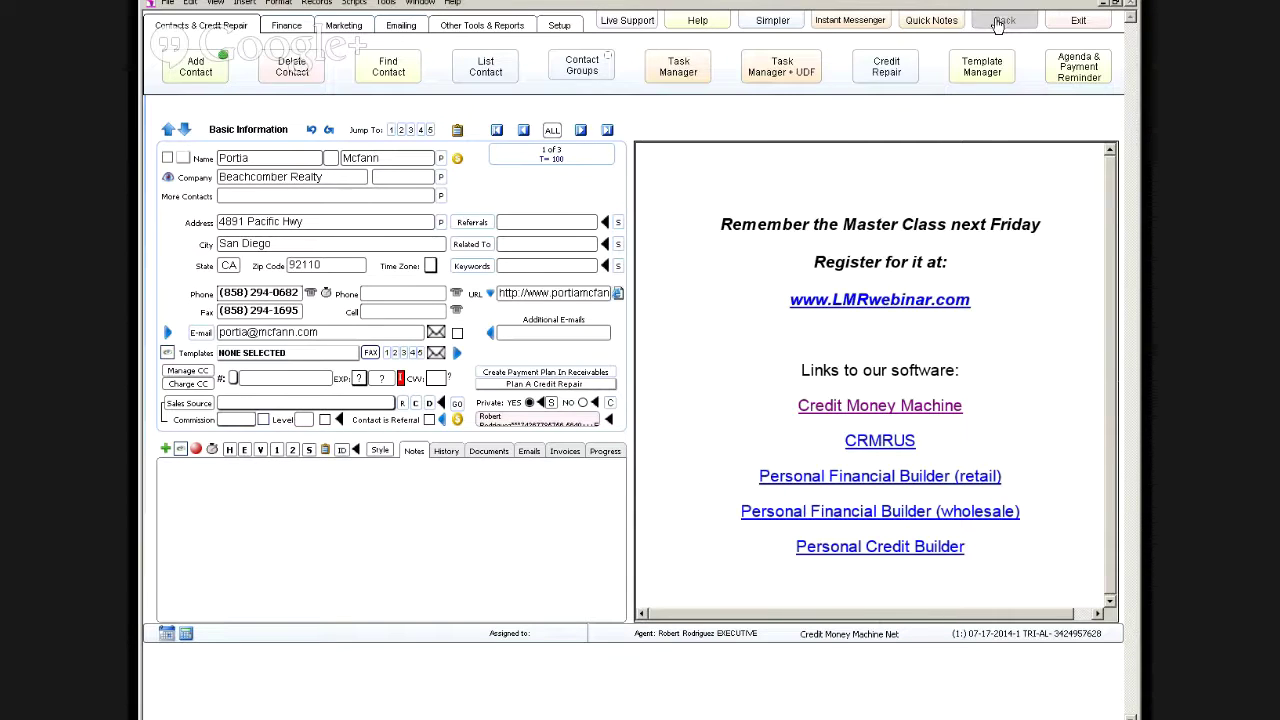
Step: Log in as the sales agent, retrieve messages once, and dismiss the Save & Loans promotion
{"action": "left_click", "coordinate": [263, 284]}
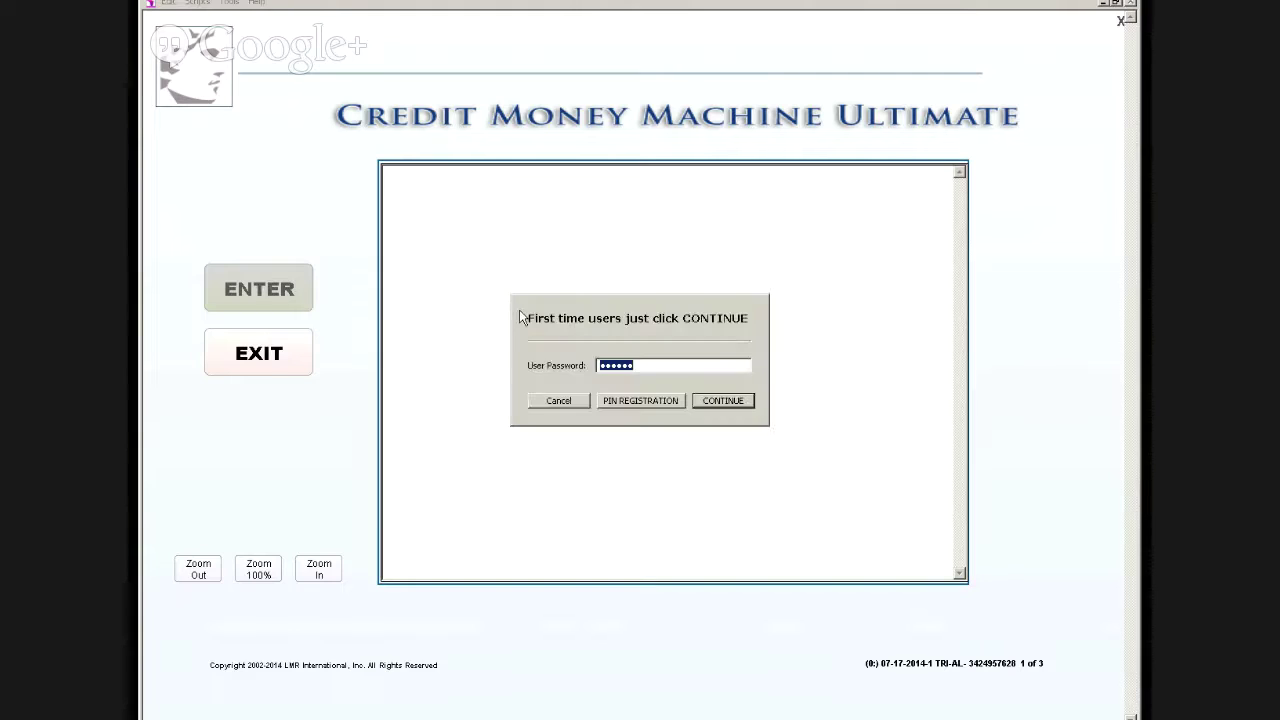
{"action": "type", "text": "••••••"}
{"action": "key", "text": "Return"}
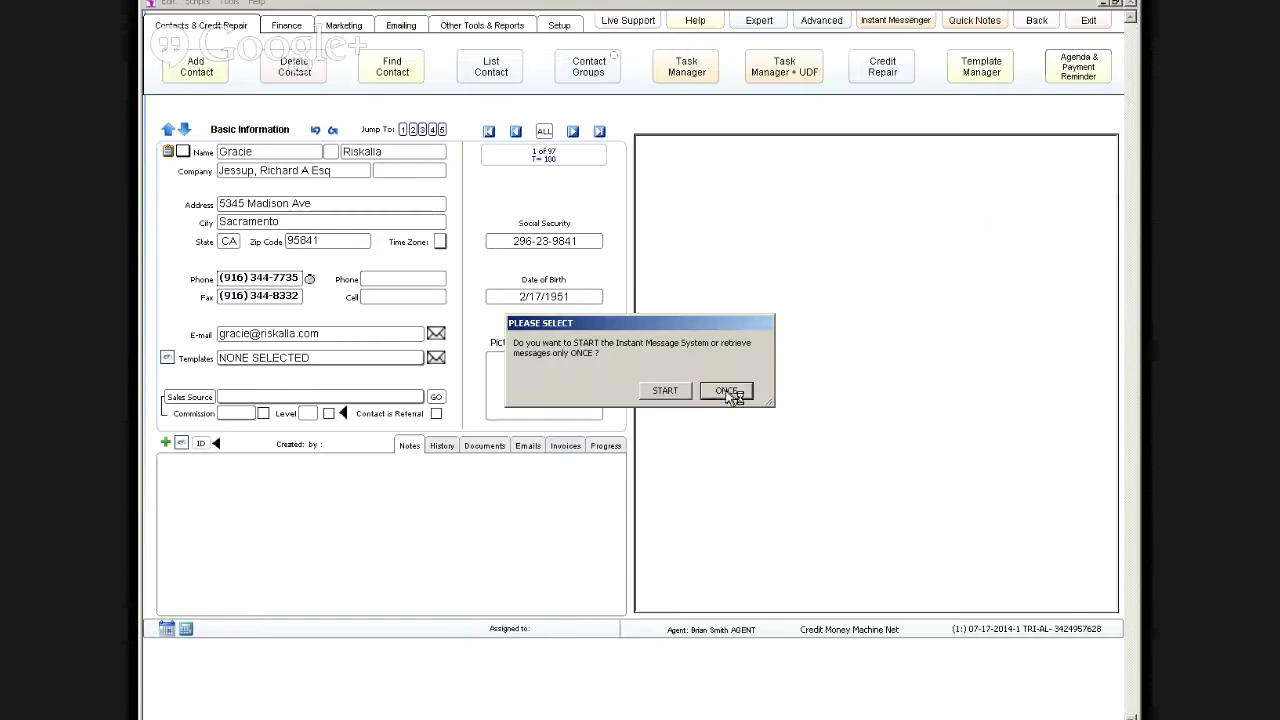
{"action": "left_click", "coordinate": [729, 392]}
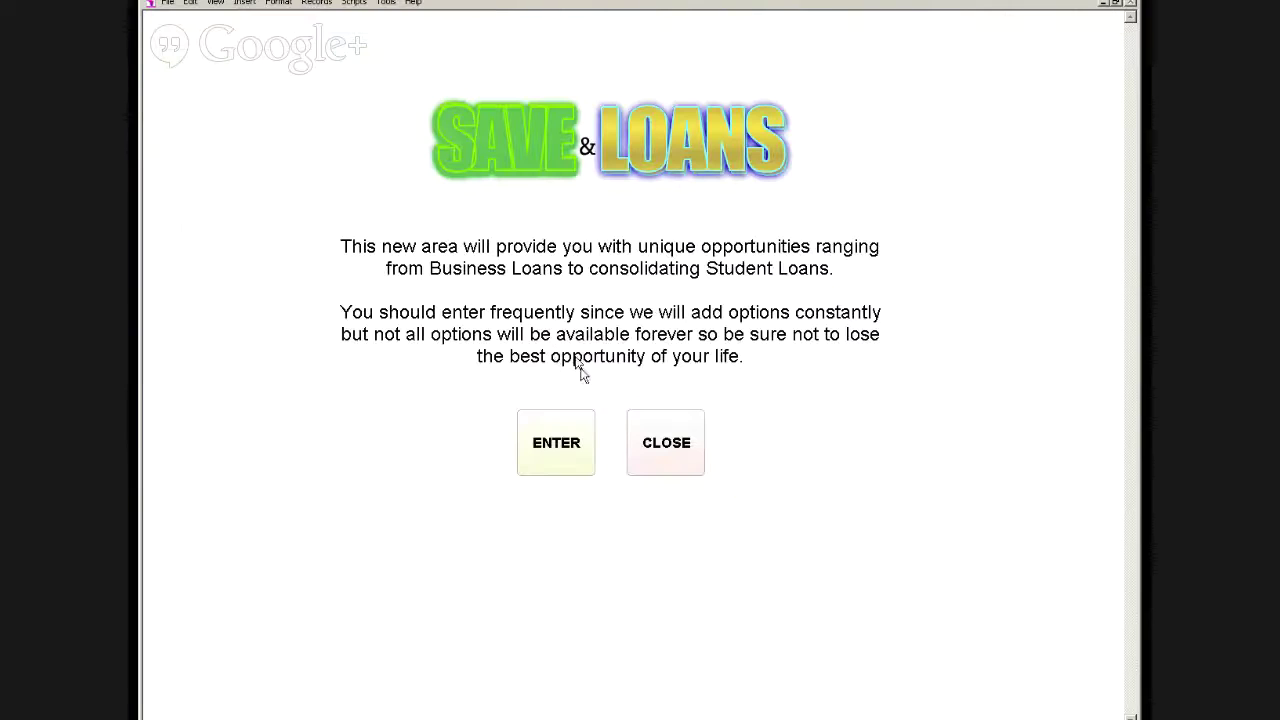
{"action": "left_click", "coordinate": [665, 443]}
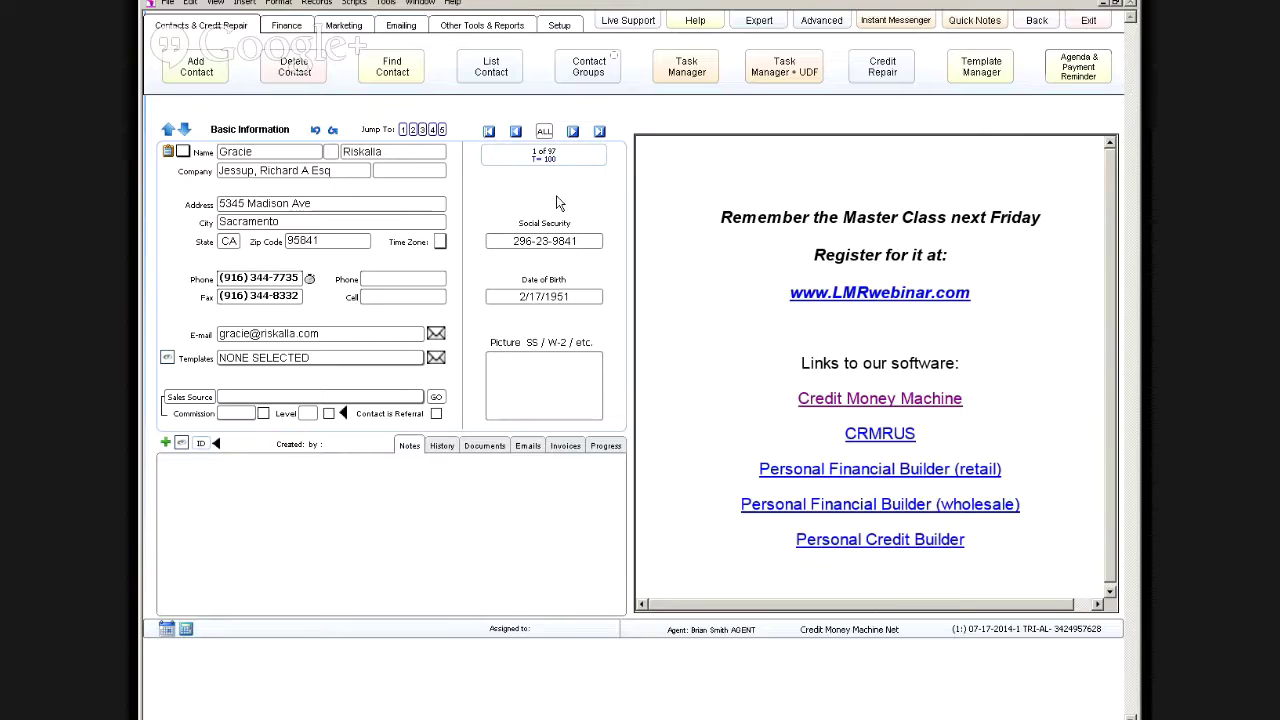
Step: In the expanded layout, browse three contacts forward and back to the first, then return to start
{"action": "left_click", "coordinate": [821, 20]}
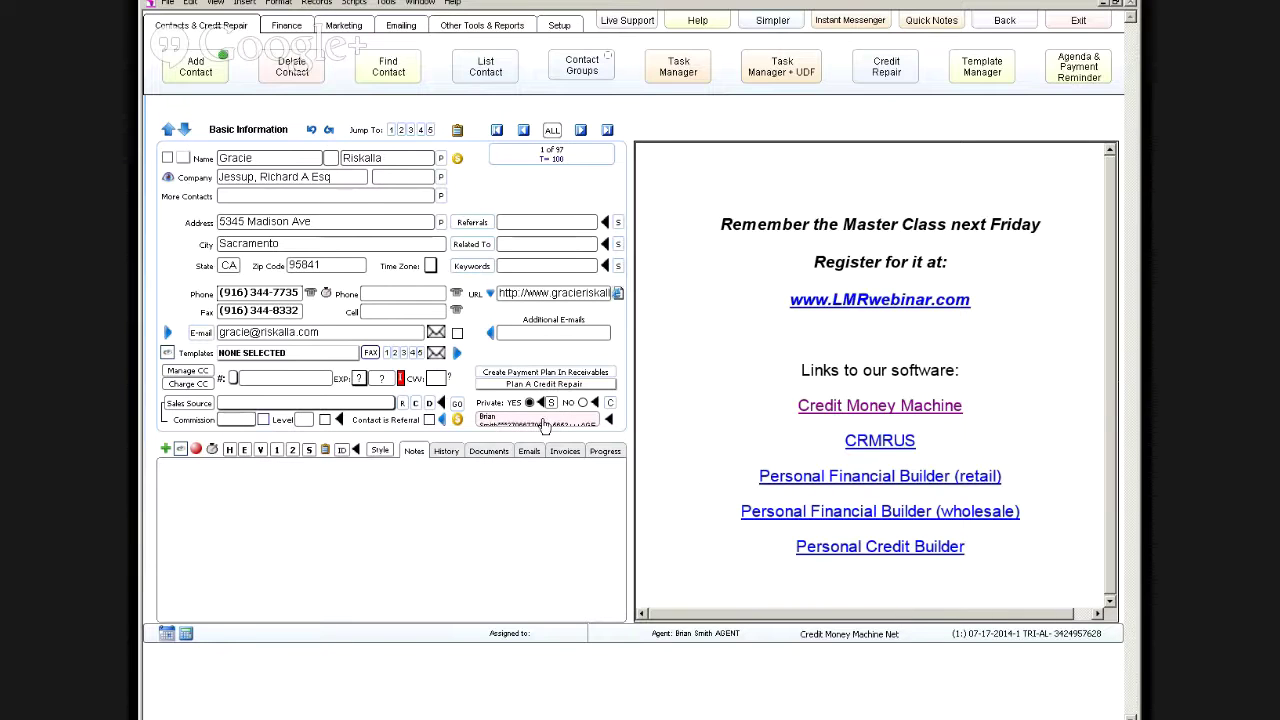
{"action": "left_click", "coordinate": [581, 131]}
{"action": "left_click", "coordinate": [581, 131]}
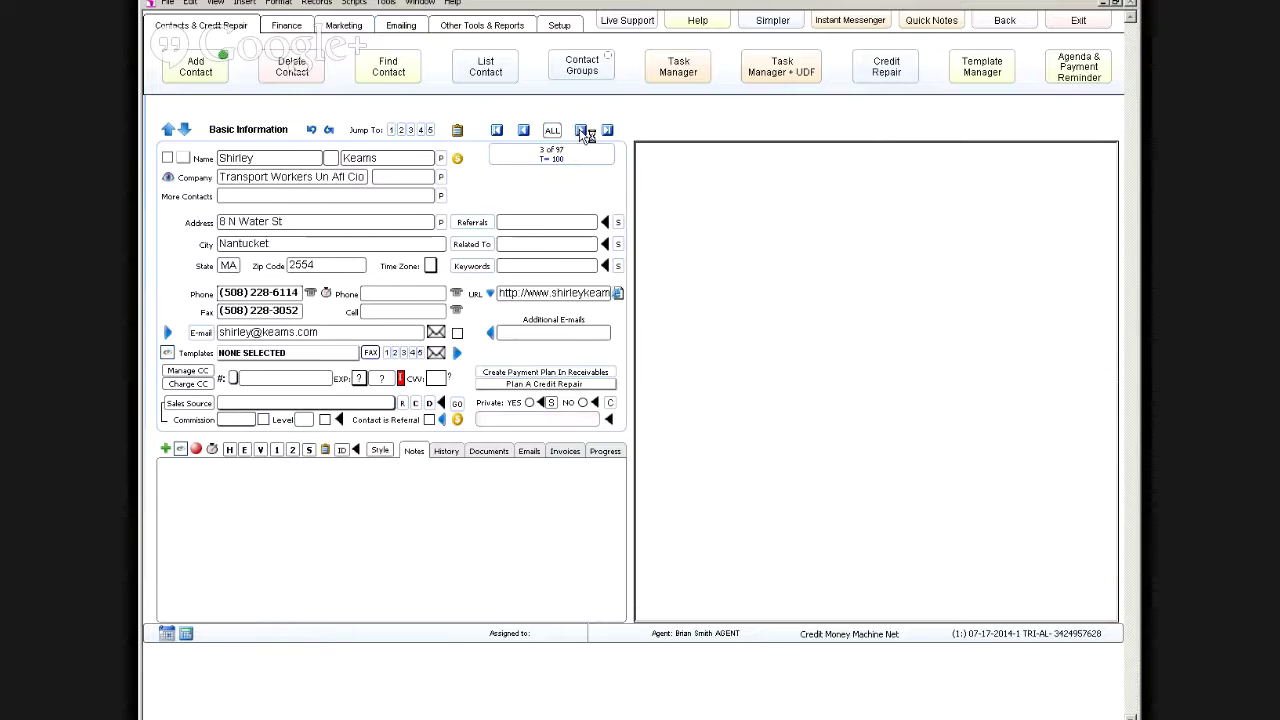
{"action": "left_click", "coordinate": [581, 131]}
{"action": "left_click", "coordinate": [524, 131]}
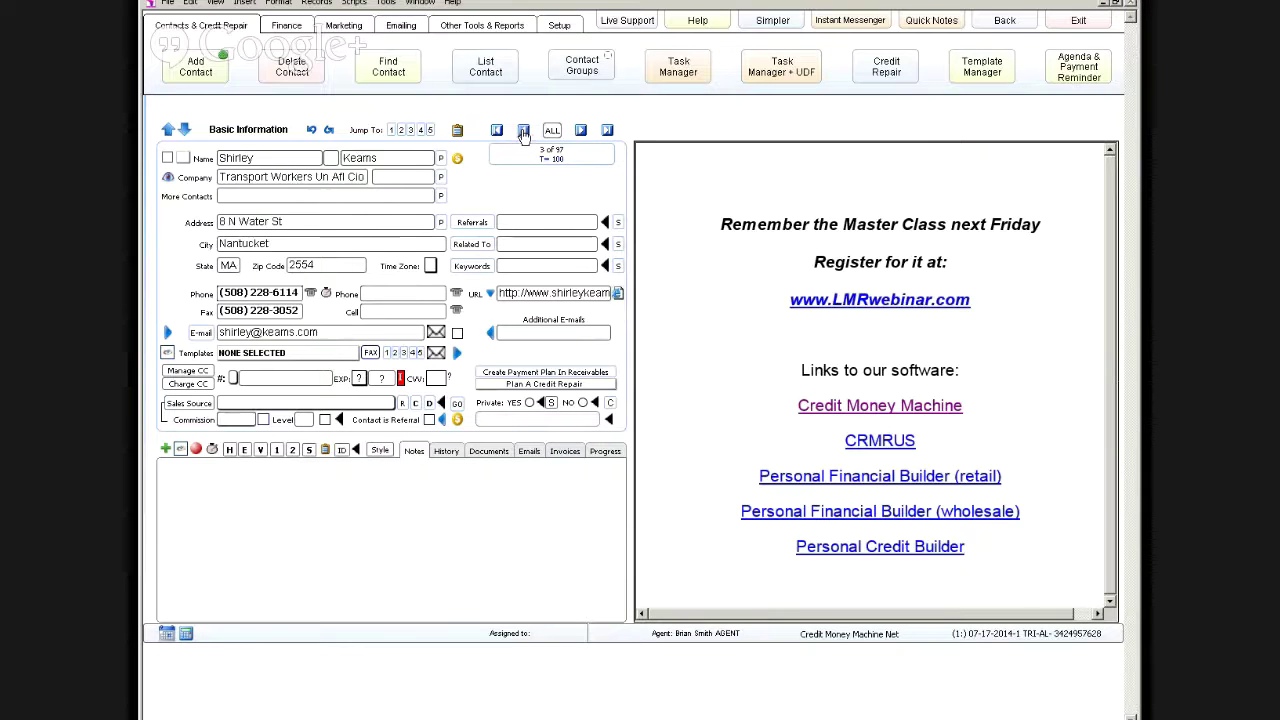
{"action": "left_click", "coordinate": [524, 131]}
{"action": "left_click", "coordinate": [524, 131]}
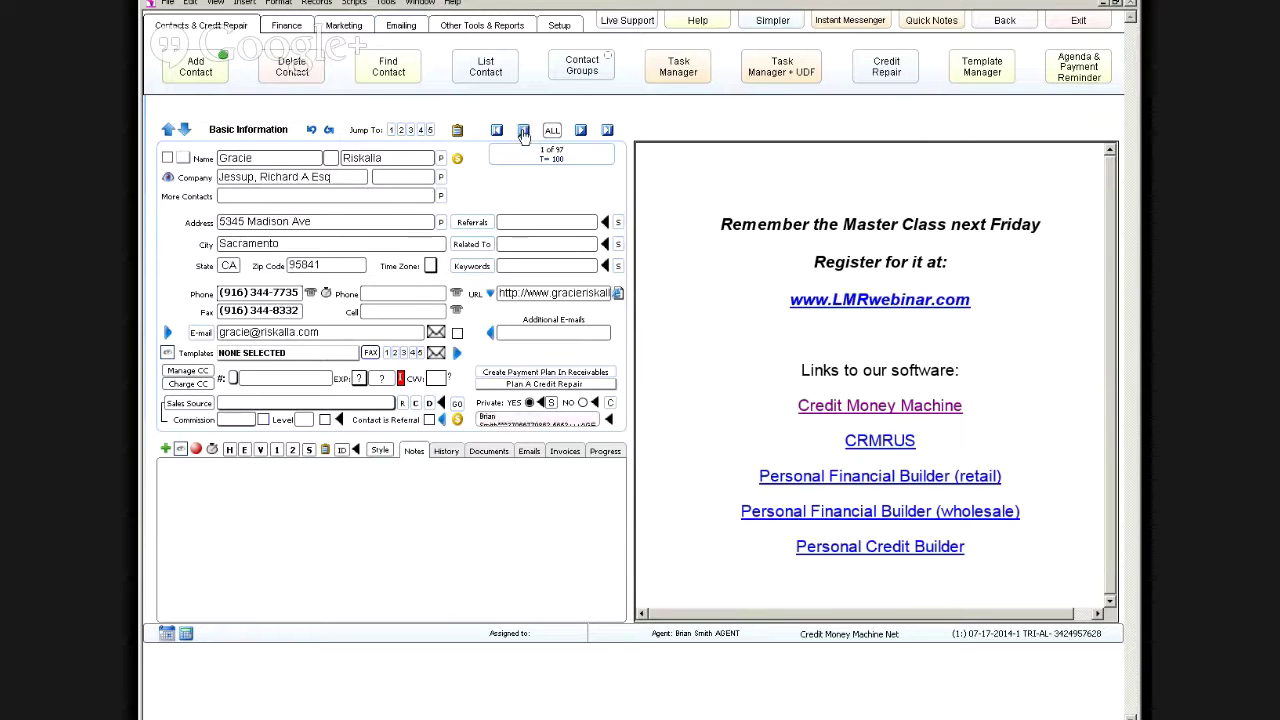
{"action": "left_click", "coordinate": [1002, 22]}
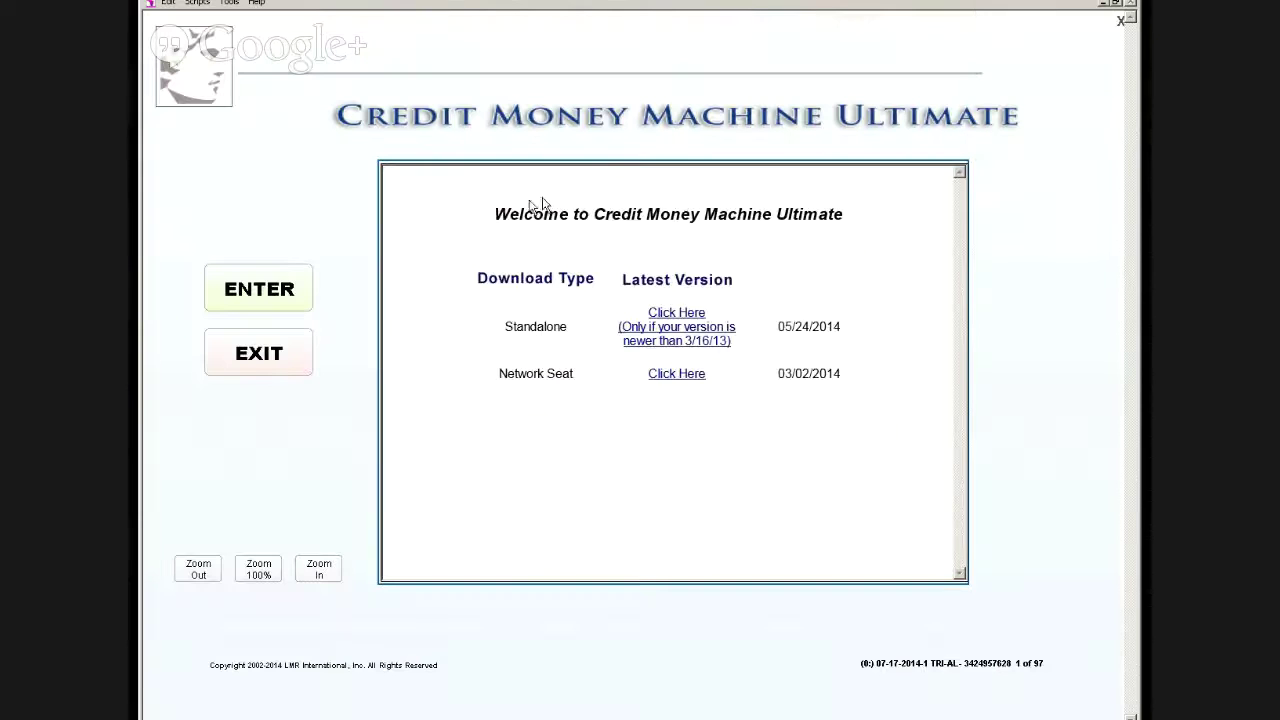
Step: Log in again and show the first contact record in the expanded layout
{"action": "left_click", "coordinate": [255, 293]}
{"action": "key", "text": "Return"}
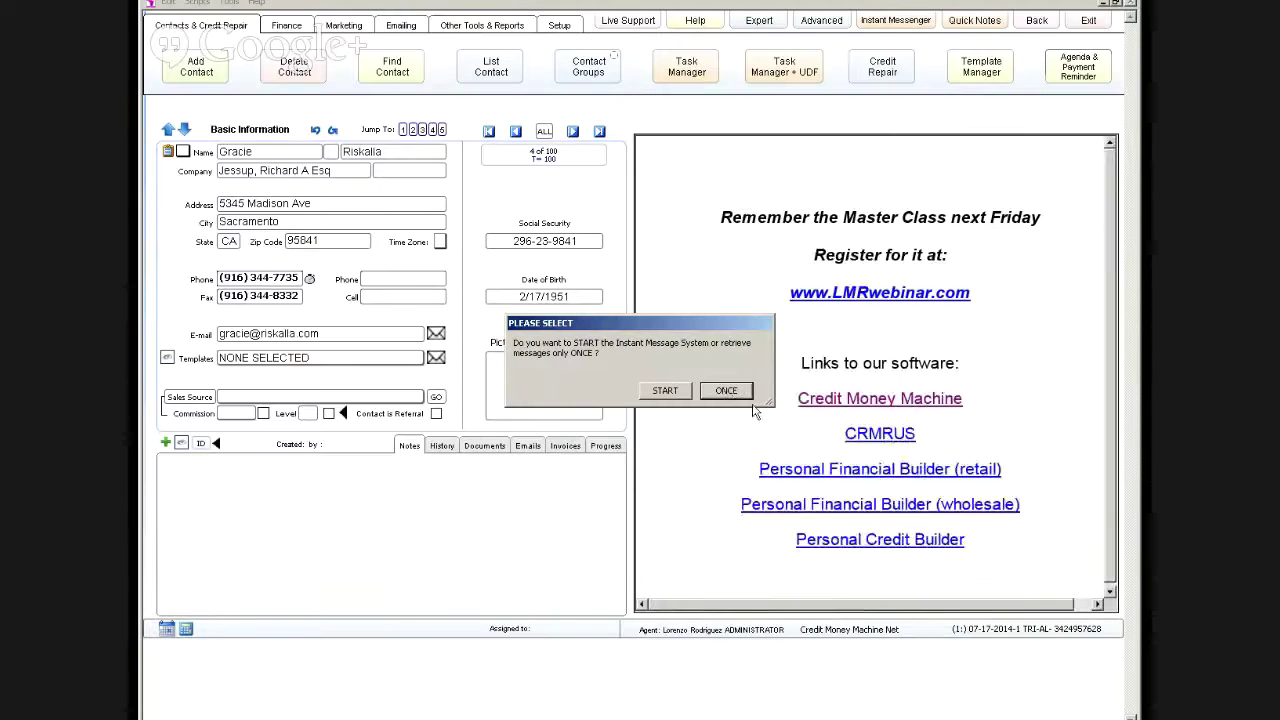
{"action": "left_click", "coordinate": [718, 394]}
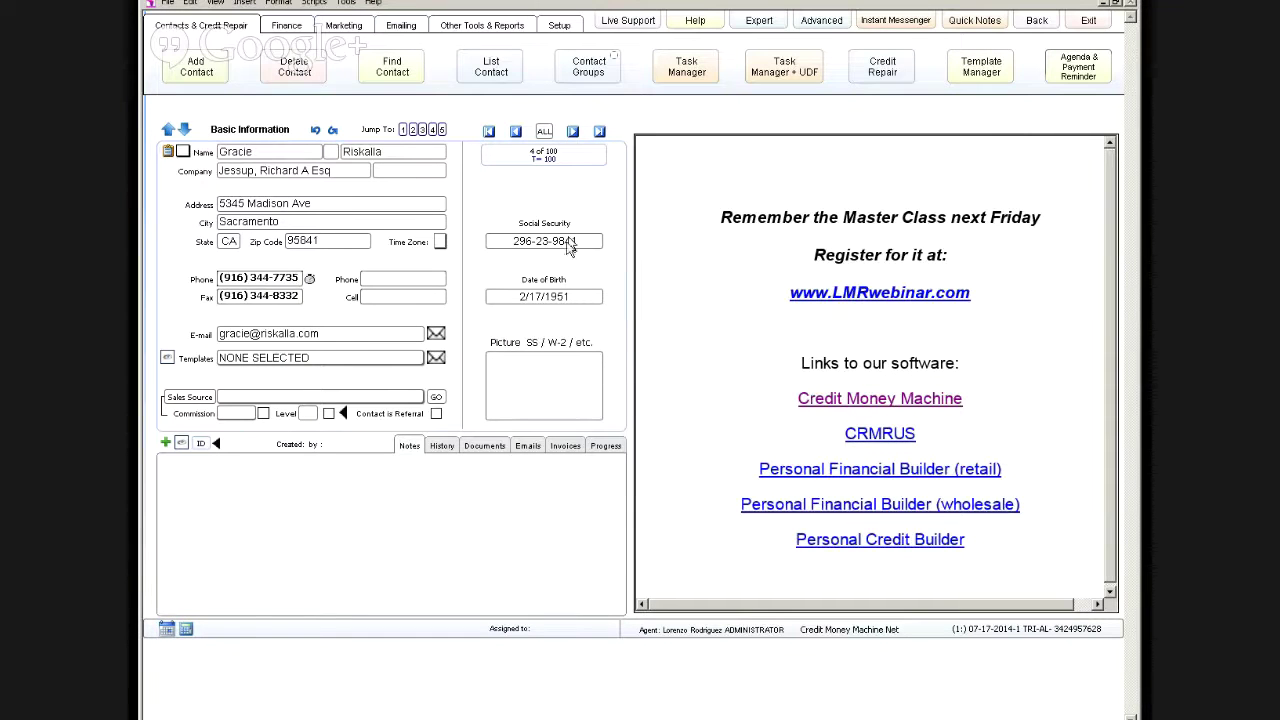
{"action": "left_click", "coordinate": [490, 132]}
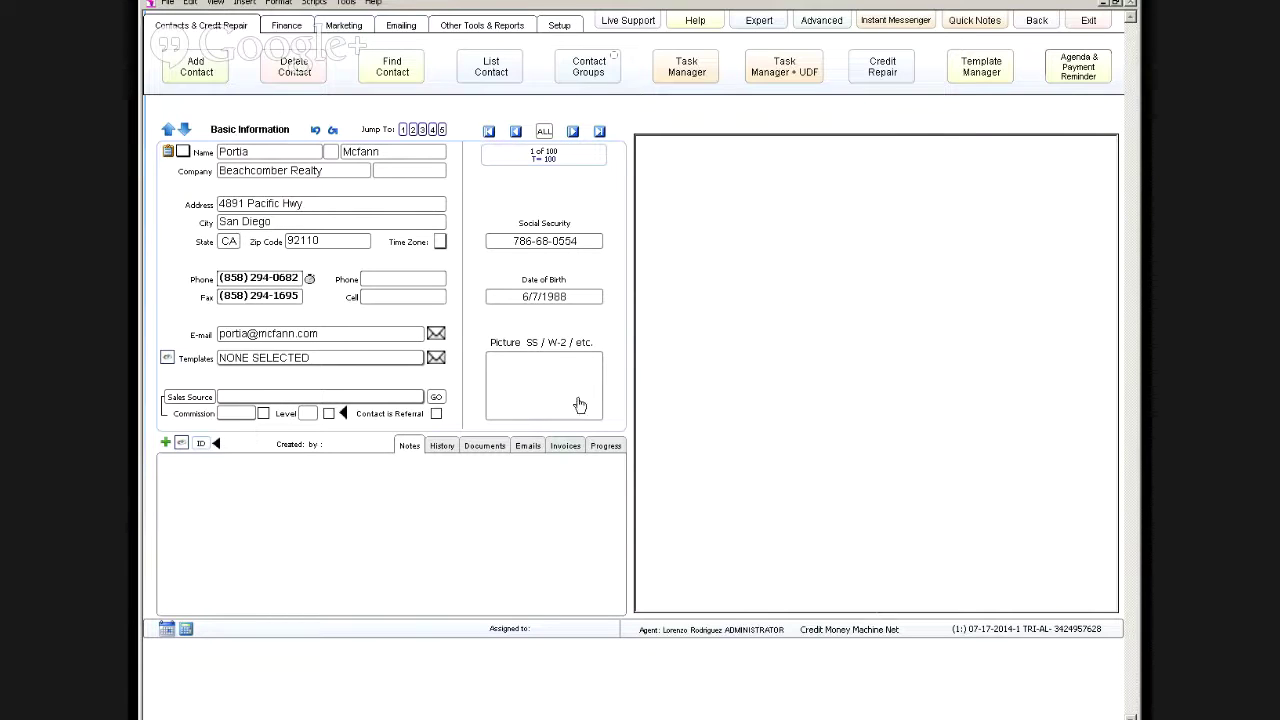
{"action": "left_click", "coordinate": [821, 20]}
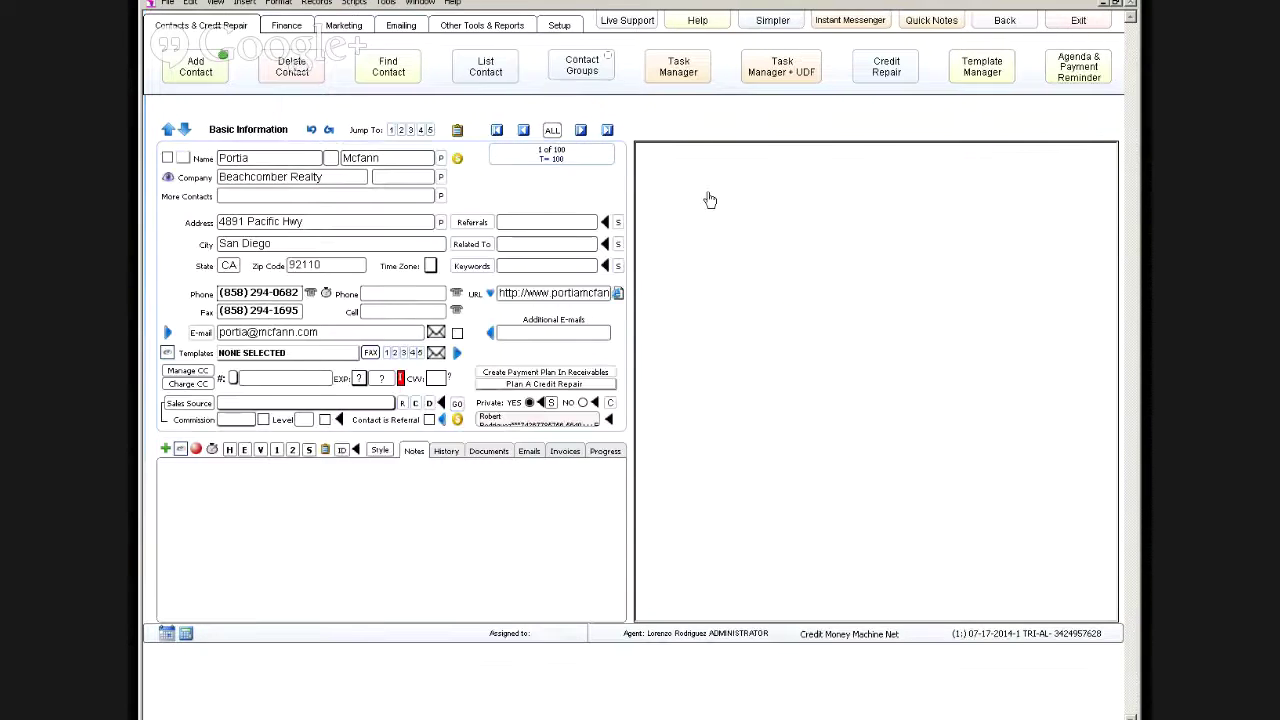
Step: Edit the first contact's private access list, removing two agents and adding one
{"action": "left_click", "coordinate": [551, 402]}
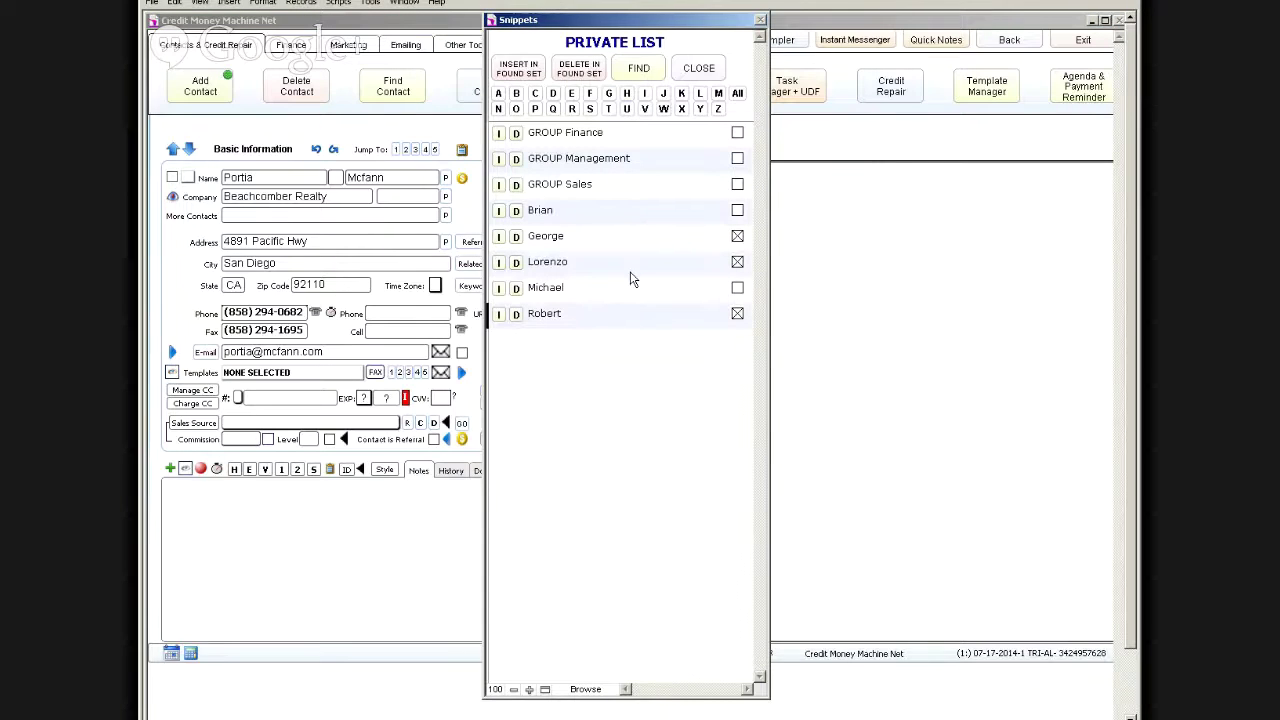
{"action": "left_click", "coordinate": [516, 238]}
{"action": "left_click", "coordinate": [517, 263]}
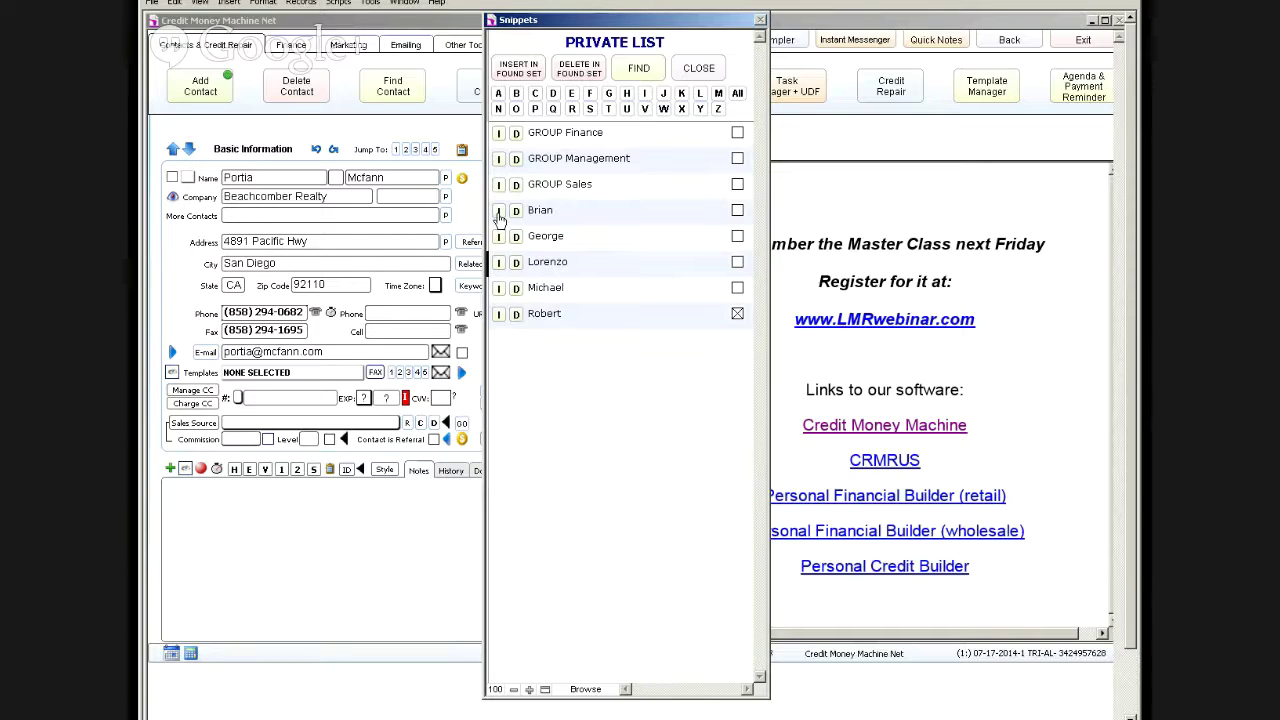
{"action": "left_click", "coordinate": [498, 215]}
{"action": "left_click", "coordinate": [699, 70]}
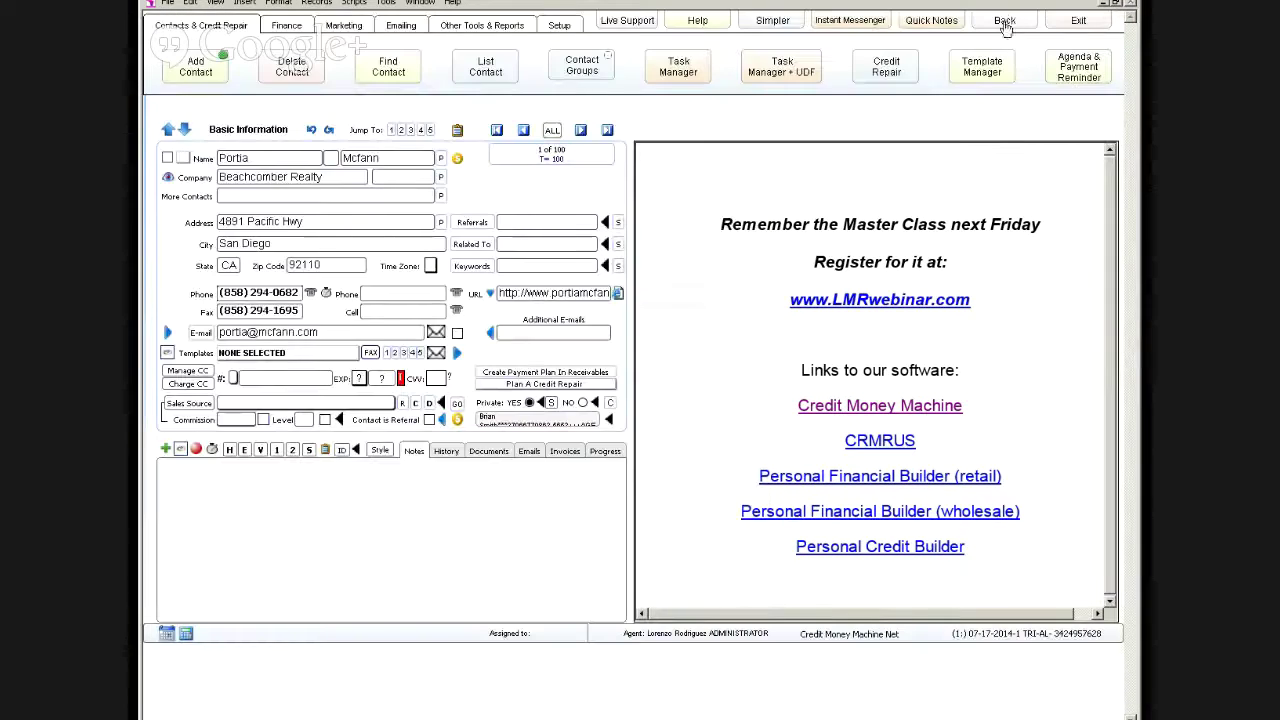
Step: Sign back in as a regular agent and list the agents with private access to the first contact
{"action": "left_click", "coordinate": [1005, 22]}
{"action": "left_click", "coordinate": [252, 296]}
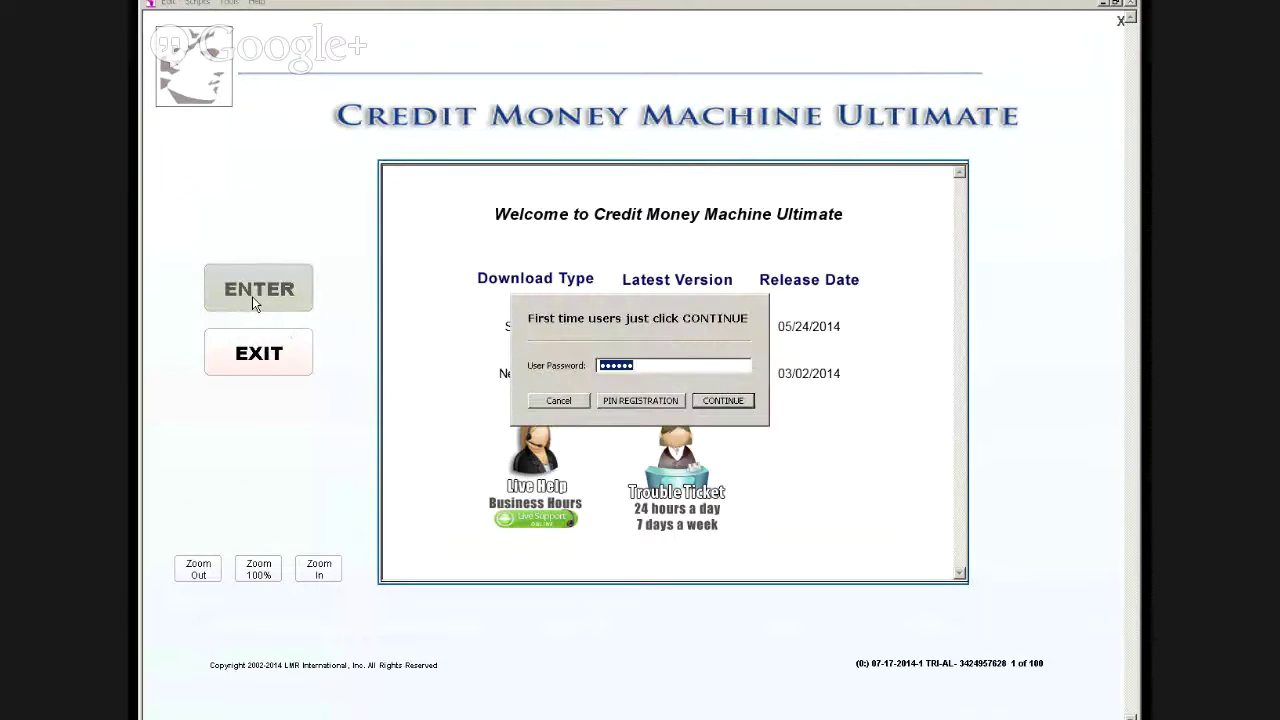
{"action": "type", "text": "1"}
{"action": "key", "text": "Return"}
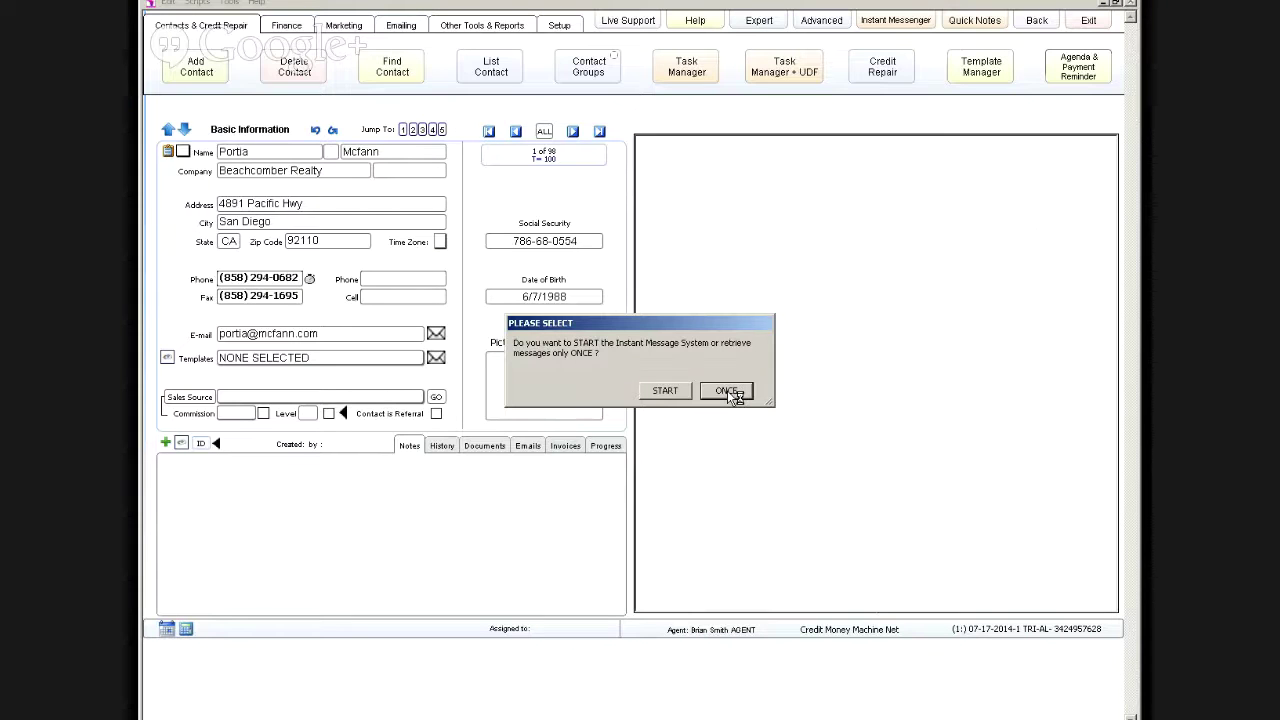
{"action": "left_click", "coordinate": [727, 391]}
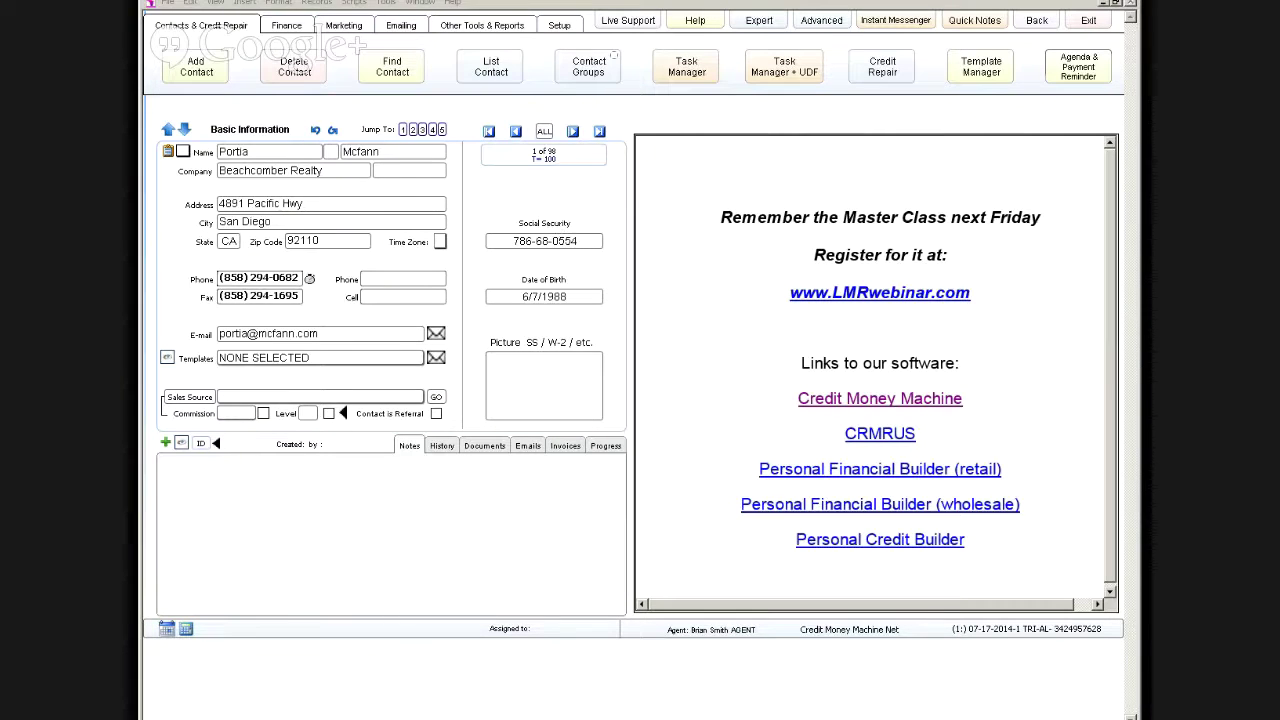
{"action": "left_click", "coordinate": [821, 20]}
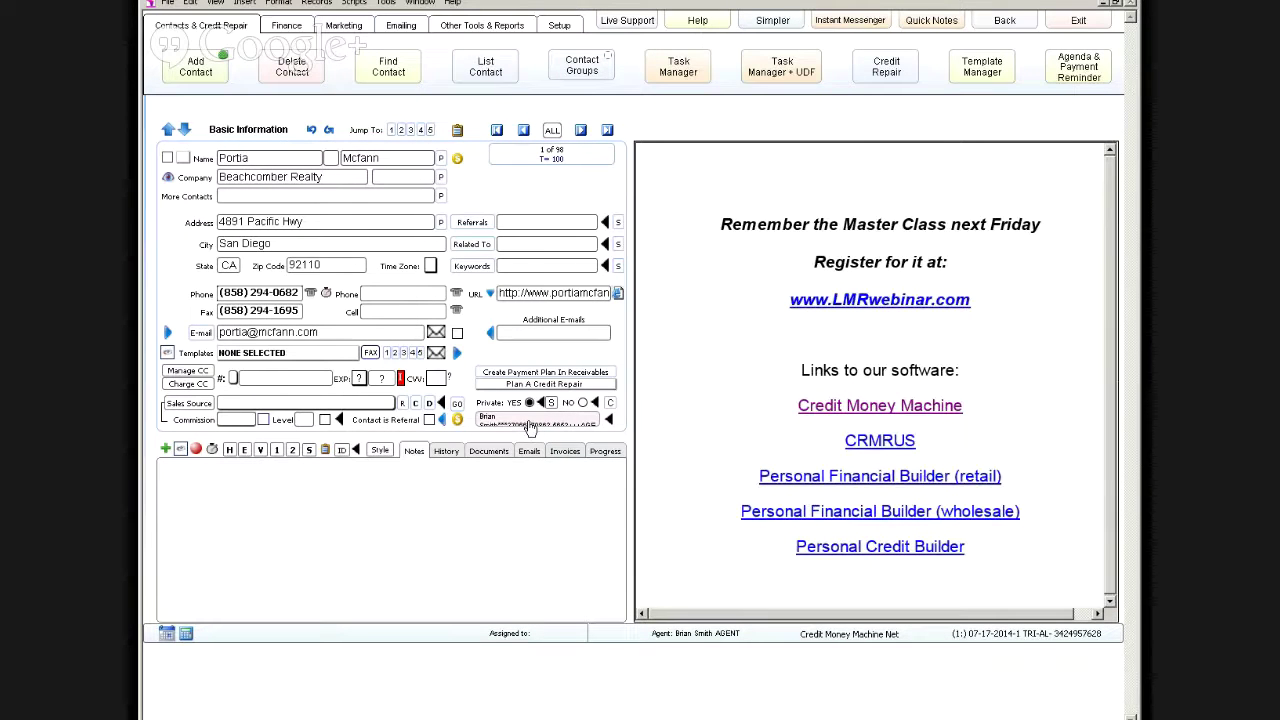
{"action": "left_click", "coordinate": [531, 425]}
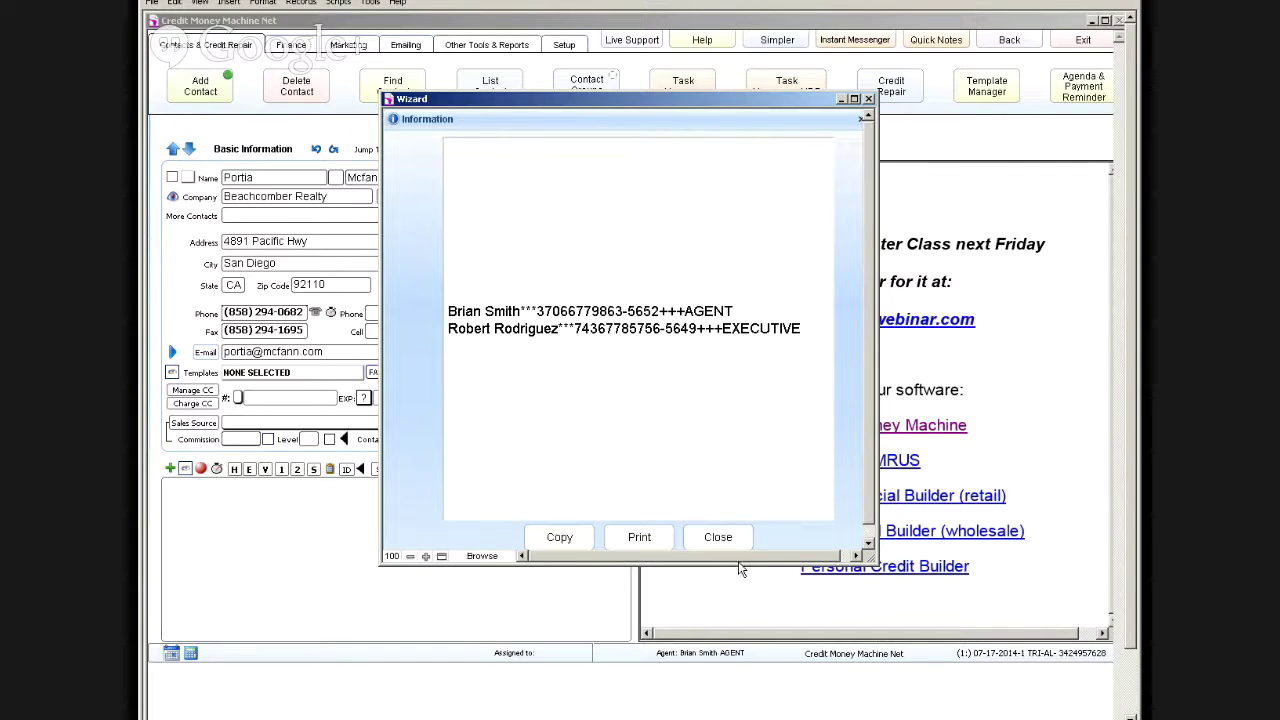
Step: Close the agent information window and advance two records to contact 3 of 98
{"action": "left_click", "coordinate": [717, 537]}
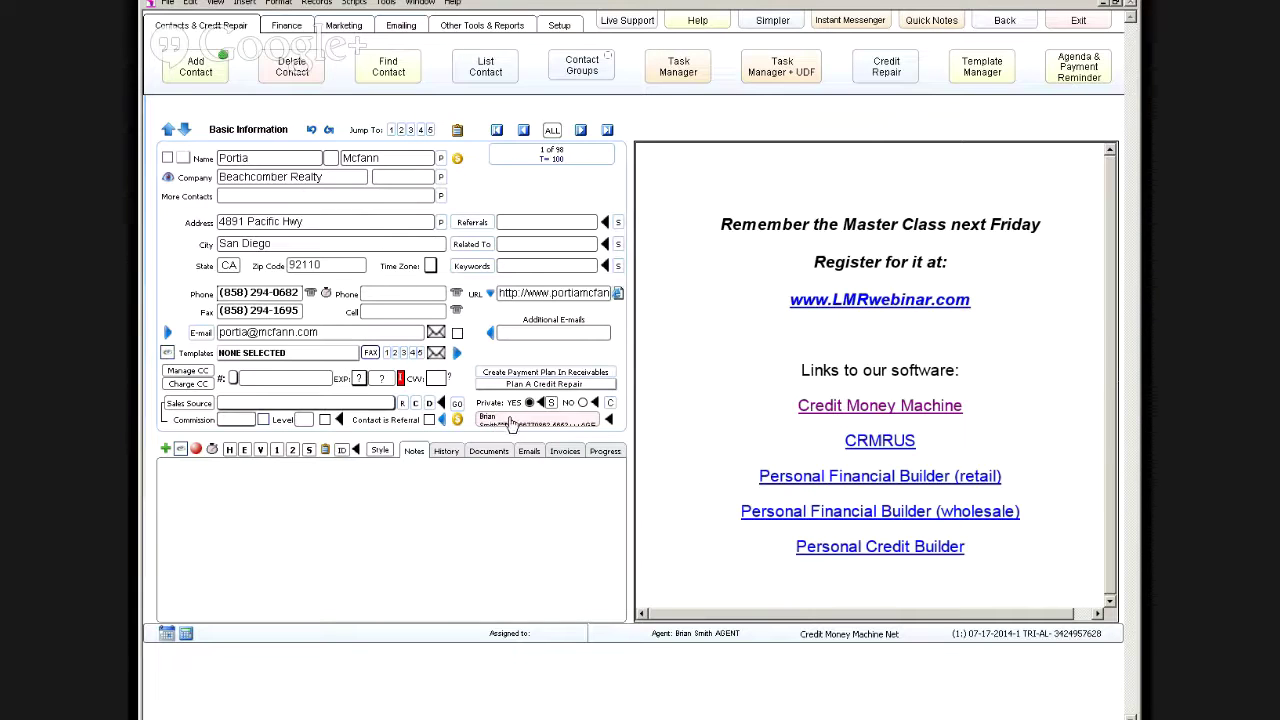
{"action": "left_click", "coordinate": [578, 134]}
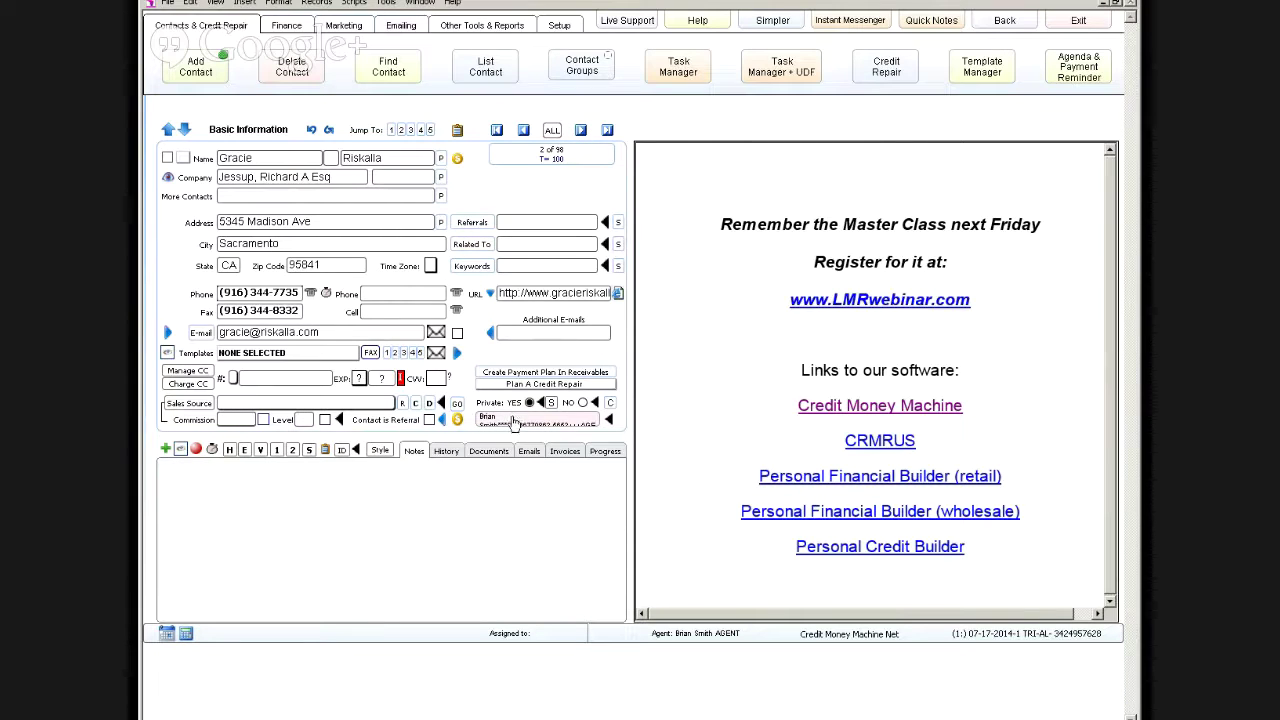
{"action": "left_click", "coordinate": [579, 131]}
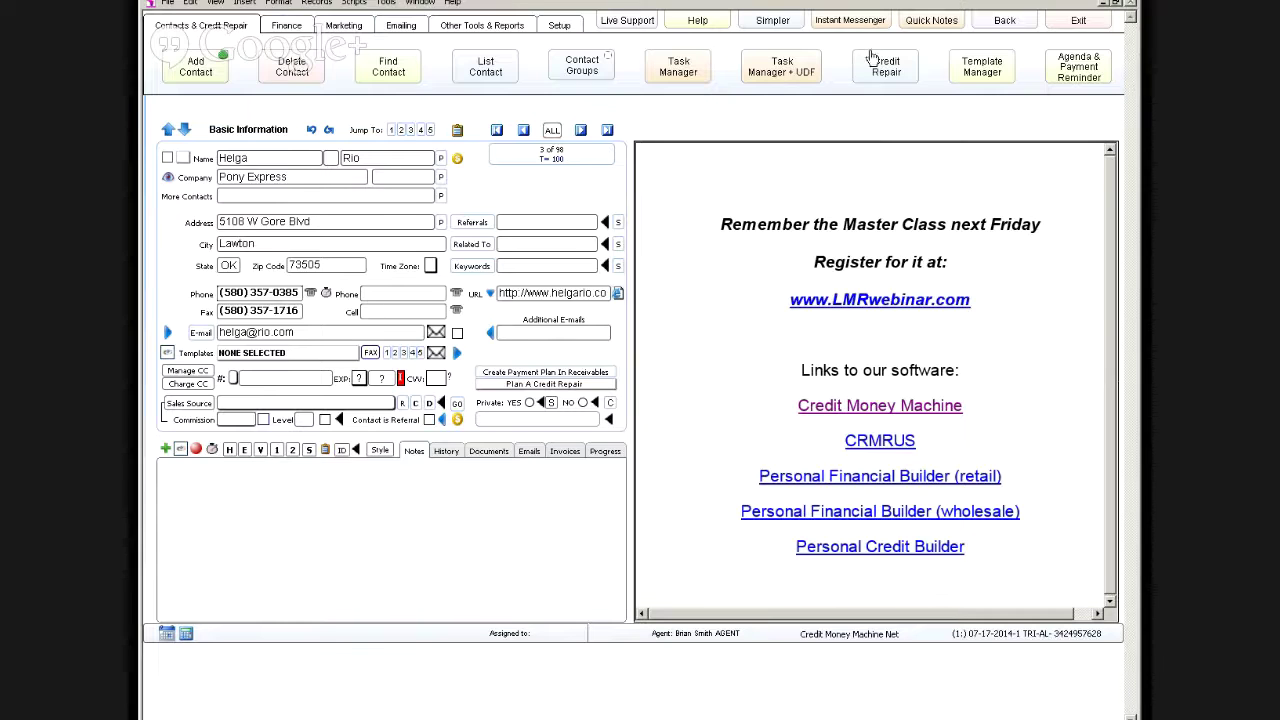
Step: Change contact 3's layout, then look over the Task Manager + UDF and call script editor screens
{"action": "left_click", "coordinate": [768, 28]}
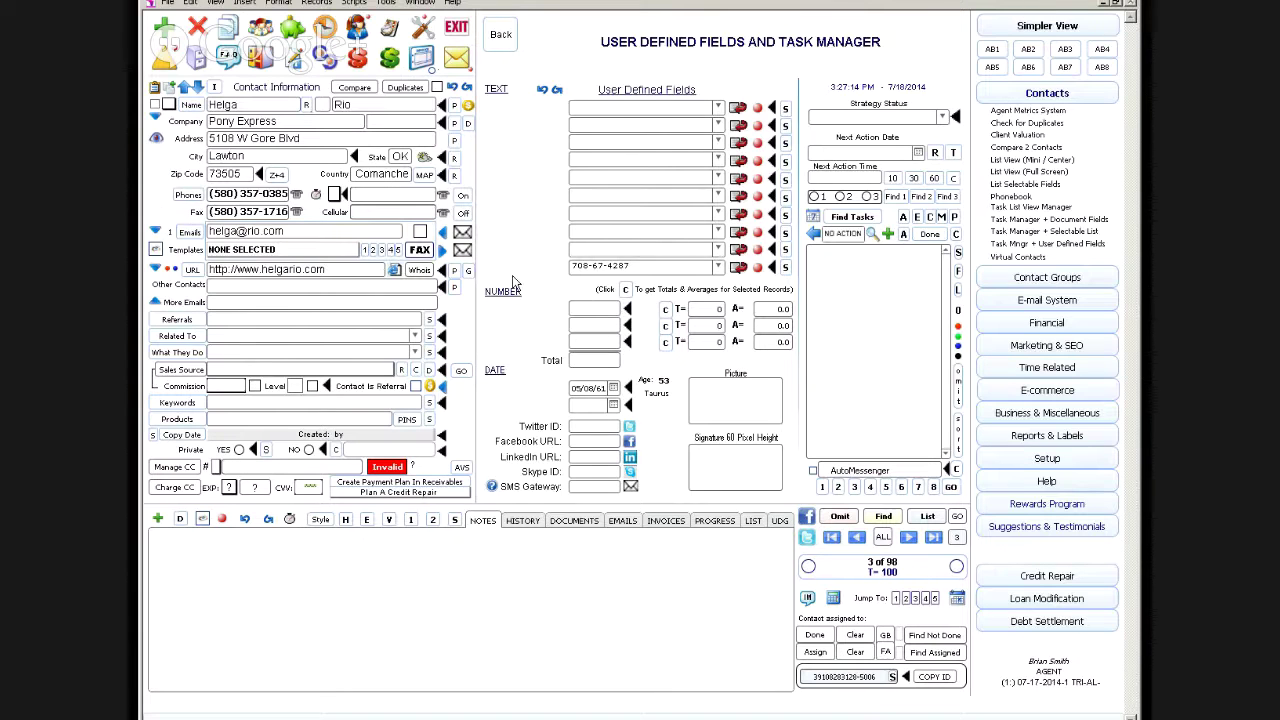
{"action": "left_click", "coordinate": [500, 35]}
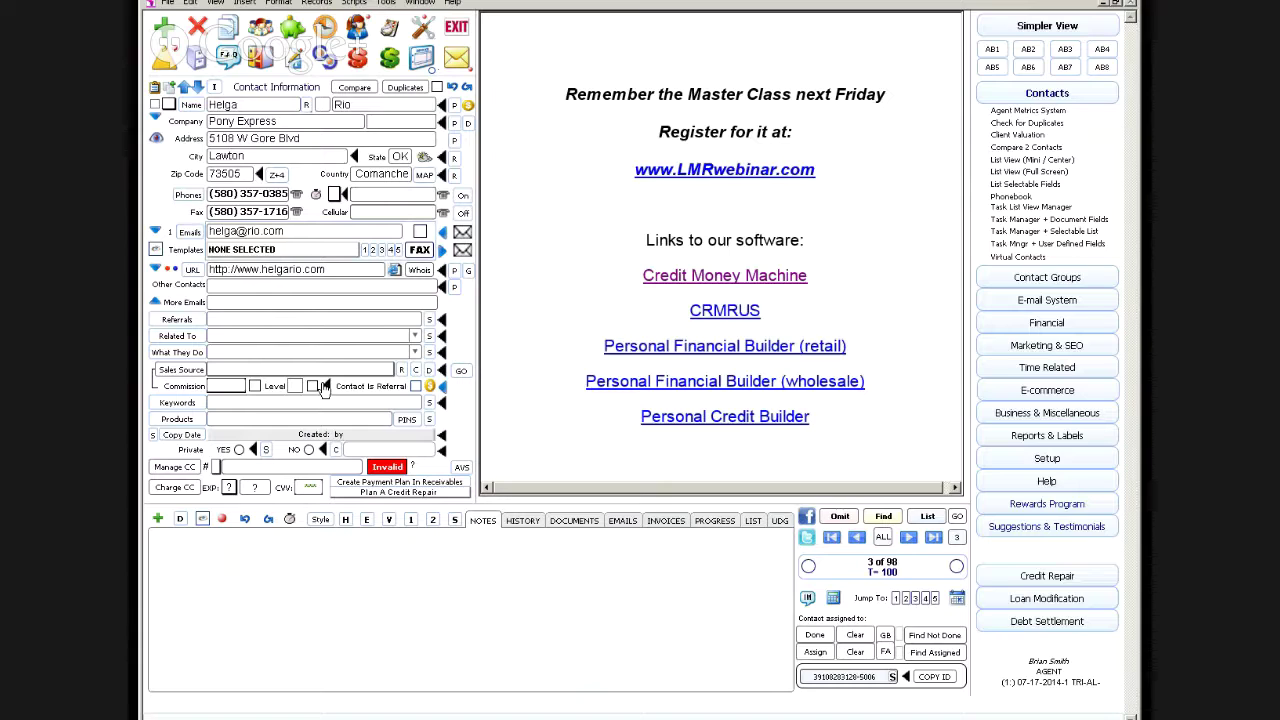
{"action": "left_click", "coordinate": [325, 30]}
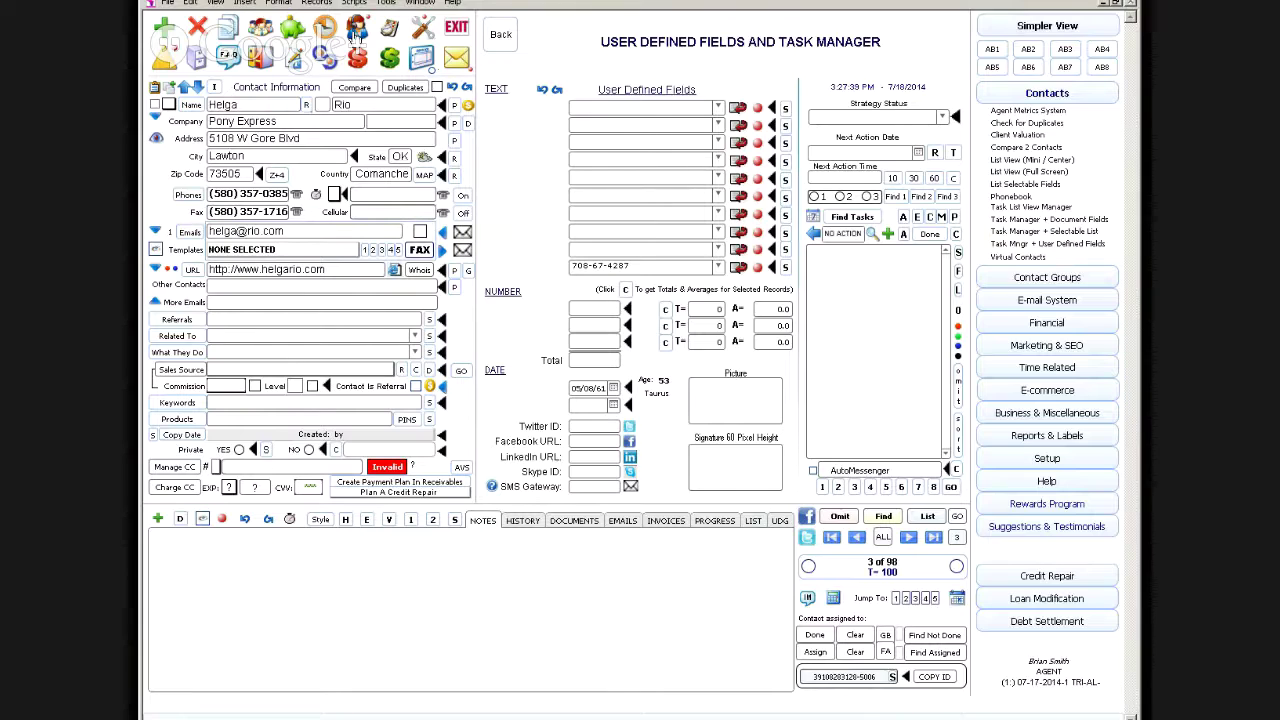
{"action": "left_click", "coordinate": [356, 36]}
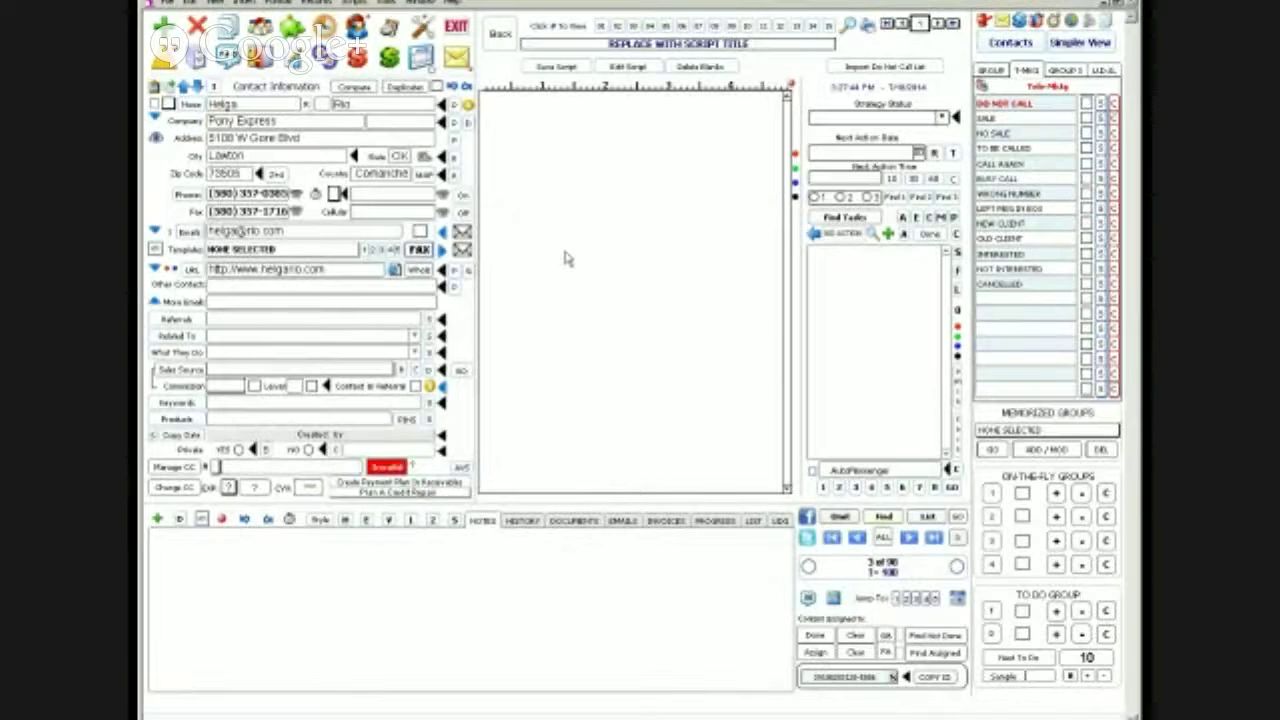
{"action": "left_click", "coordinate": [498, 34]}
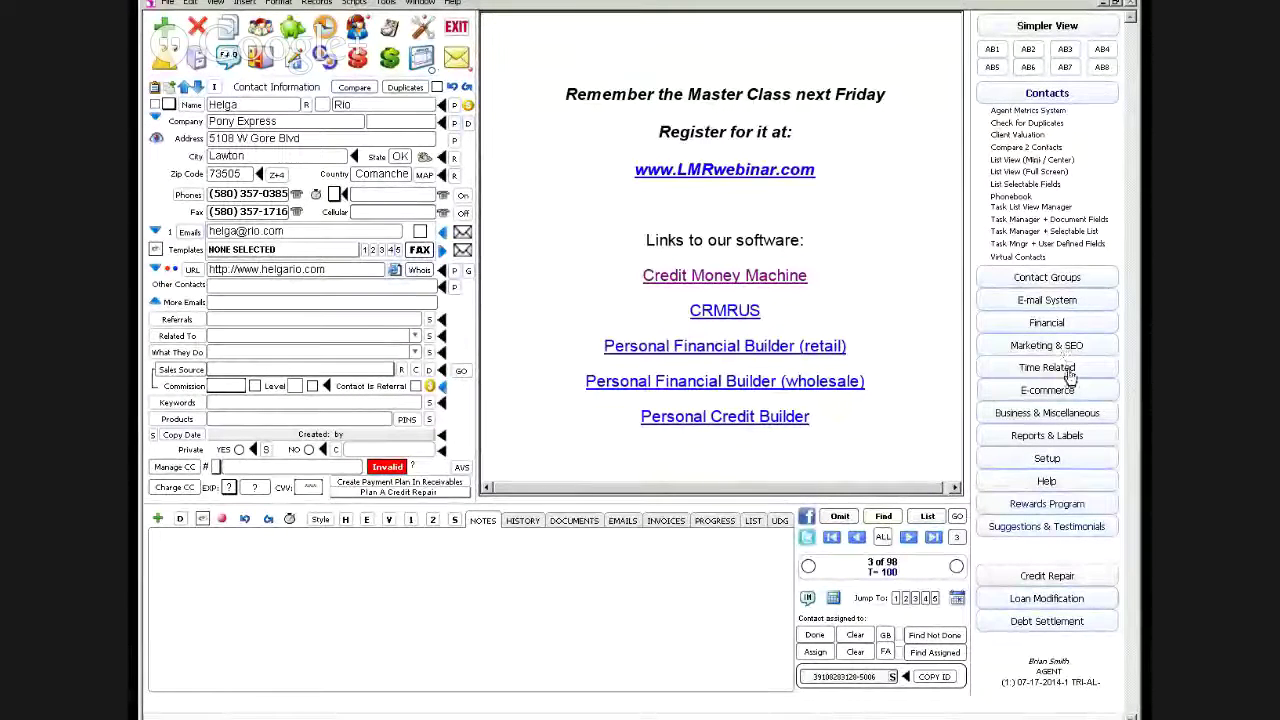
Step: Open Contact Groups from the Marketing & SEO menu beside contact 3's record
{"action": "left_click", "coordinate": [1048, 343]}
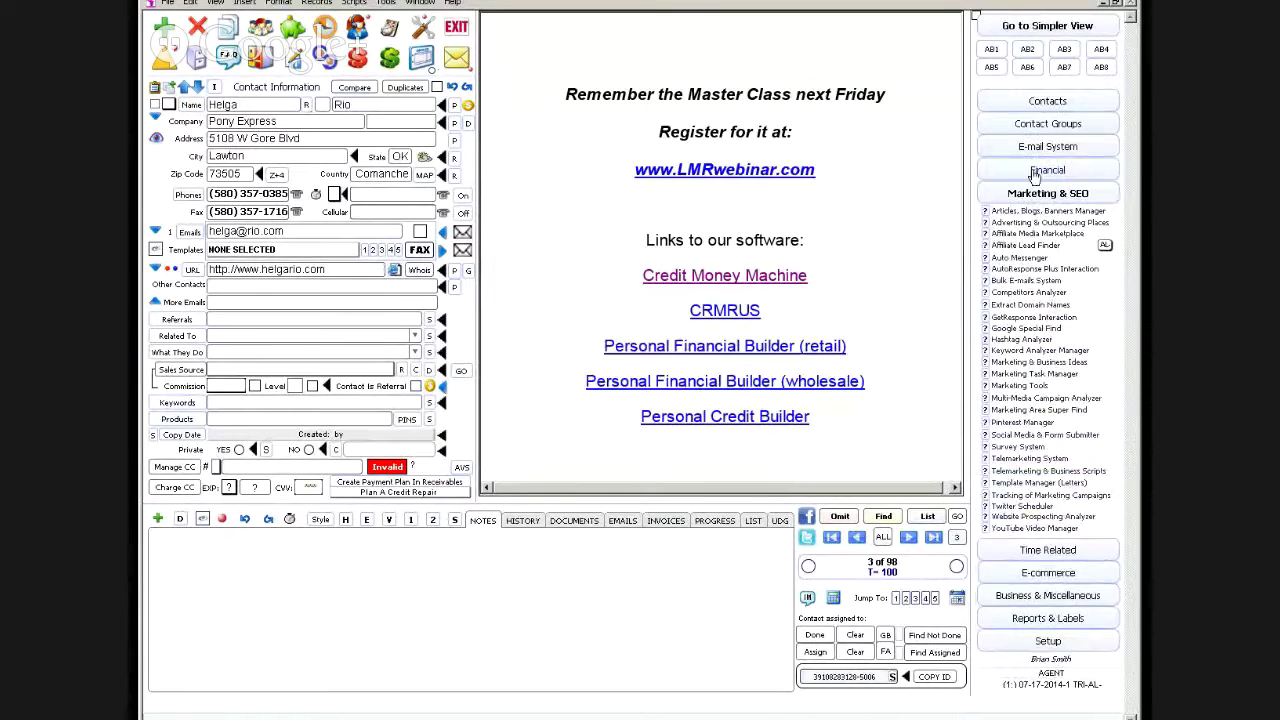
{"action": "left_click", "coordinate": [1033, 124]}
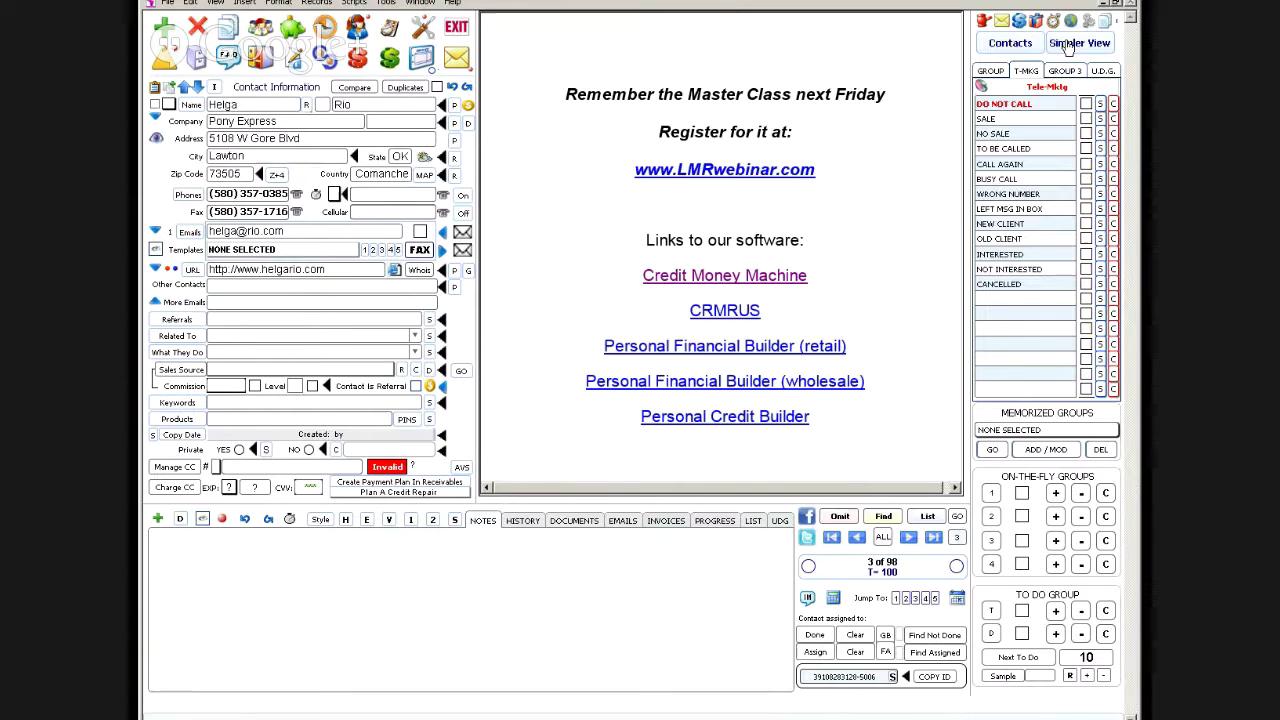
Step: Switch to Simpler View, then twice type test text into City and revert it
{"action": "left_click", "coordinate": [1068, 47]}
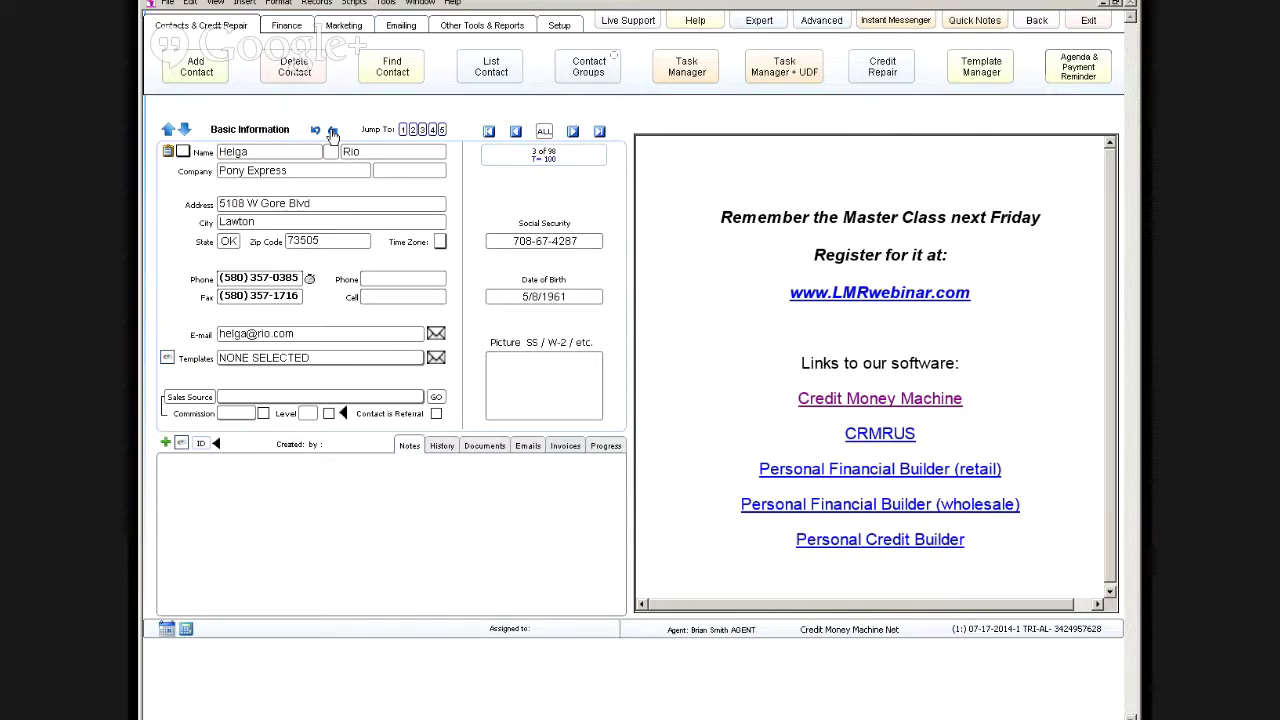
{"action": "left_click", "coordinate": [284, 222]}
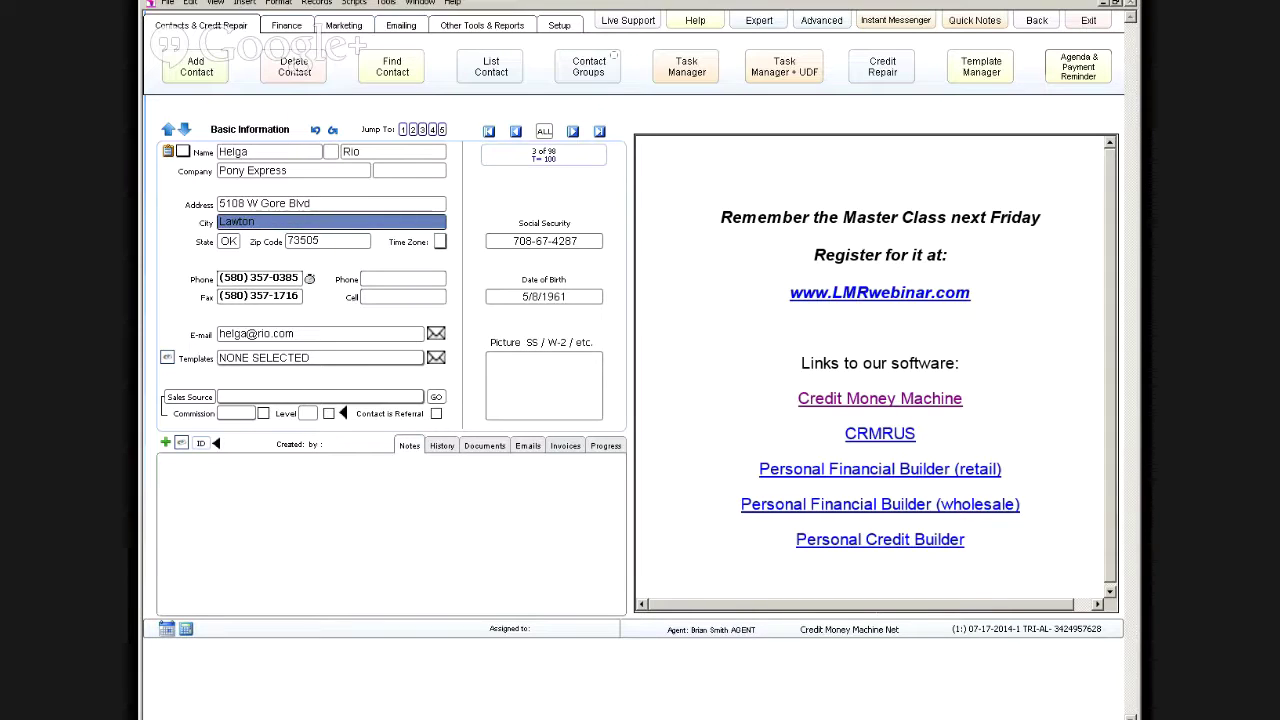
{"action": "type", "text": "kjhkjhk jk kjhkjhk"}
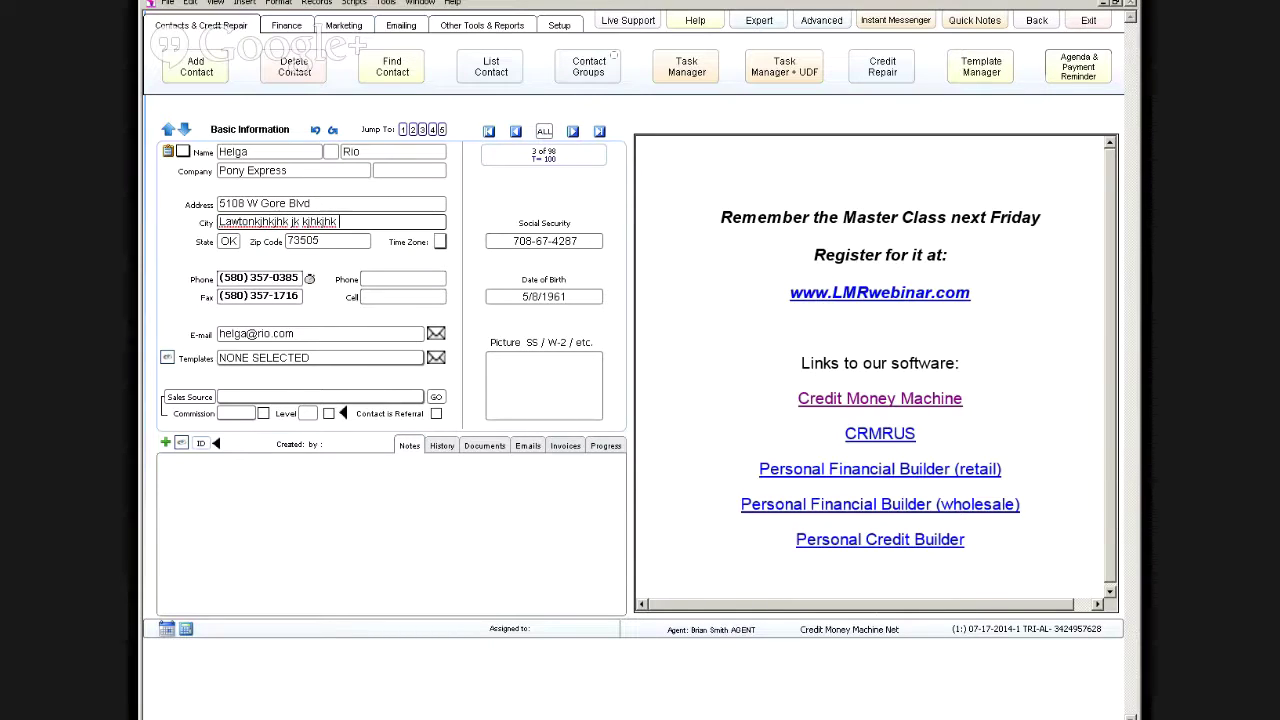
{"action": "type", "text": " jhkjh kkjhk jhkj"}
{"action": "left_click", "coordinate": [316, 132]}
{"action": "left_click", "coordinate": [411, 221]}
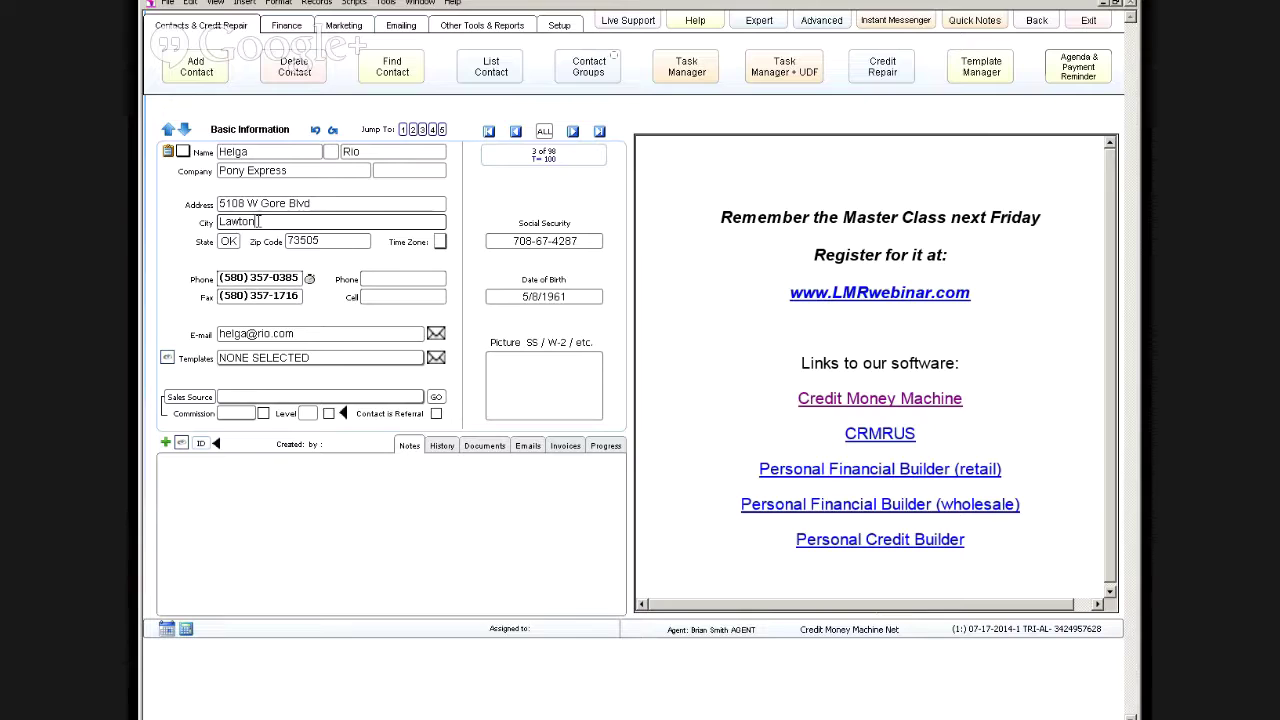
{"action": "type", "text": "kjhkjhk jk kjhkjhk jhkjh kkjhk jhkj"}
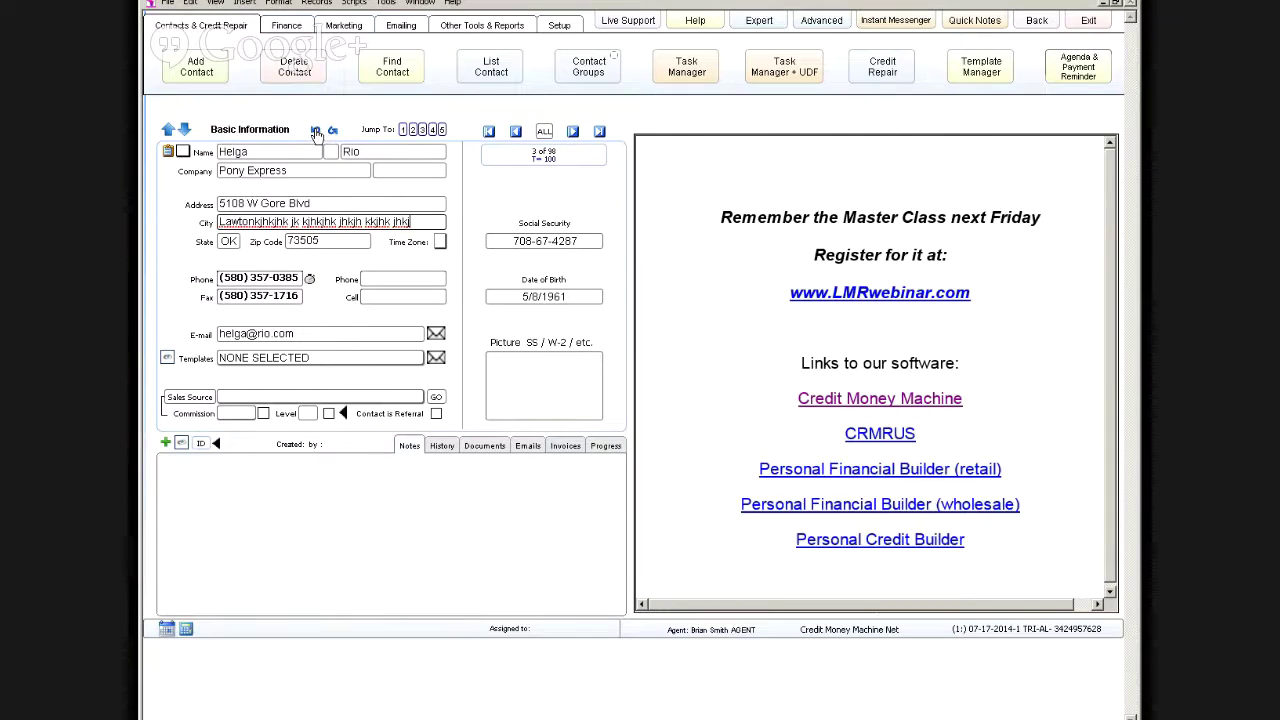
{"action": "left_click", "coordinate": [315, 131]}
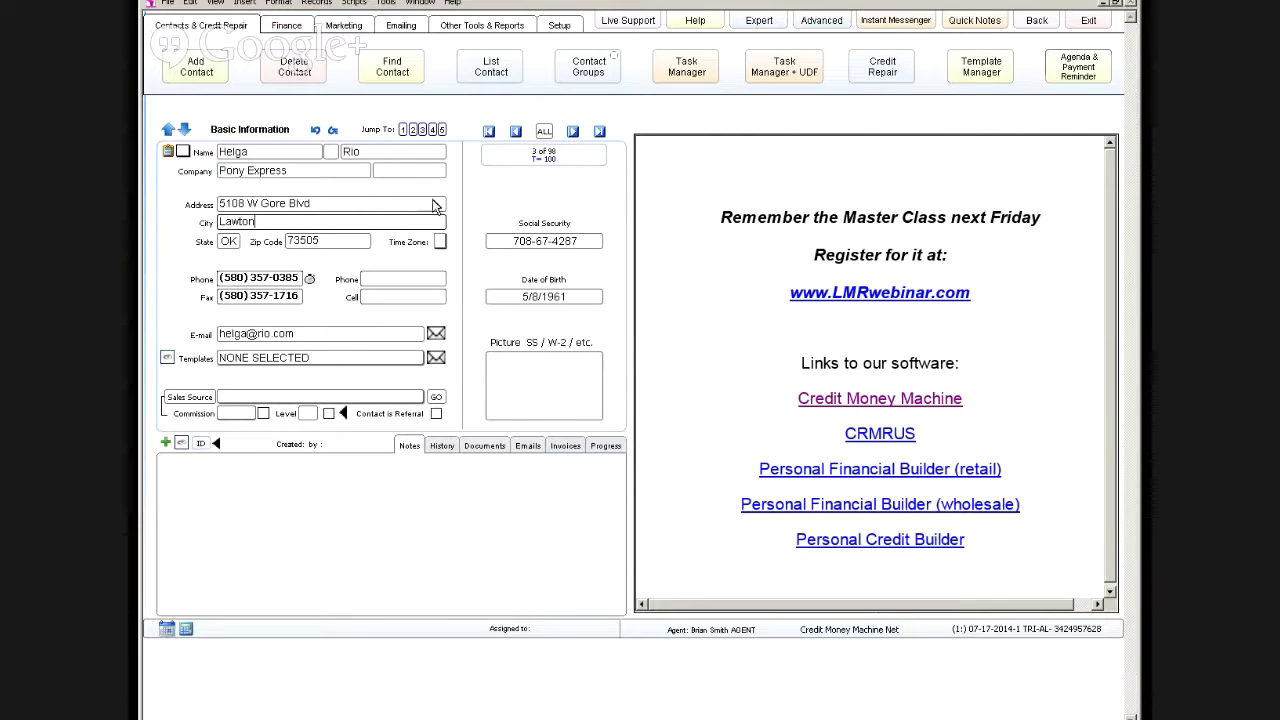
Step: Set the contact's time zone to M and show the Task Manager + UDF panel
{"action": "left_click", "coordinate": [457, 217]}
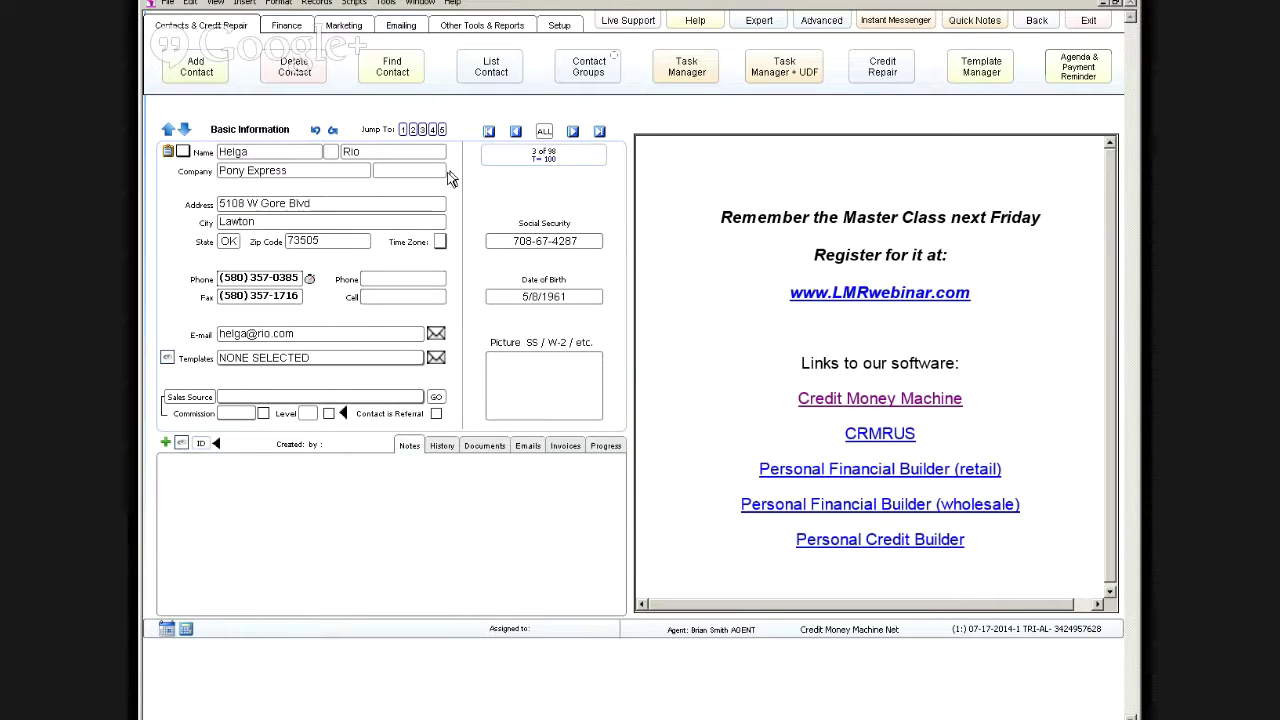
{"action": "left_click", "coordinate": [441, 244]}
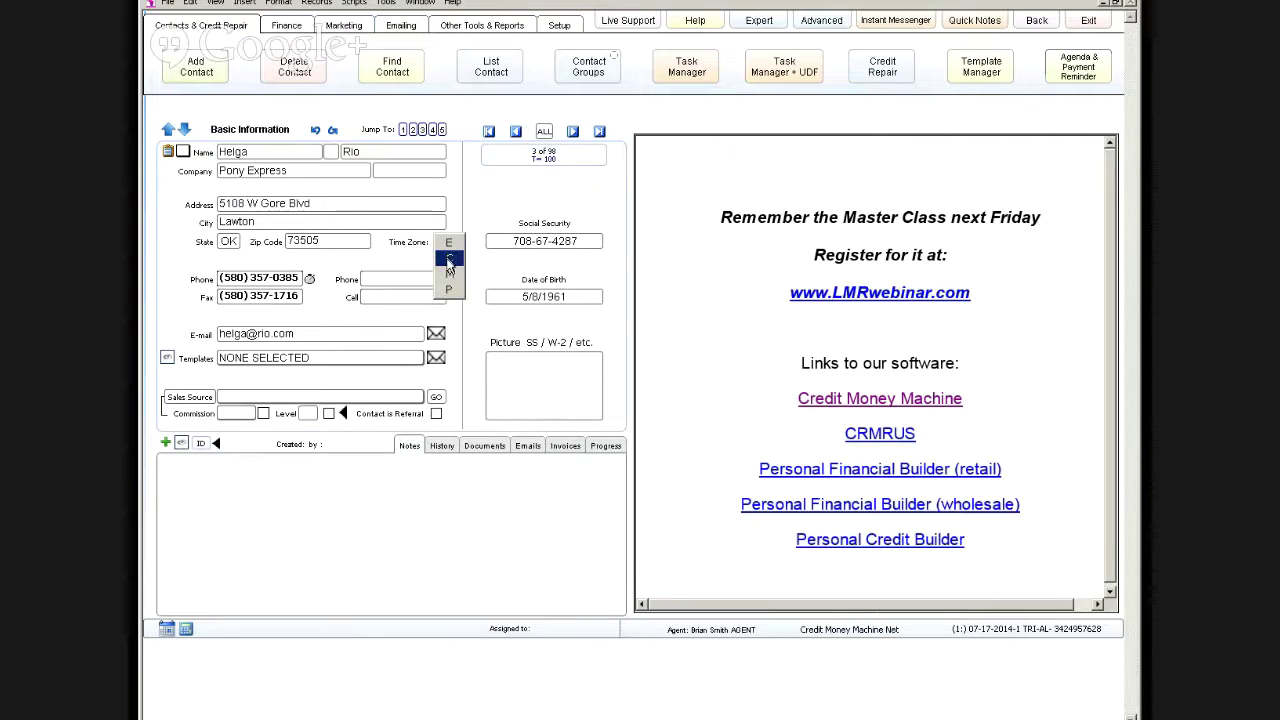
{"action": "left_click", "coordinate": [450, 278]}
{"action": "left_click", "coordinate": [783, 68]}
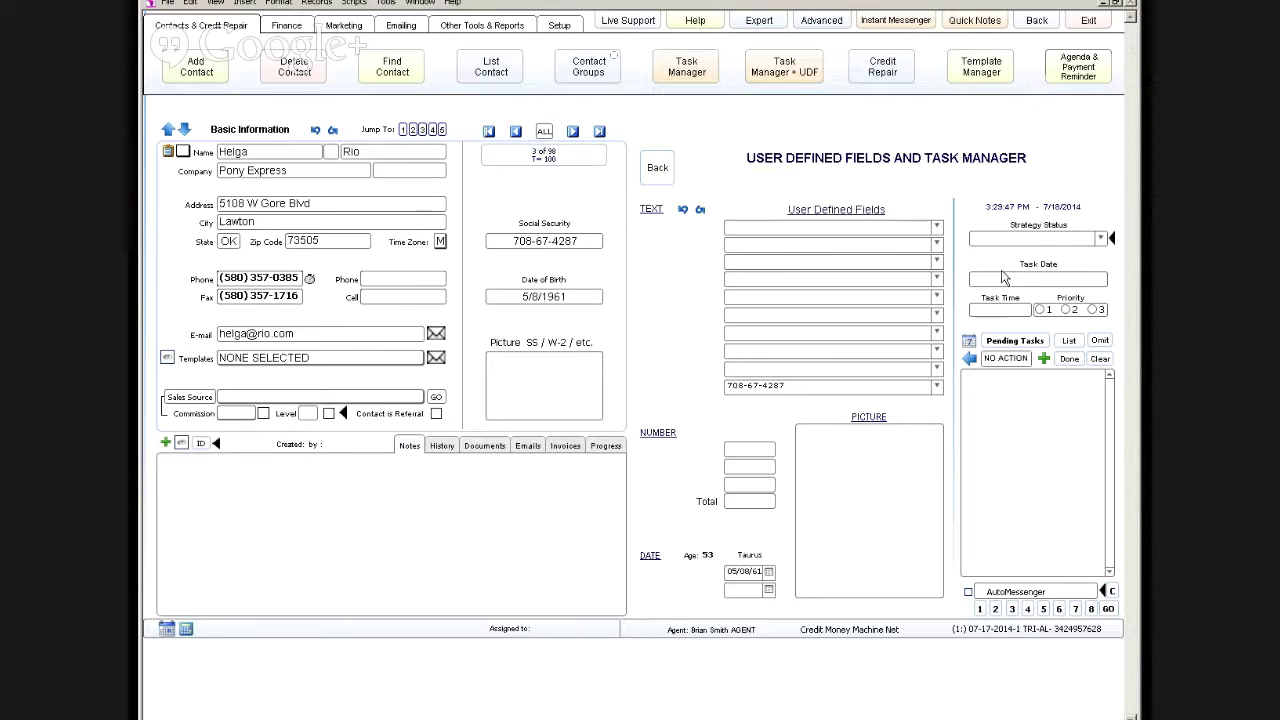
{"action": "left_click", "coordinate": [810, 24]}
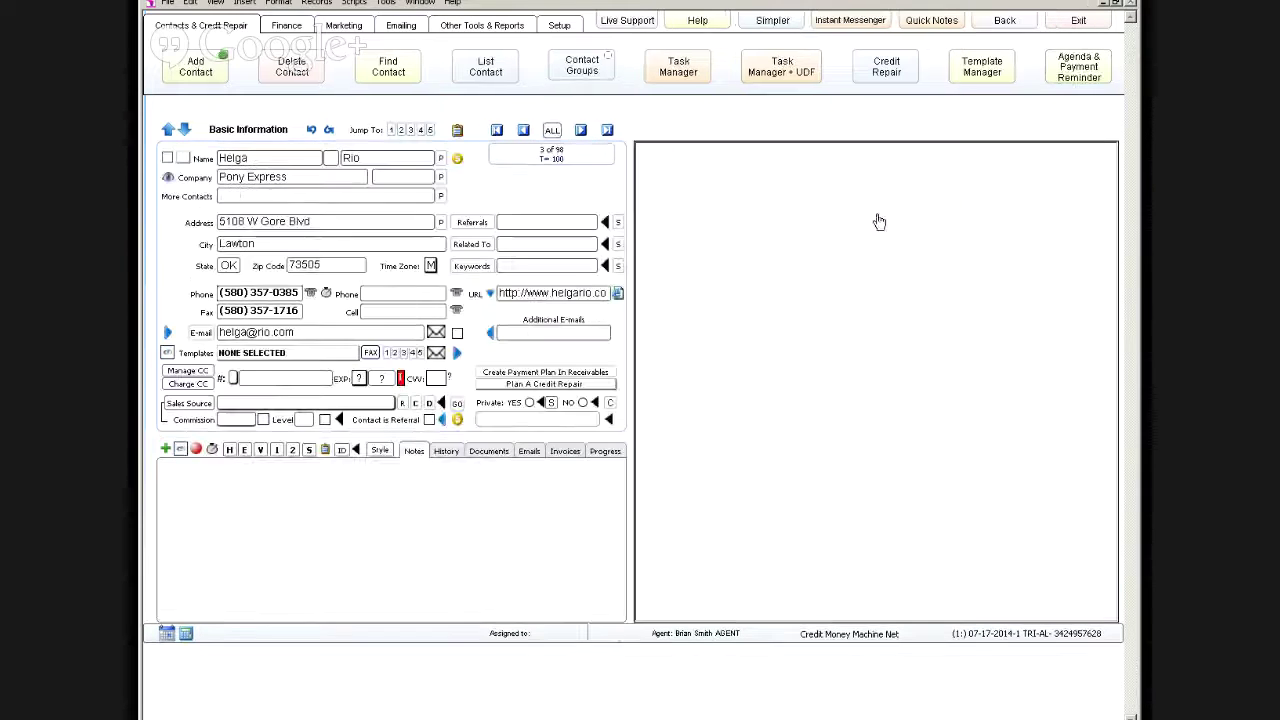
{"action": "left_click", "coordinate": [805, 72]}
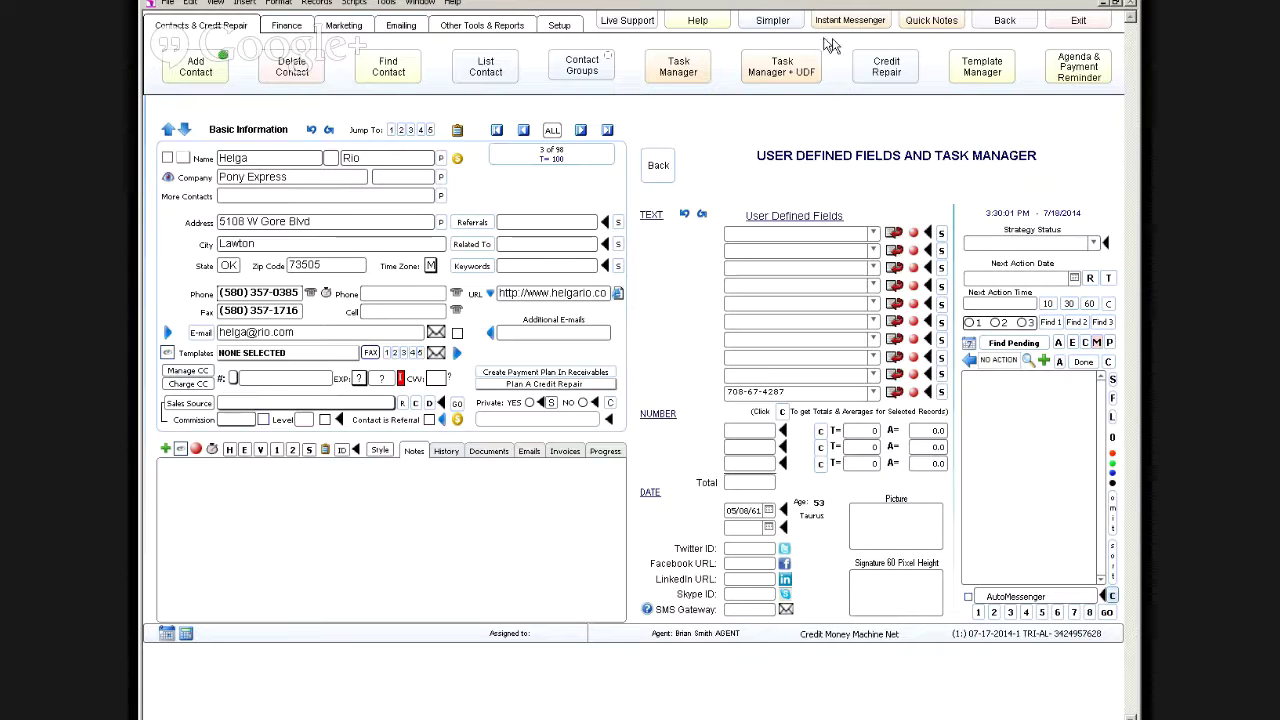
{"action": "left_click", "coordinate": [780, 24]}
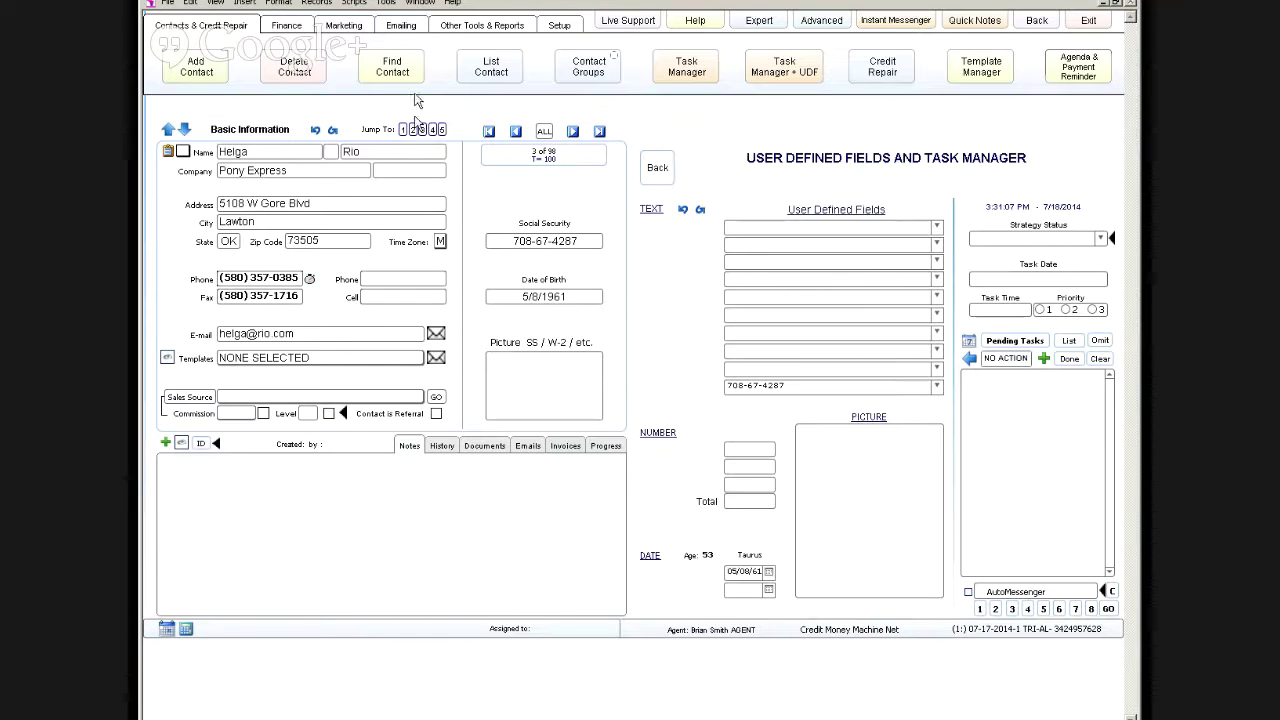
Step: Quick-search contacts for 'ca', dismiss the found message, and open the Brooklyn, NY contact
{"action": "left_click", "coordinate": [395, 69]}
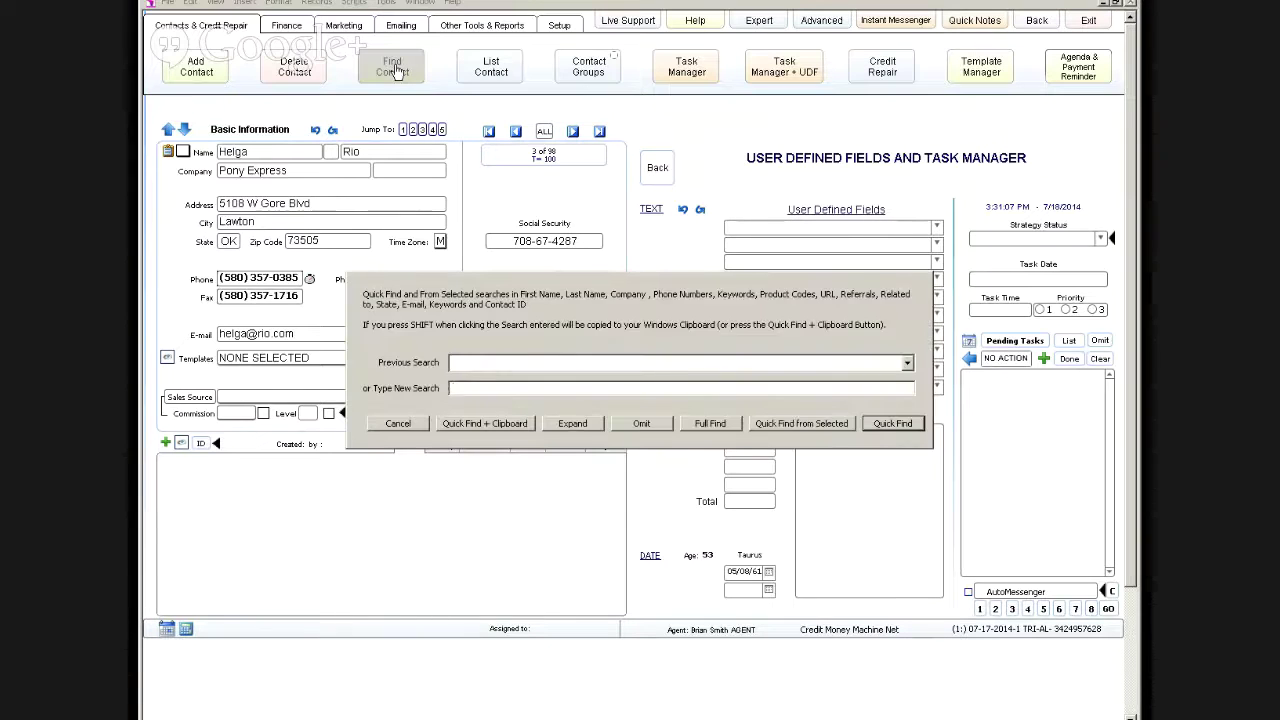
{"action": "type", "text": "ca"}
{"action": "key", "text": "Return"}
{"action": "left_click", "coordinate": [728, 391]}
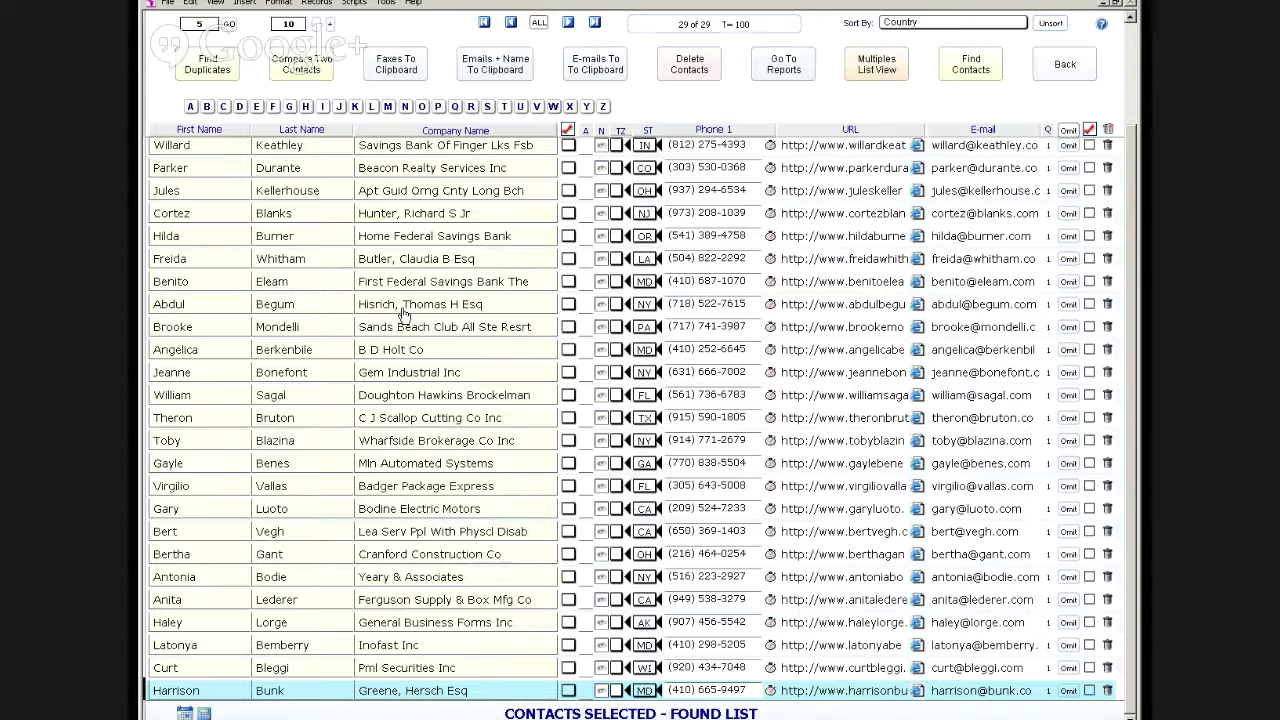
{"action": "left_click", "coordinate": [404, 314]}
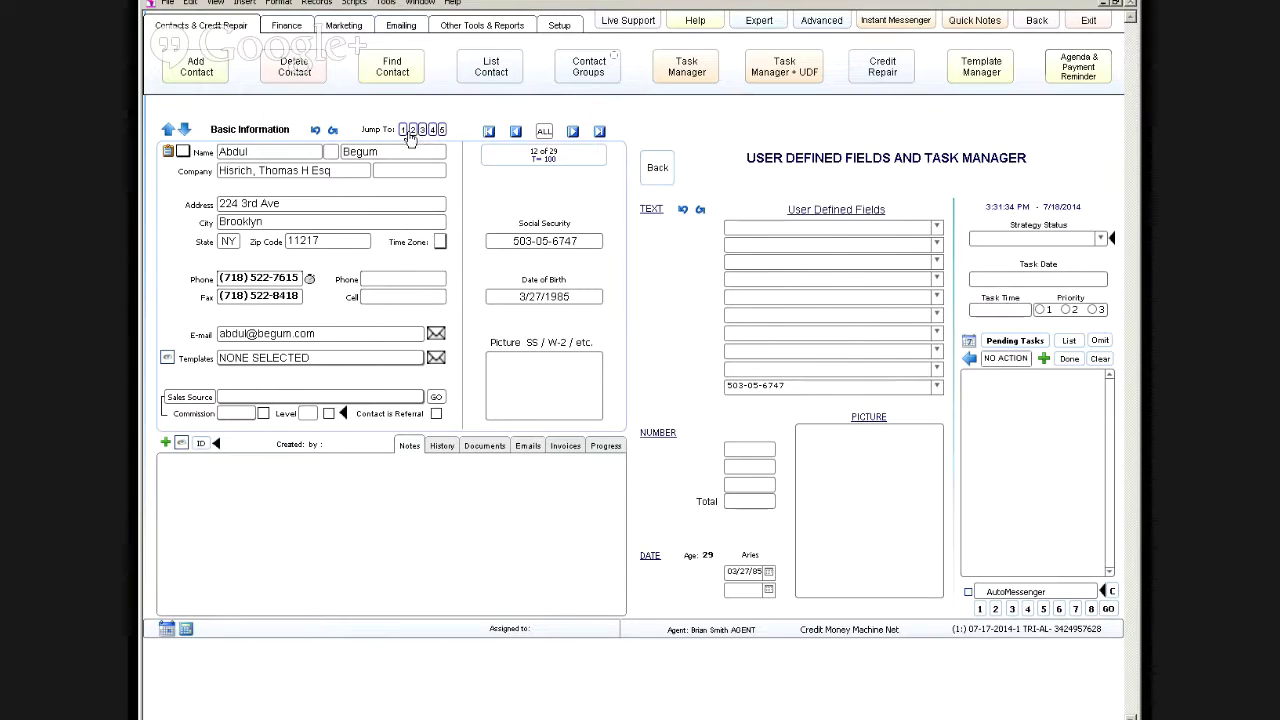
Step: Advance three records through the found contacts
{"action": "left_click", "coordinate": [572, 131]}
{"action": "left_click", "coordinate": [572, 131]}
{"action": "left_click", "coordinate": [572, 131]}
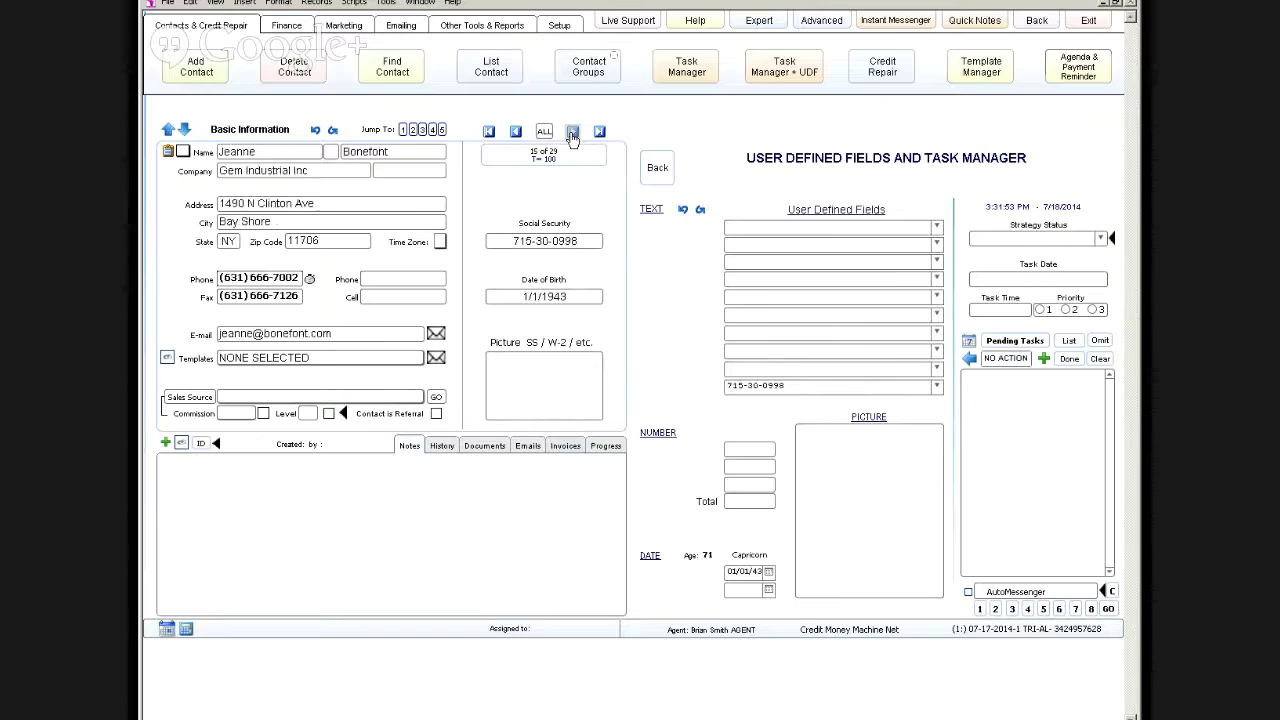
{"action": "left_click", "coordinate": [572, 131]}
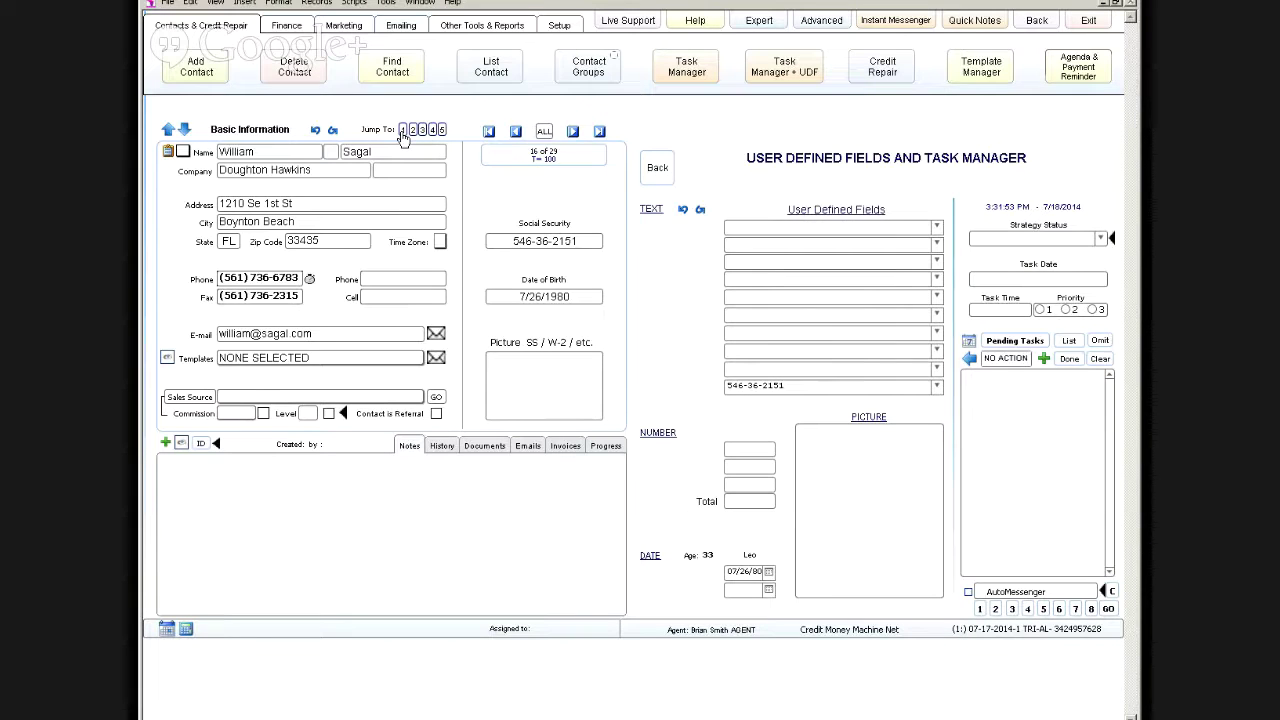
Step: Toggle repeatedly between the Pony Express and Brooklyn contacts, ending on Pony Express
{"action": "left_click", "coordinate": [403, 133]}
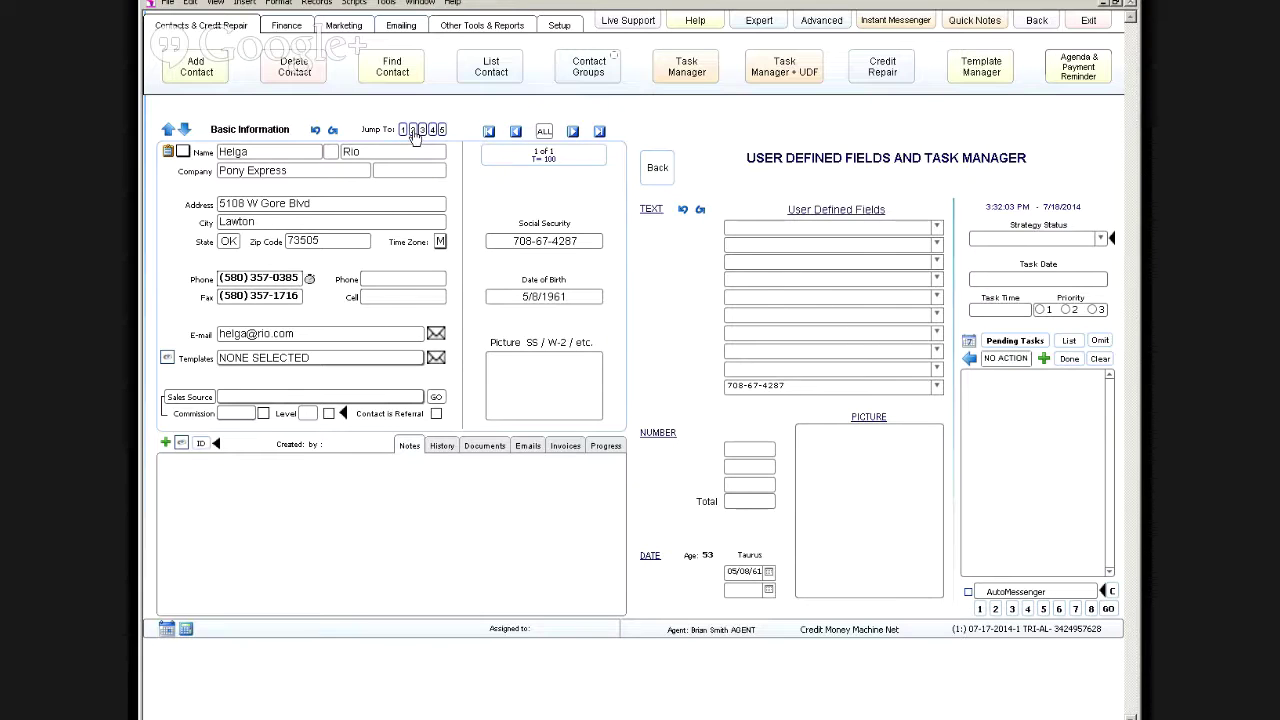
{"action": "left_click", "coordinate": [412, 131]}
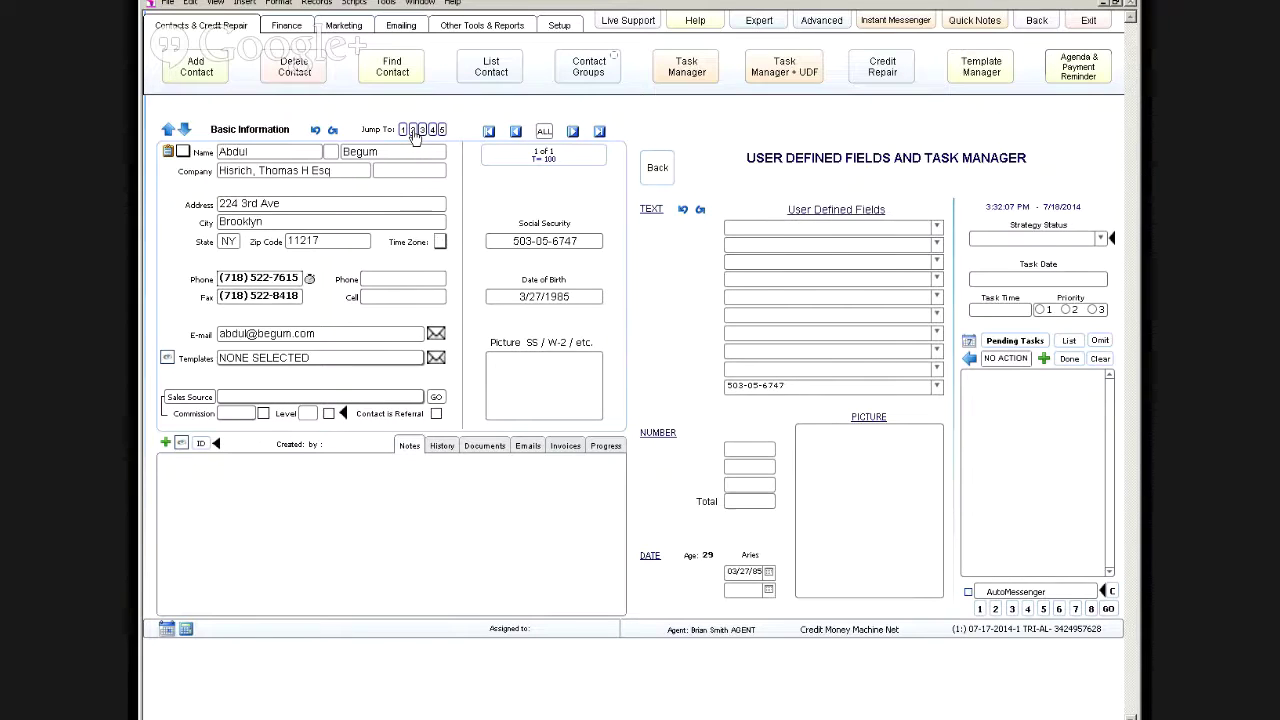
{"action": "left_click", "coordinate": [401, 135]}
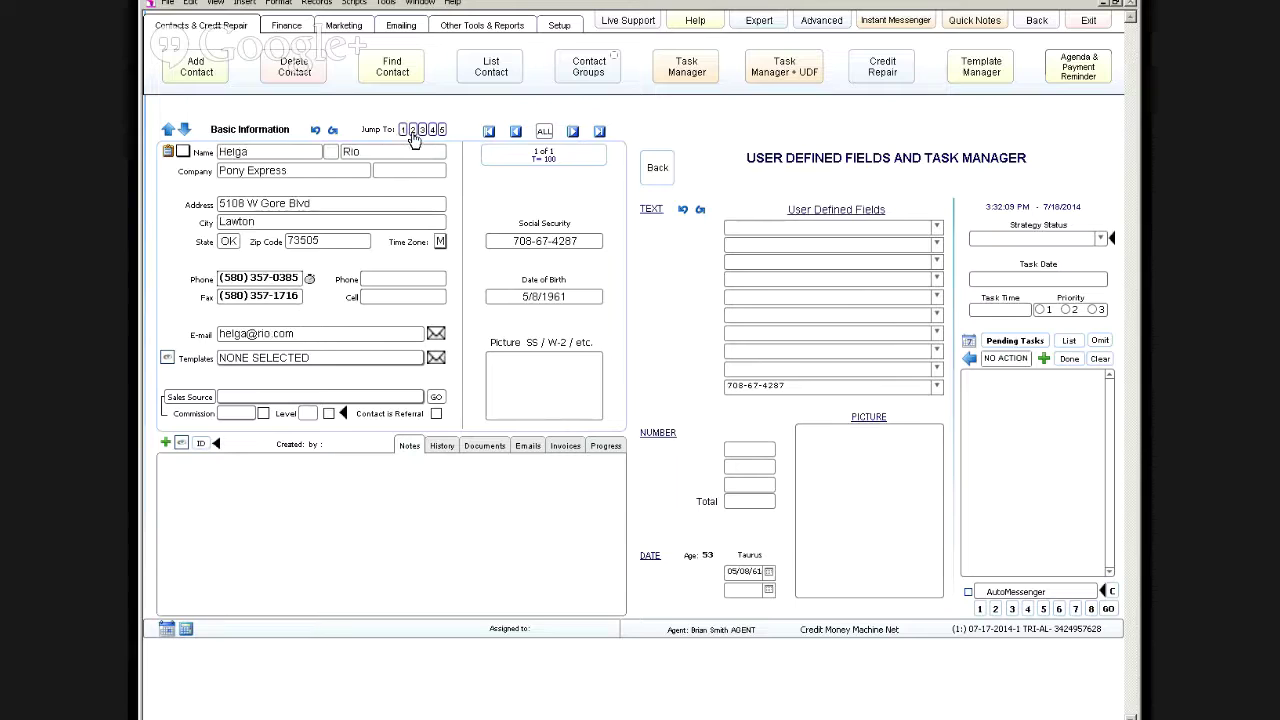
{"action": "left_click", "coordinate": [413, 134]}
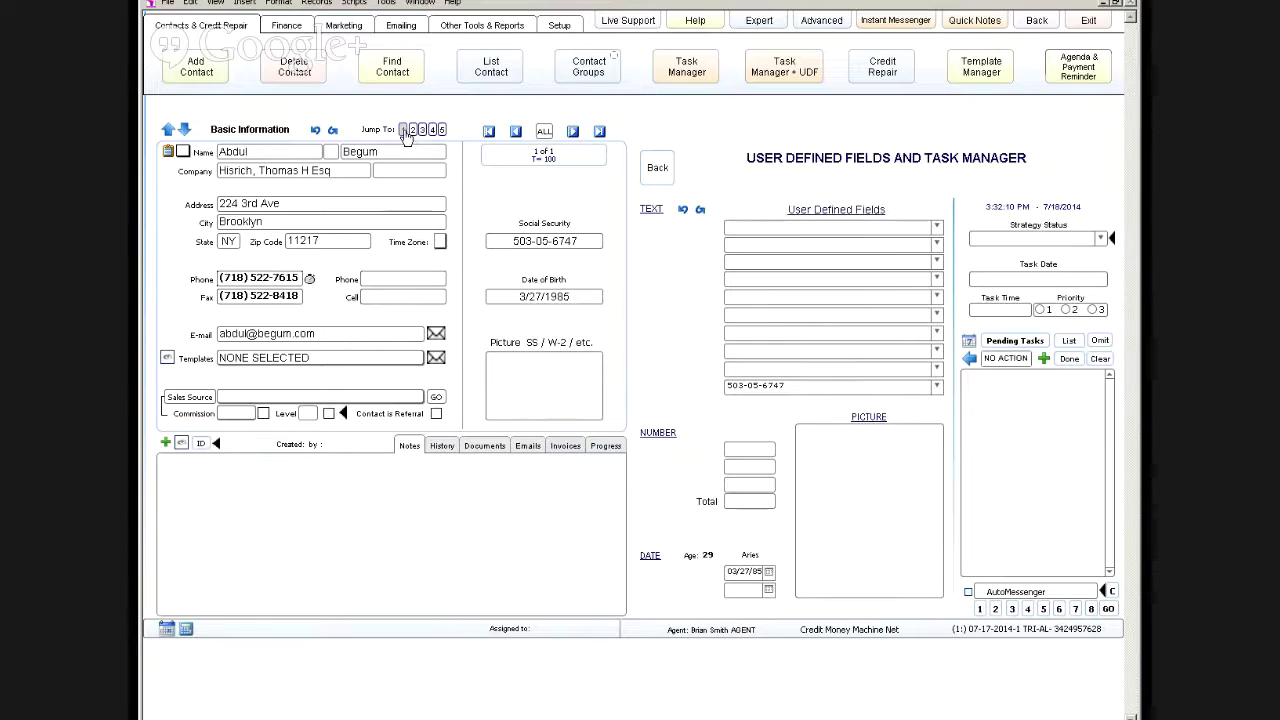
{"action": "left_click", "coordinate": [404, 134]}
{"action": "left_click", "coordinate": [412, 132]}
{"action": "left_click", "coordinate": [403, 133]}
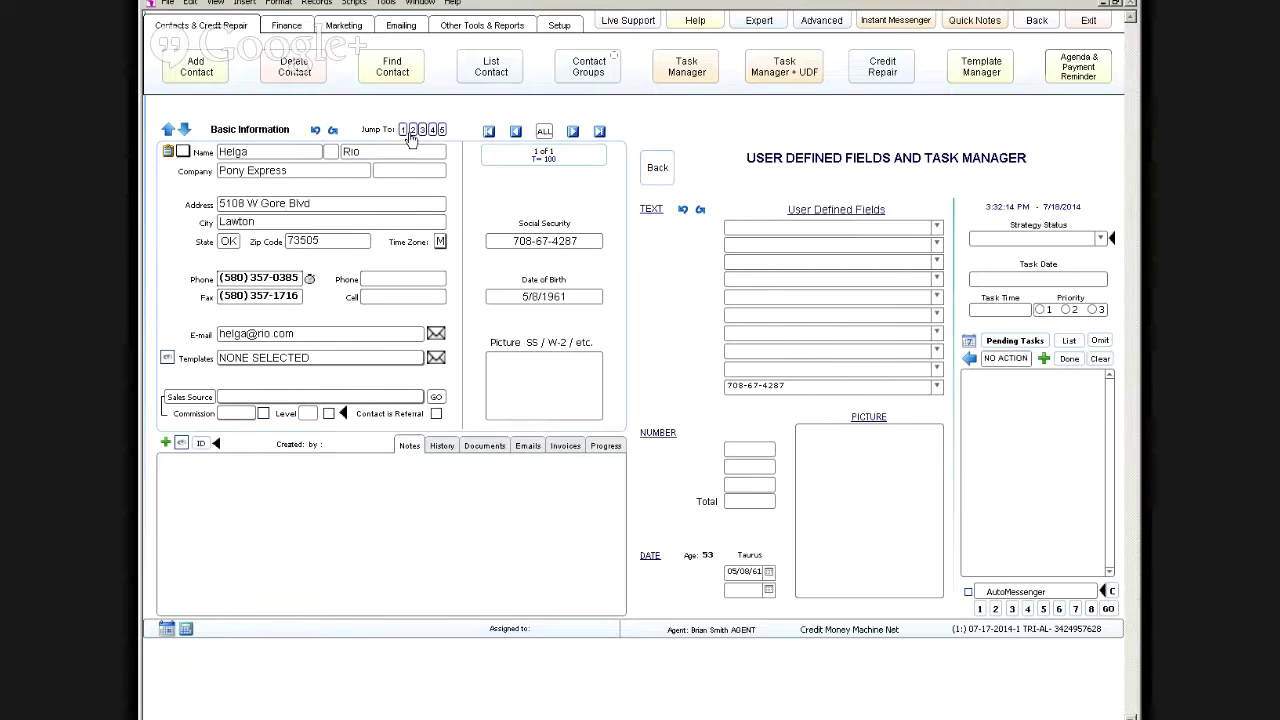
{"action": "left_click", "coordinate": [413, 132]}
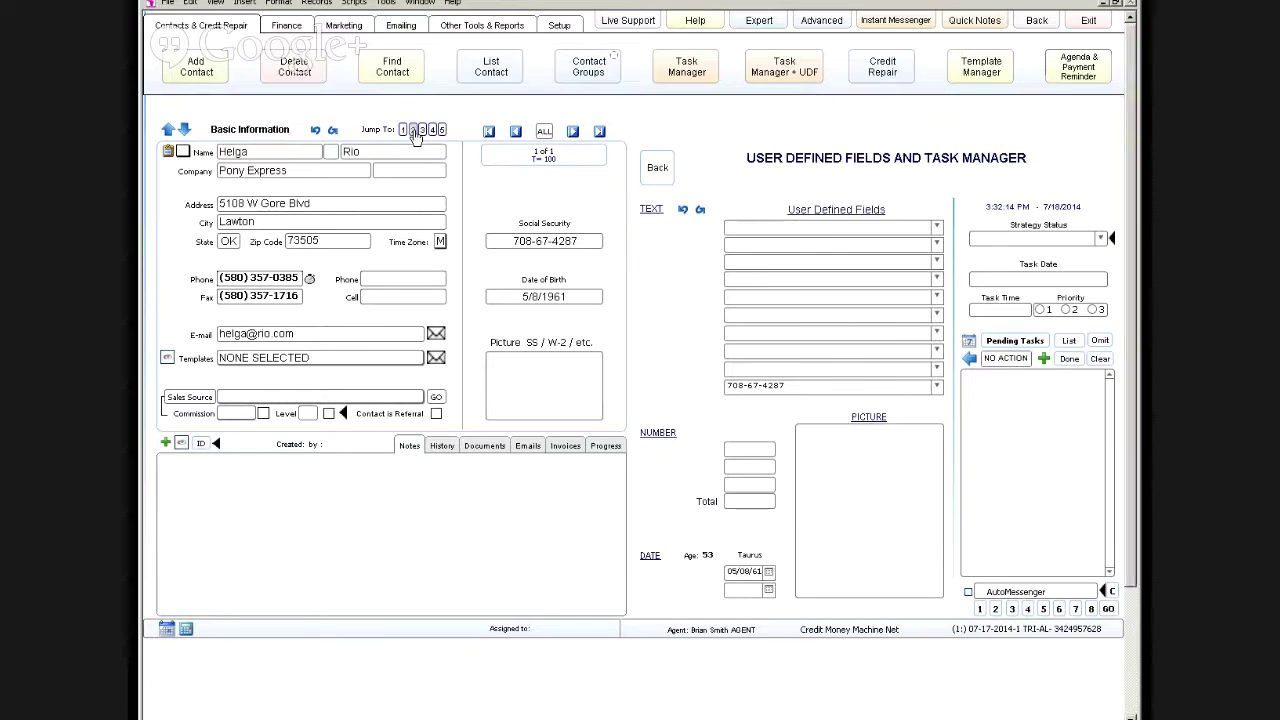
{"action": "left_click", "coordinate": [404, 132]}
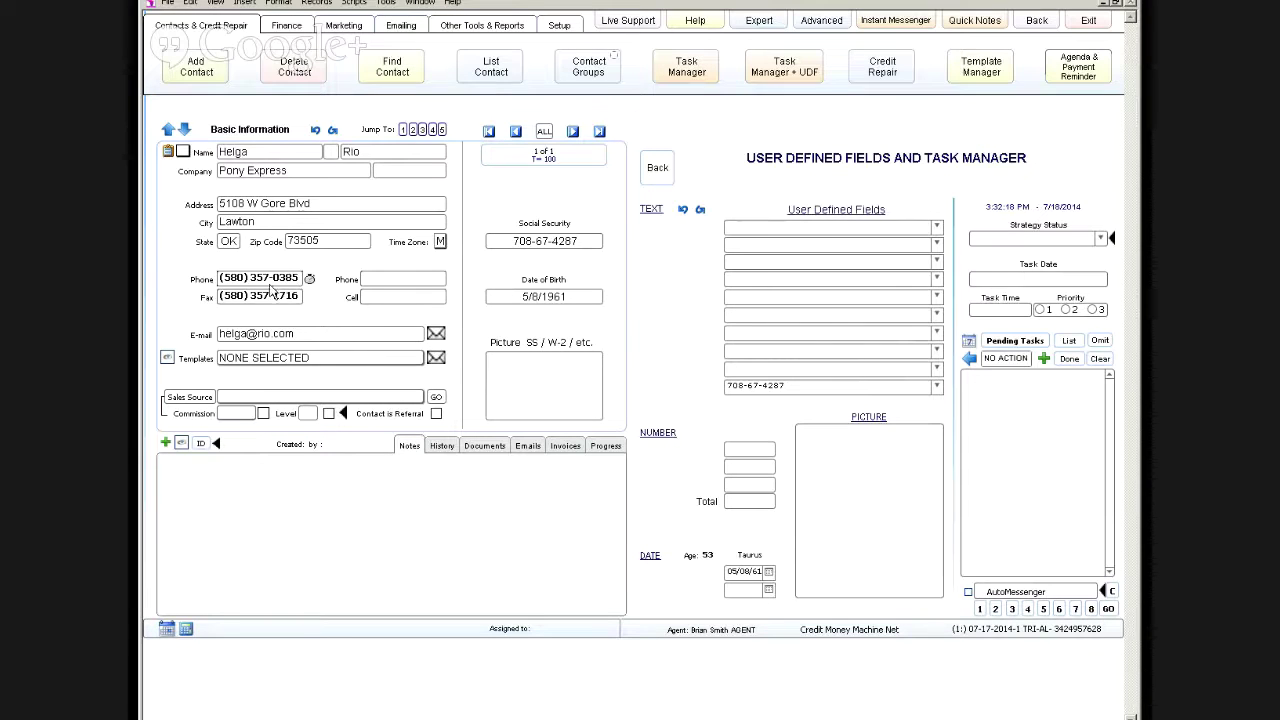
Step: Show all contacts, clear the Sacramento contact's CA state, and reach phone setup from the dial warning
{"action": "left_click", "coordinate": [544, 131]}
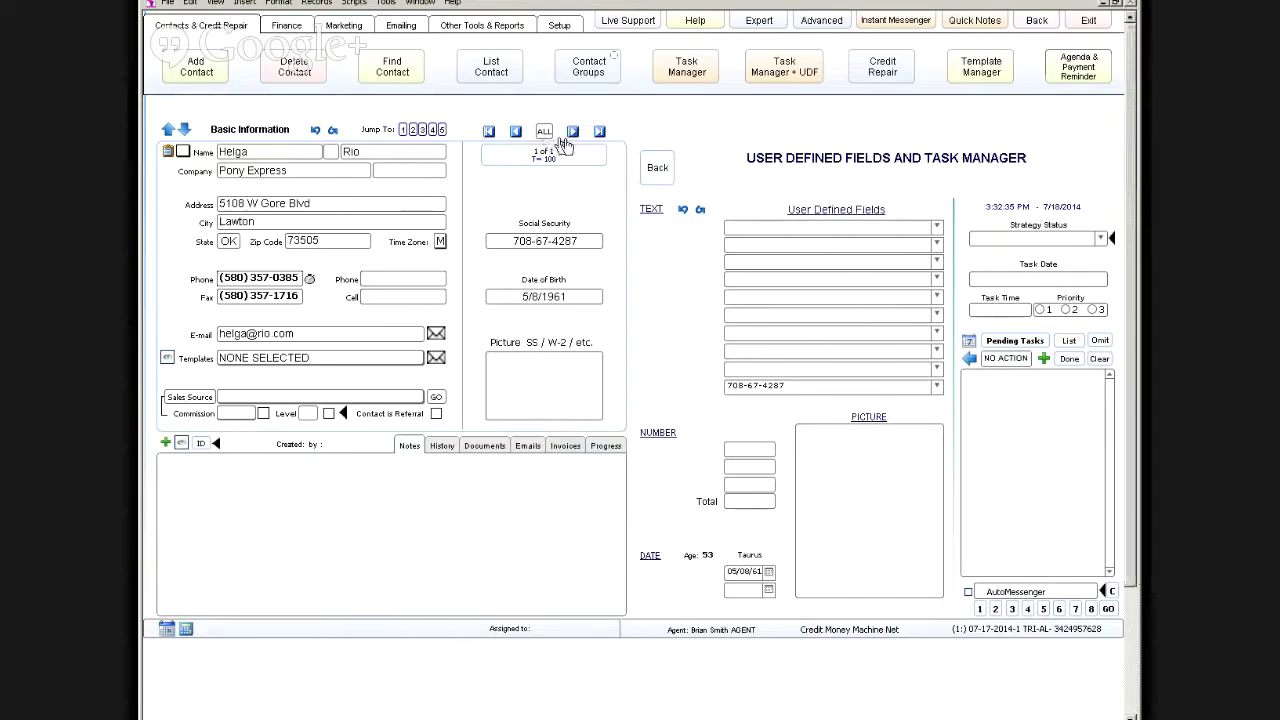
{"action": "left_click", "coordinate": [572, 132]}
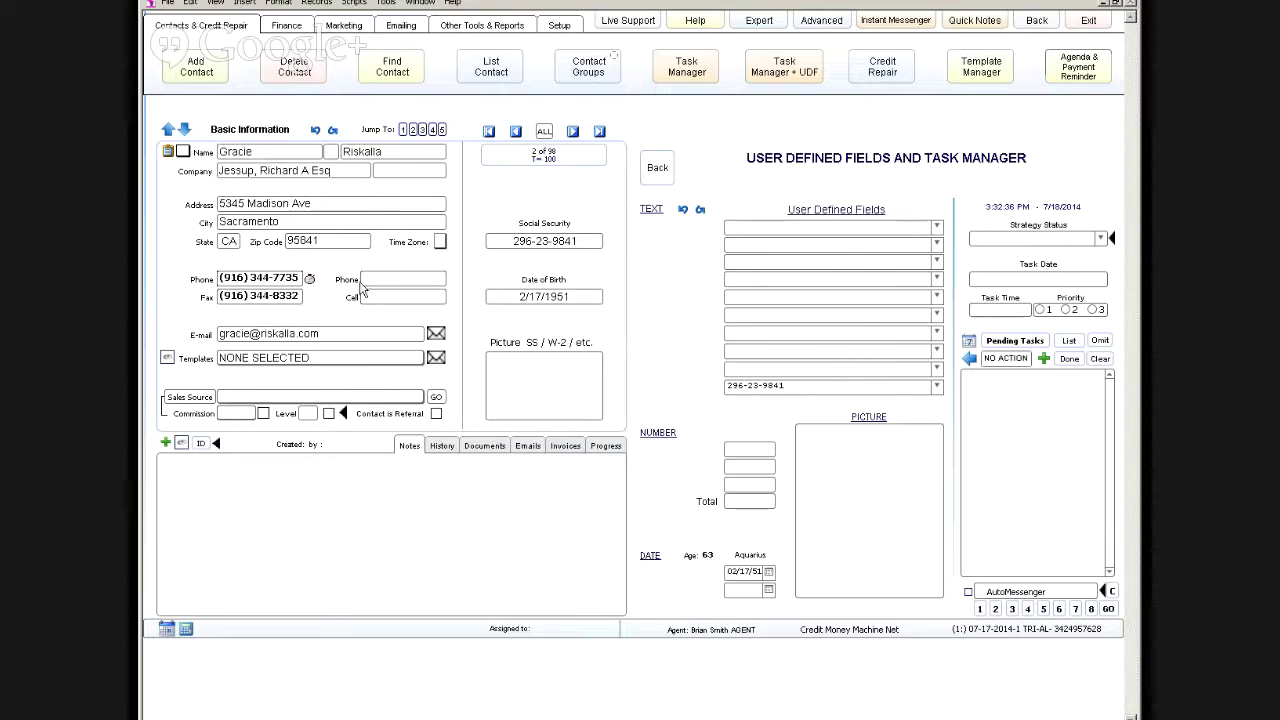
{"action": "left_click", "coordinate": [230, 251]}
{"action": "key", "text": "BackSpace"}
{"action": "key", "text": "BackSpace"}
{"action": "left_click", "coordinate": [309, 279]}
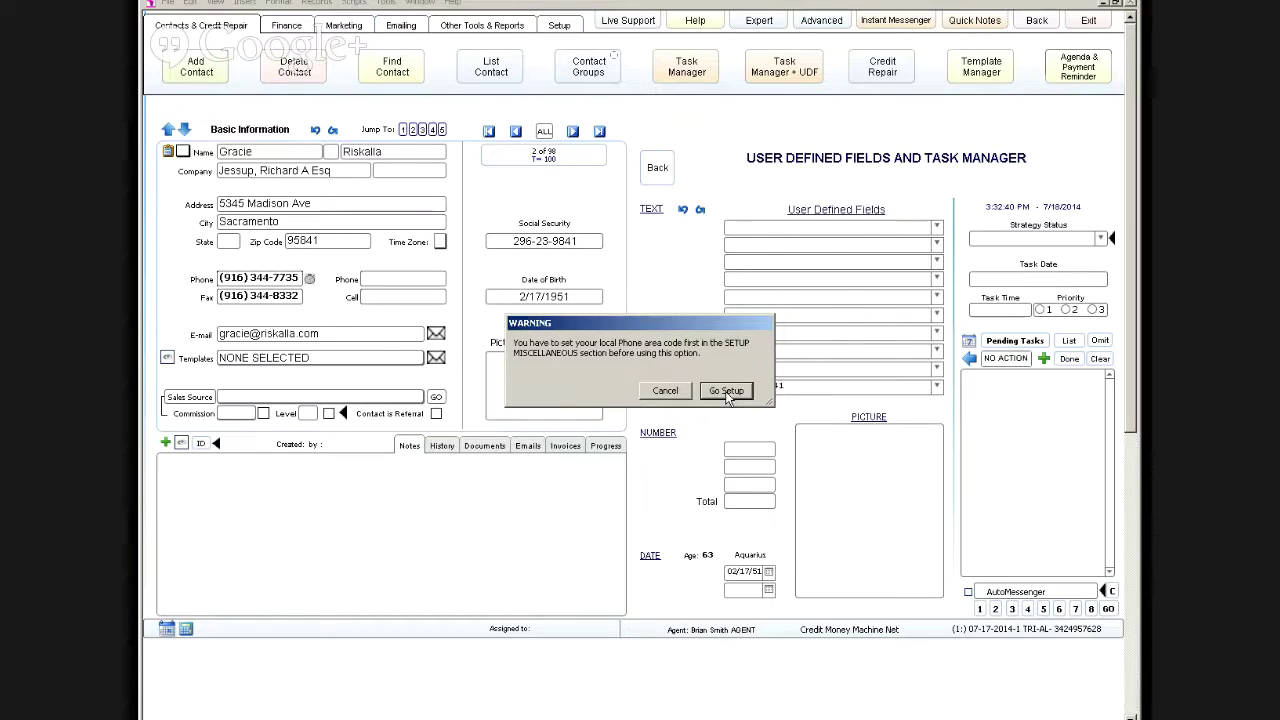
{"action": "left_click", "coordinate": [727, 392]}
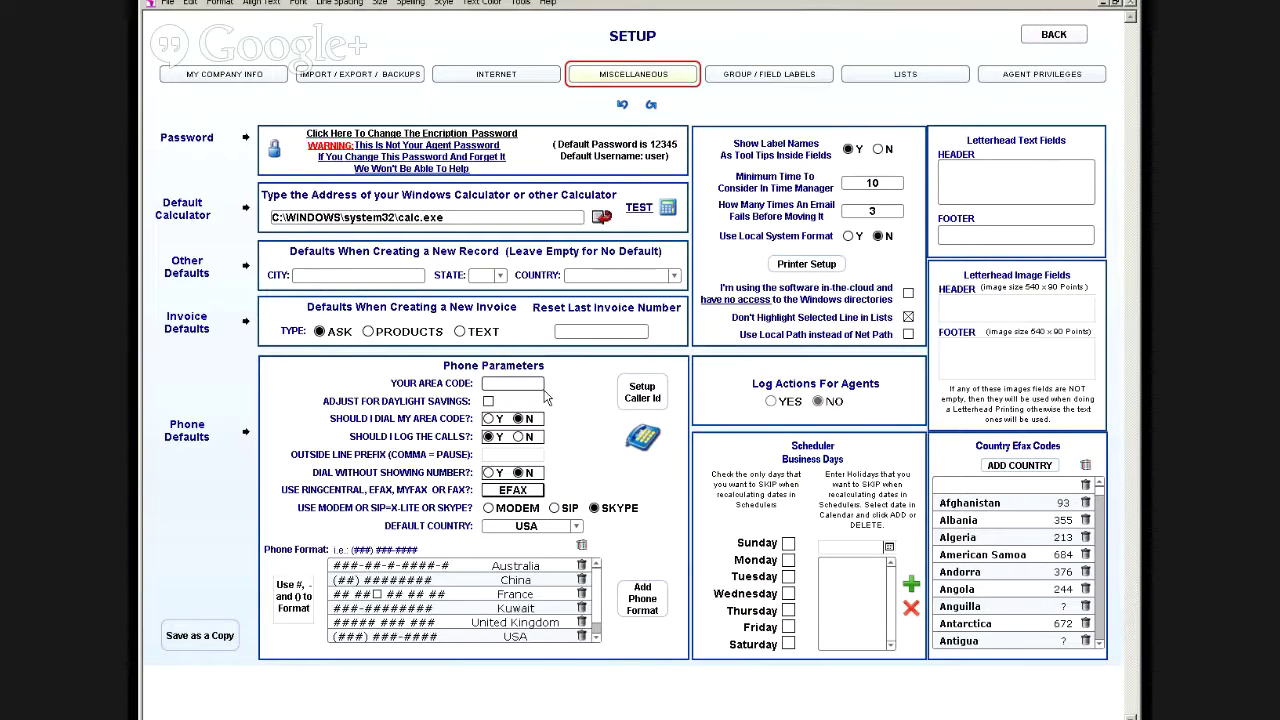
Step: Enter local area code 954, enable daylight savings and dialing of the area code
{"action": "left_click", "coordinate": [513, 383]}
{"action": "type", "text": "954"}
{"action": "left_click", "coordinate": [488, 401]}
{"action": "left_click", "coordinate": [518, 436]}
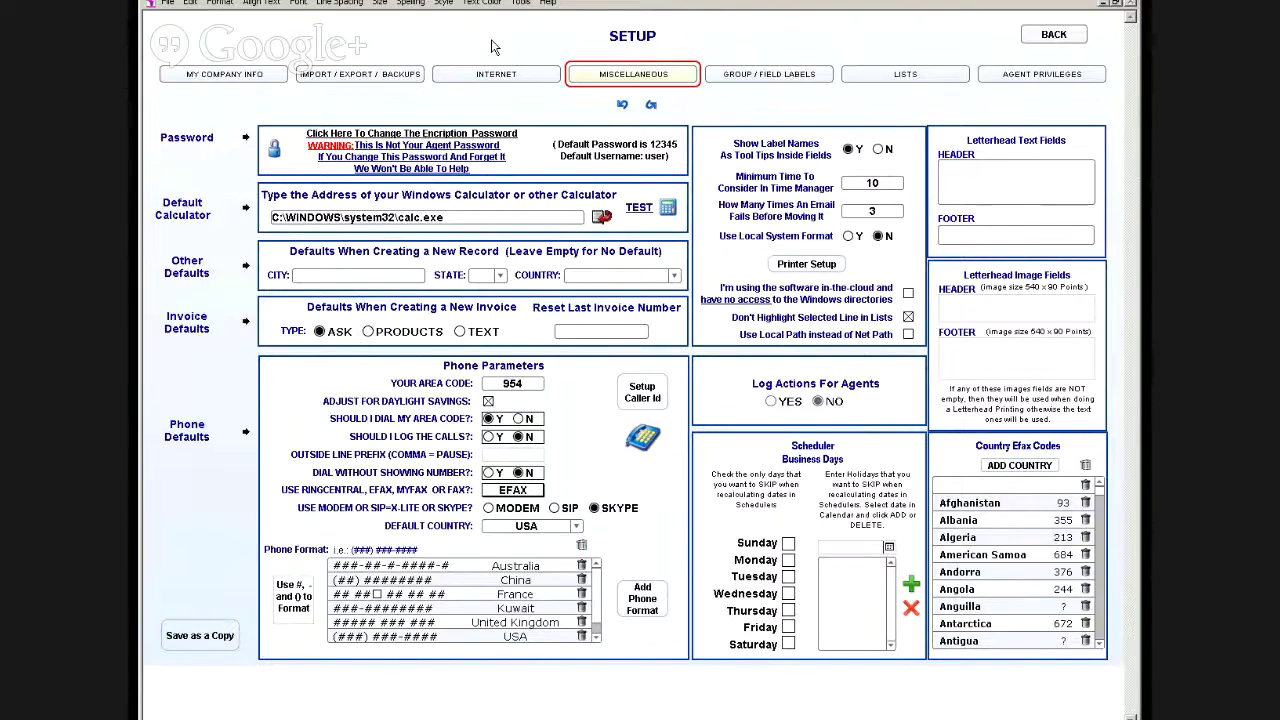
{"action": "left_click", "coordinate": [1020, 80]}
{"action": "left_click", "coordinate": [1014, 86]}
Step: Turn on call logging in the phone parameters
{"action": "left_click", "coordinate": [520, 4]}
{"action": "left_click", "coordinate": [522, 8]}
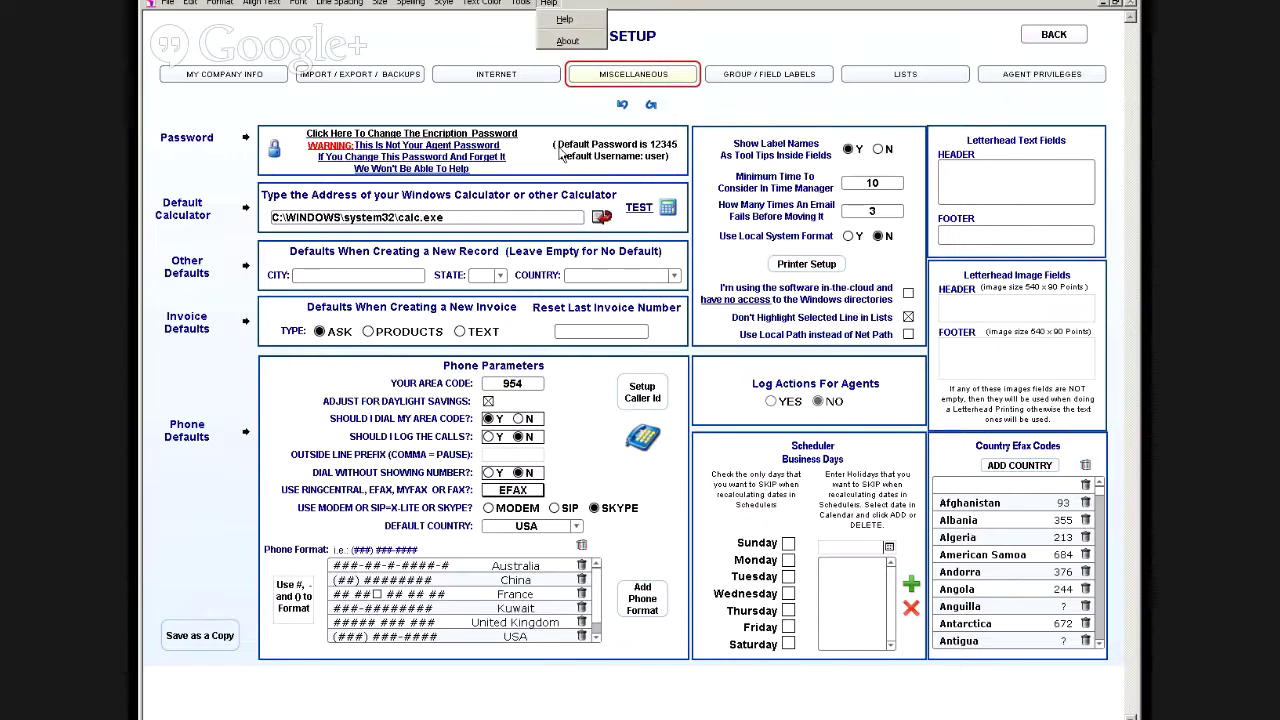
{"action": "left_click", "coordinate": [489, 437]}
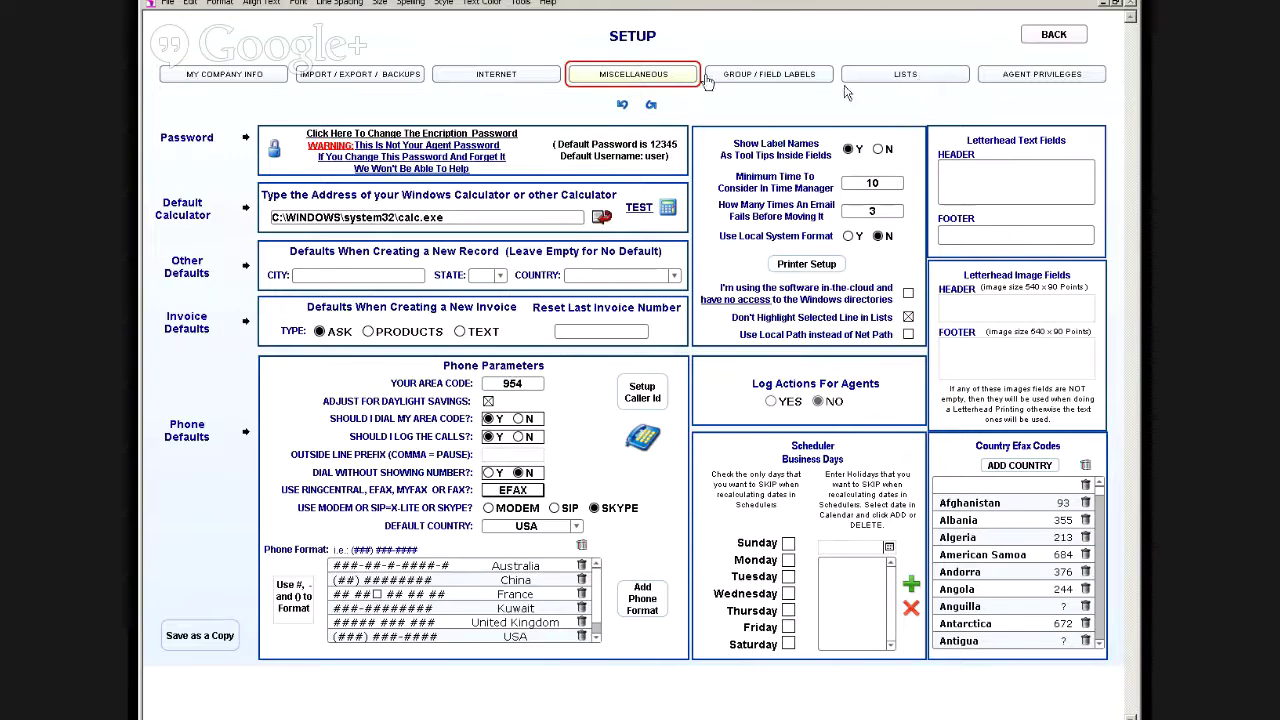
Step: Open and close the script debugger, then navigate back to the contacts
{"action": "left_click", "coordinate": [521, 3]}
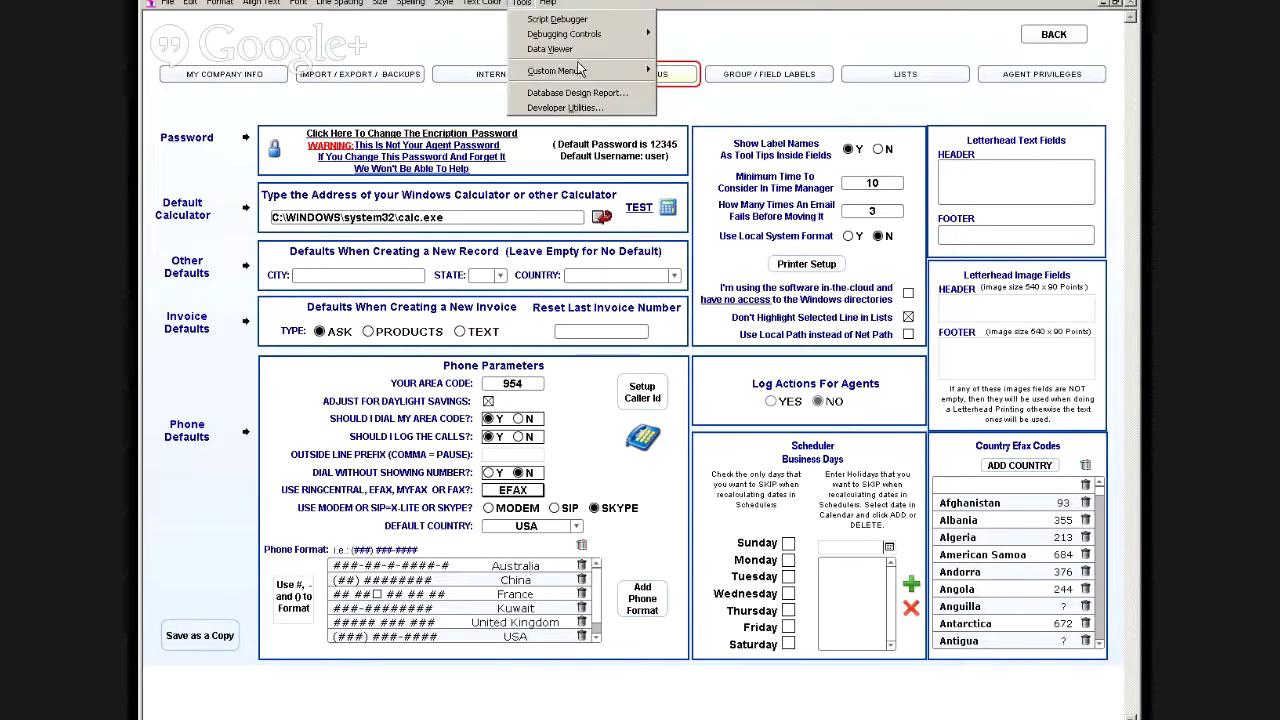
{"action": "left_click", "coordinate": [490, 18]}
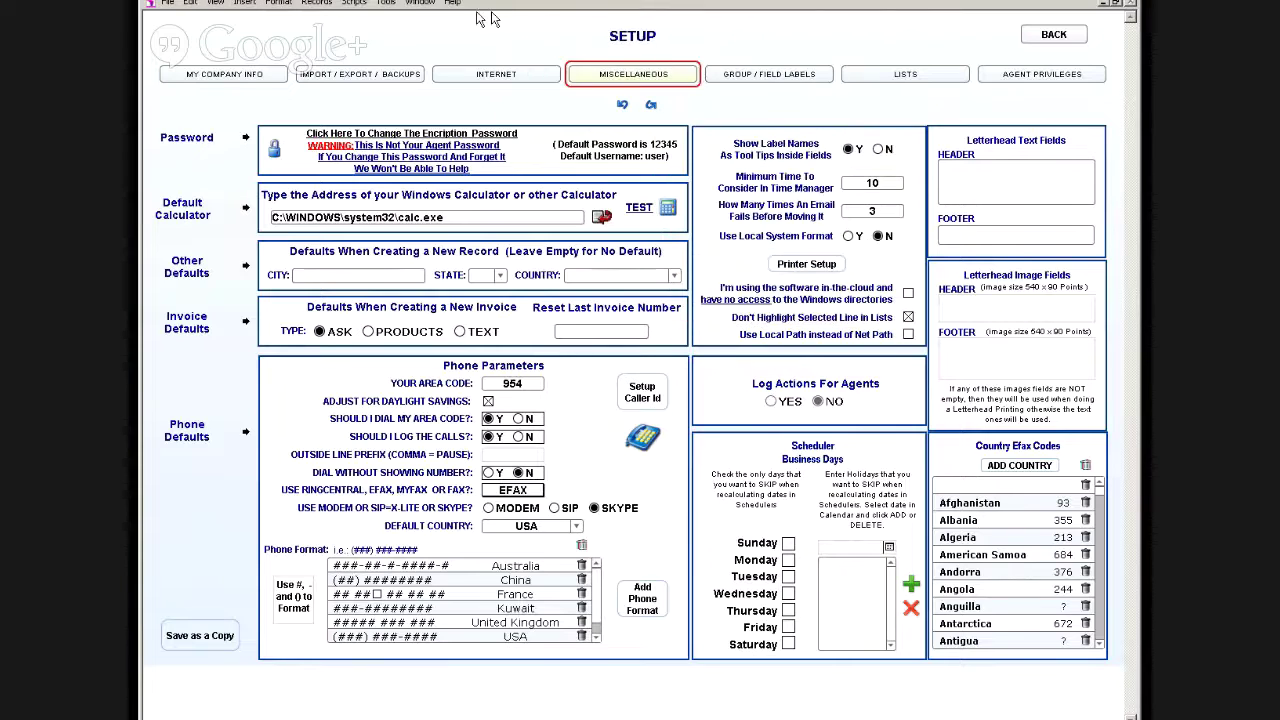
{"action": "left_click", "coordinate": [386, 3]}
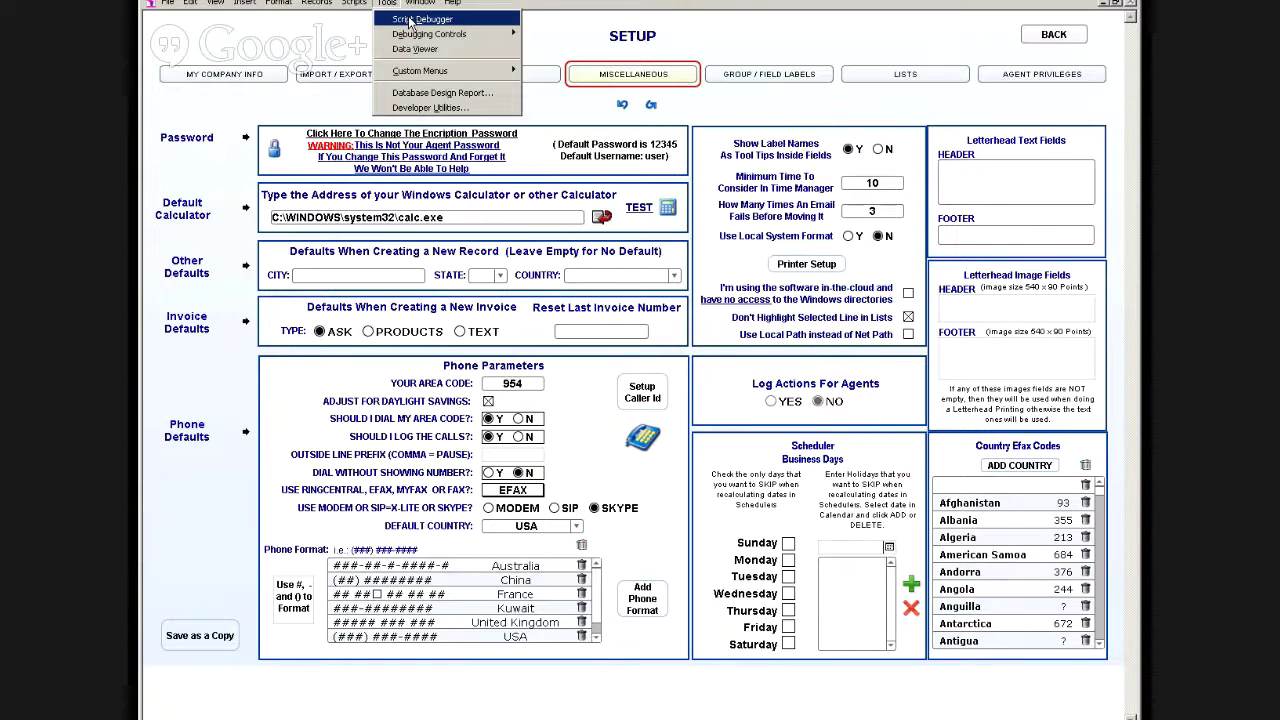
{"action": "left_click", "coordinate": [420, 19]}
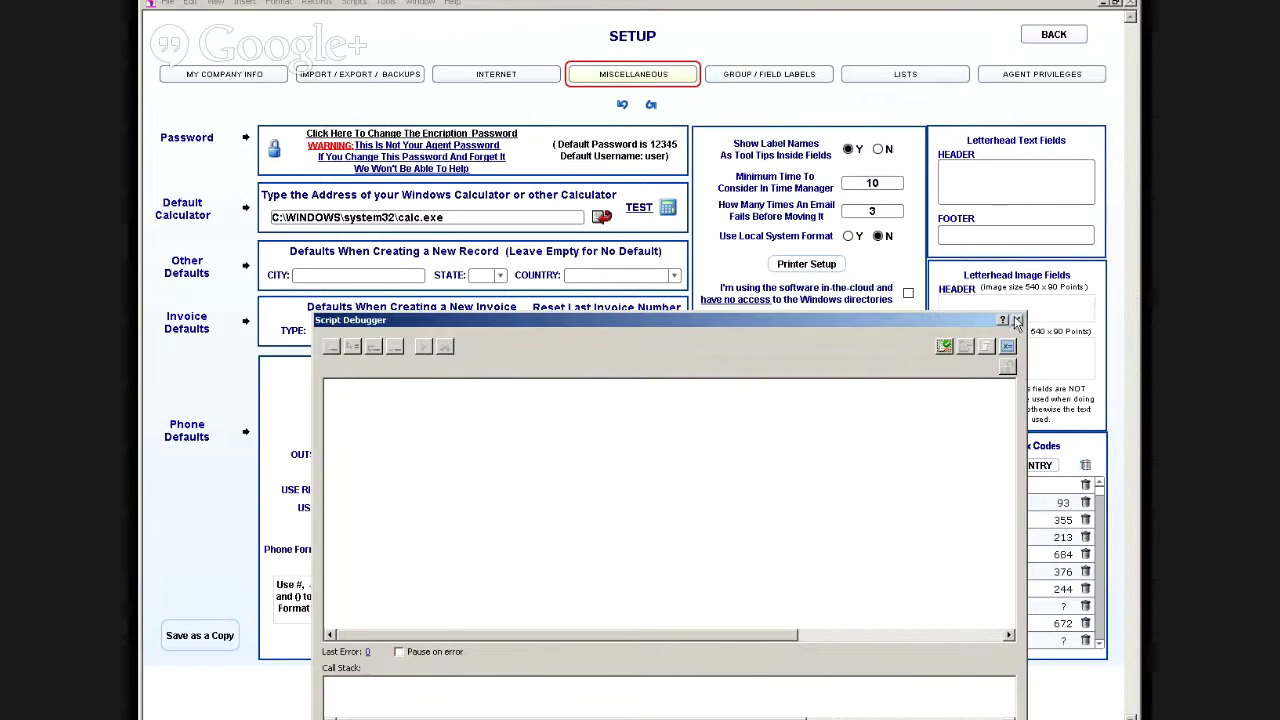
{"action": "left_click", "coordinate": [1017, 320]}
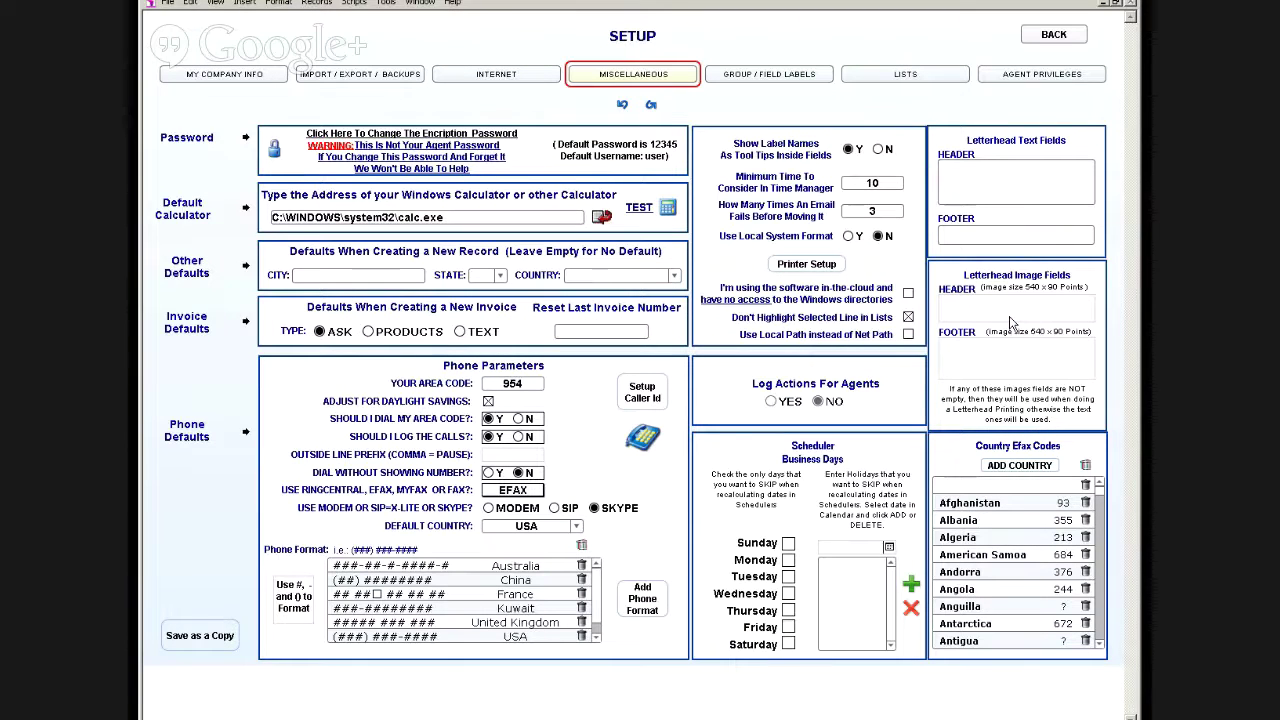
{"action": "left_click", "coordinate": [354, 3]}
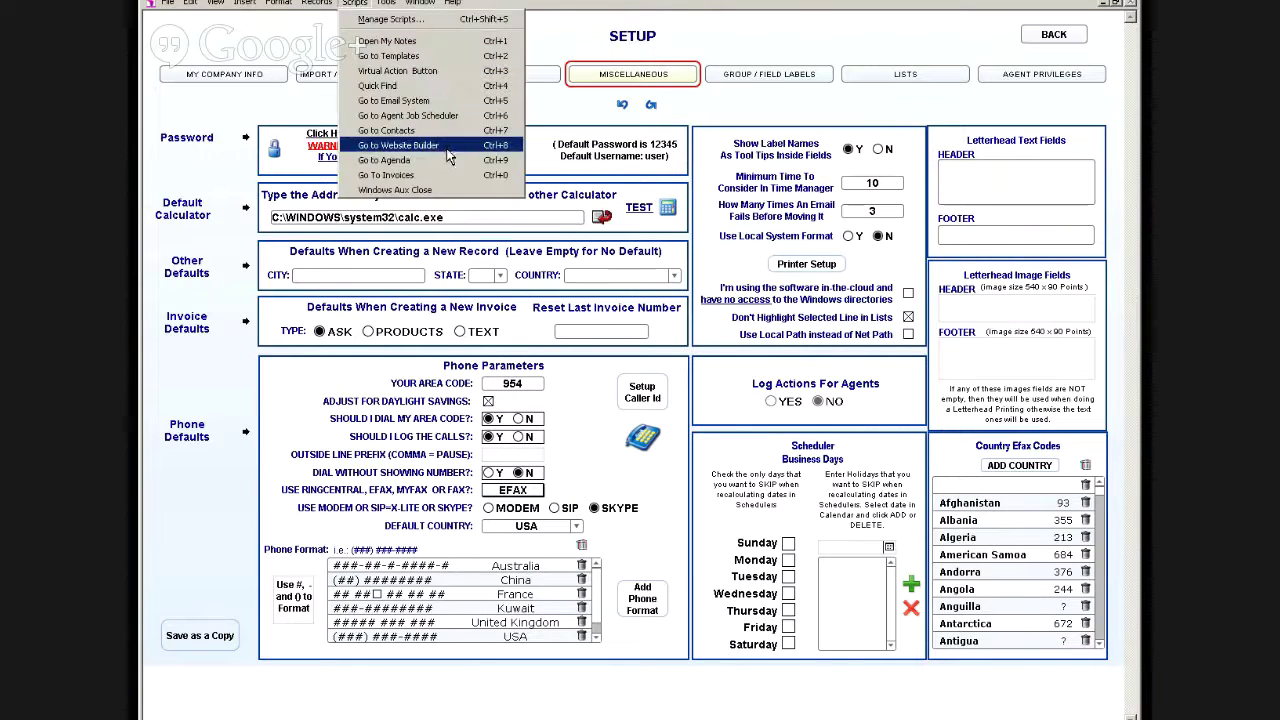
{"action": "left_click", "coordinate": [424, 131]}
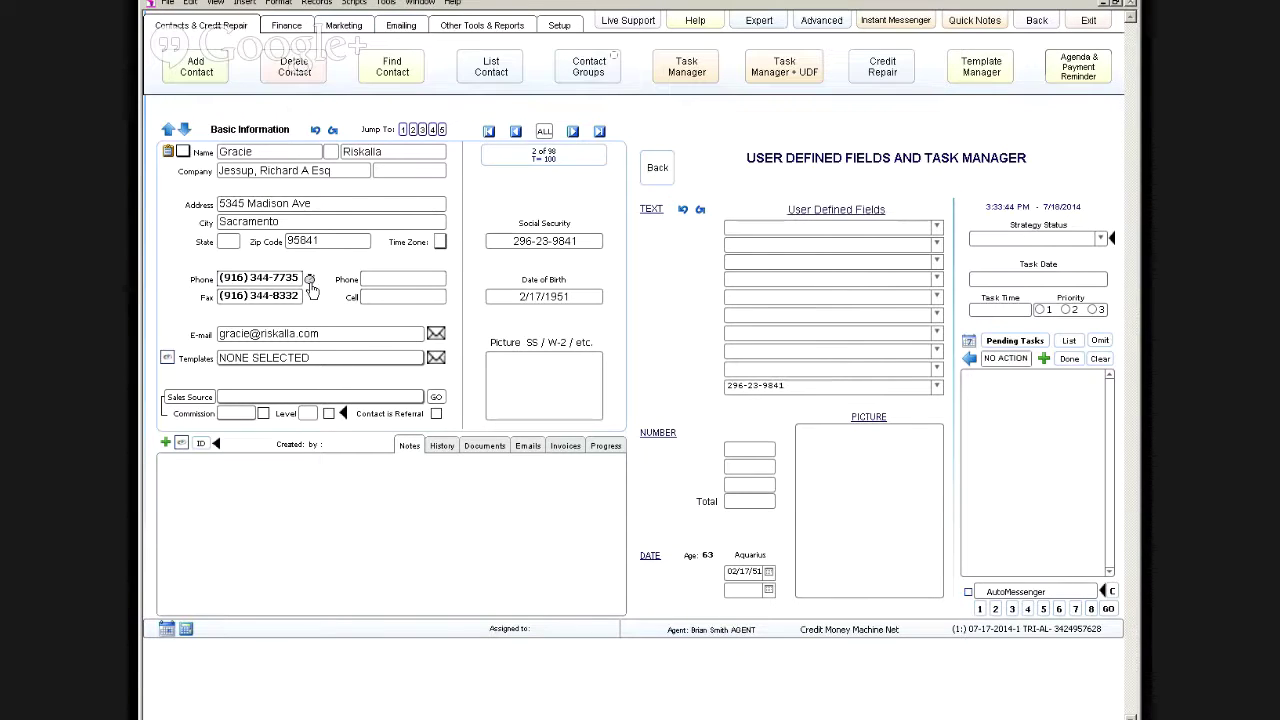
Step: Check the current contact's phone area code, show all records and advance three records
{"action": "left_click", "coordinate": [310, 281]}
{"action": "left_click", "coordinate": [544, 133]}
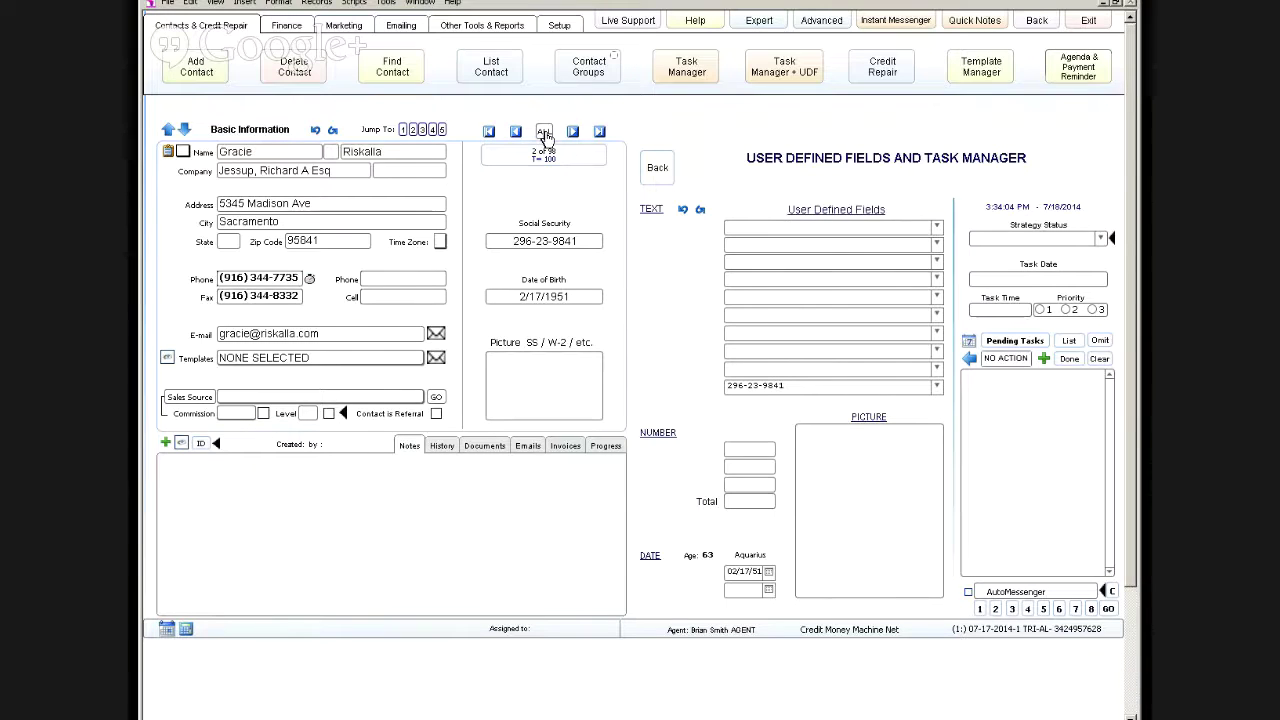
{"action": "left_click", "coordinate": [572, 132]}
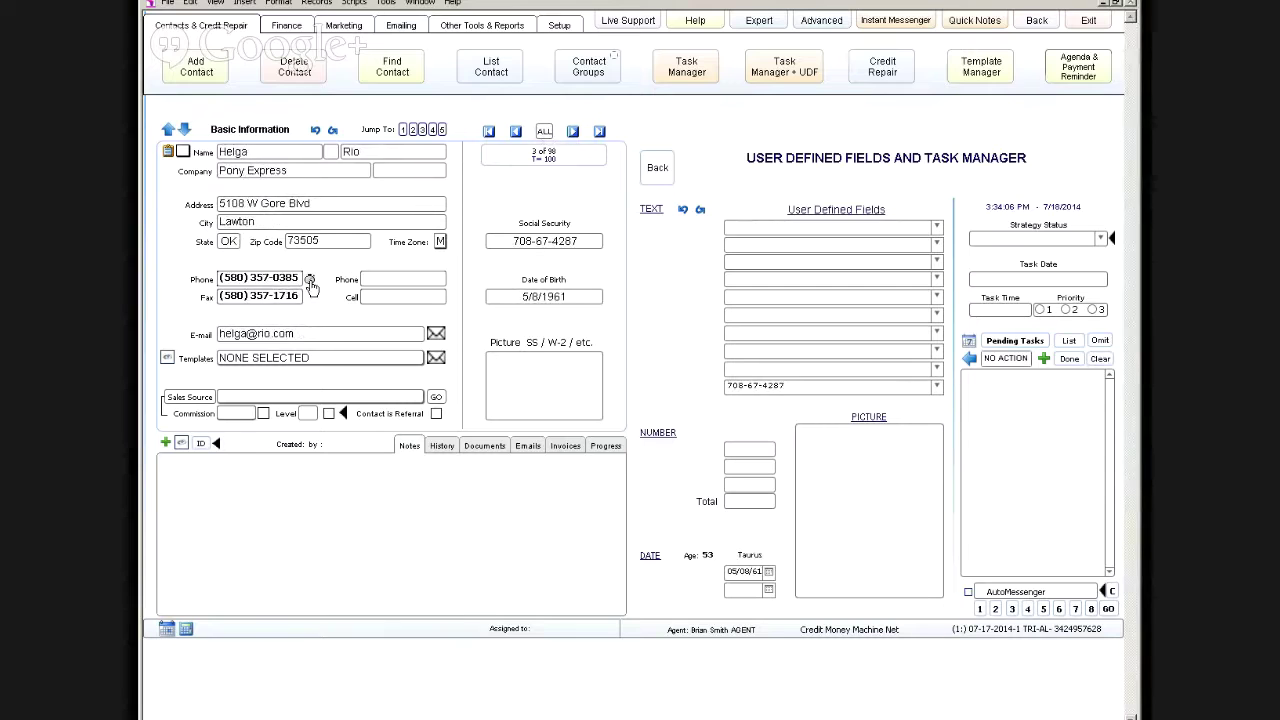
{"action": "left_click", "coordinate": [572, 132]}
{"action": "left_click", "coordinate": [572, 132]}
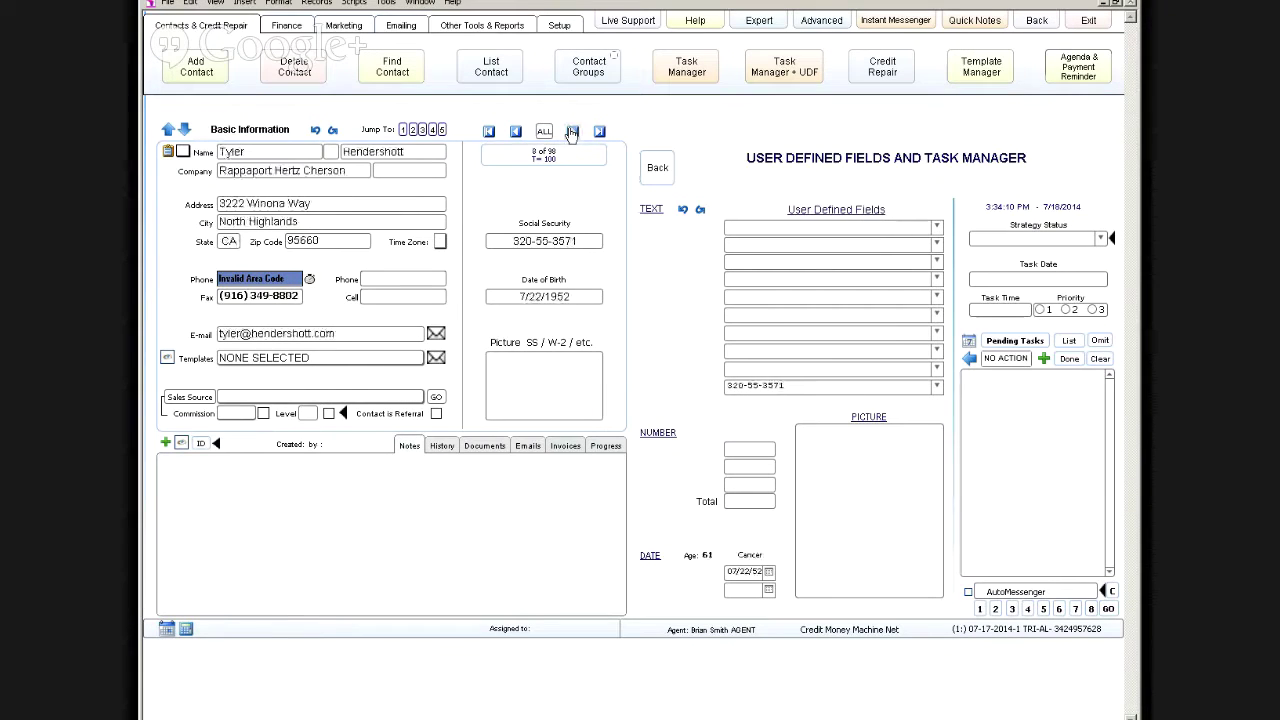
Step: Check area codes up to record 12, then toggle Advanced and Simpler layouts
{"action": "left_click", "coordinate": [310, 283]}
{"action": "left_click", "coordinate": [572, 132]}
{"action": "left_click", "coordinate": [572, 132]}
{"action": "left_click", "coordinate": [572, 132]}
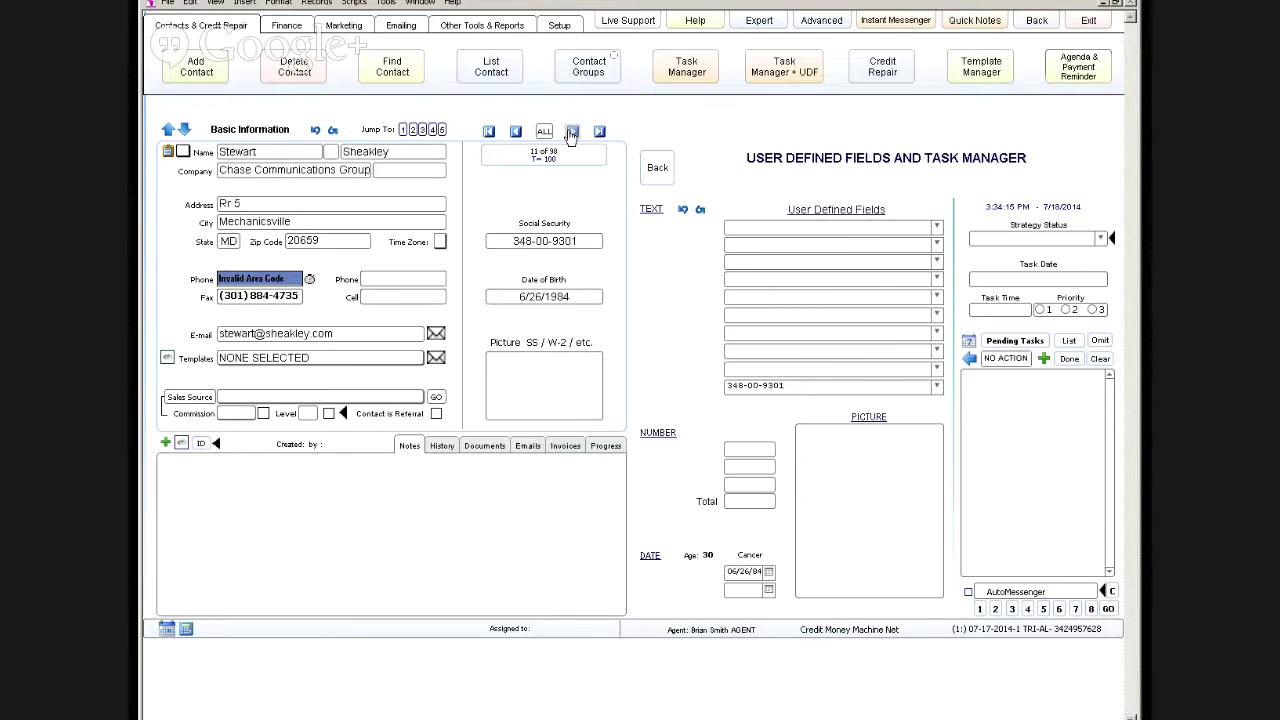
{"action": "left_click", "coordinate": [572, 132]}
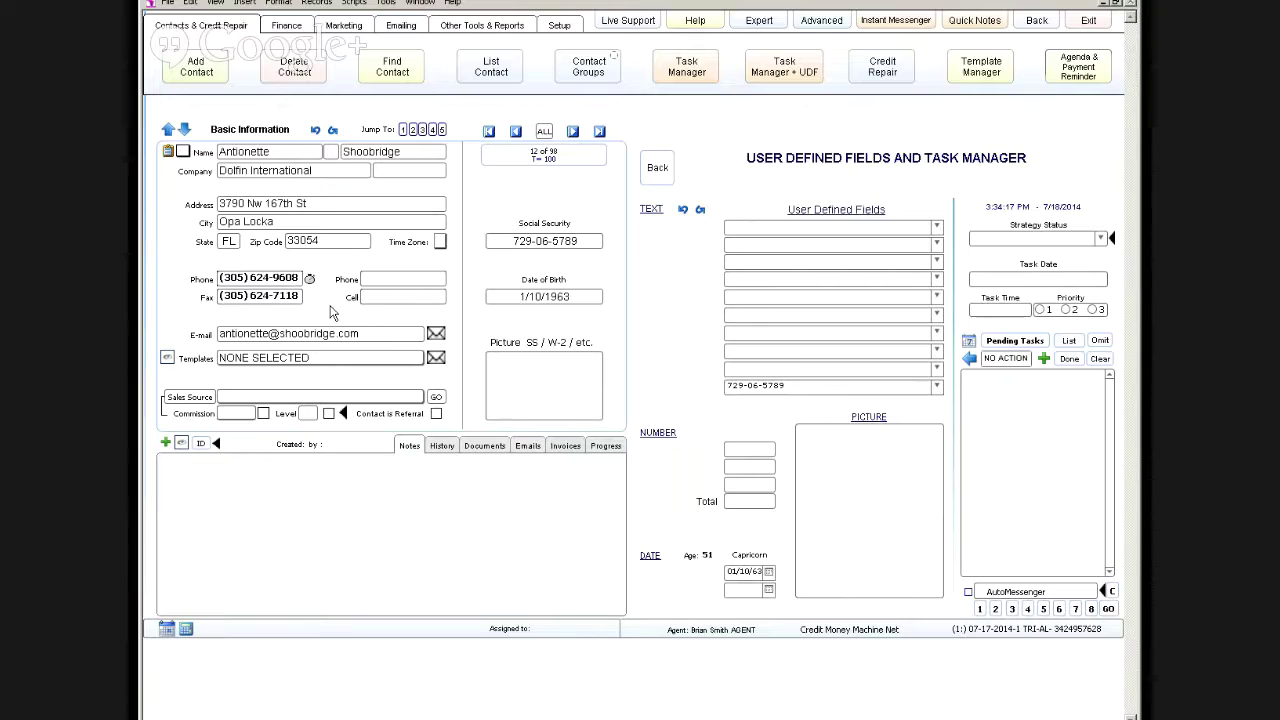
{"action": "left_click", "coordinate": [310, 283]}
{"action": "left_click", "coordinate": [814, 26]}
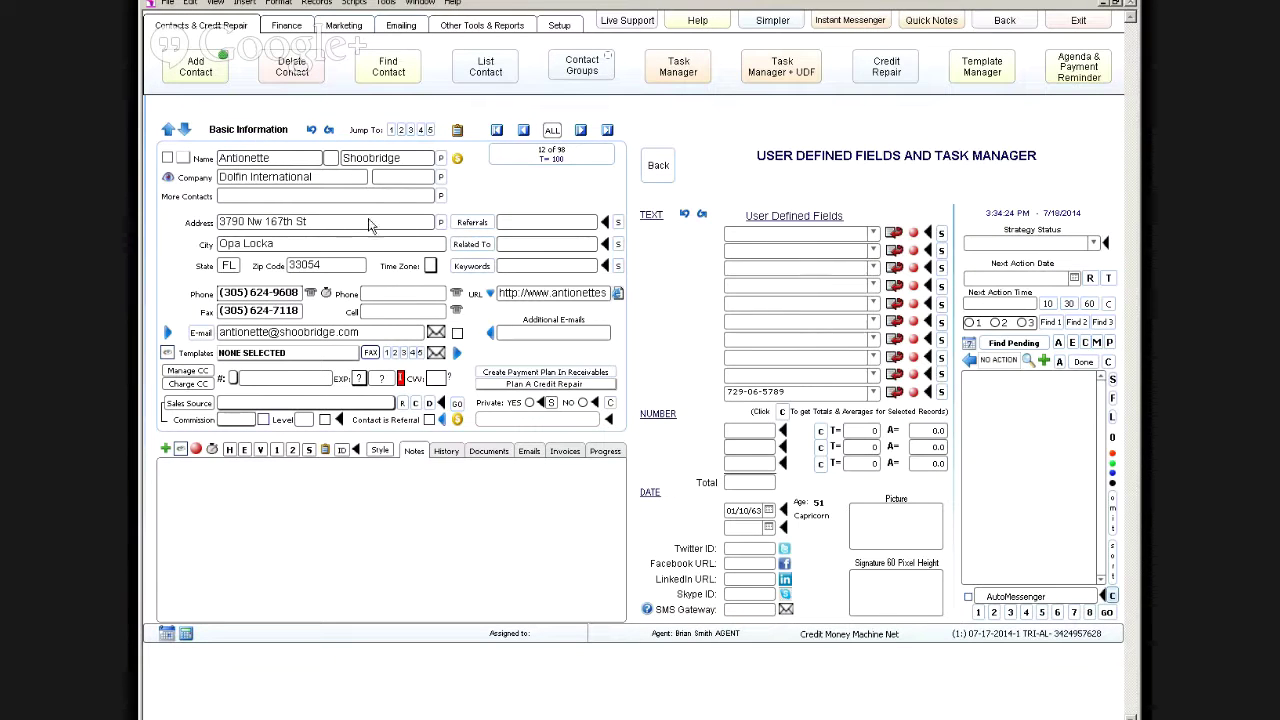
{"action": "left_click", "coordinate": [765, 26]}
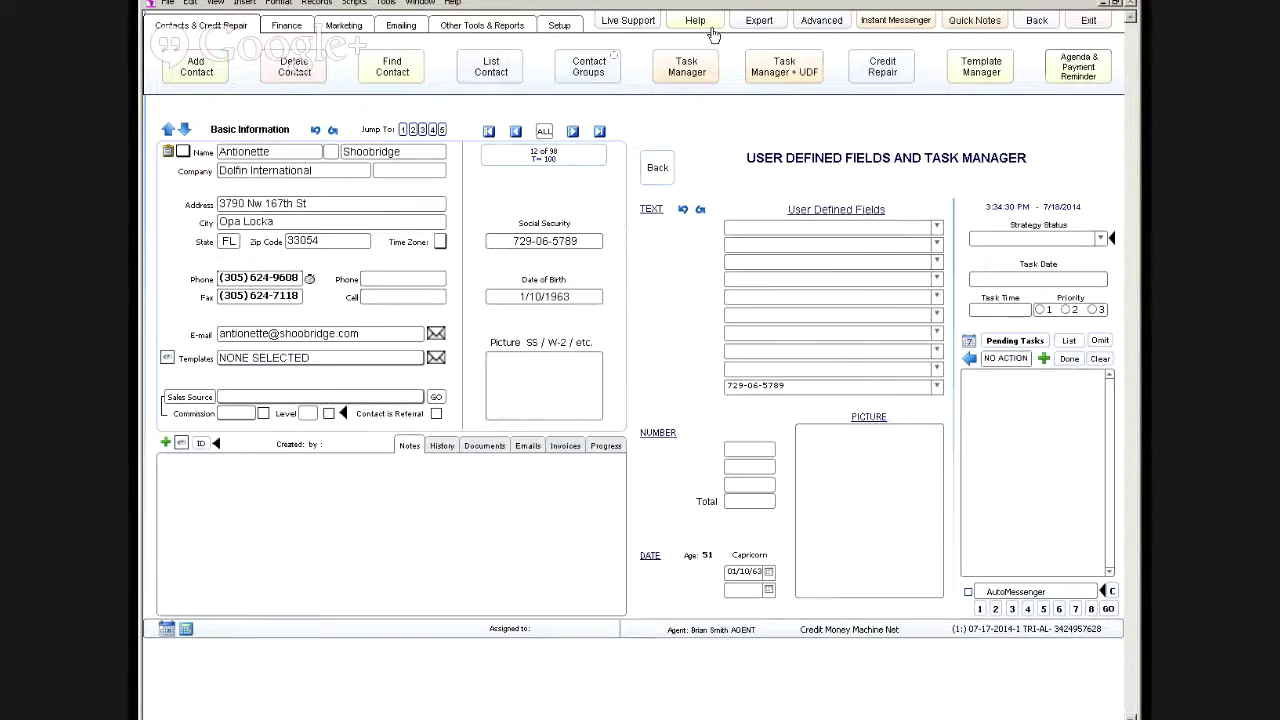
{"action": "left_click", "coordinate": [749, 23]}
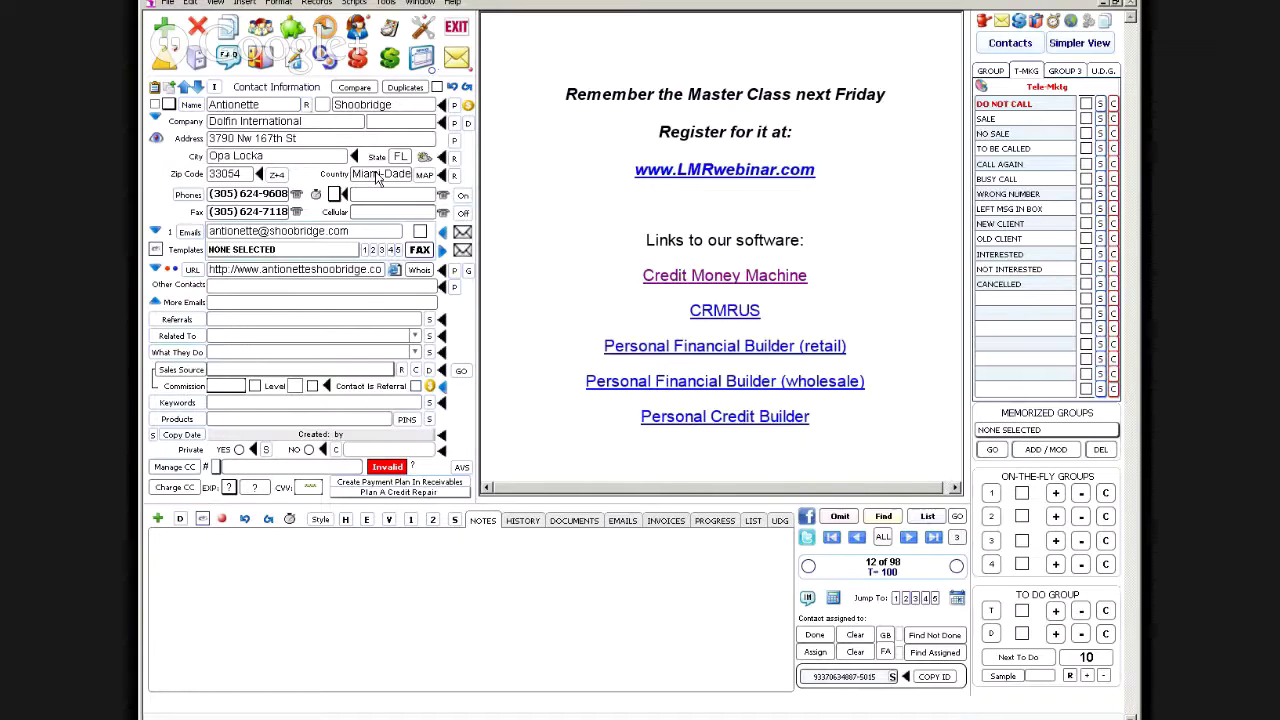
{"action": "left_click", "coordinate": [378, 176]}
{"action": "key", "text": "Escape"}
{"action": "key", "text": "ctrl+="}
{"action": "left_click", "coordinate": [724, 452]}
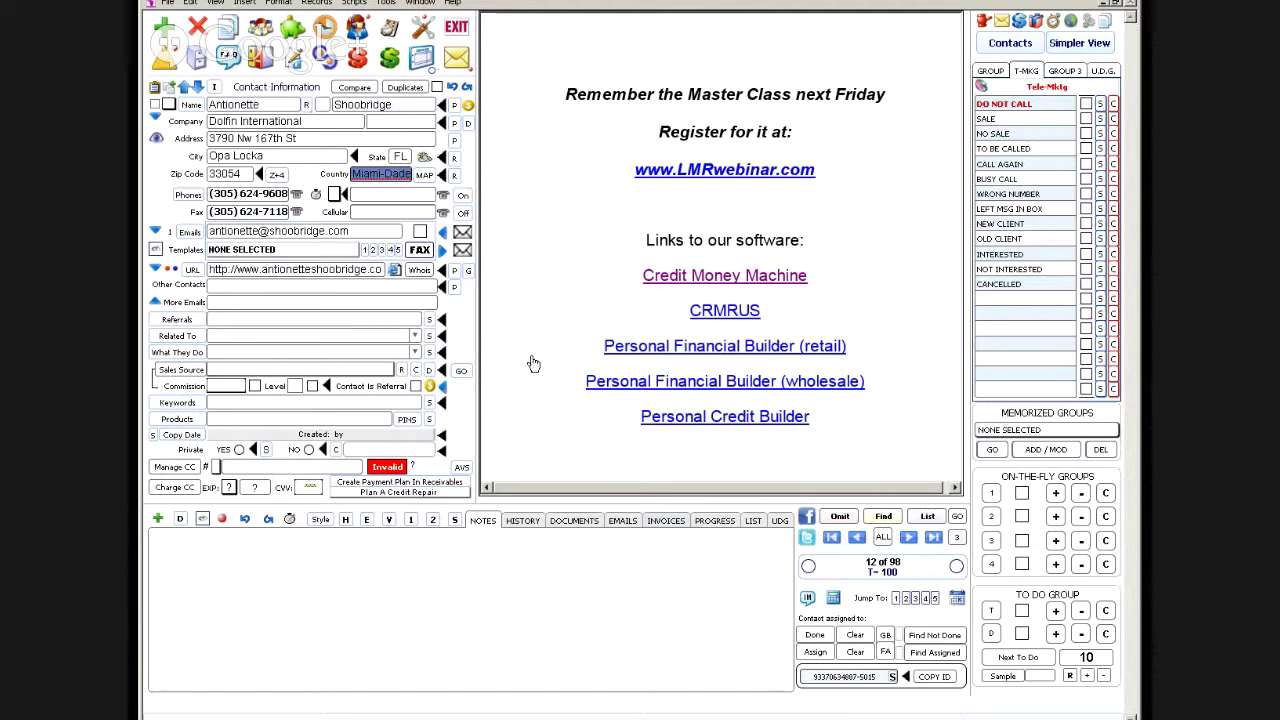
{"action": "key", "text": "ctrl+="}
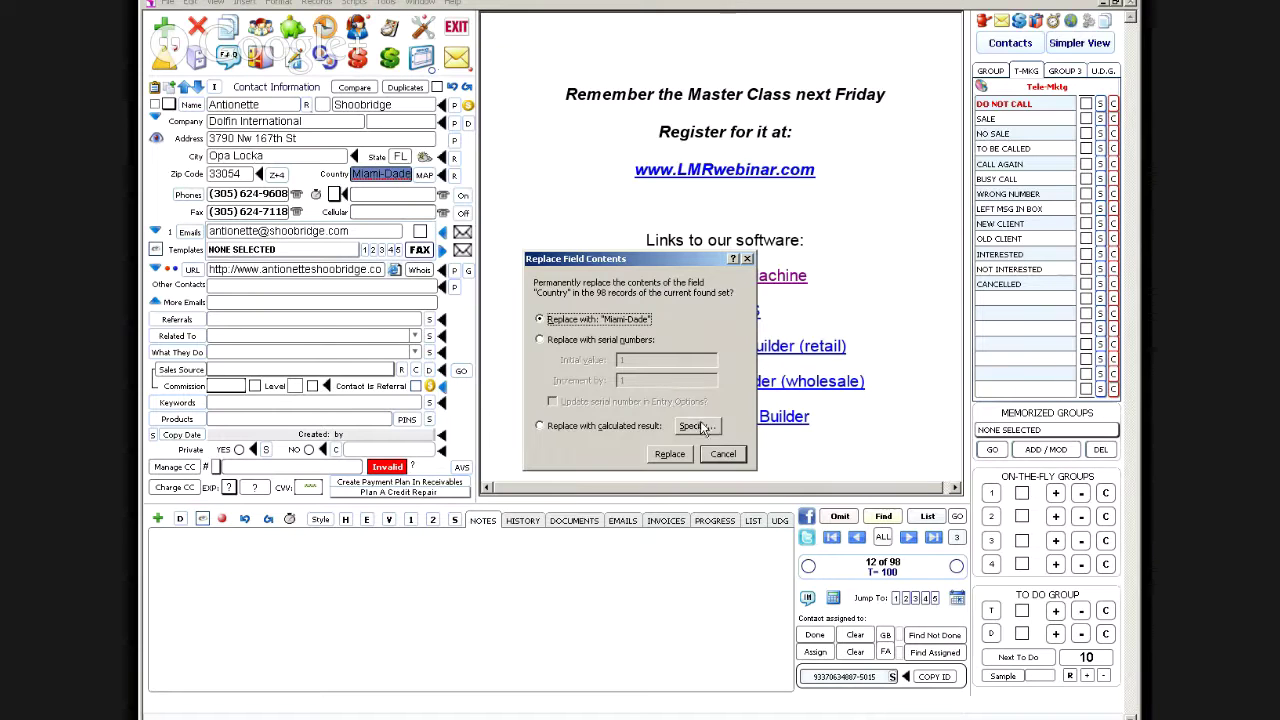
{"action": "left_click", "coordinate": [699, 426]}
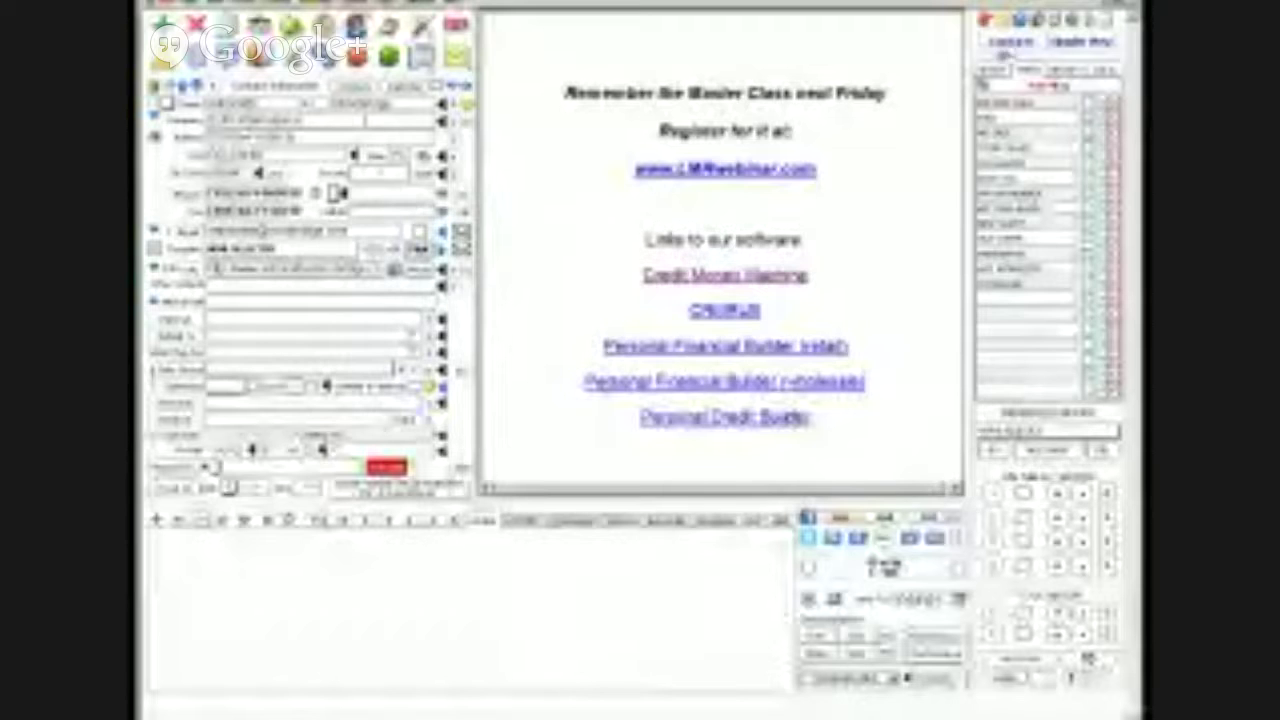
{"action": "left_click", "coordinate": [1068, 45]}
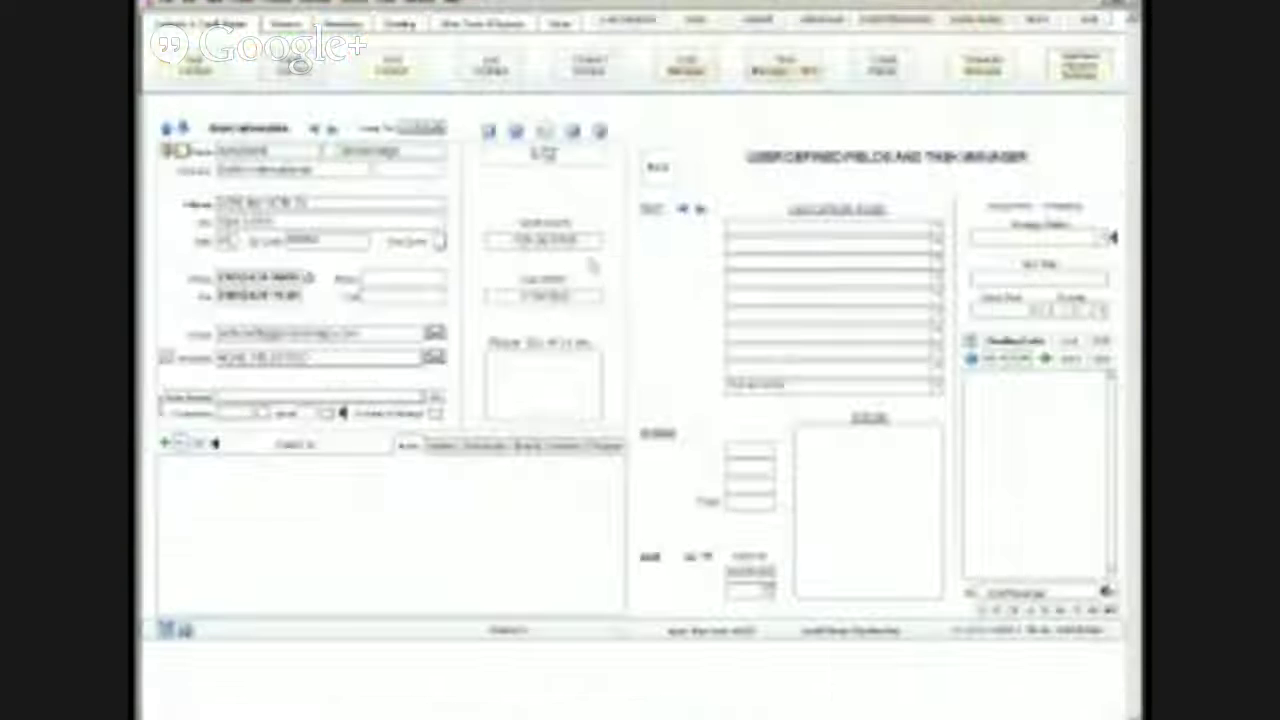
Step: Fill record 12's time zone E from its area code and go back to record 9
{"action": "left_click", "coordinate": [310, 280]}
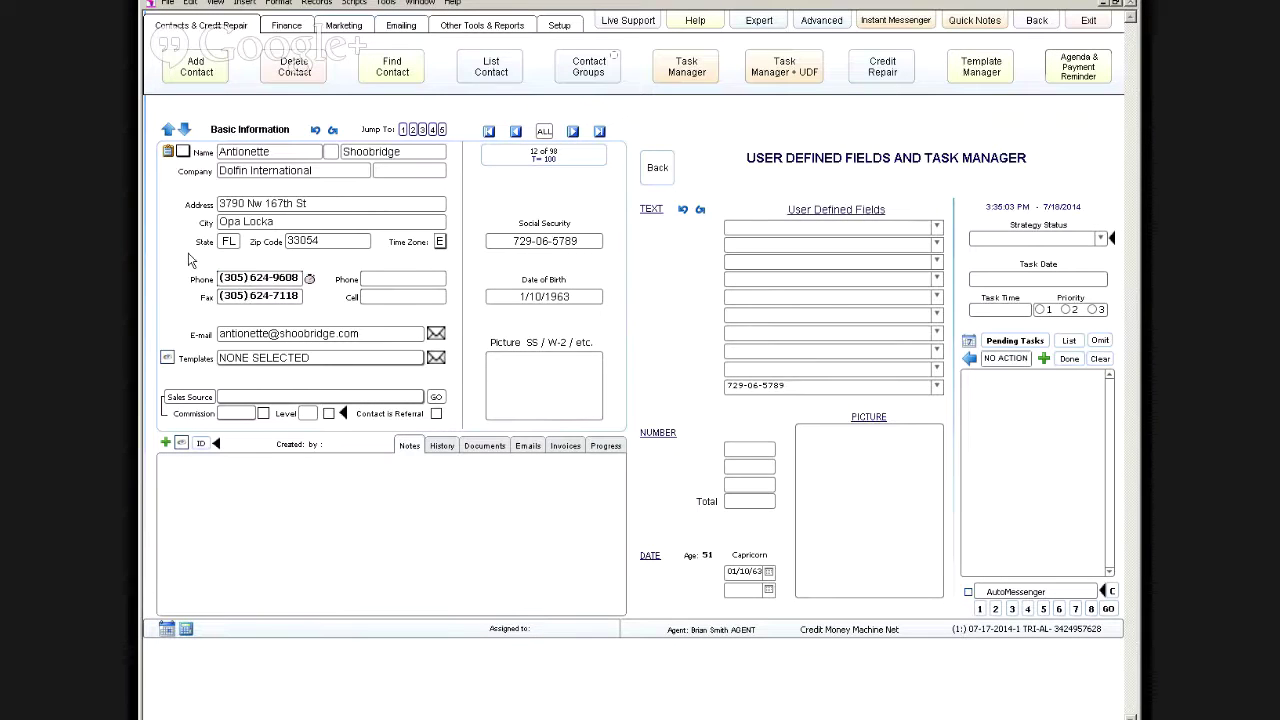
{"action": "left_click", "coordinate": [516, 132]}
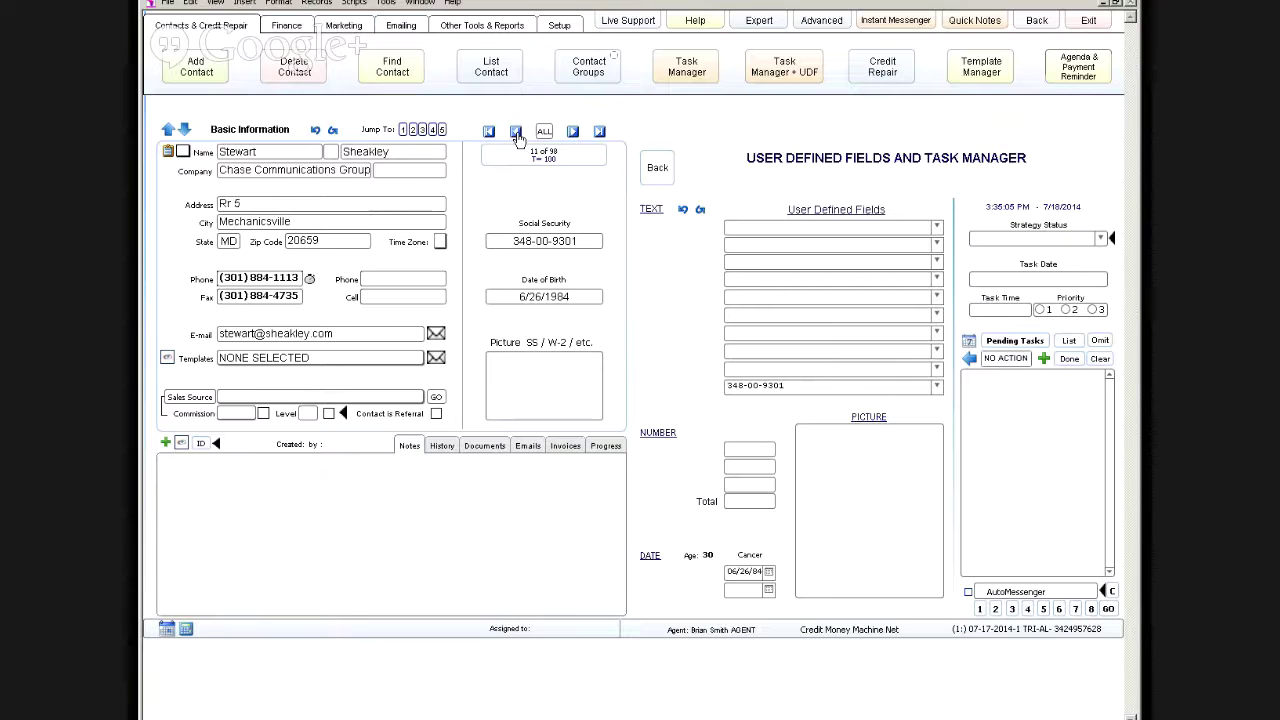
{"action": "left_click", "coordinate": [516, 132]}
{"action": "left_click", "coordinate": [516, 132]}
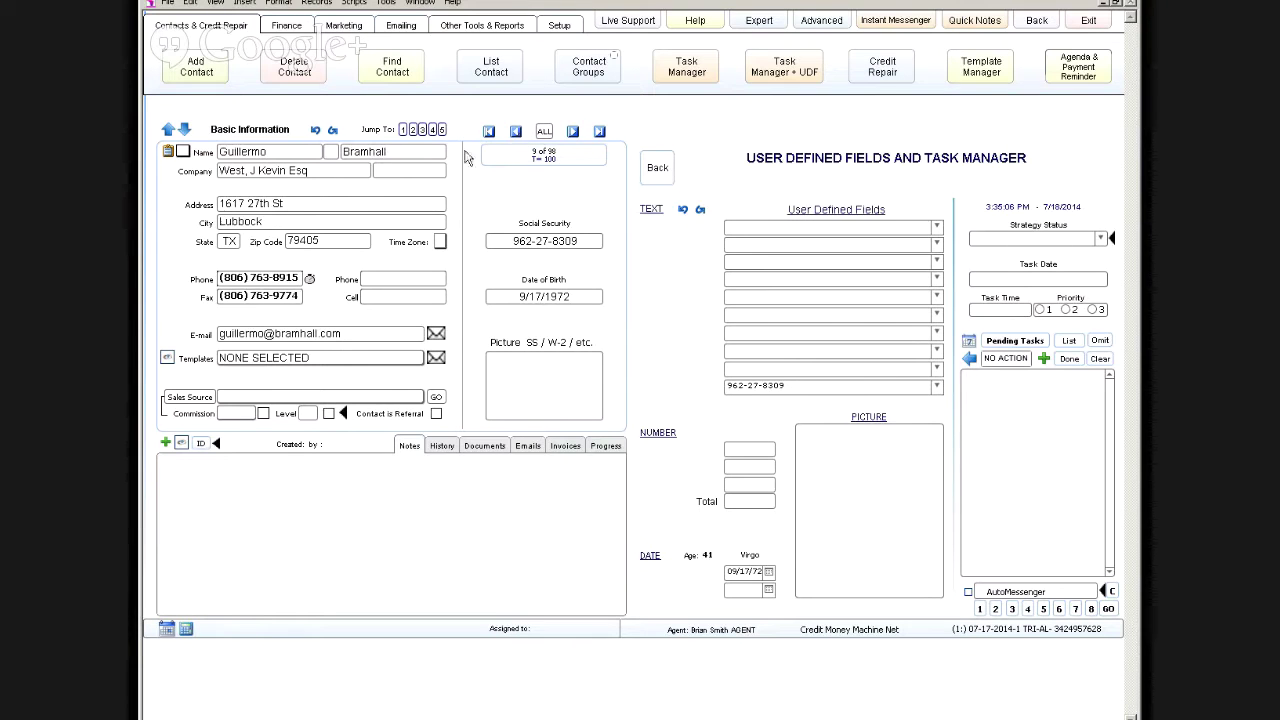
Step: Clear record 9's TX state and refill State and Time Zone from the area code
{"action": "left_click", "coordinate": [229, 242]}
{"action": "key", "text": "BackSpace"}
{"action": "left_click", "coordinate": [310, 282]}
{"action": "left_click", "coordinate": [310, 281], "text": "shift"}
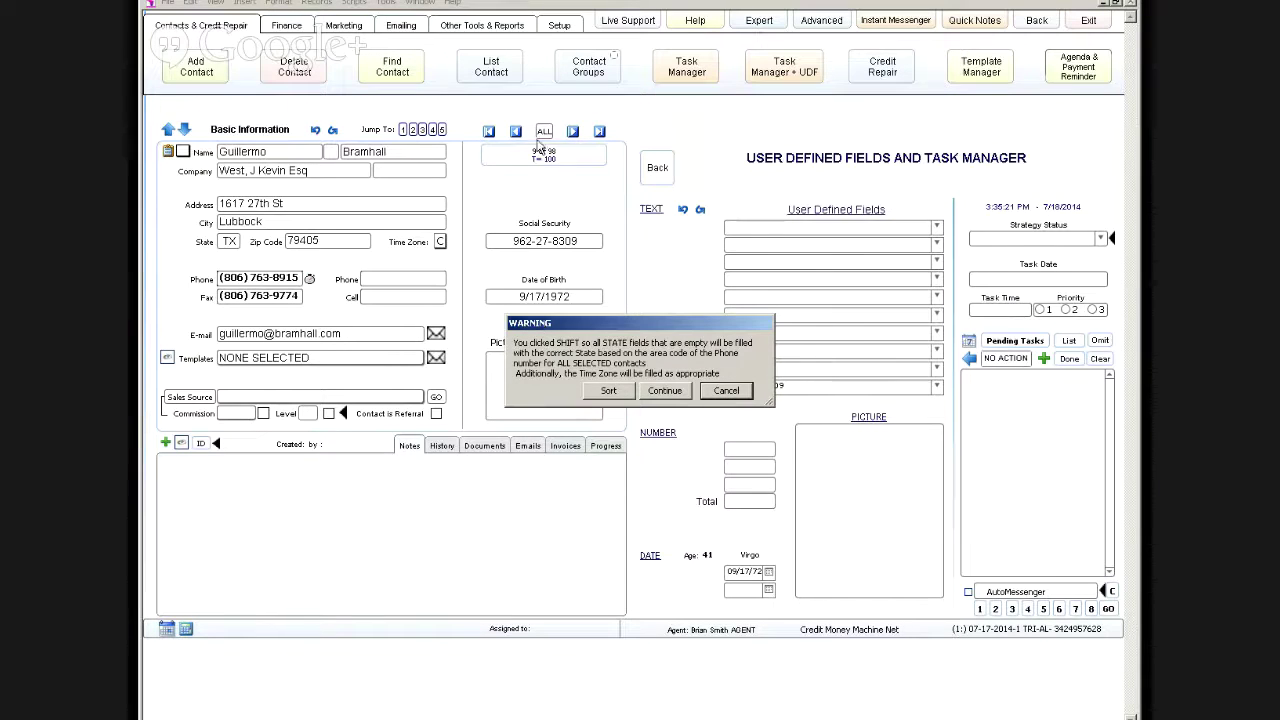
{"action": "left_click", "coordinate": [728, 392]}
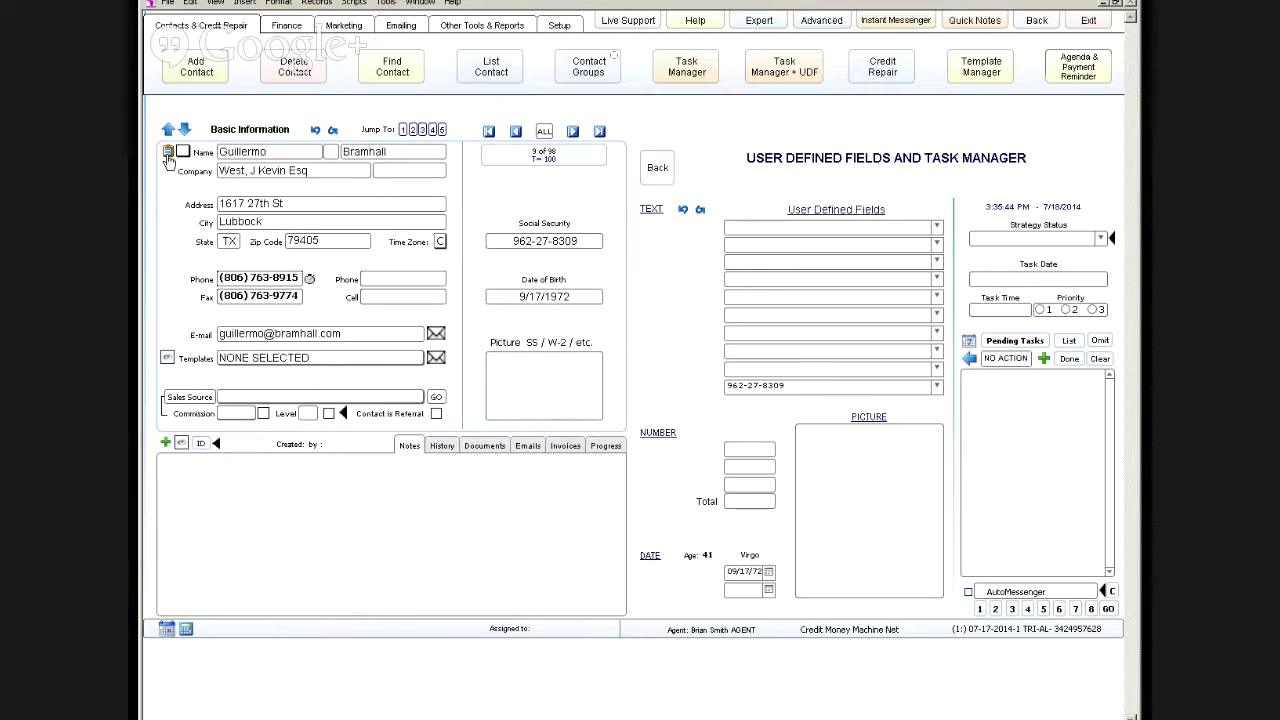
{"action": "left_click", "coordinate": [168, 153]}
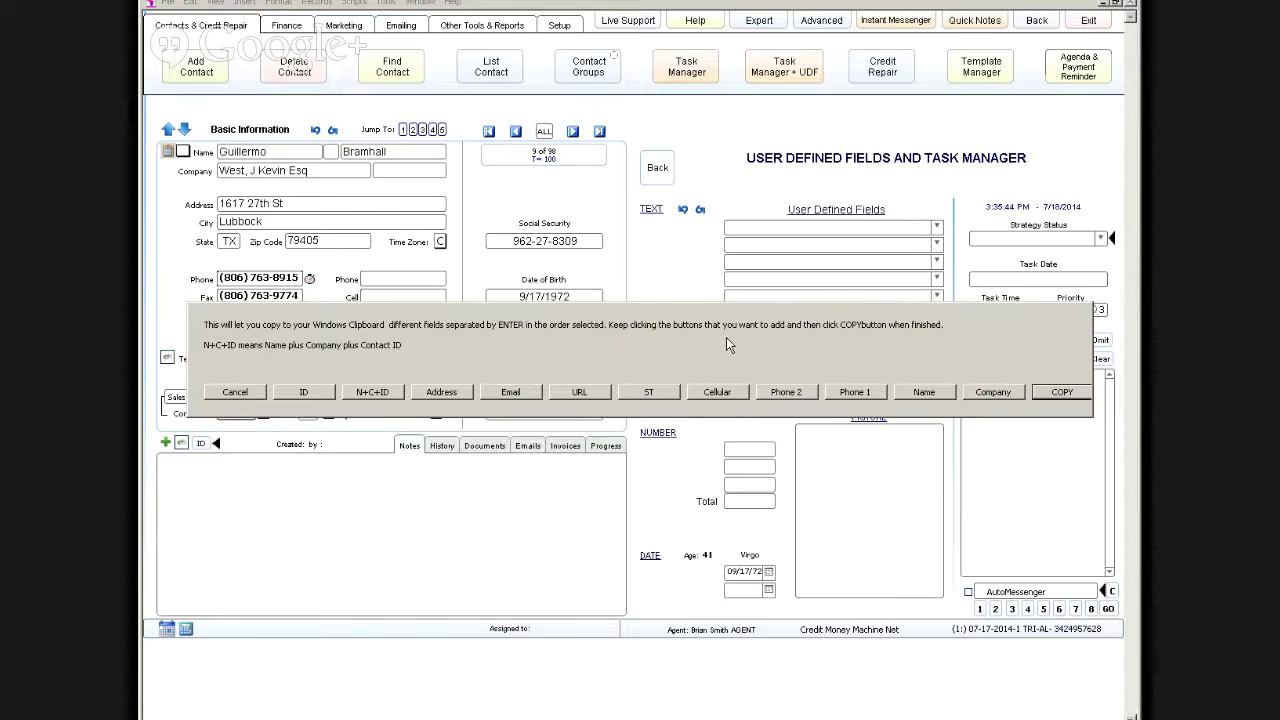
{"action": "left_click", "coordinate": [915, 392]}
{"action": "left_click", "coordinate": [855, 394]}
{"action": "left_click", "coordinate": [1071, 389]}
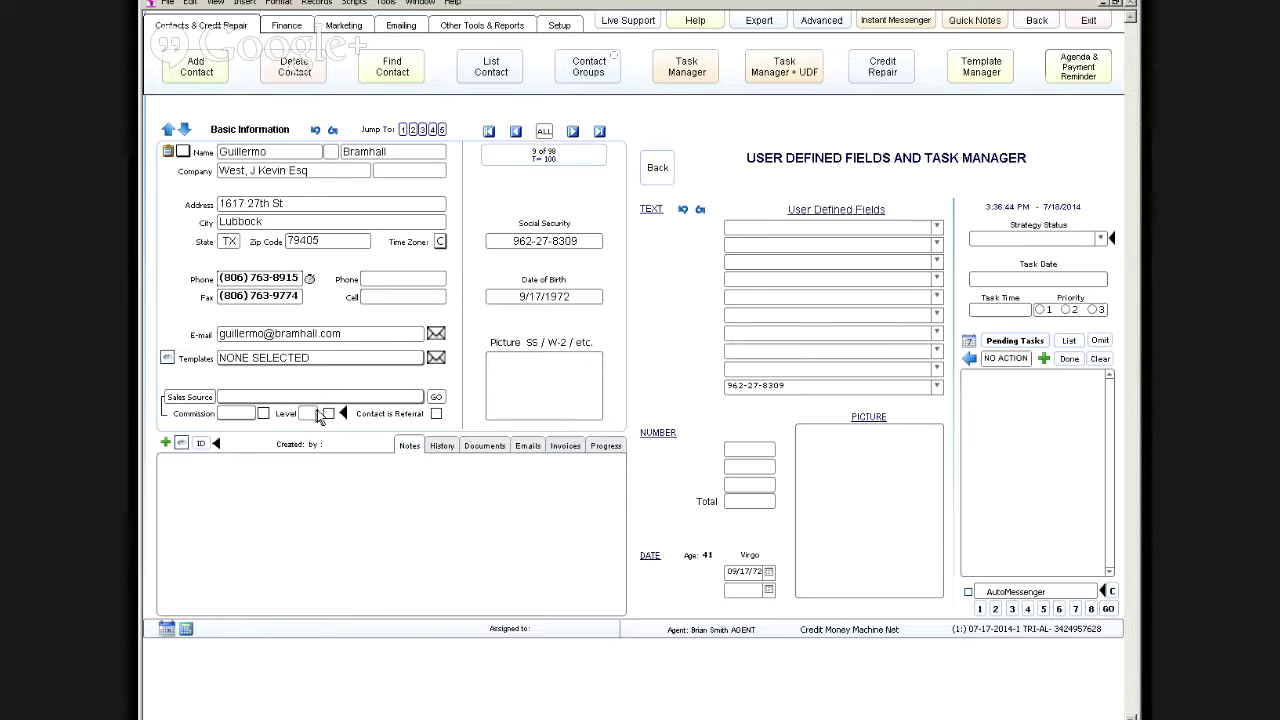
Step: Paste the copied name, company, phone, website and e-mail into a new note and save
{"action": "left_click", "coordinate": [166, 445]}
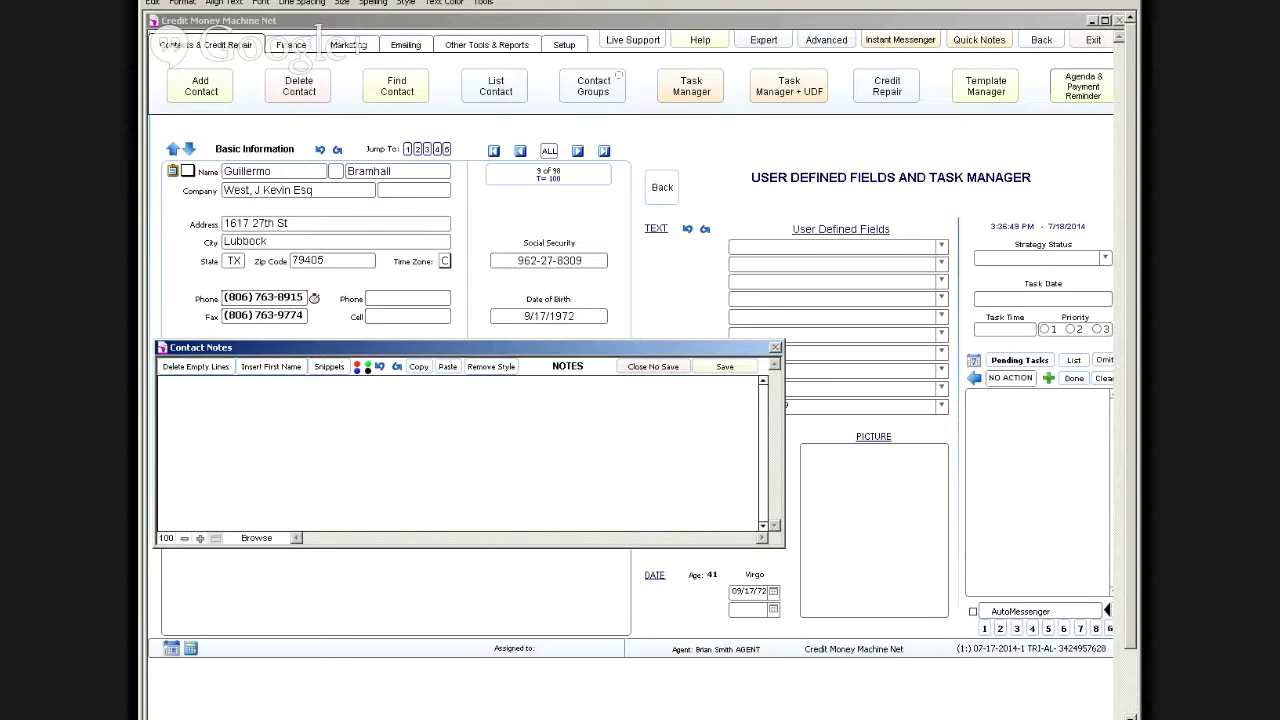
{"action": "key", "text": "ctrl+v"}
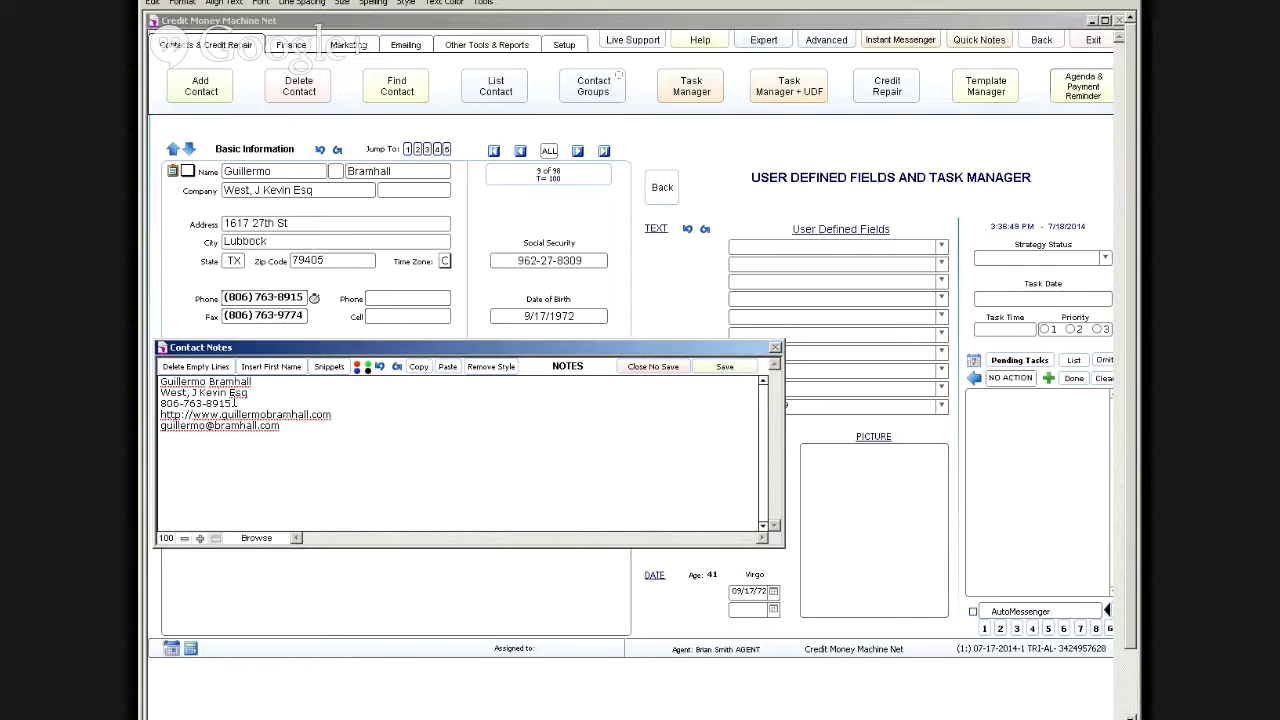
{"action": "right_click", "coordinate": [240, 403]}
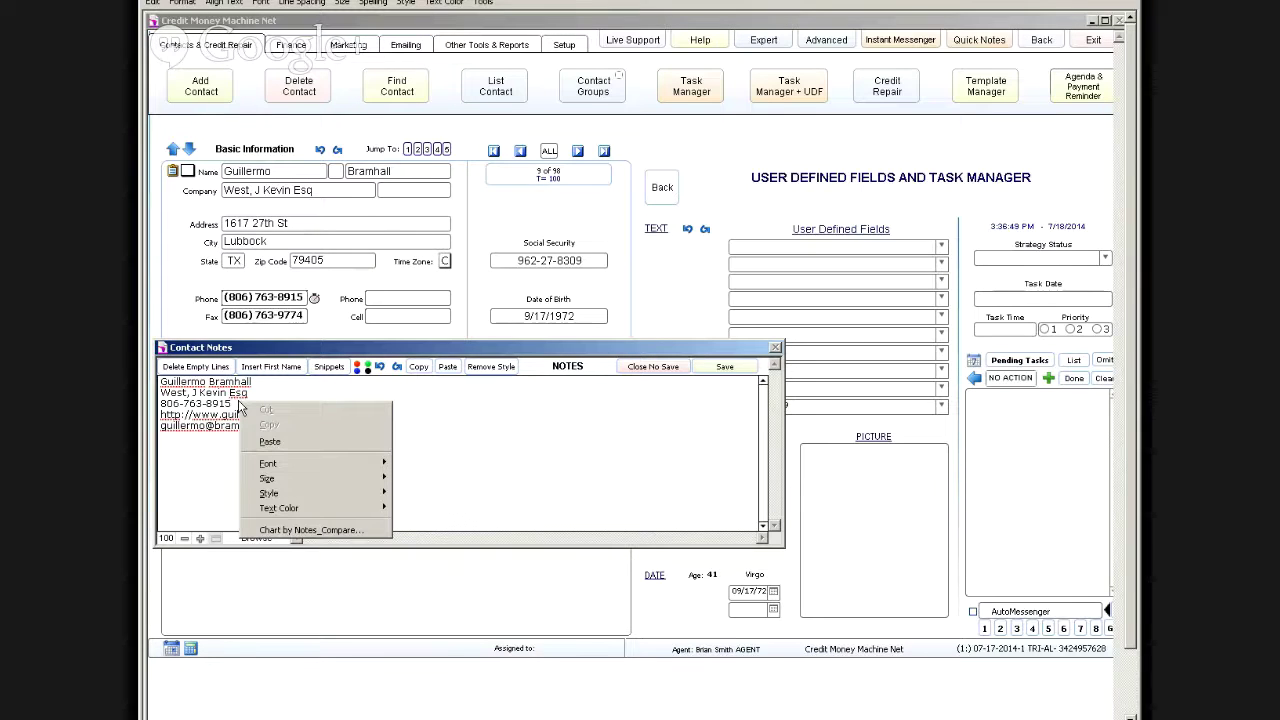
{"action": "left_click", "coordinate": [205, 456]}
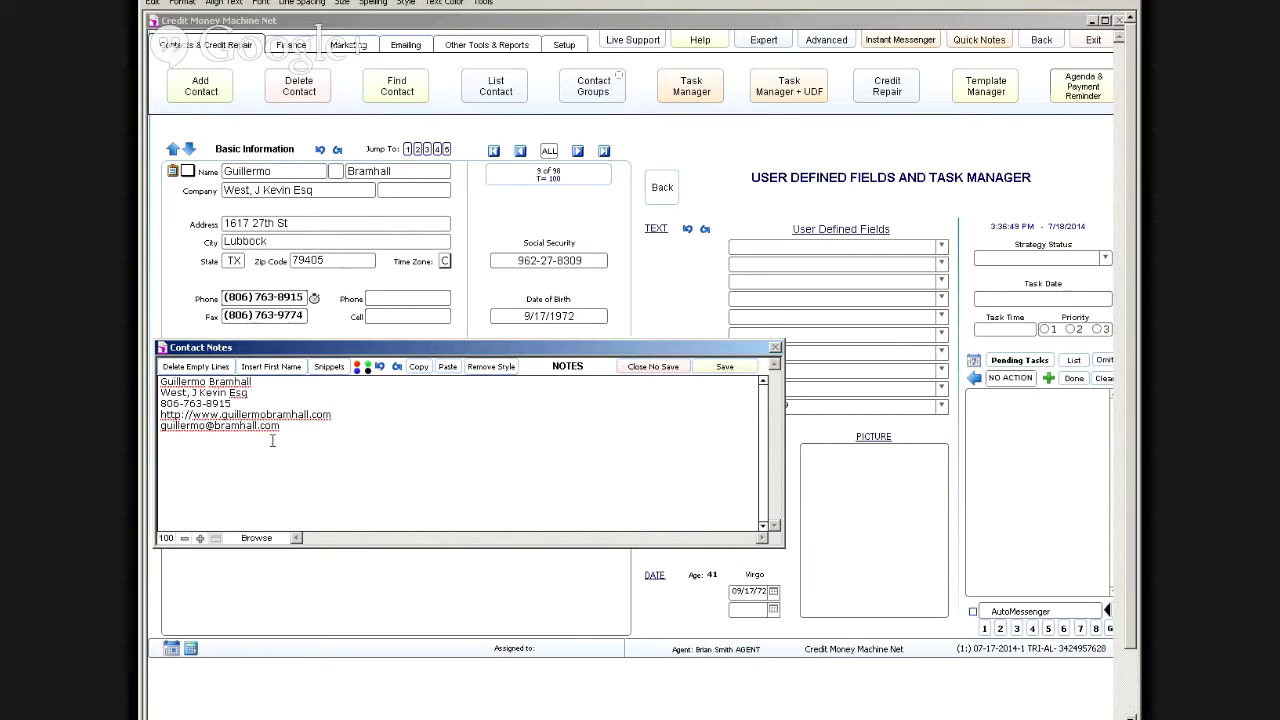
{"action": "left_click", "coordinate": [705, 368]}
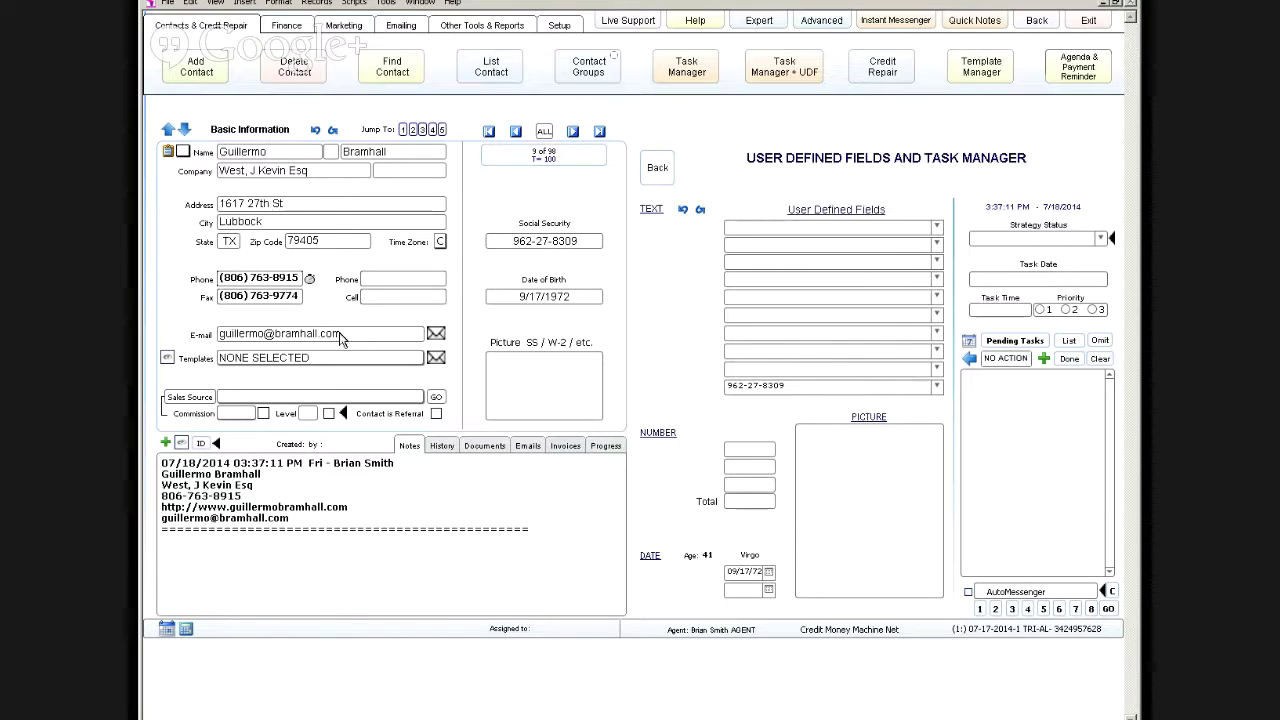
Step: Start an e-mail to the contact, bringing up the INSTANT/NORMAL/OUTLOOK prompt
{"action": "left_click", "coordinate": [436, 336]}
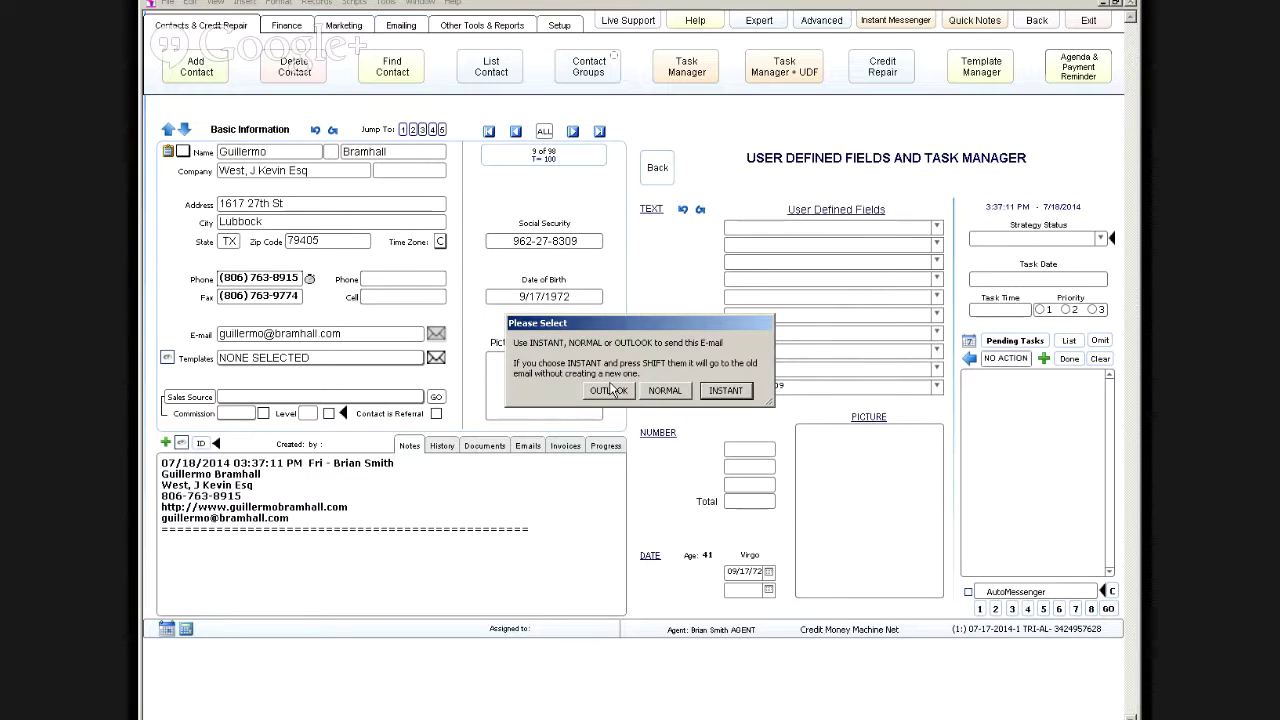
Step: Preview the INSTANT e-mail addressed to this contact, then go back to the record
{"action": "left_click", "coordinate": [726, 390]}
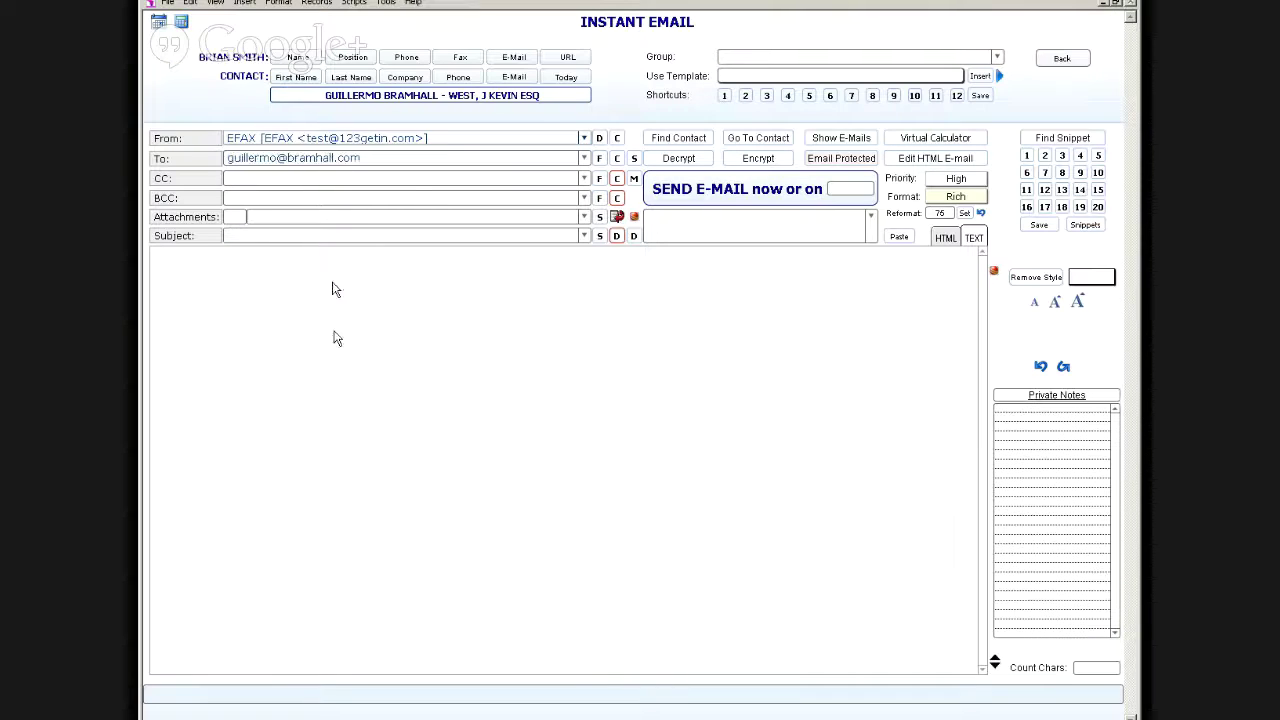
{"action": "left_click", "coordinate": [823, 160]}
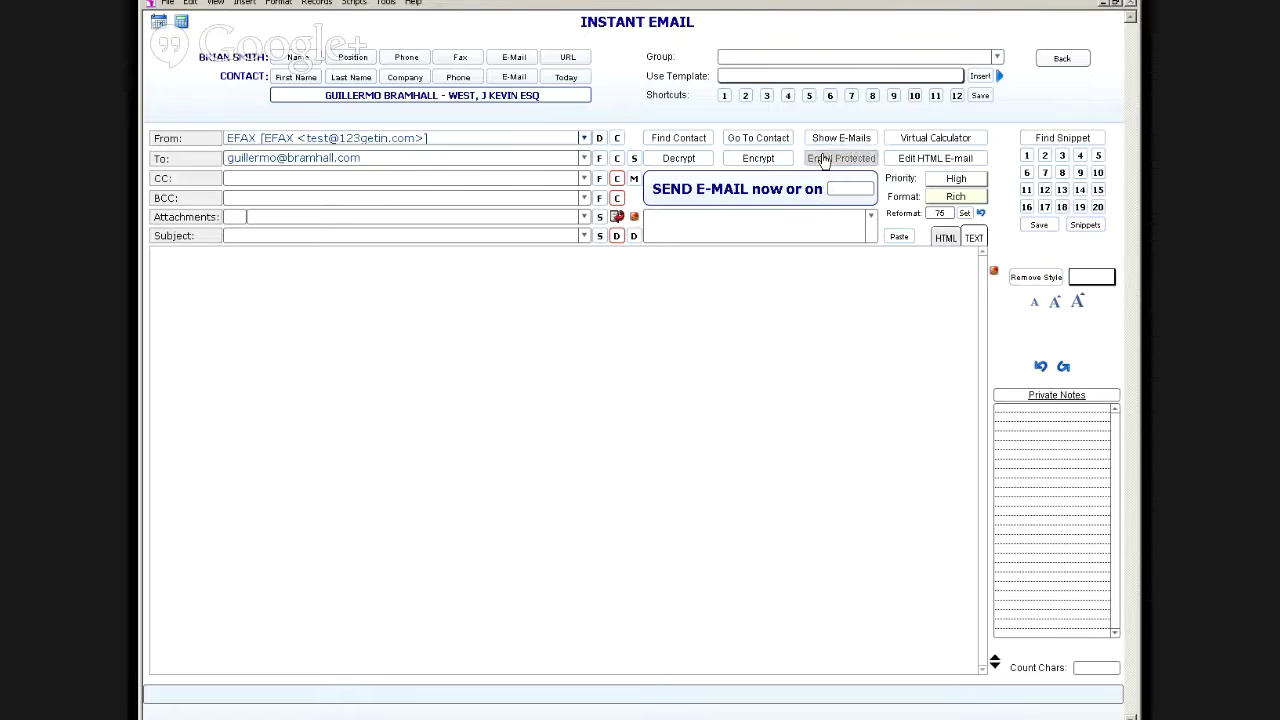
{"action": "left_click", "coordinate": [1066, 60]}
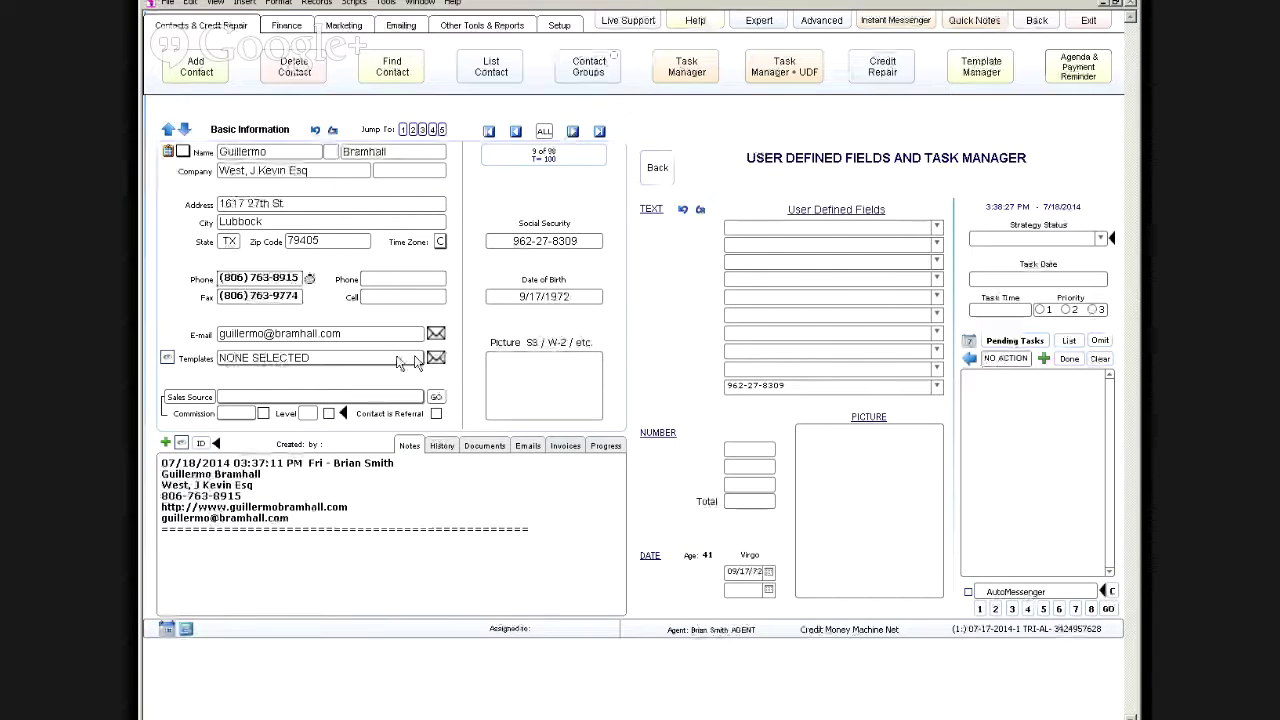
Step: In Template Manager, tag both templates in the MISCELLANEOUS category
{"action": "left_click", "coordinate": [393, 362]}
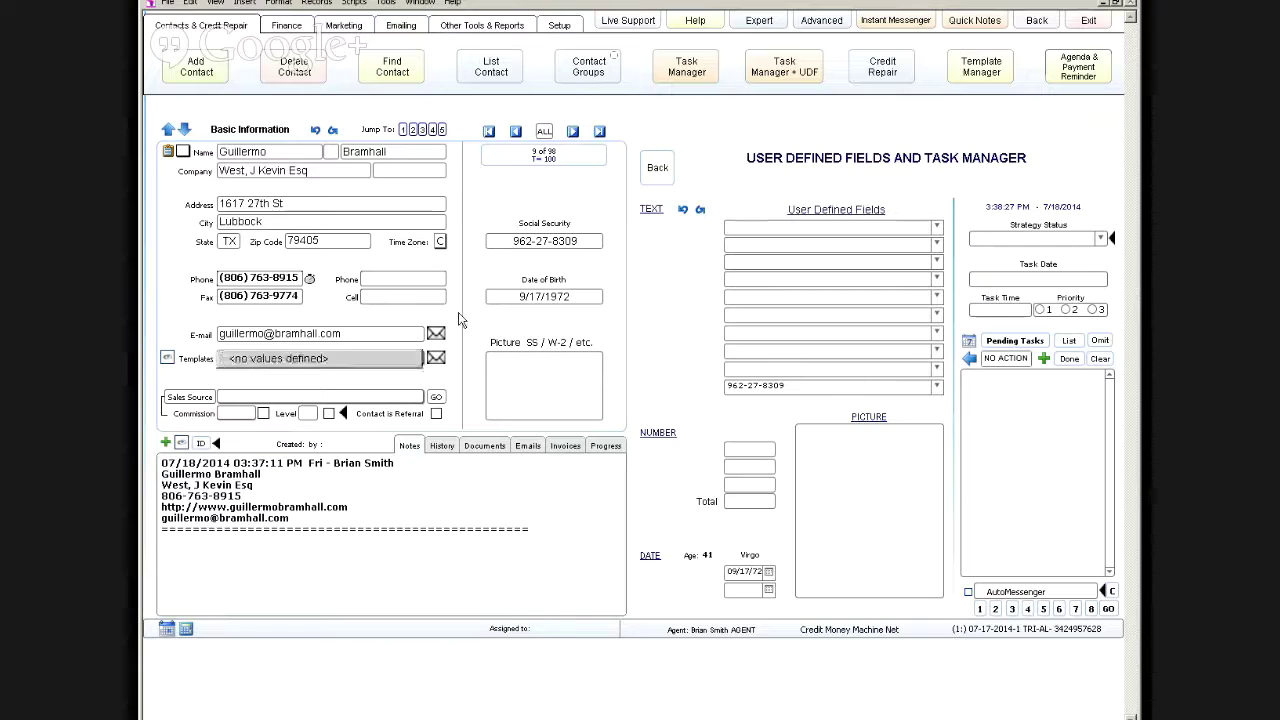
{"action": "left_click", "coordinate": [460, 320]}
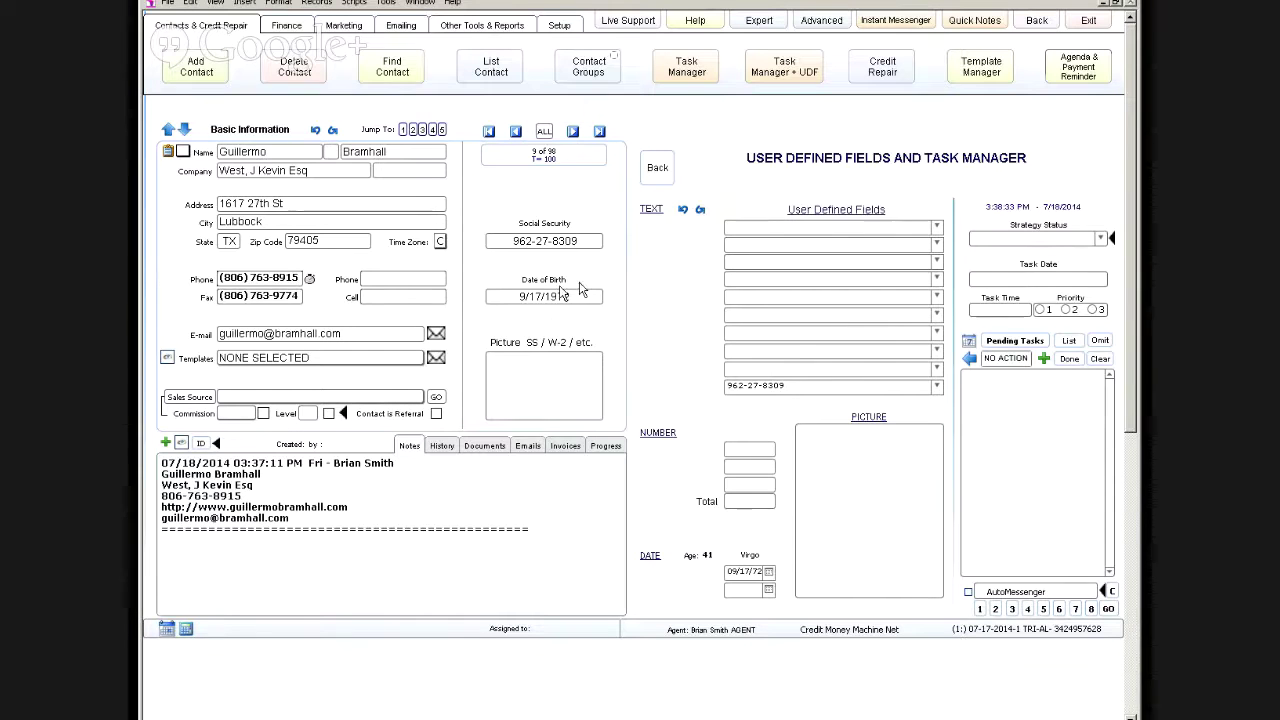
{"action": "left_click", "coordinate": [981, 67]}
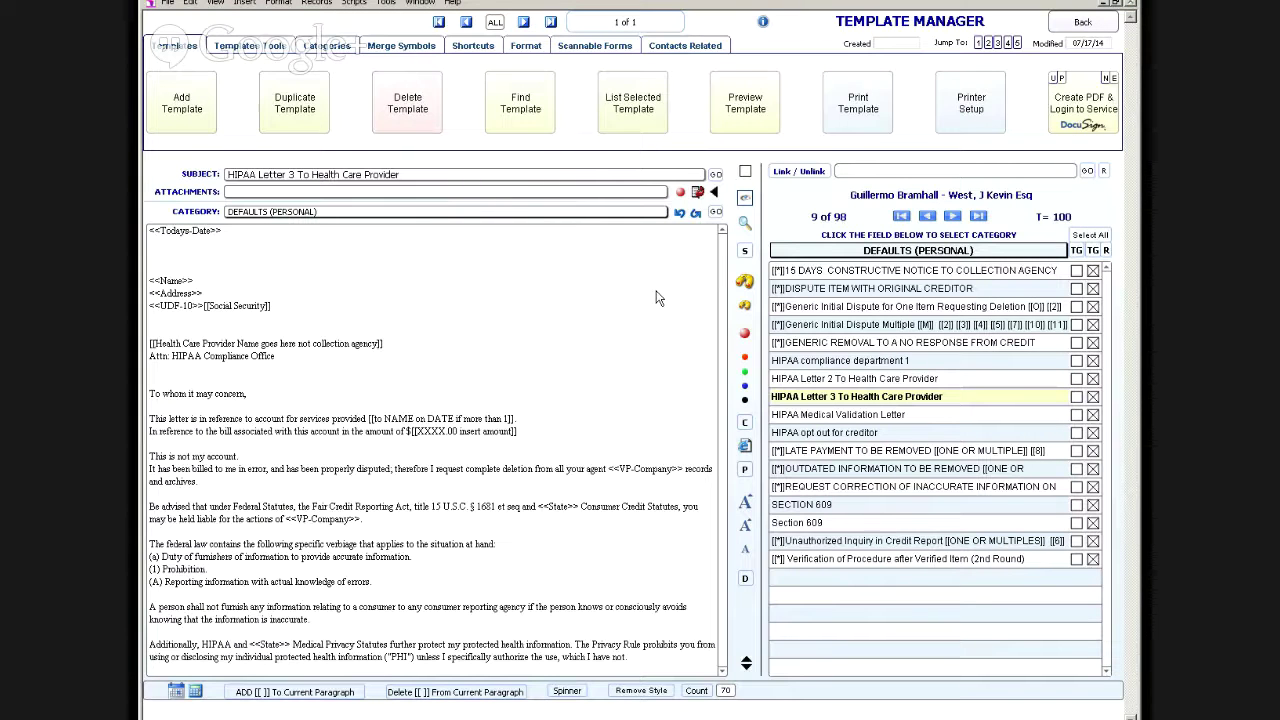
{"action": "left_click", "coordinate": [922, 250]}
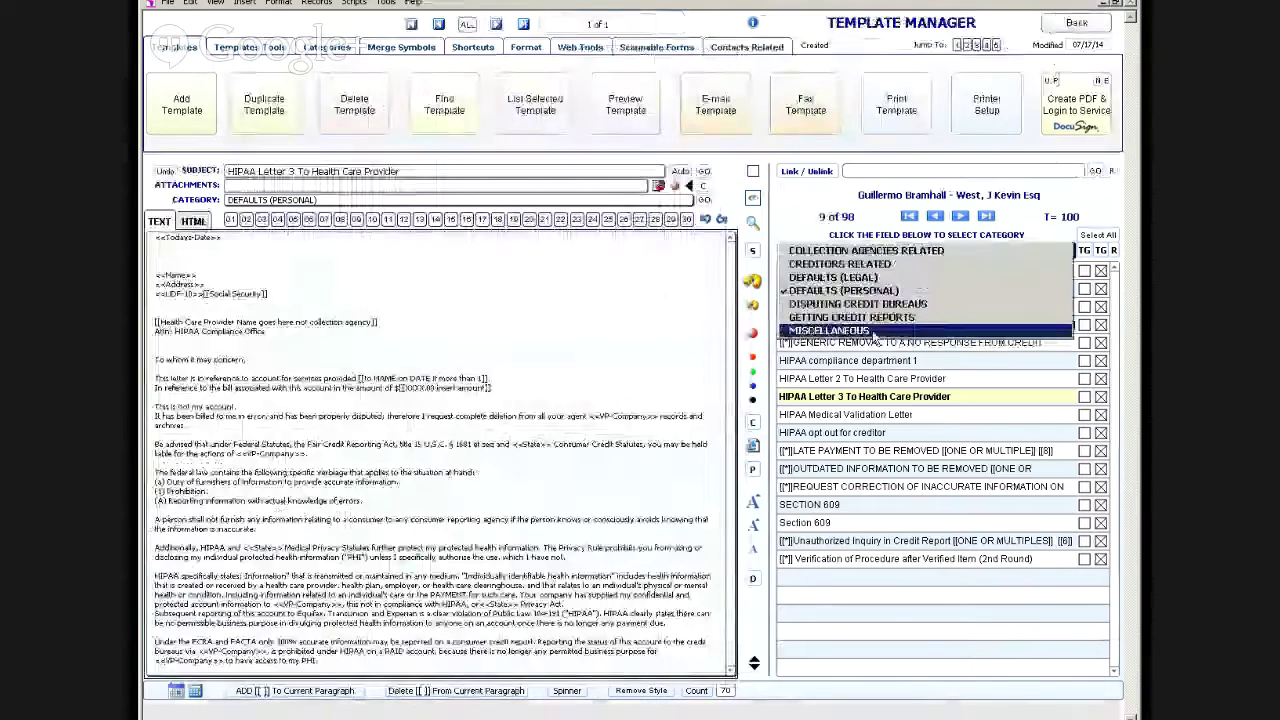
{"action": "left_click", "coordinate": [872, 329]}
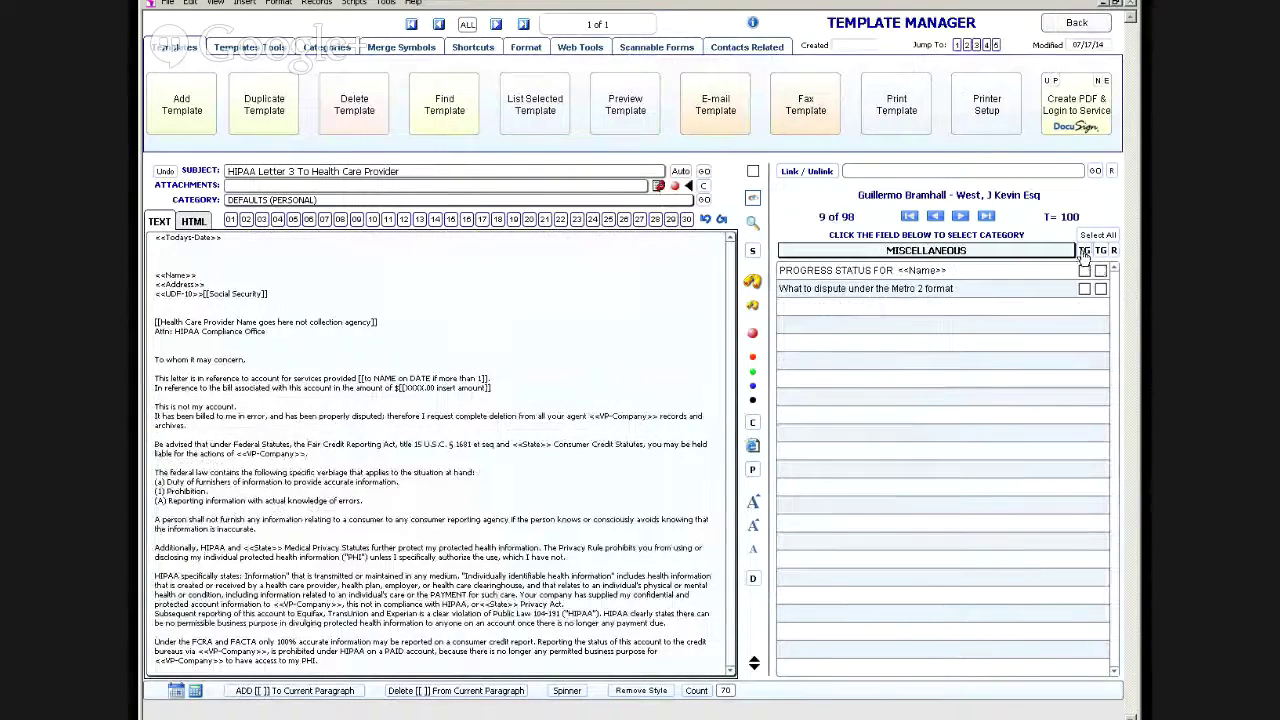
{"action": "left_click", "coordinate": [1084, 252]}
{"action": "key", "text": "Return"}
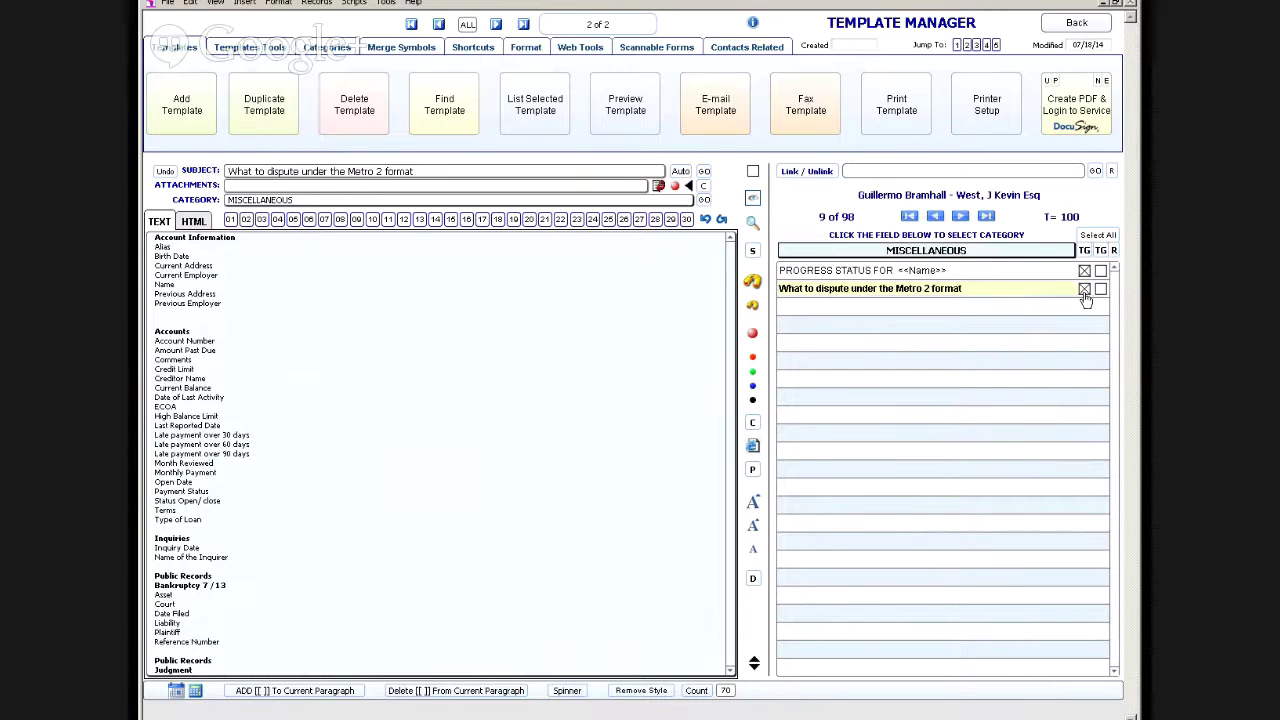
Step: Open the Metro 2 dispute template with enlarged text, read through it, and return to the contact
{"action": "left_click", "coordinate": [914, 292]}
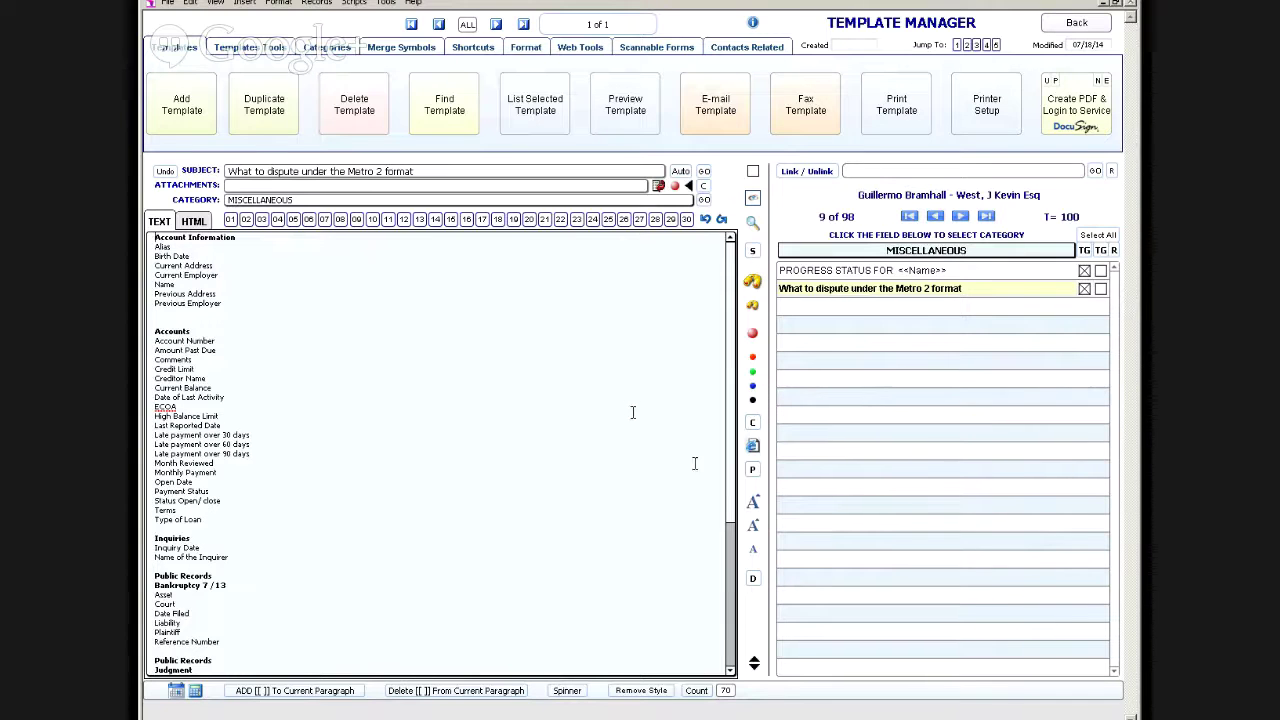
{"action": "left_click", "coordinate": [752, 528]}
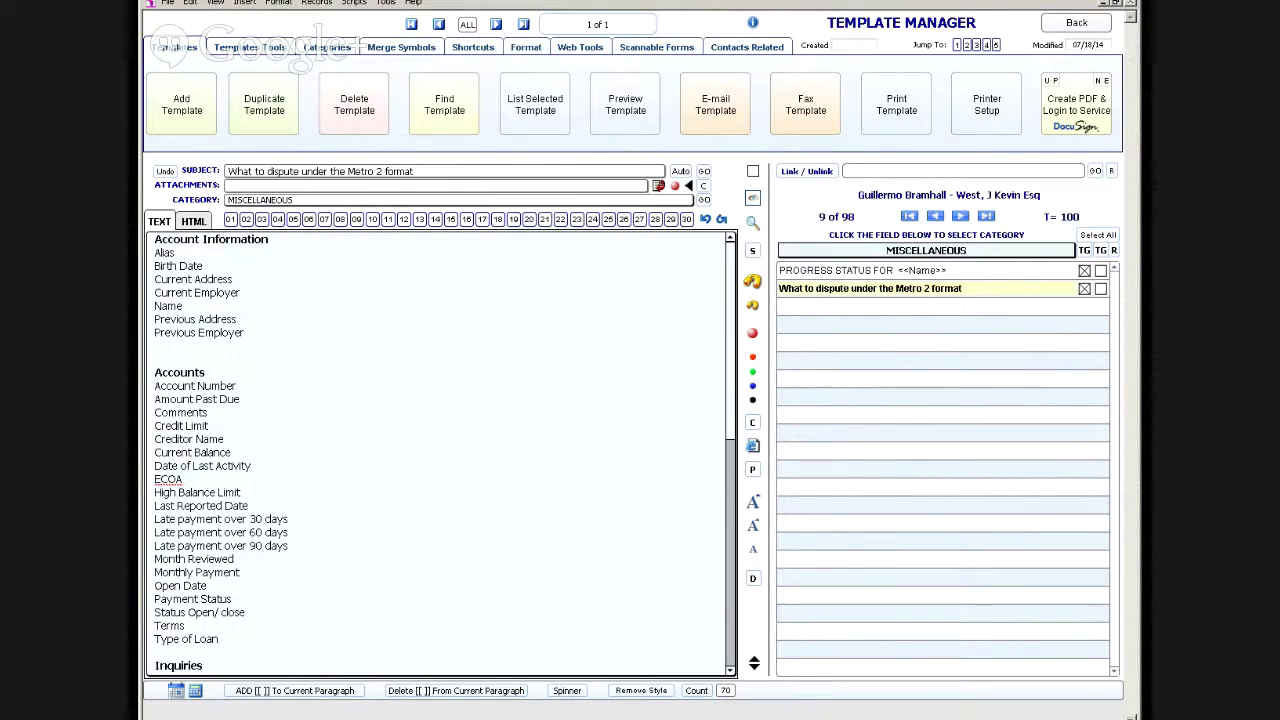
{"action": "scroll", "coordinate": [440, 450], "scroll_direction": "down", "scroll_amount": 5}
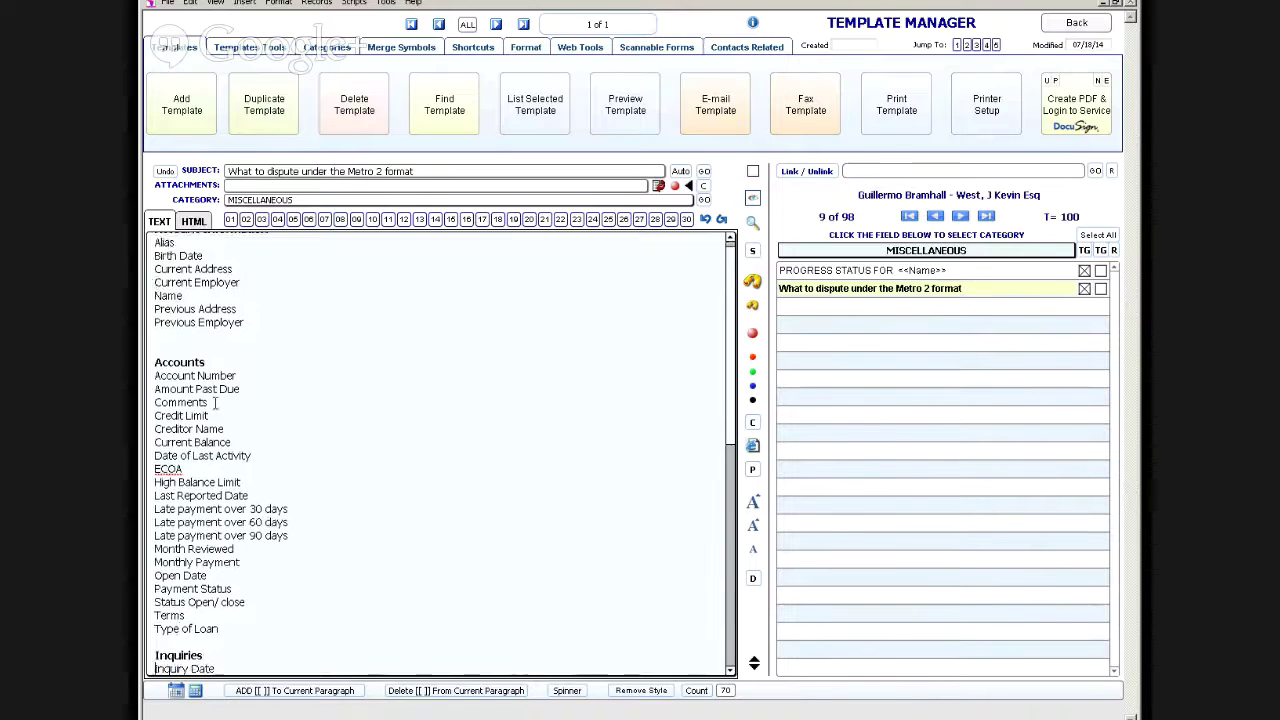
{"action": "scroll", "coordinate": [155, 668], "scroll_direction": "down", "scroll_amount": 8}
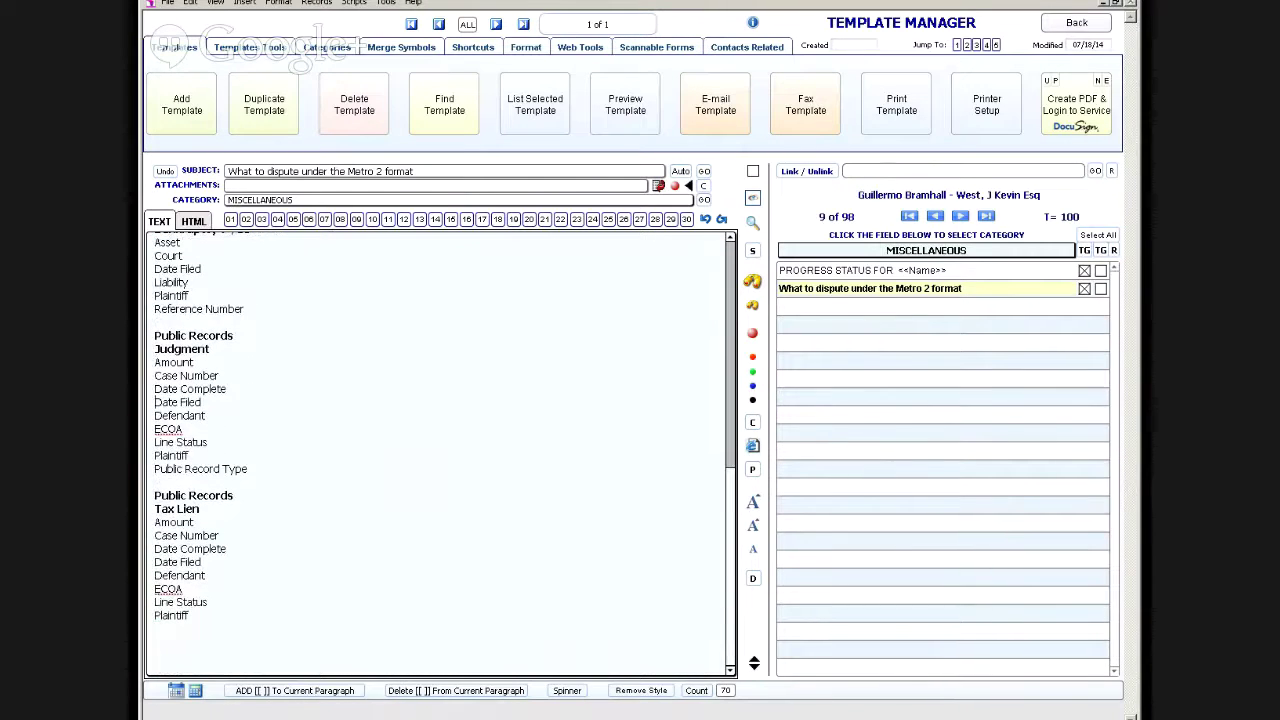
{"action": "scroll", "coordinate": [440, 450], "scroll_direction": "up", "scroll_amount": 3}
{"action": "key", "text": "Down"}
{"action": "key", "text": "Down"}
{"action": "key", "text": "Down"}
{"action": "key", "text": "Down"}
{"action": "key", "text": "Down"}
{"action": "key", "text": "Down"}
{"action": "key", "text": "Down"}
{"action": "key", "text": "Down"}
{"action": "key", "text": "Down"}
{"action": "key", "text": "Down"}
{"action": "key", "text": "Down"}
{"action": "key", "text": "Down"}
{"action": "key", "text": "Down"}
{"action": "key", "text": "Down"}
{"action": "key", "text": "Down"}
{"action": "key", "text": "Down"}
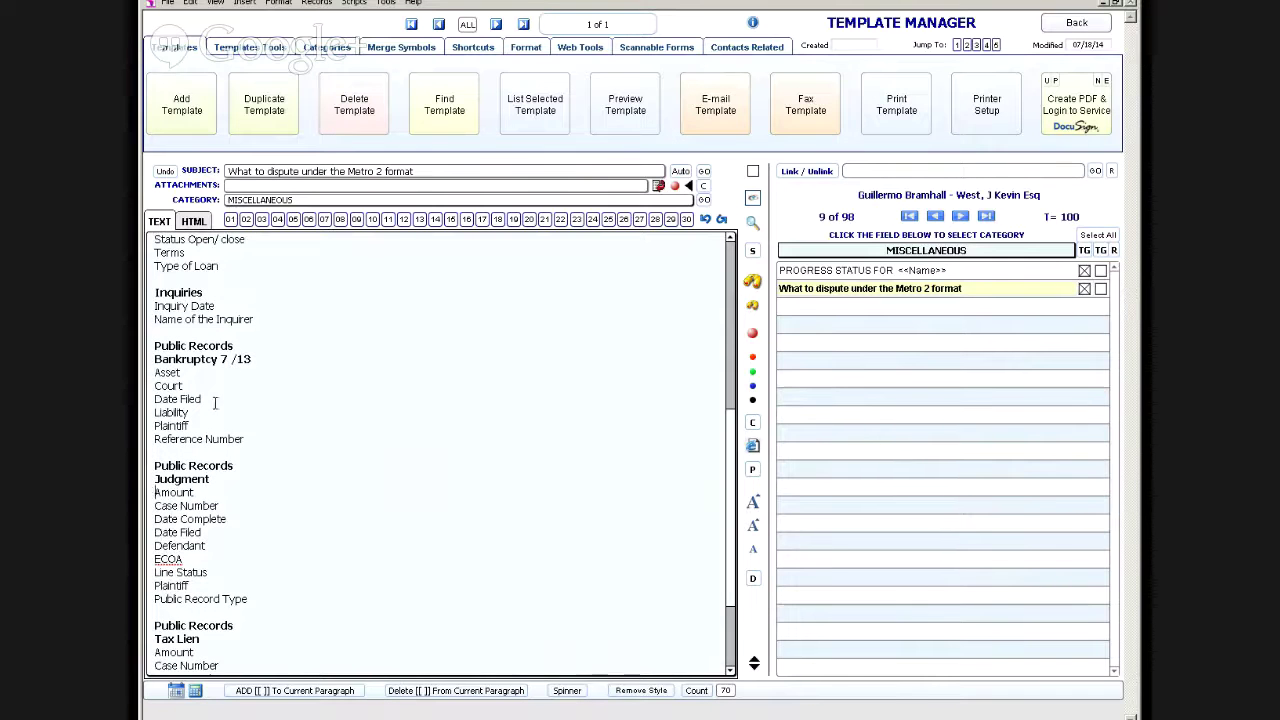
{"action": "key", "text": "Down"}
{"action": "key", "text": "Down"}
{"action": "key", "text": "Down"}
{"action": "key", "text": "Down"}
{"action": "key", "text": "Down"}
{"action": "key", "text": "Down"}
{"action": "key", "text": "Down"}
{"action": "key", "text": "Down"}
{"action": "key", "text": "Down"}
{"action": "key", "text": "Down"}
{"action": "key", "text": "Down"}
{"action": "key", "text": "Down"}
{"action": "key", "text": "Down"}
{"action": "key", "text": "Down"}
{"action": "key", "text": "Down"}
{"action": "key", "text": "Down"}
{"action": "key", "text": "Down"}
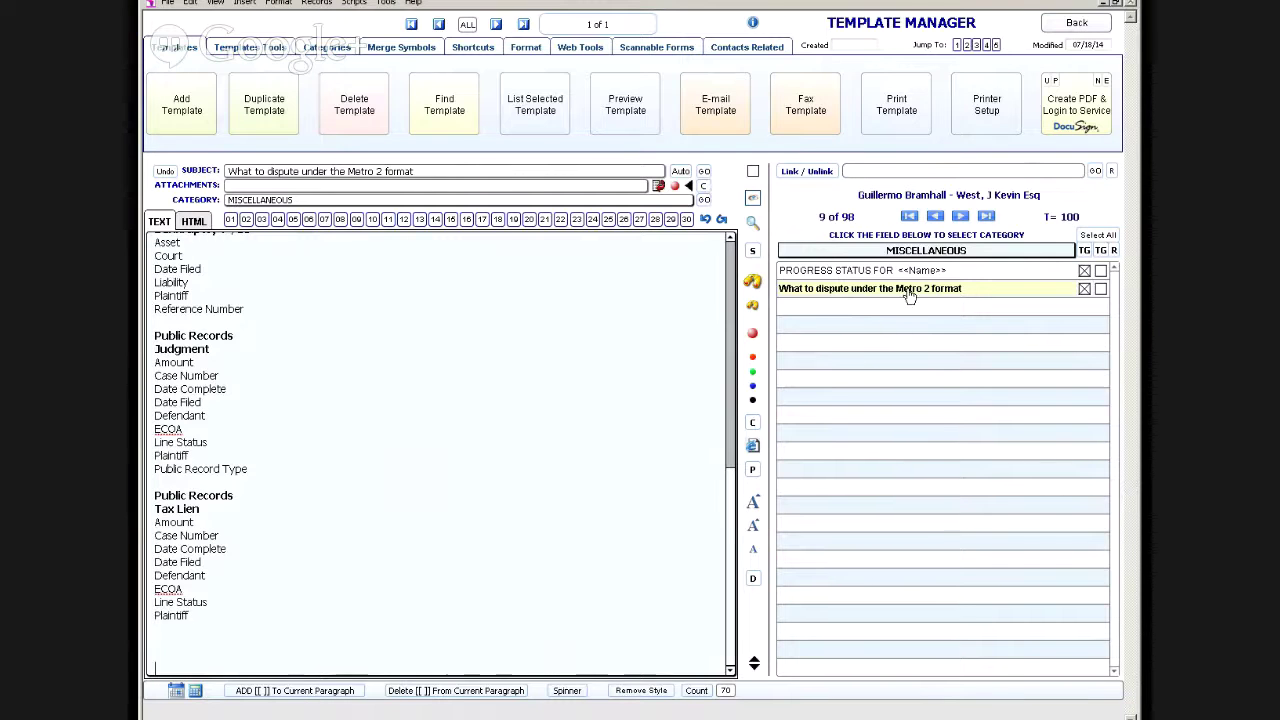
{"action": "left_click", "coordinate": [1076, 22]}
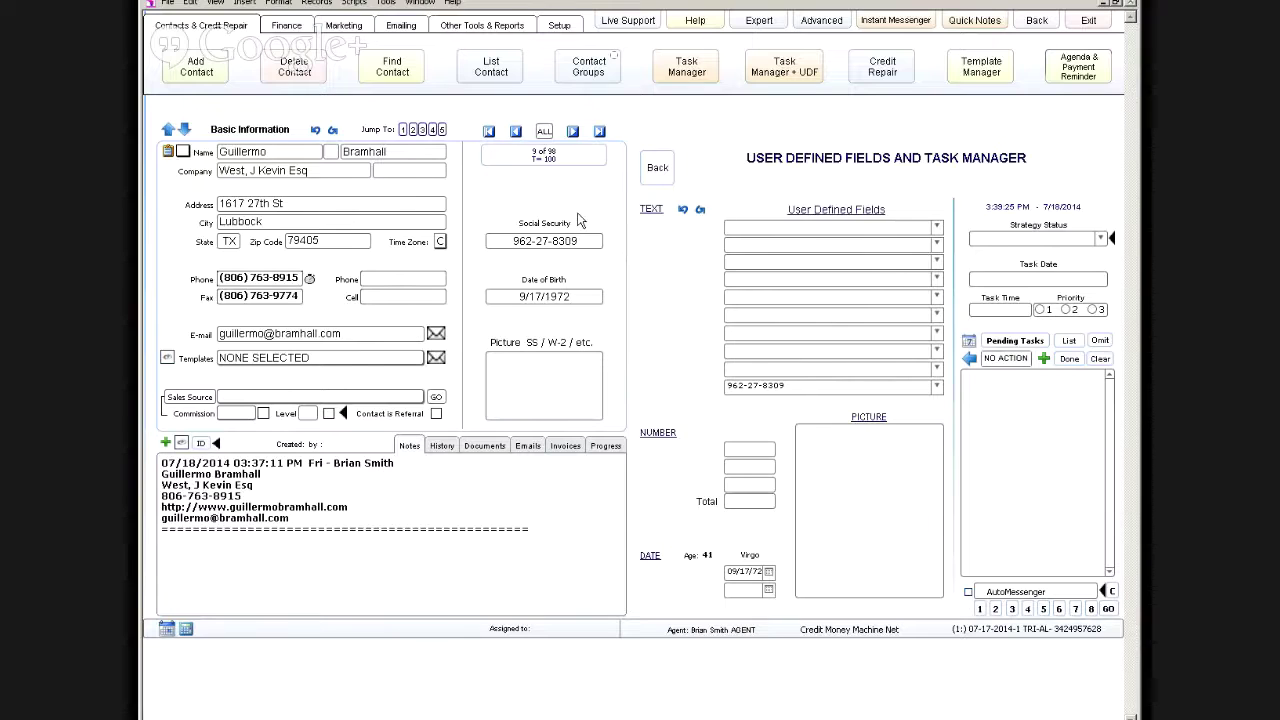
Step: Assign the PROGRESS STATUS FOR <<Name>> template and preview its INSTANT e-mail before returning
{"action": "left_click", "coordinate": [335, 365]}
{"action": "left_click", "coordinate": [335, 362]}
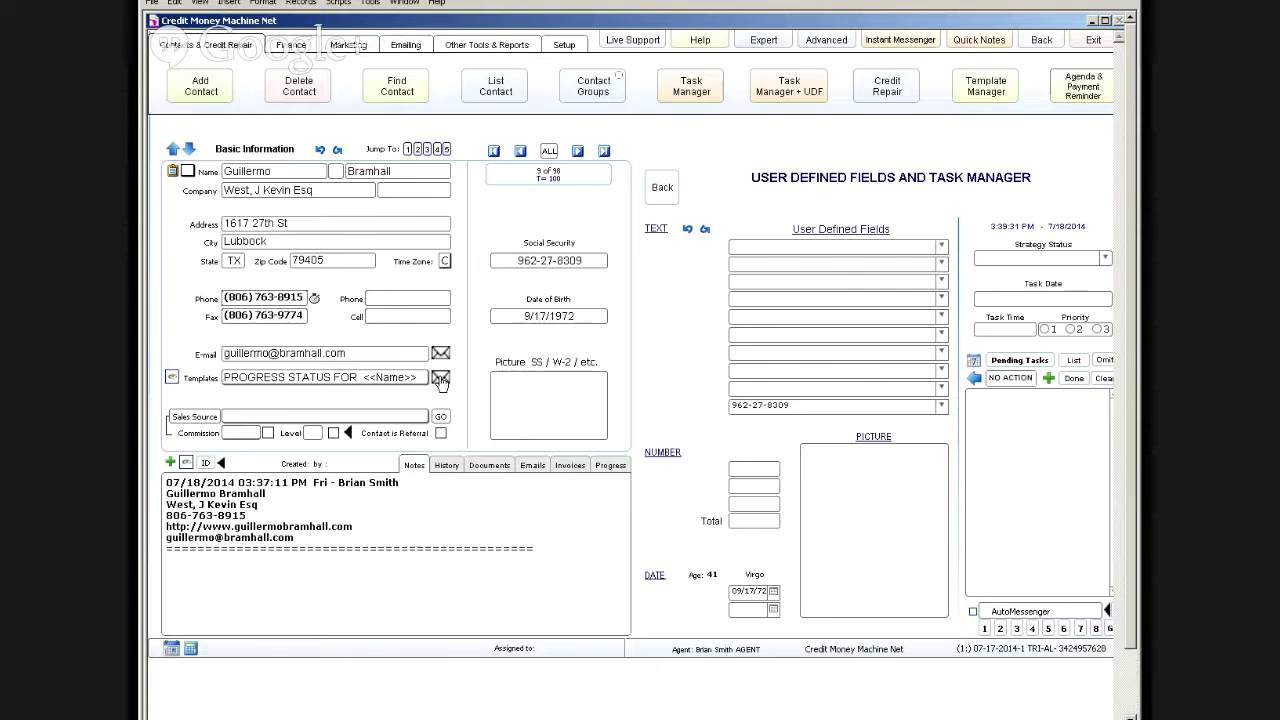
{"action": "left_click", "coordinate": [441, 379]}
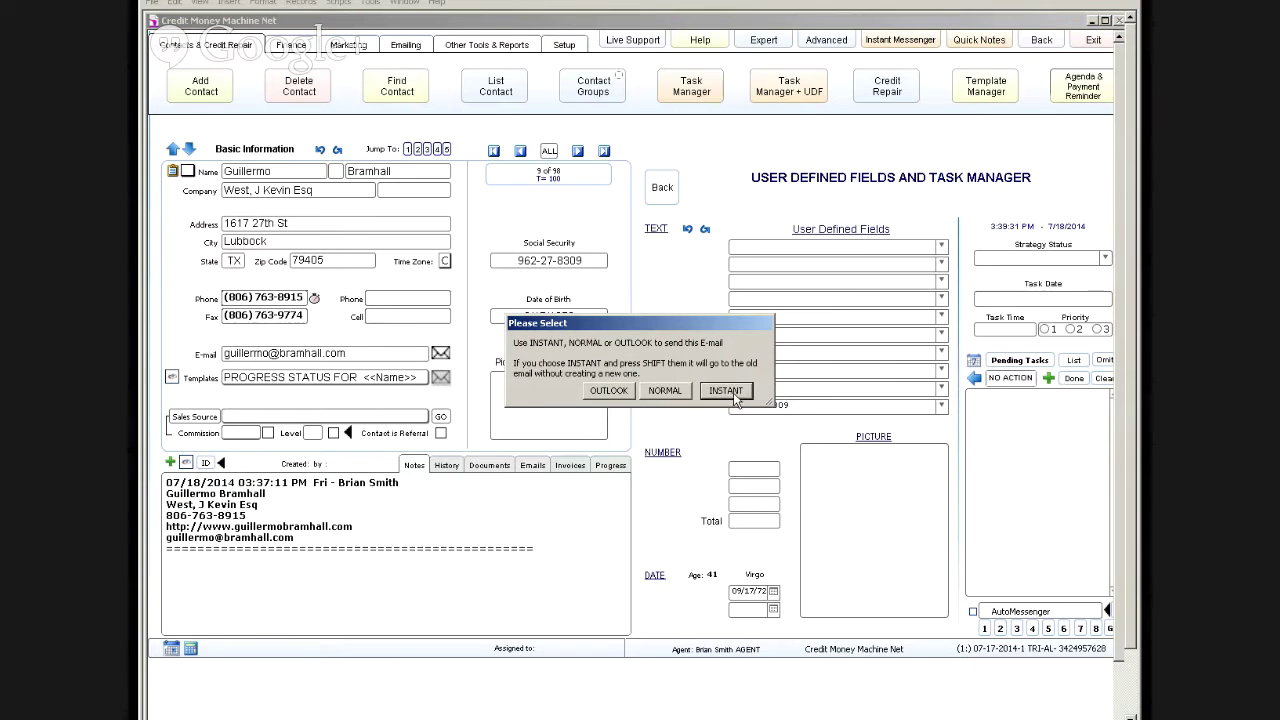
{"action": "left_click", "coordinate": [726, 391]}
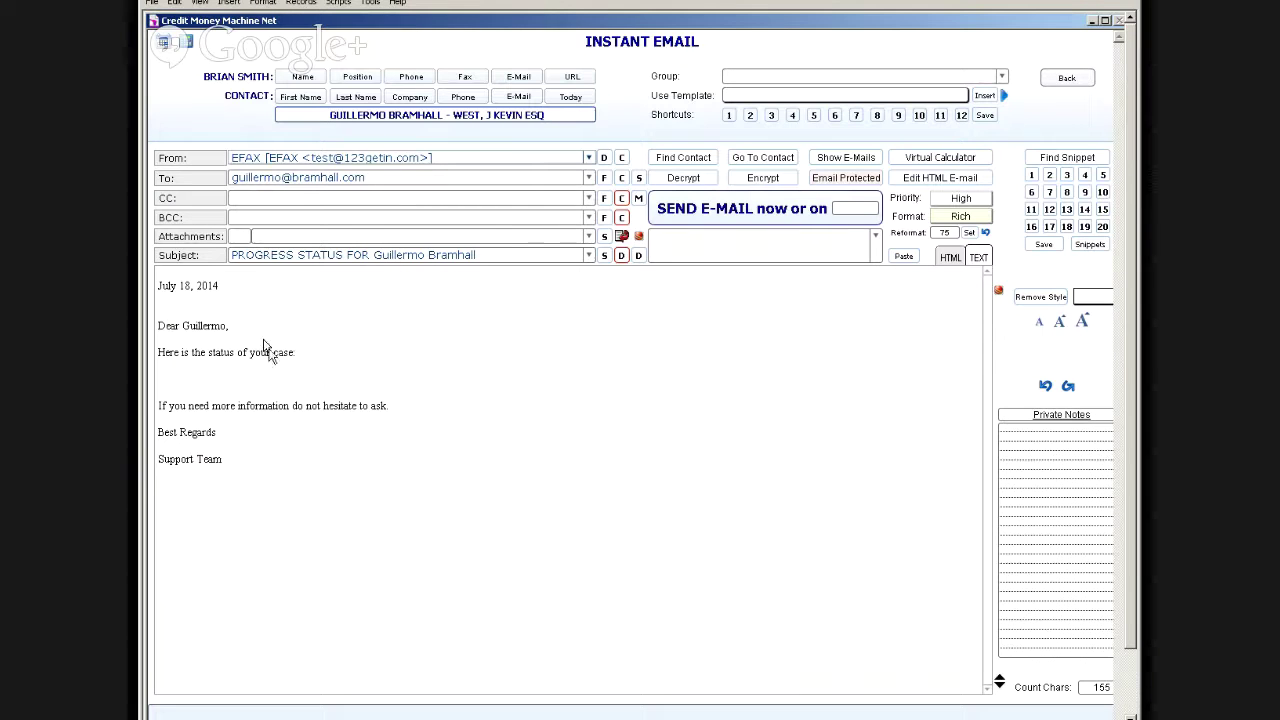
{"action": "left_click", "coordinate": [1066, 78]}
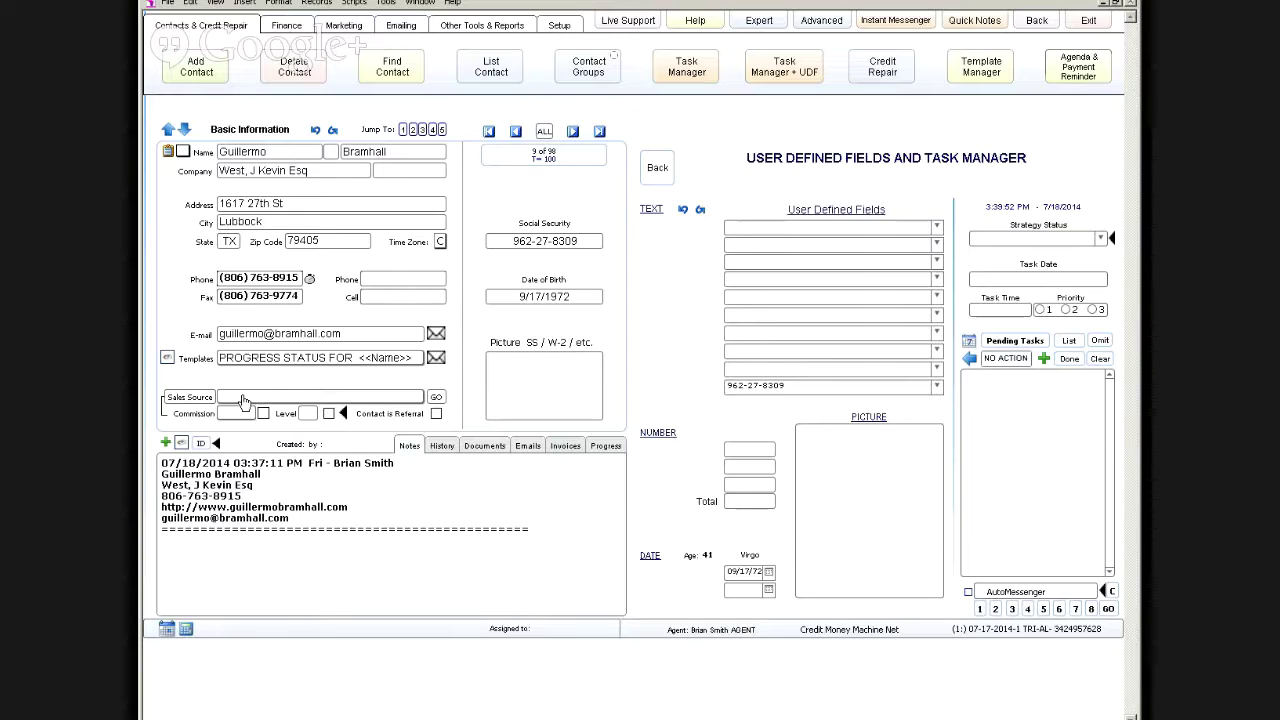
Step: On the first record, tick Contact is Referral for the CURRENT contact, then list all 98 contacts
{"action": "left_click", "coordinate": [488, 131]}
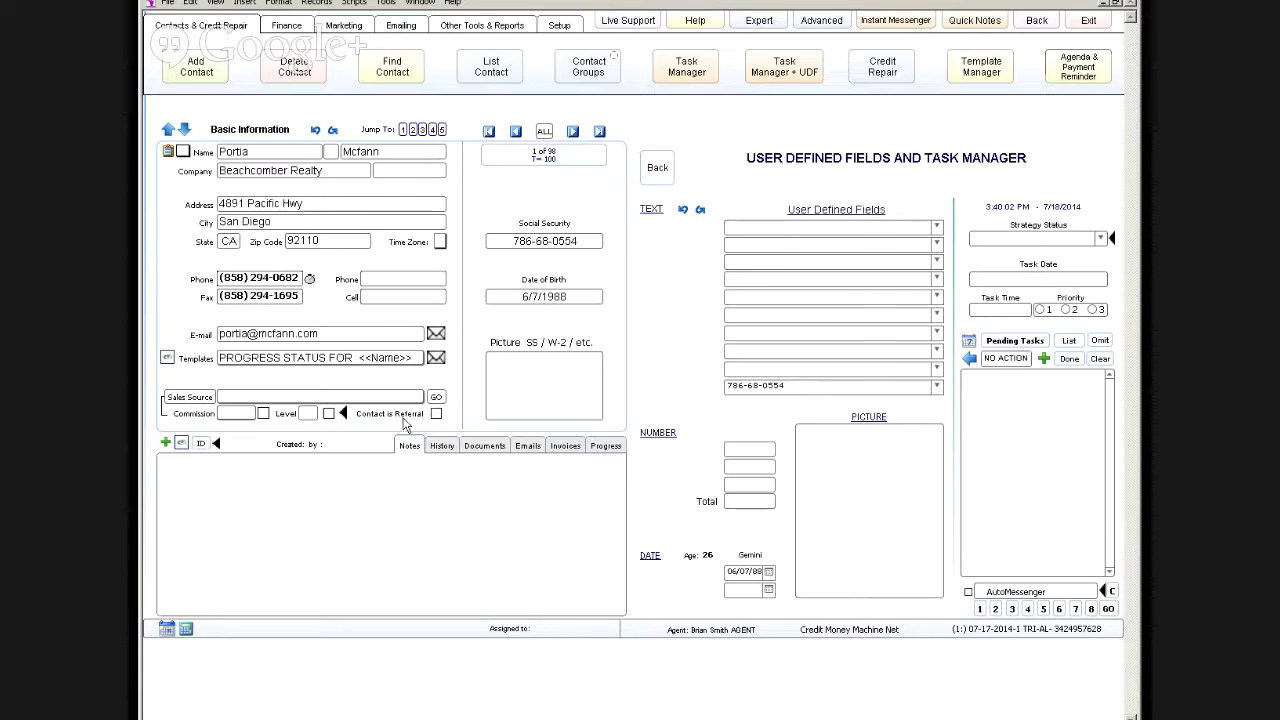
{"action": "left_click", "coordinate": [436, 416]}
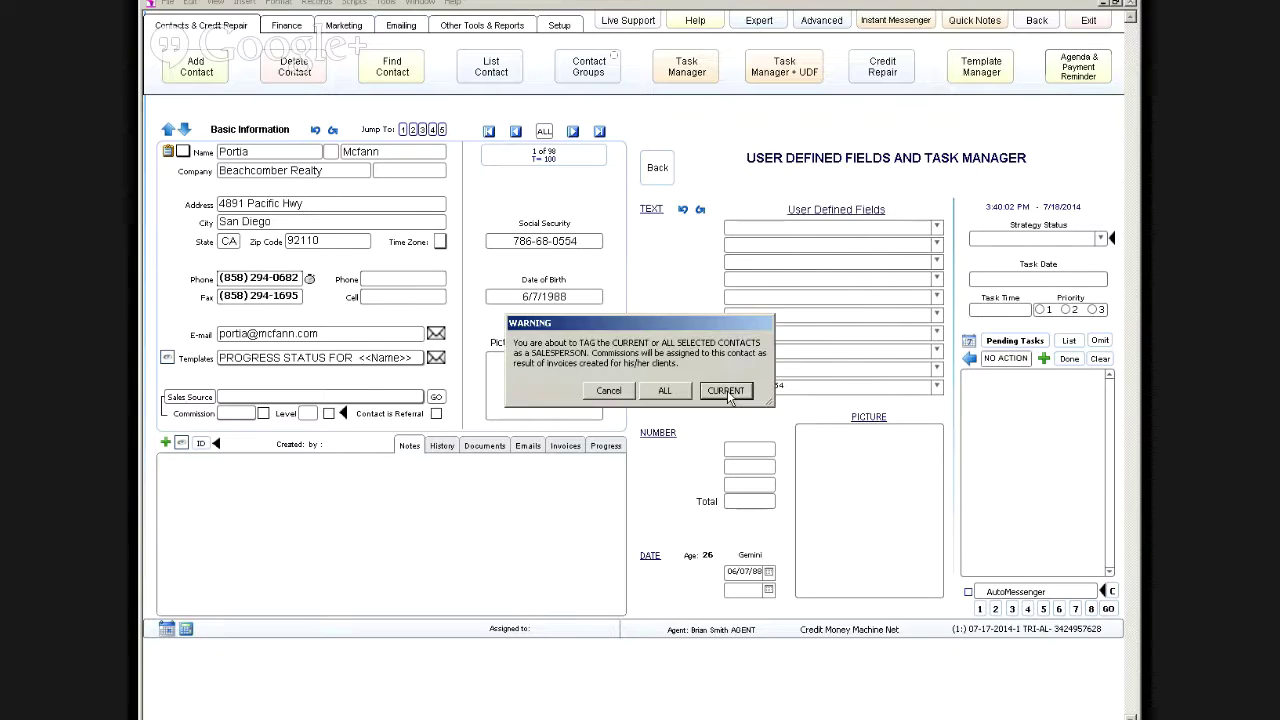
{"action": "left_click", "coordinate": [737, 390]}
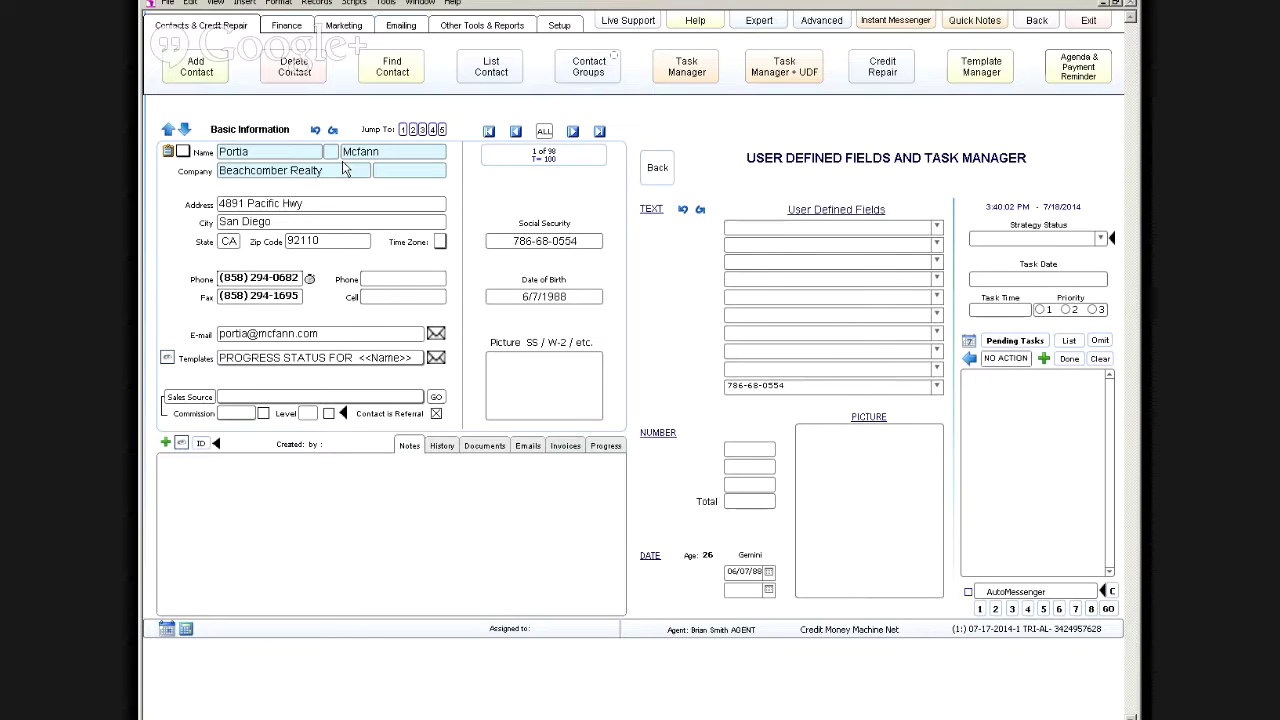
{"action": "left_click", "coordinate": [512, 70]}
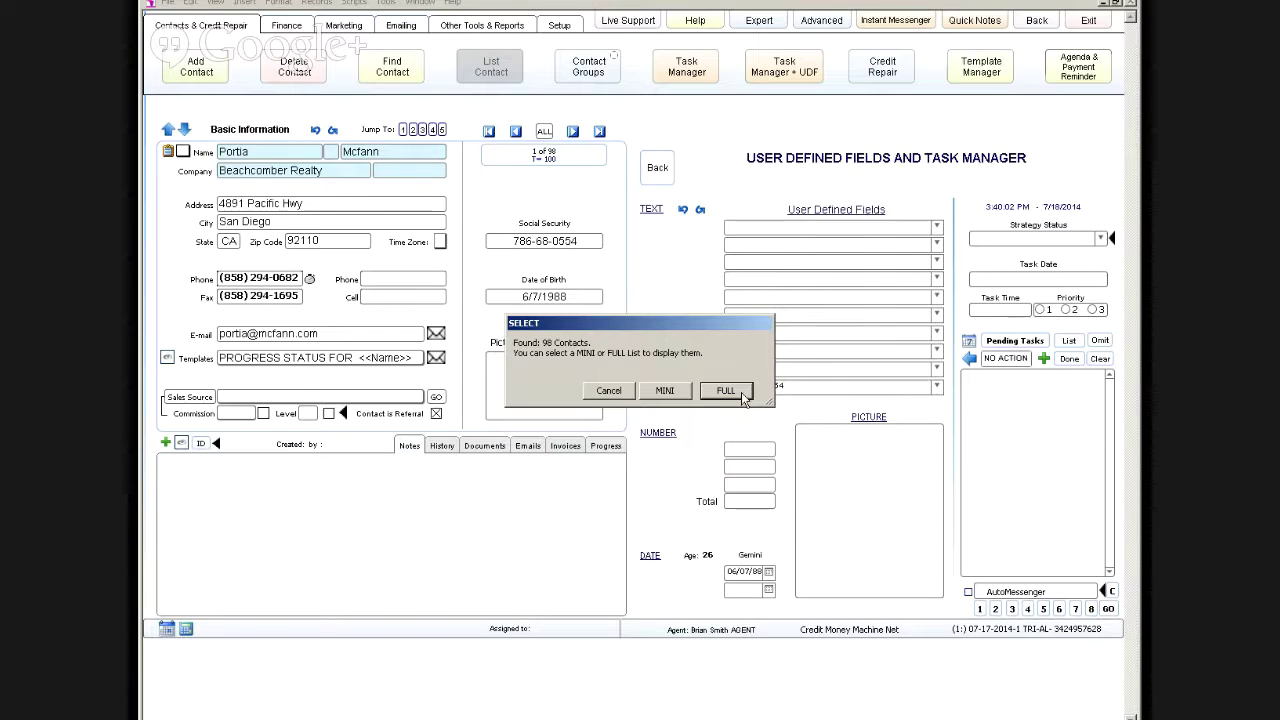
Step: Show the FULL 98-contact list, page back to the top, and return to the detail view
{"action": "left_click", "coordinate": [744, 397]}
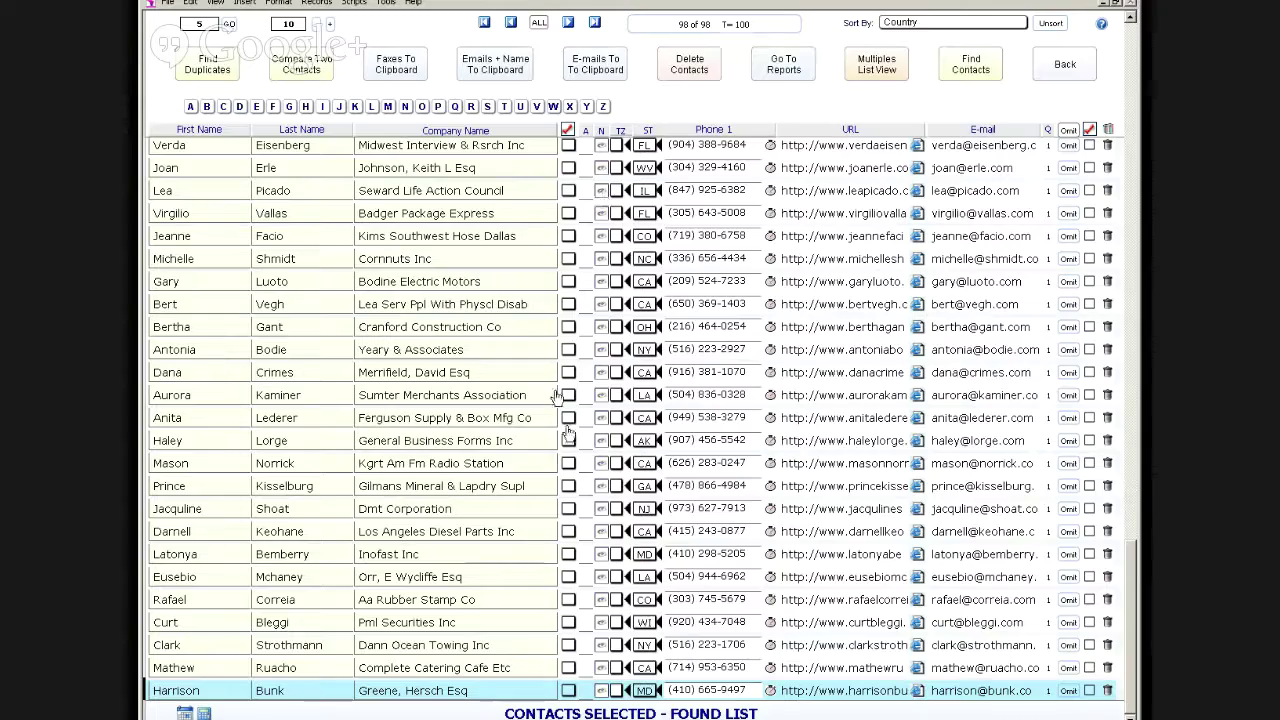
{"action": "left_click", "coordinate": [1135, 50]}
{"action": "left_click", "coordinate": [1133, 48]}
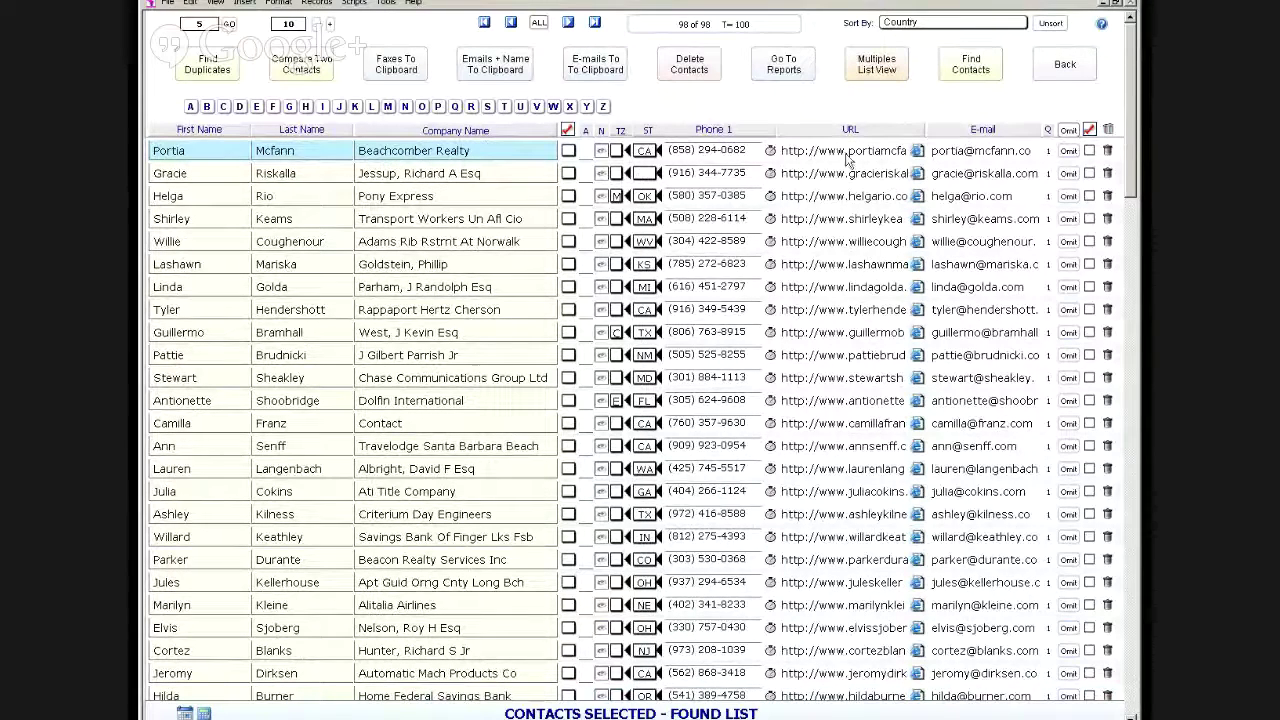
{"action": "left_click", "coordinate": [1060, 82]}
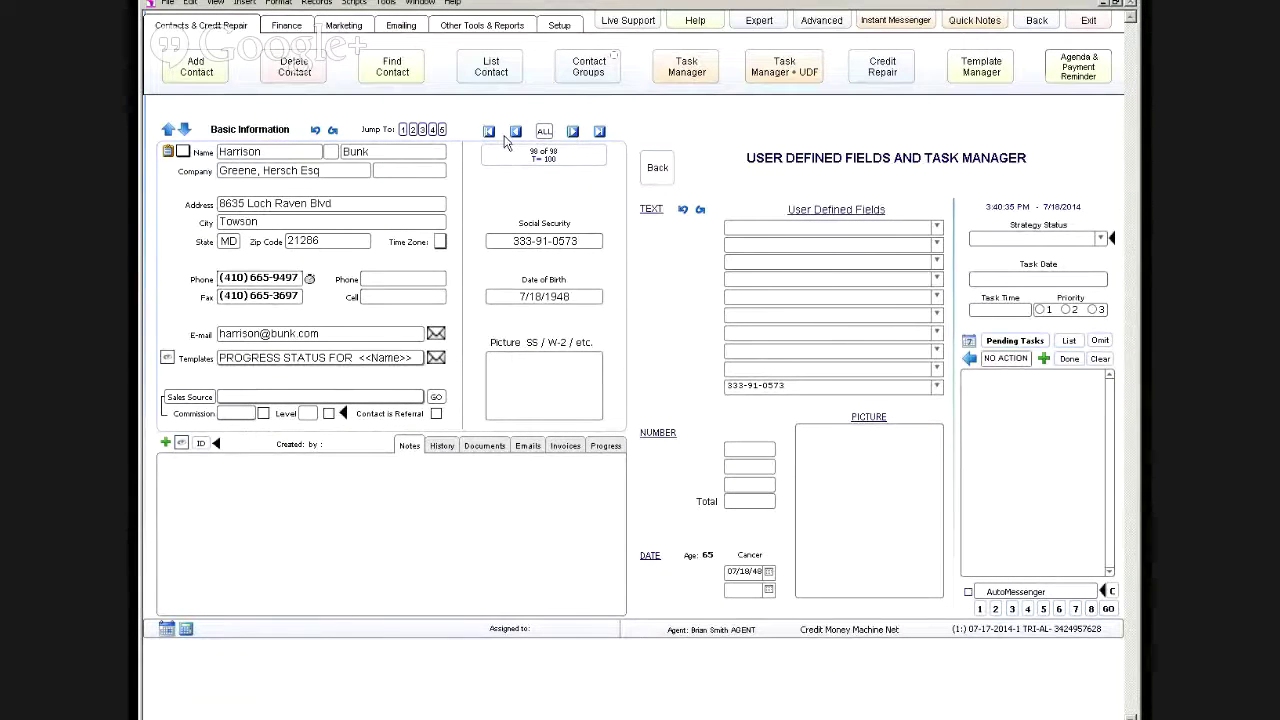
Step: On contact record 2 of 98, set the Sales Source to Beachcomber Realty
{"action": "left_click", "coordinate": [489, 132]}
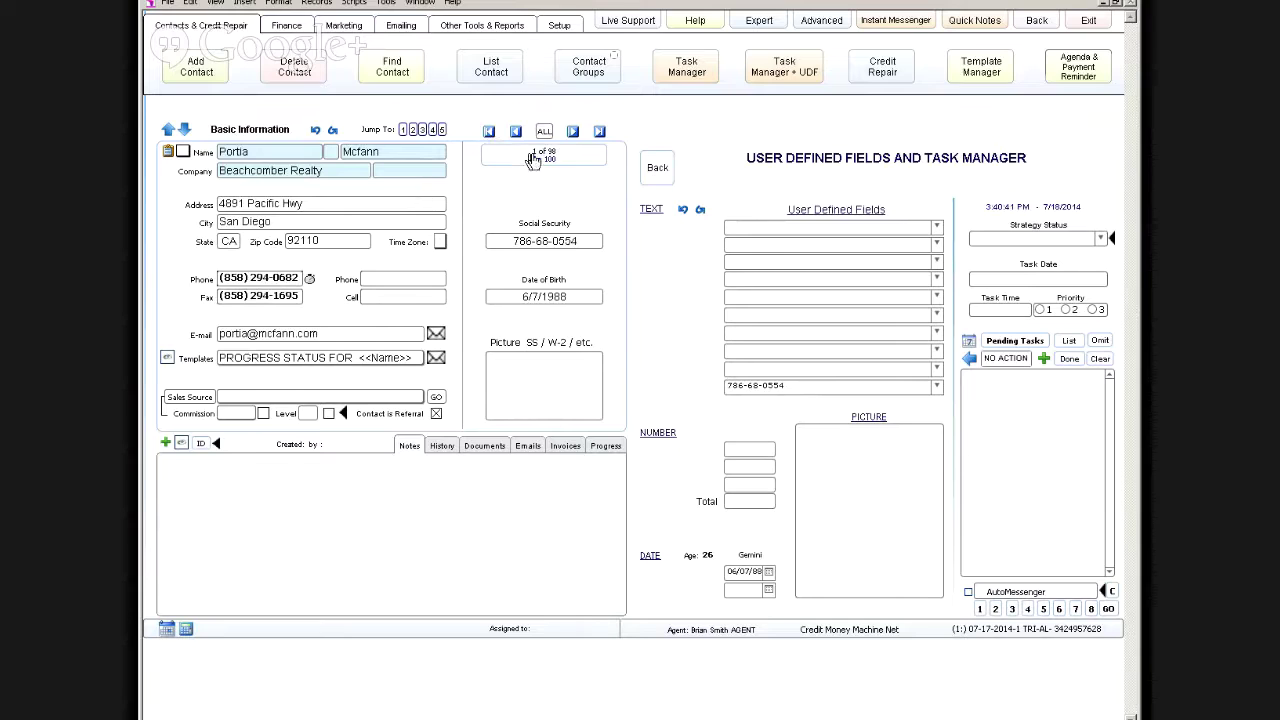
{"action": "left_click", "coordinate": [573, 131]}
{"action": "left_click", "coordinate": [390, 400]}
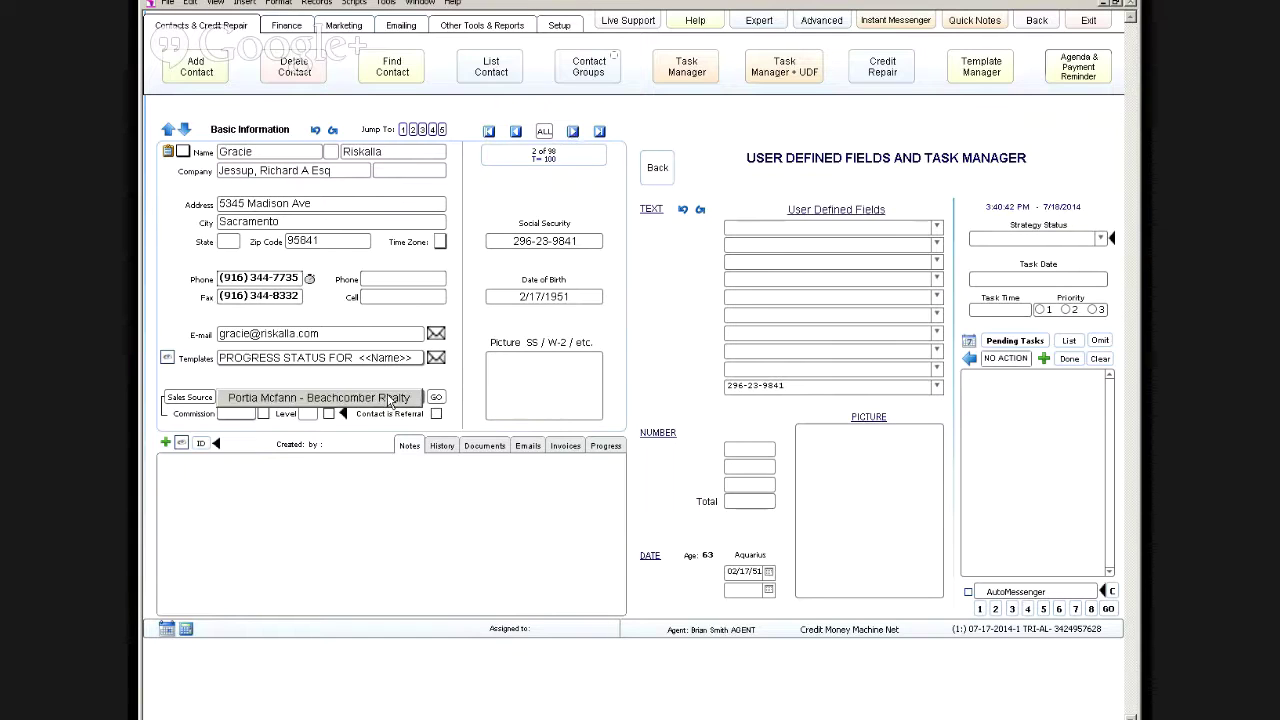
{"action": "left_click", "coordinate": [324, 399]}
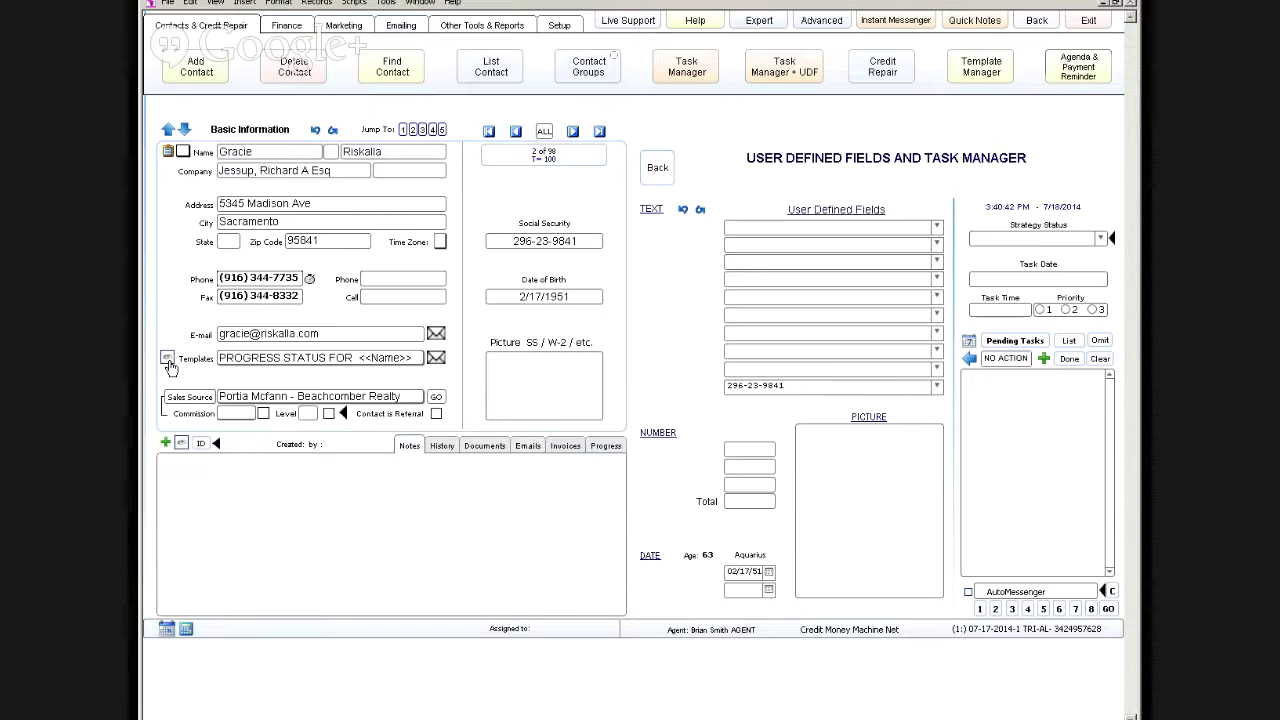
{"action": "left_click", "coordinate": [168, 359]}
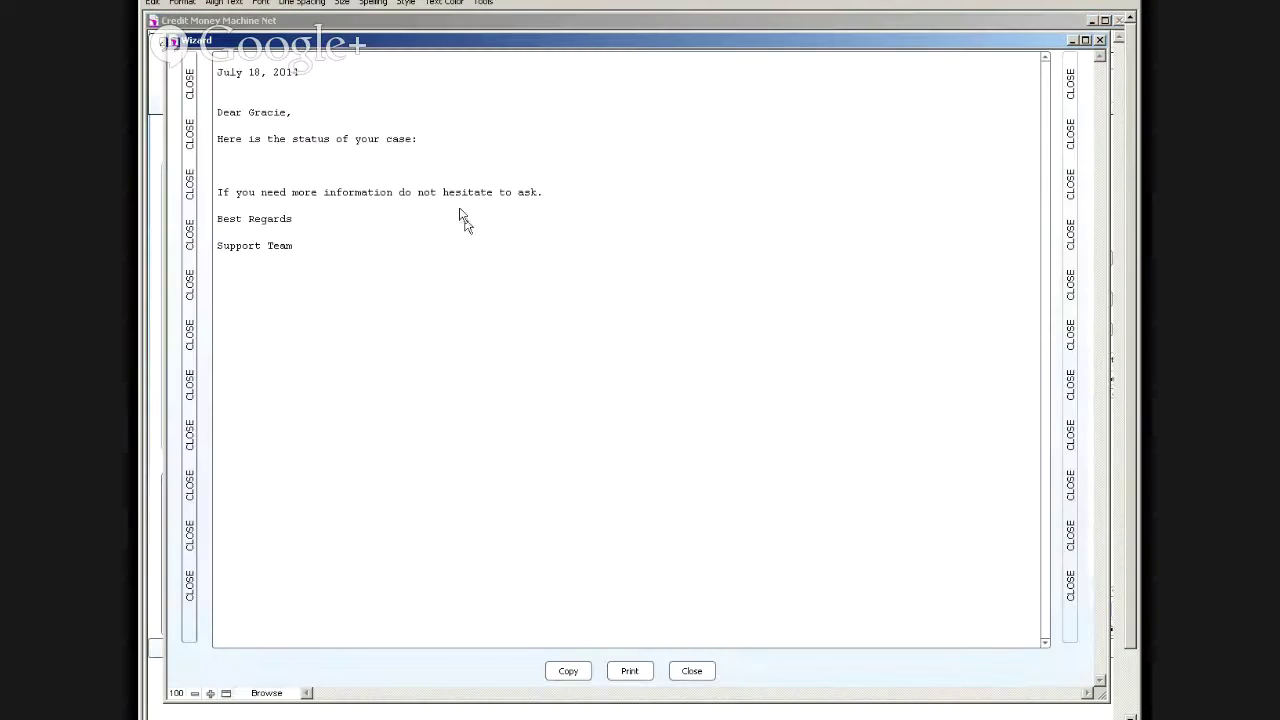
{"action": "left_click", "coordinate": [1071, 393]}
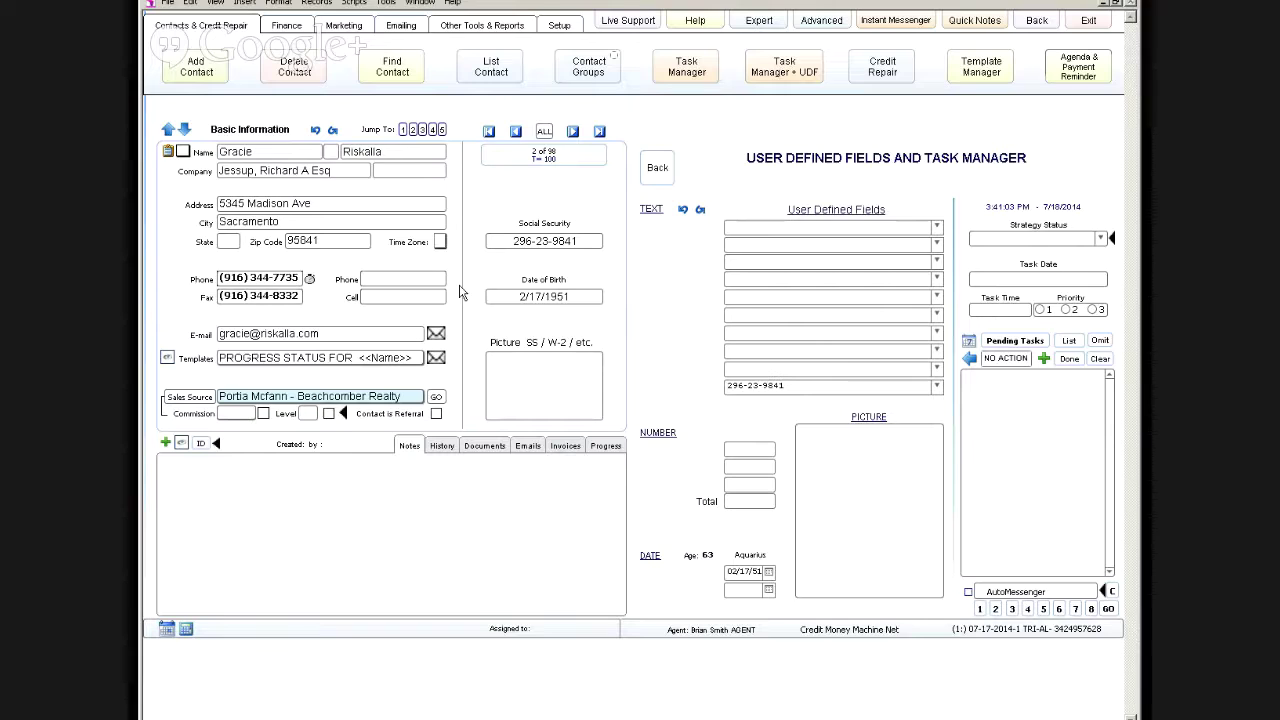
Step: Swap the User Defined Fields panel for the web page announcing next Friday's Master Class
{"action": "left_click", "coordinate": [657, 172]}
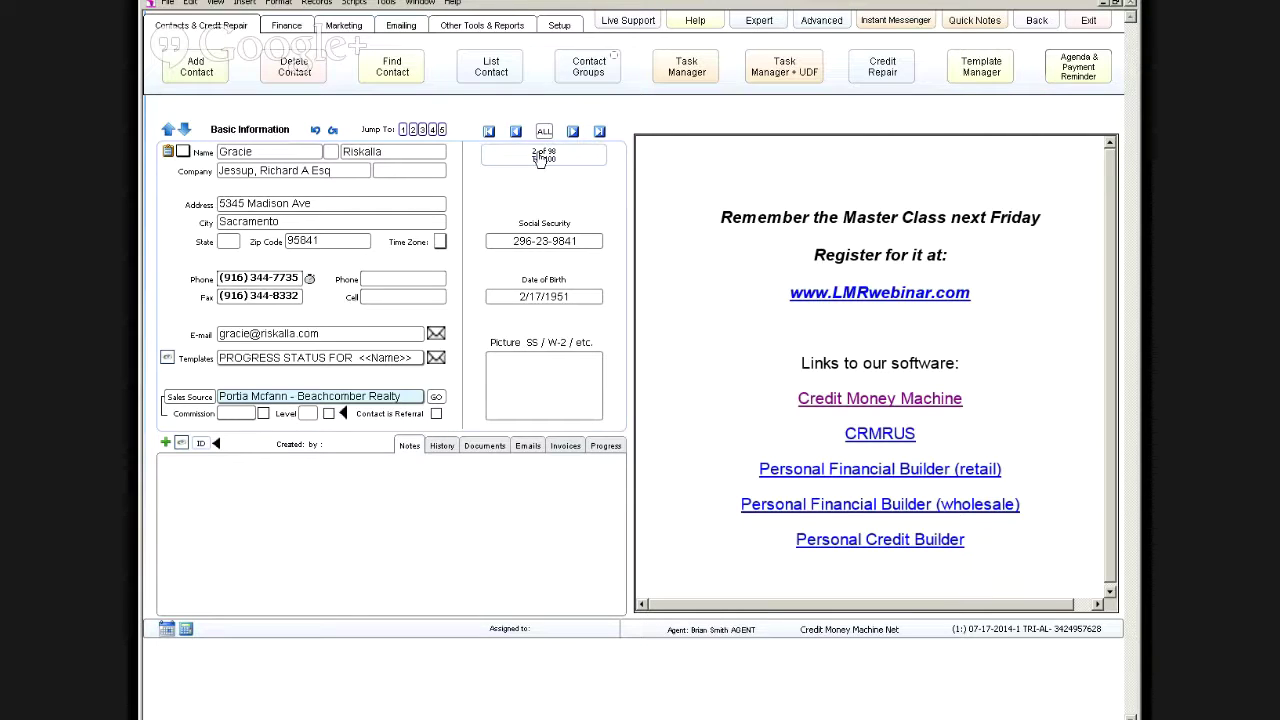
Step: Move to the next contact and list all 98 found contacts in FULL view
{"action": "left_click", "coordinate": [573, 133]}
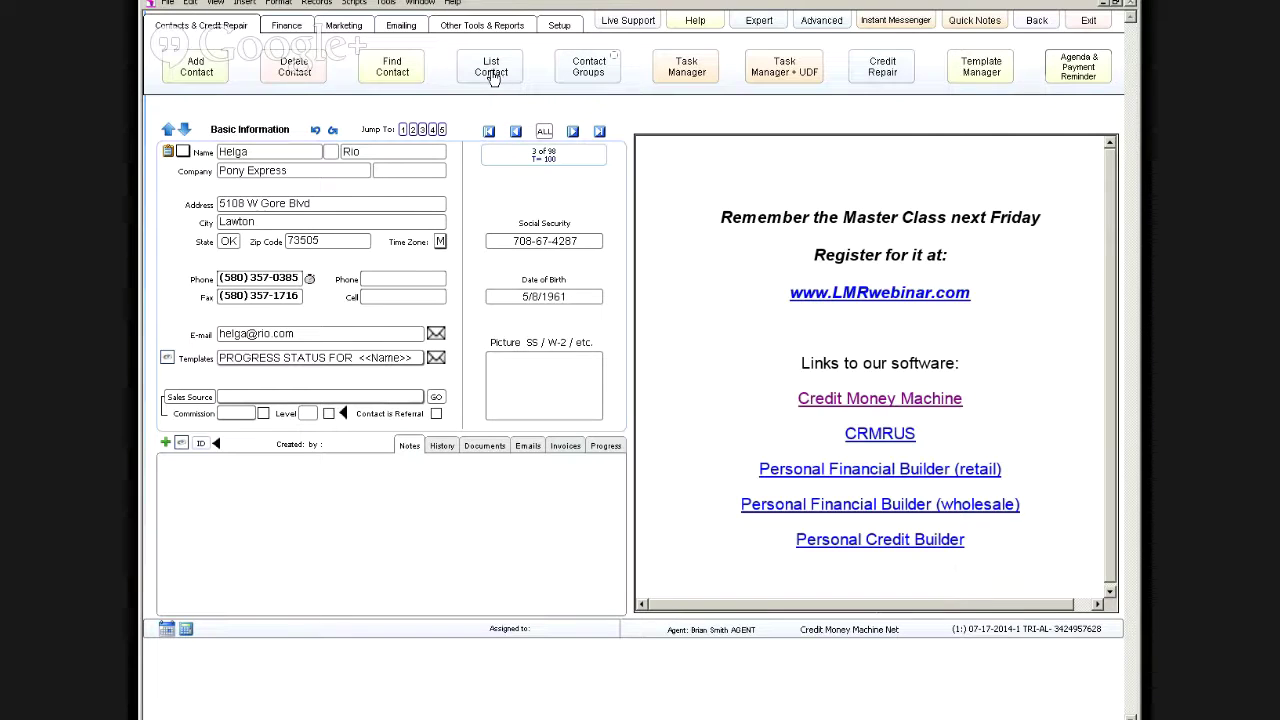
{"action": "left_click", "coordinate": [492, 72]}
{"action": "left_click", "coordinate": [728, 393]}
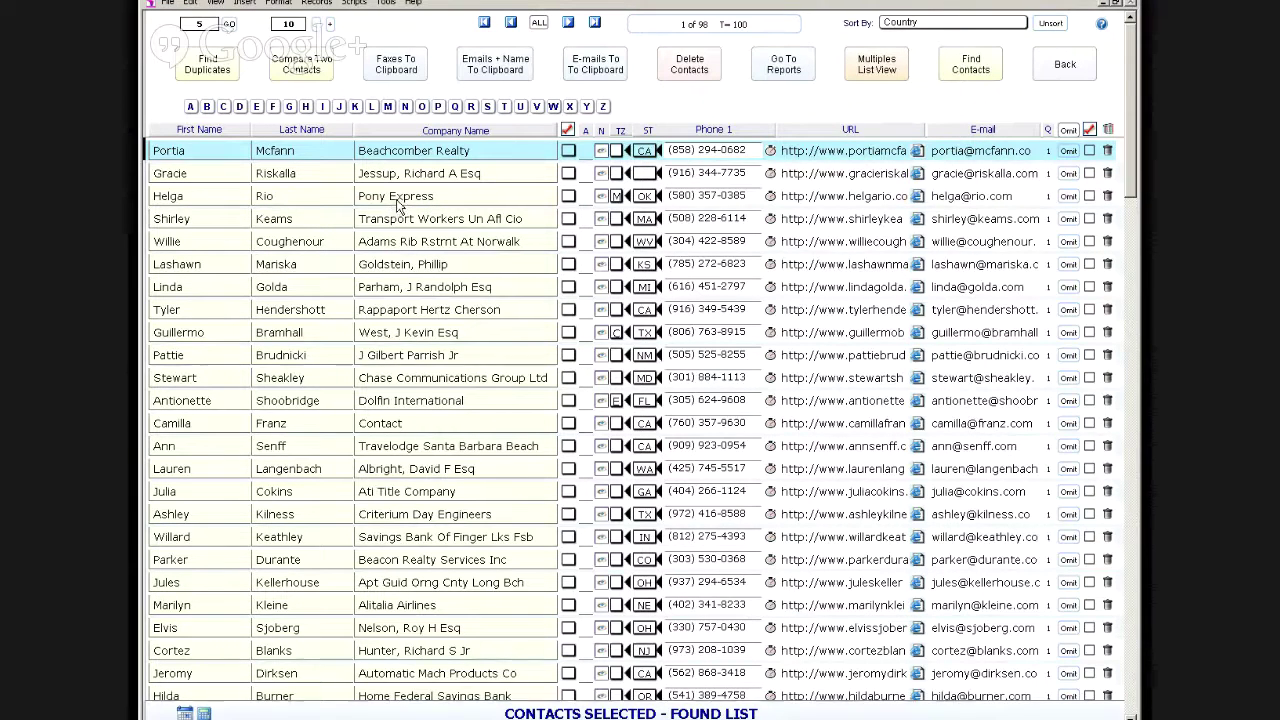
Step: Open the Pony Express contact, record 3 of 98, from the found list
{"action": "left_click", "coordinate": [398, 205]}
{"action": "left_click", "coordinate": [398, 205]}
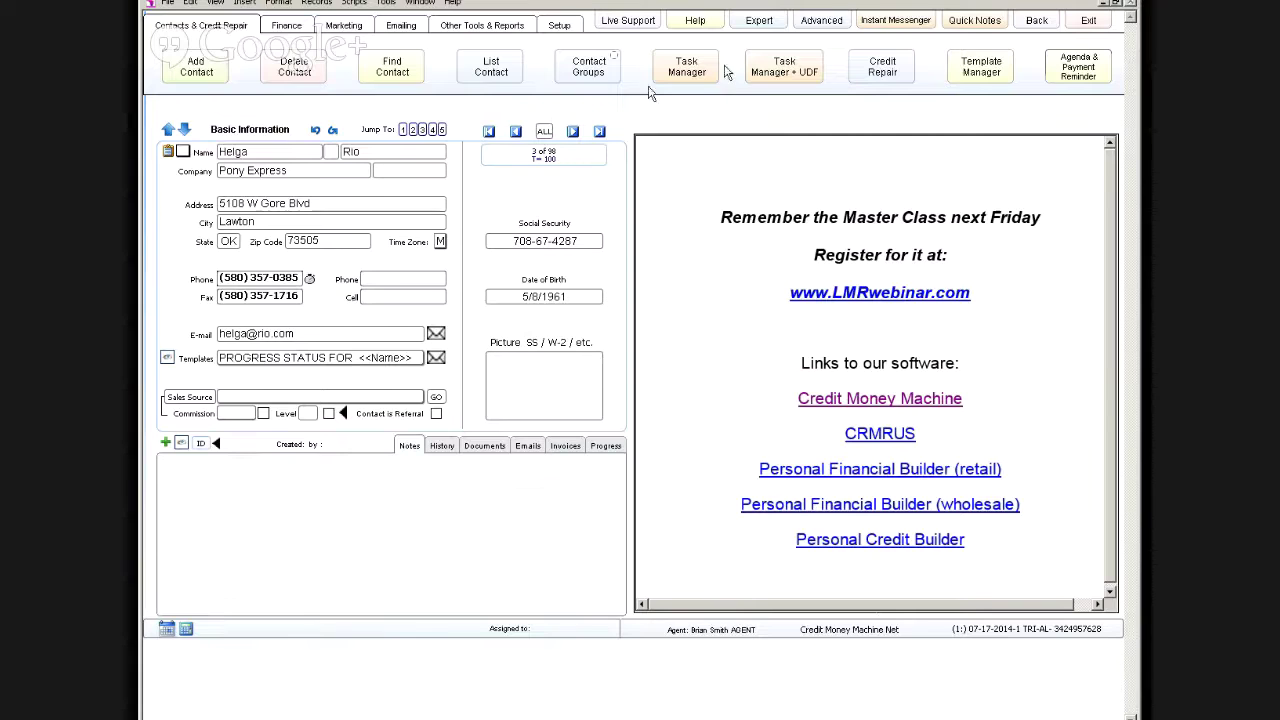
Step: Switch the Pony Express record to the Advanced layout showing Referrals and Related To
{"action": "left_click", "coordinate": [818, 22]}
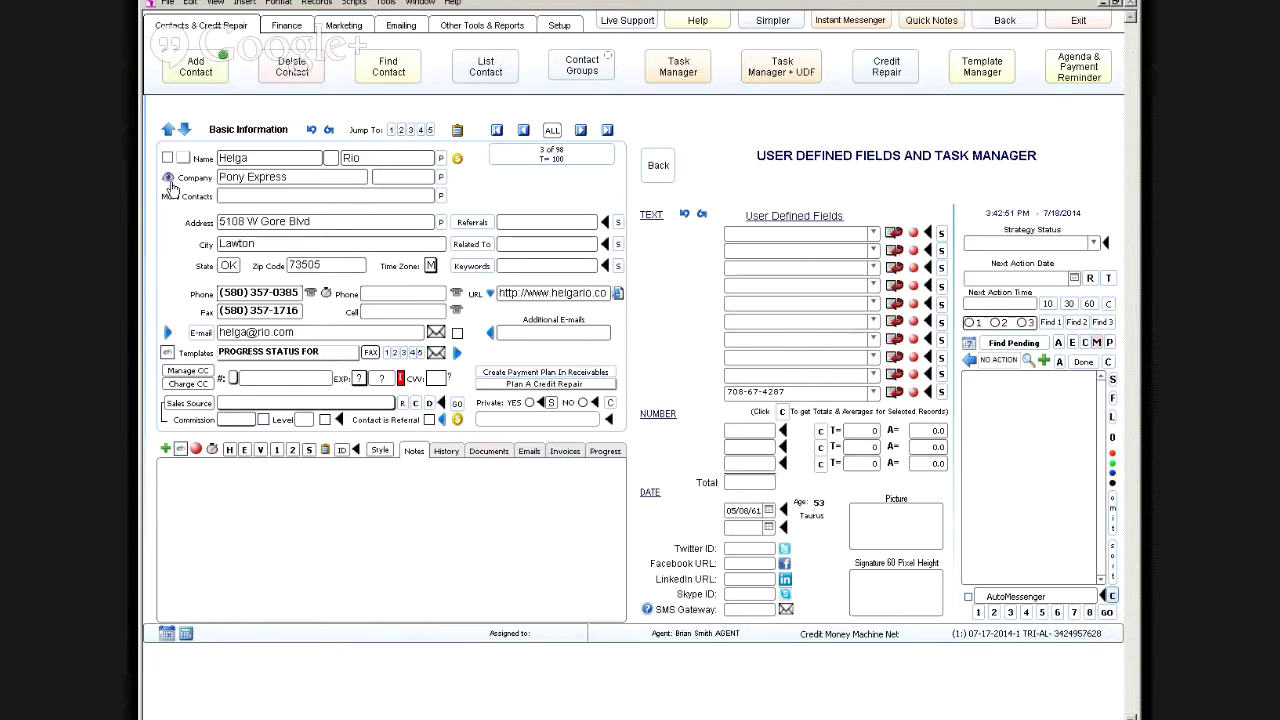
Step: From the eye icon beside Company, open Private Eye to pick contact fields for a Google search
{"action": "left_click", "coordinate": [170, 185]}
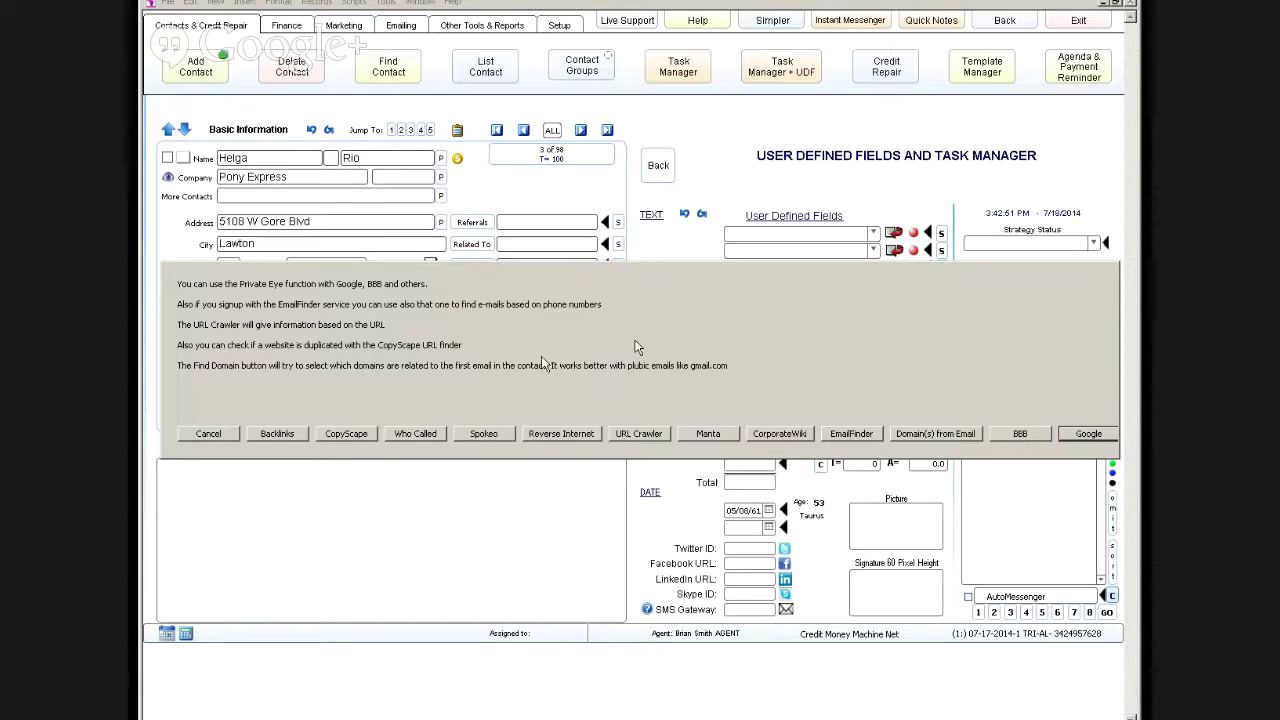
{"action": "left_click", "coordinate": [208, 434]}
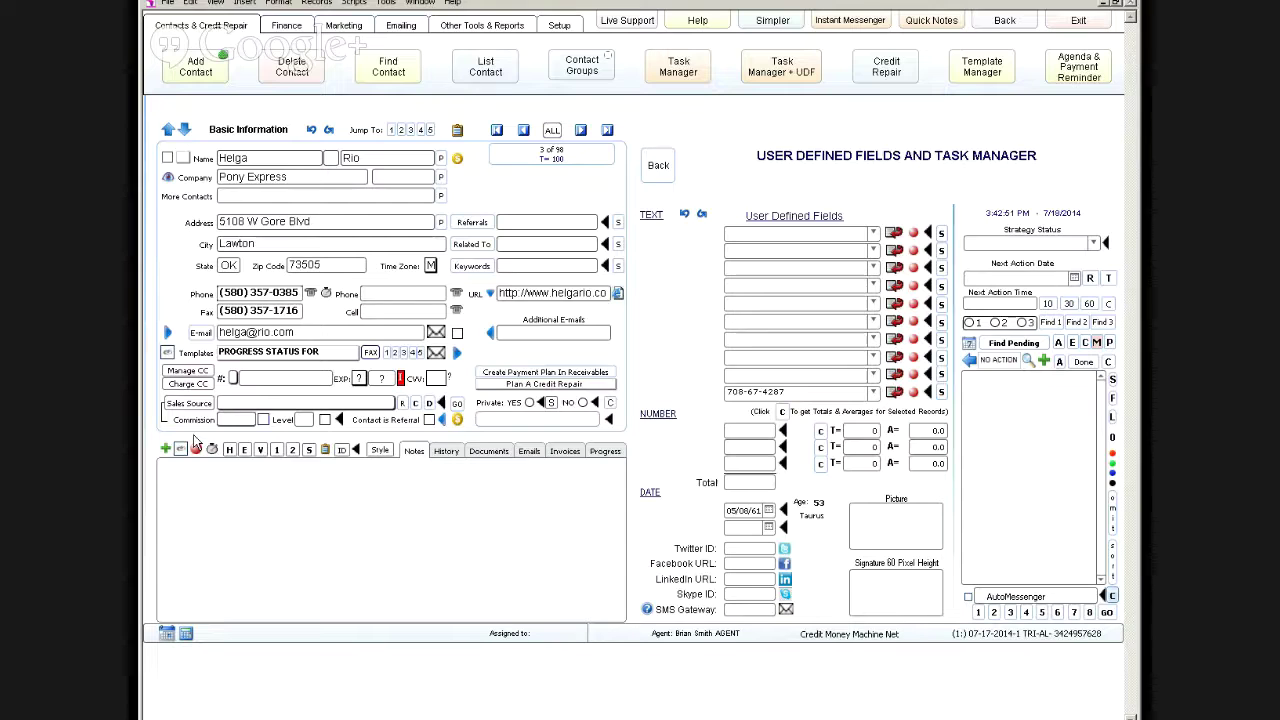
{"action": "left_click", "coordinate": [168, 178]}
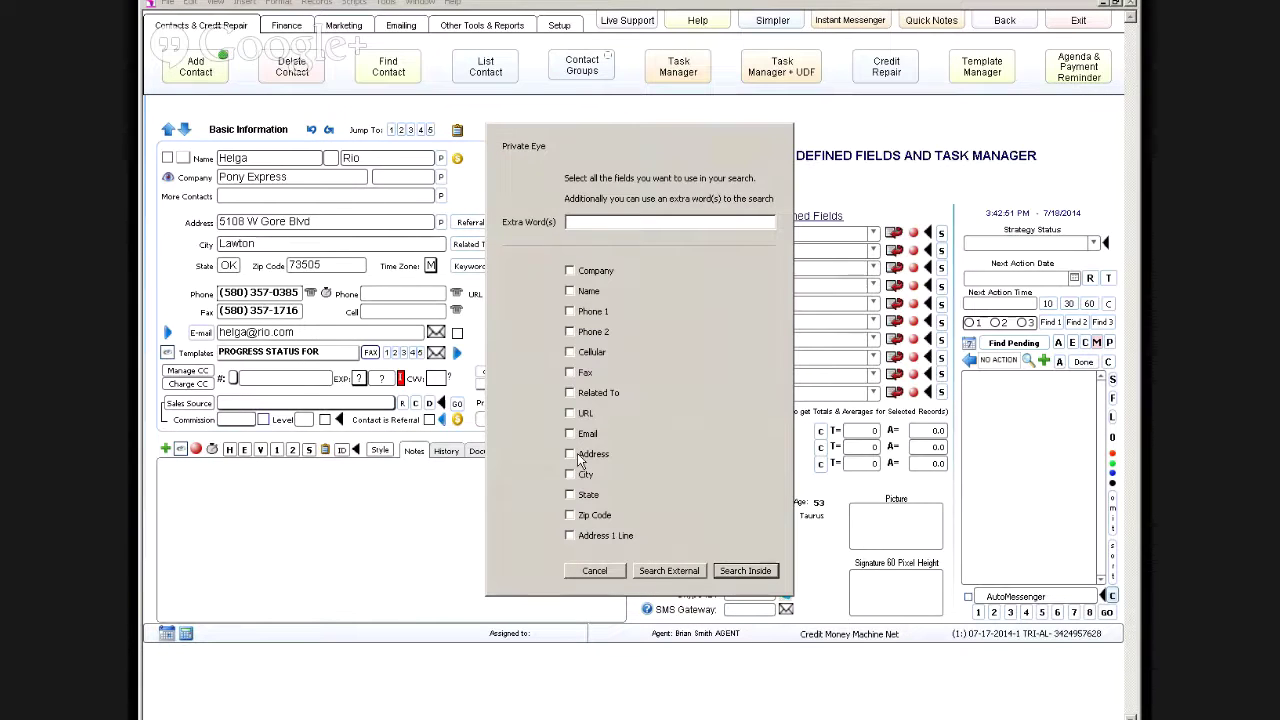
Step: Search Google inside the program for the contact's Phone 1 number
{"action": "left_click", "coordinate": [570, 312]}
{"action": "left_click", "coordinate": [745, 571]}
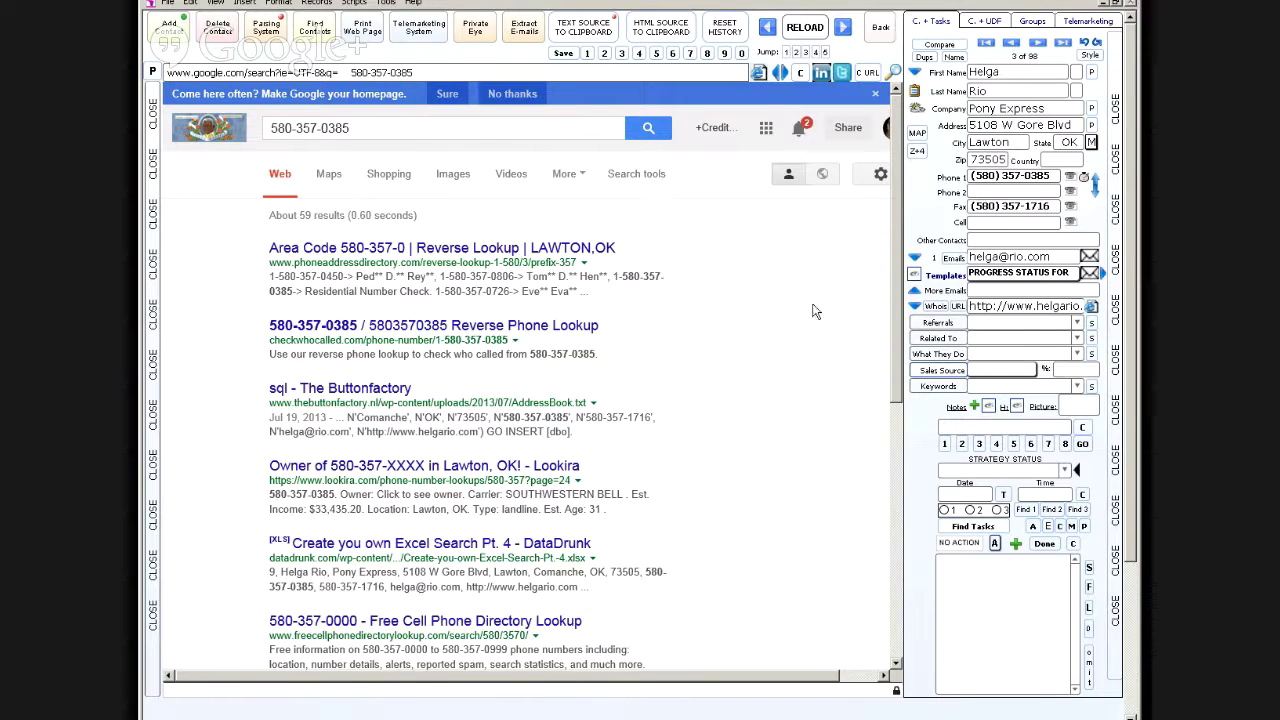
Step: Run an in-program Google search on the contact's e-mail, reload it, then go back to the record
{"action": "left_click", "coordinate": [477, 33]}
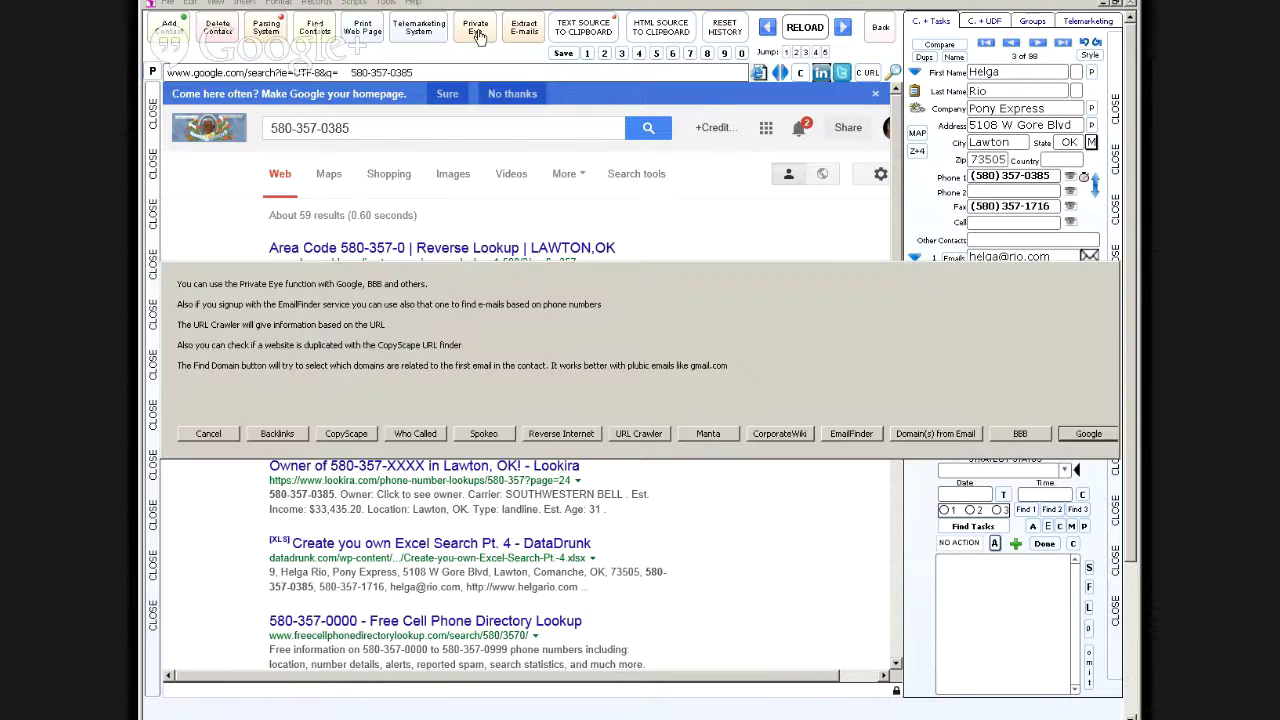
{"action": "key", "text": "Return"}
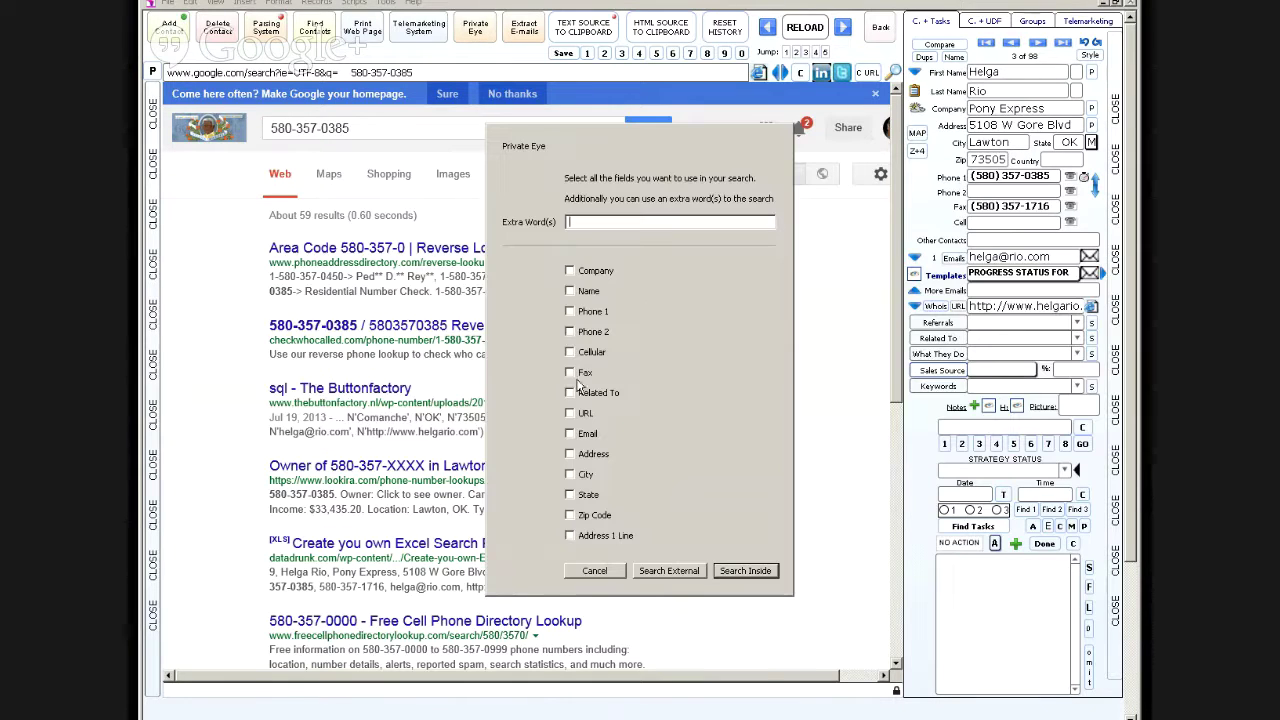
{"action": "left_click", "coordinate": [572, 434]}
{"action": "left_click", "coordinate": [742, 572]}
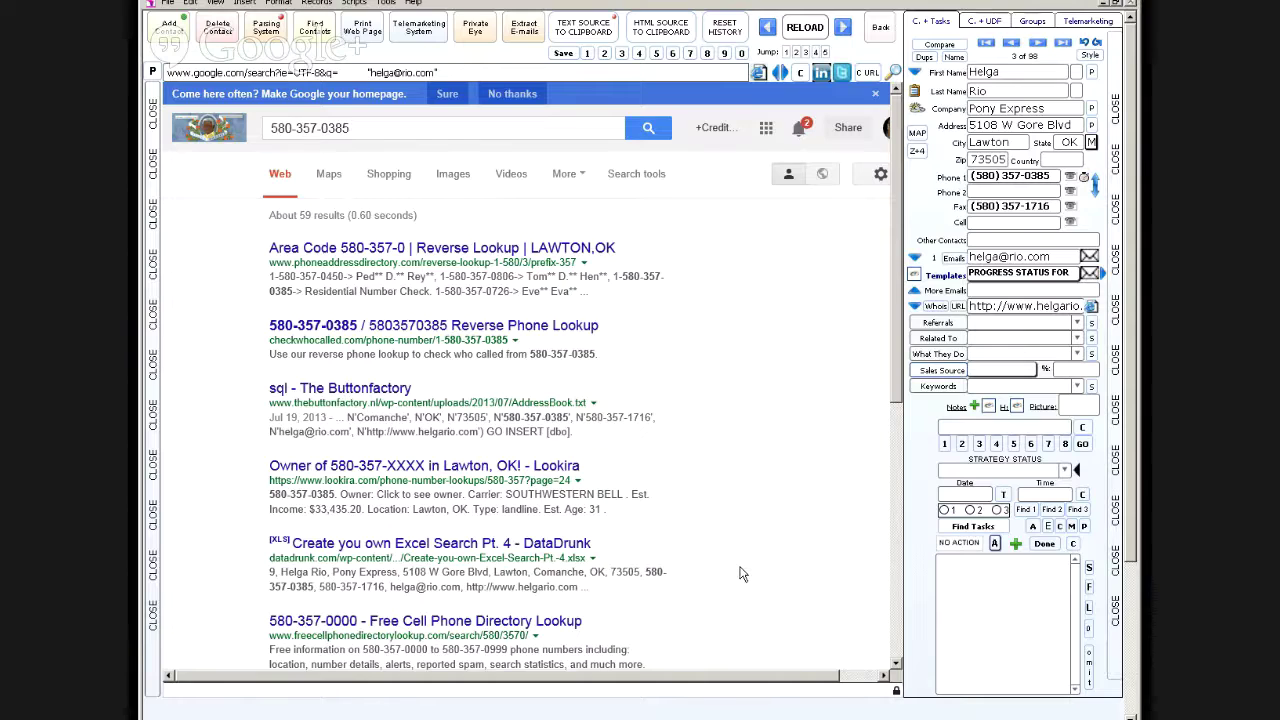
{"action": "left_click", "coordinate": [760, 75]}
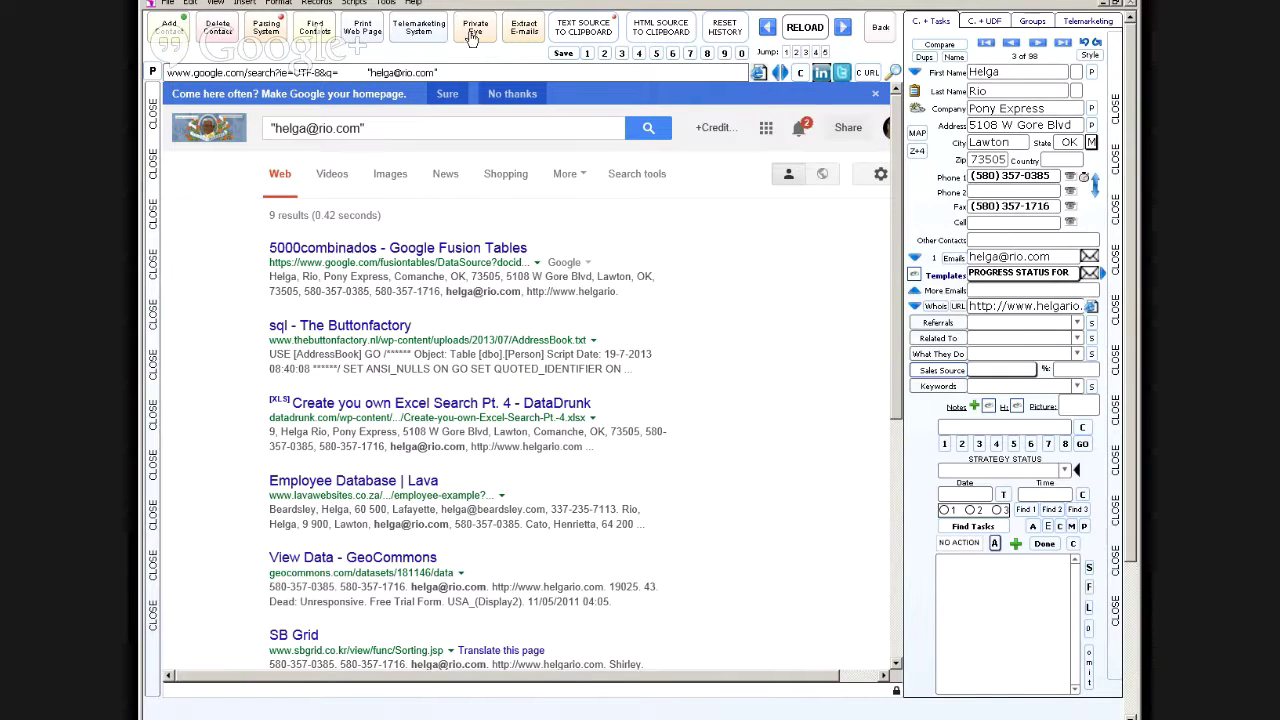
{"action": "left_click", "coordinate": [876, 37]}
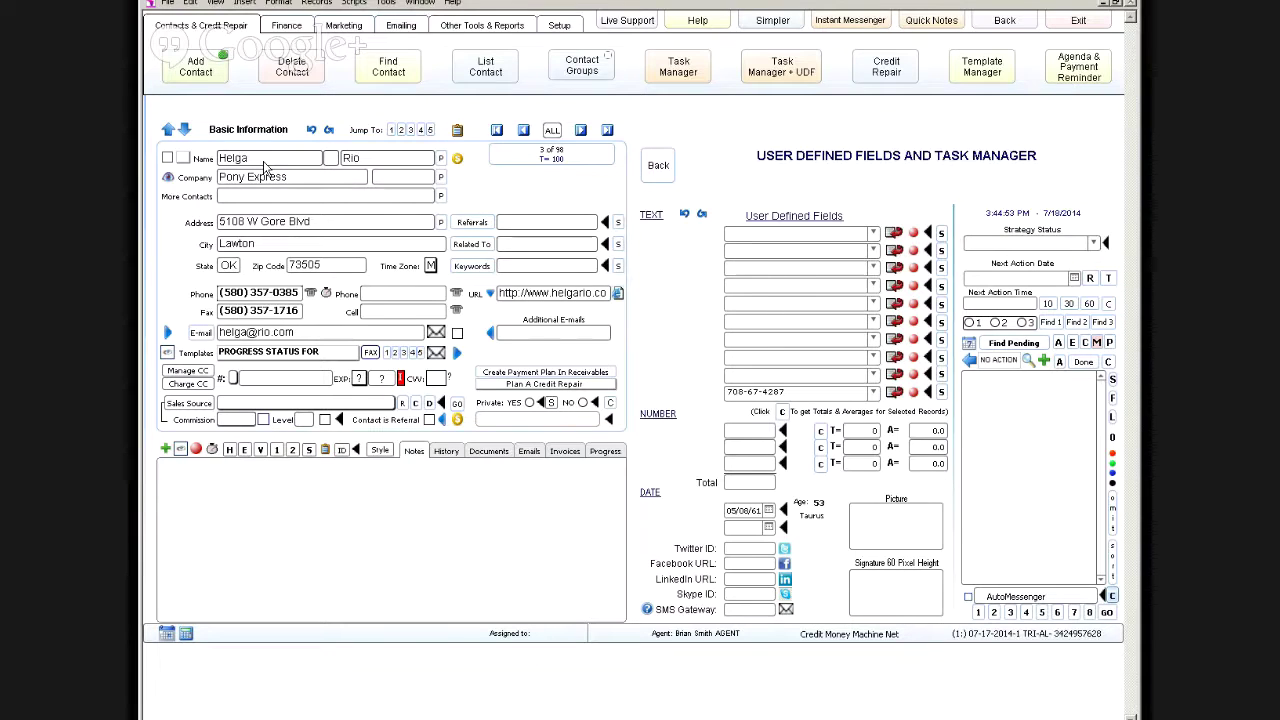
Step: Retype the contact's first and last name in uppercase, then convert both to proper case with P
{"action": "left_click", "coordinate": [264, 167]}
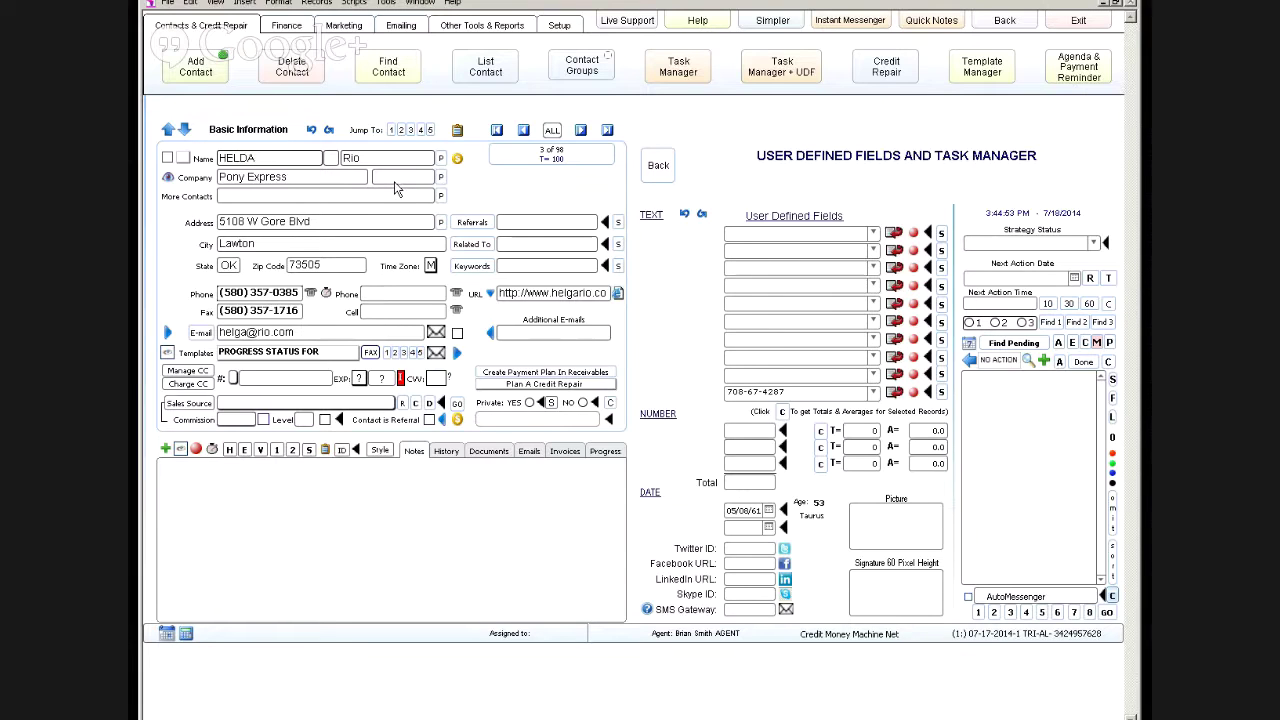
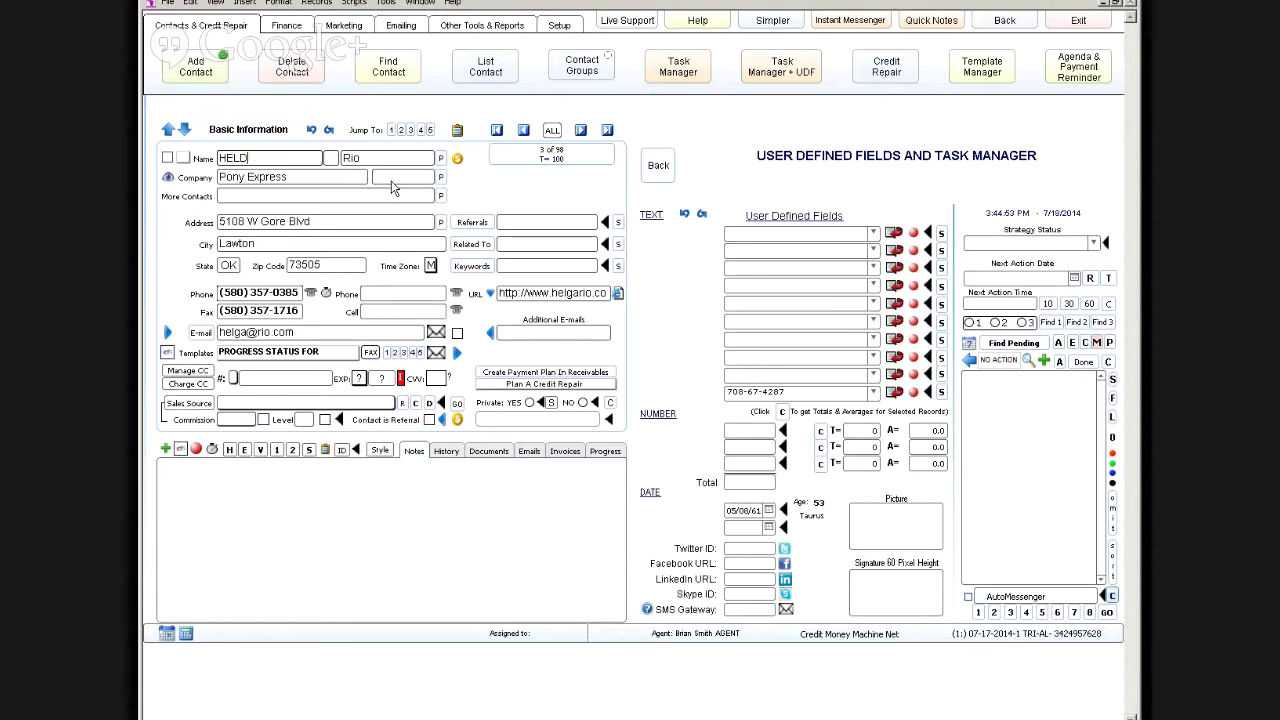
{"action": "type", "text": "A"}
{"action": "left_click", "coordinate": [390, 158]}
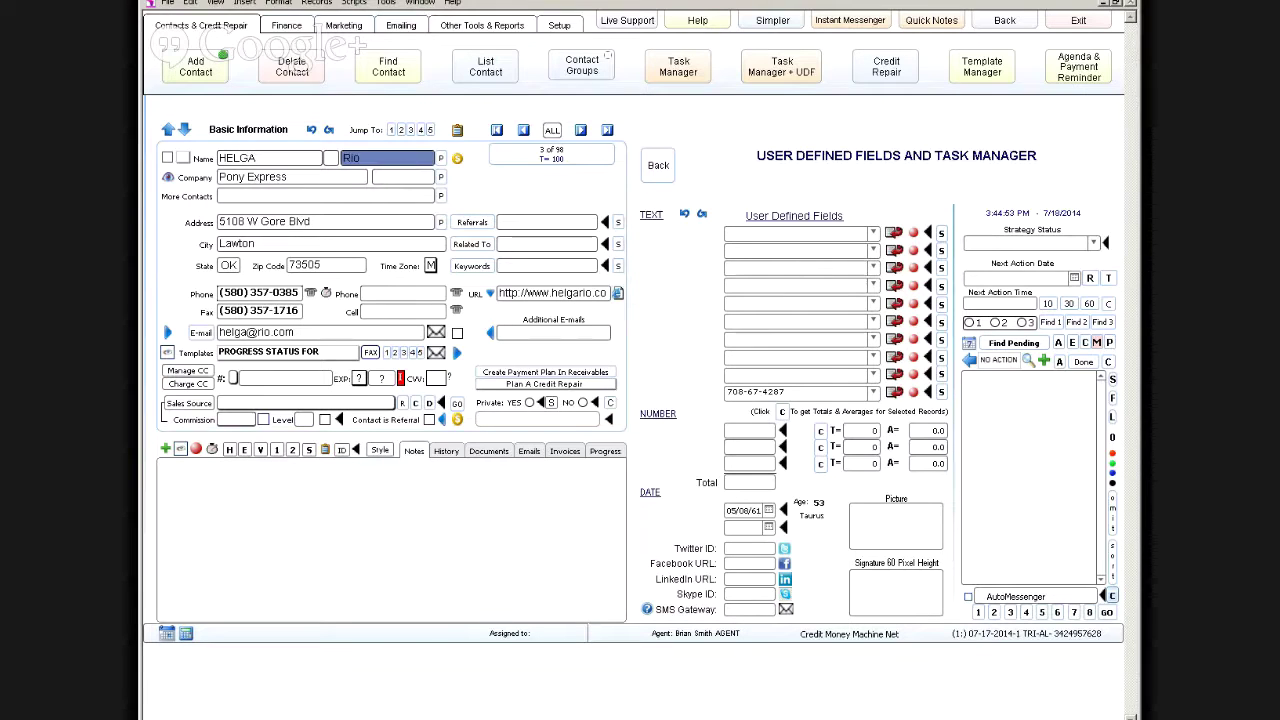
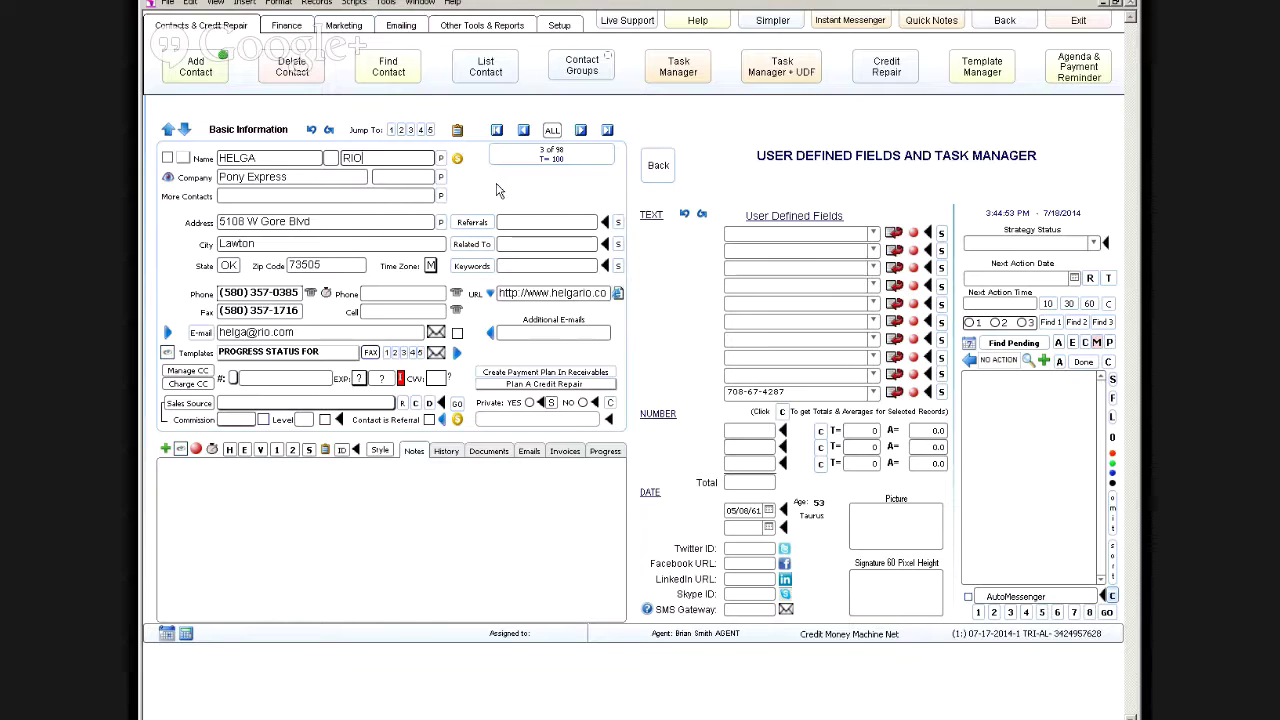
{"action": "left_click", "coordinate": [497, 190]}
{"action": "left_click", "coordinate": [441, 159]}
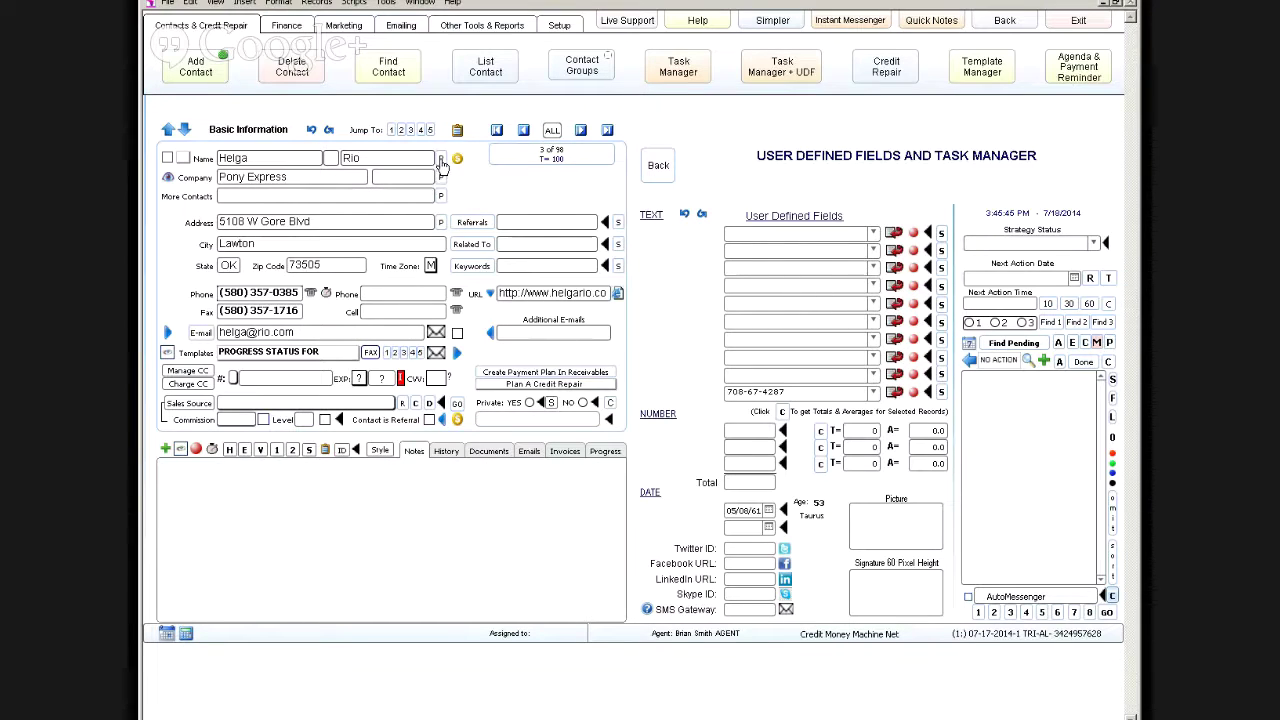
{"action": "left_click", "coordinate": [441, 159]}
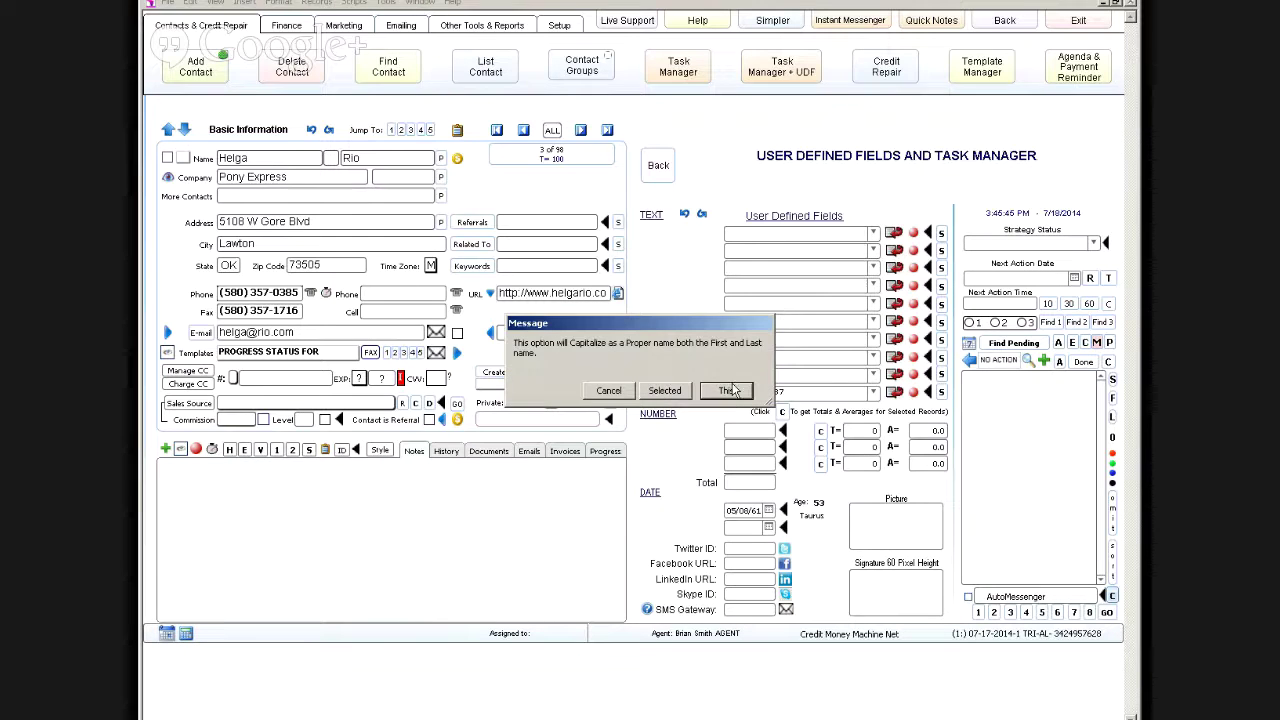
{"action": "left_click", "coordinate": [608, 391]}
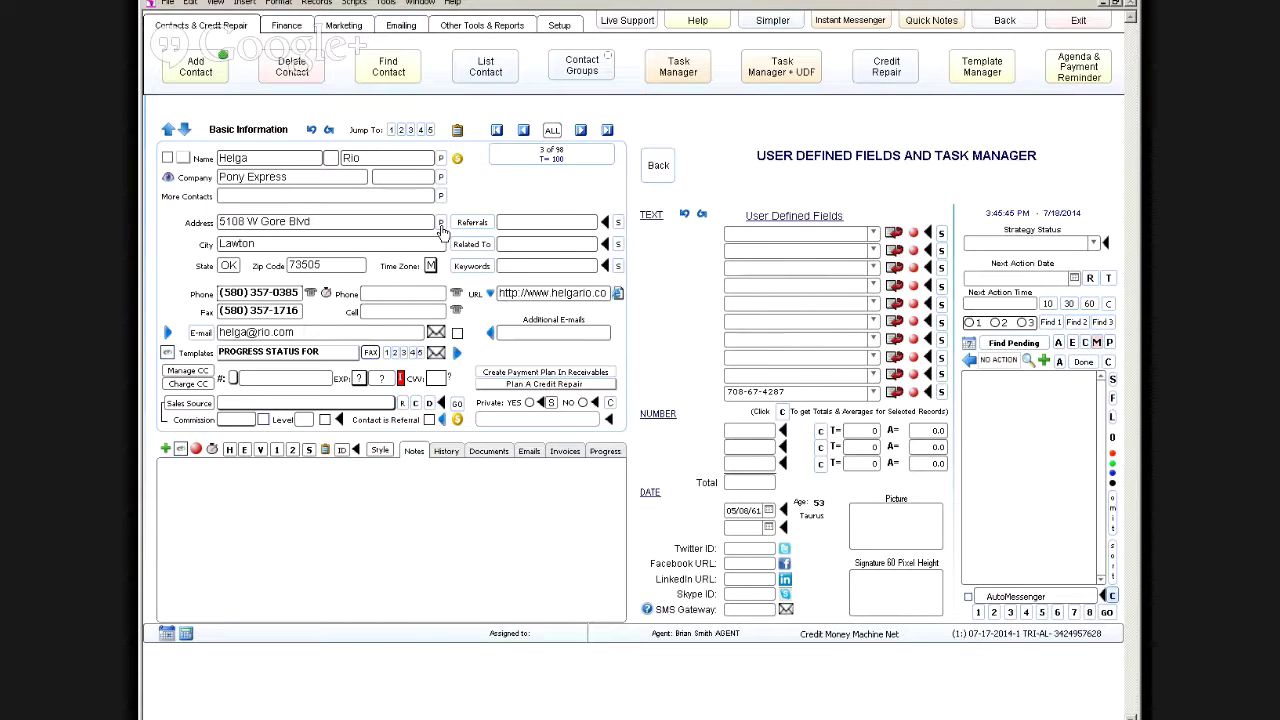
{"action": "left_click", "coordinate": [355, 224]}
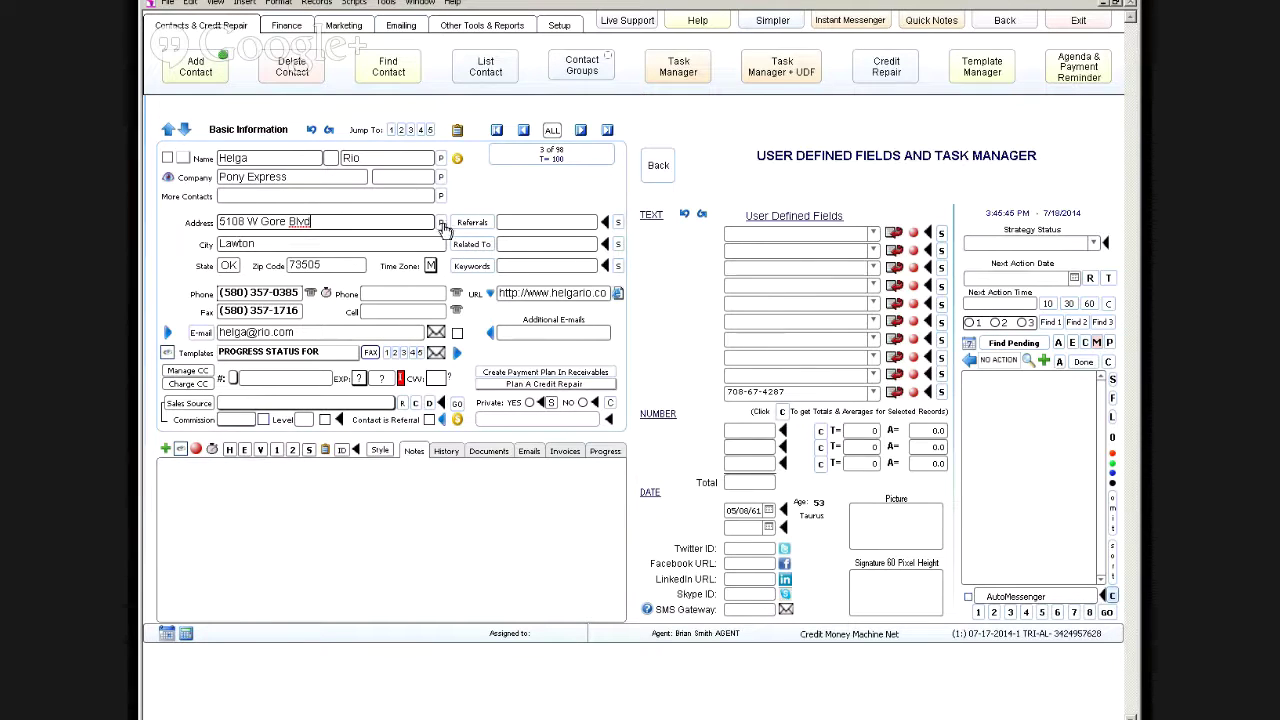
{"action": "left_click", "coordinate": [440, 222]}
{"action": "left_click", "coordinate": [473, 208]}
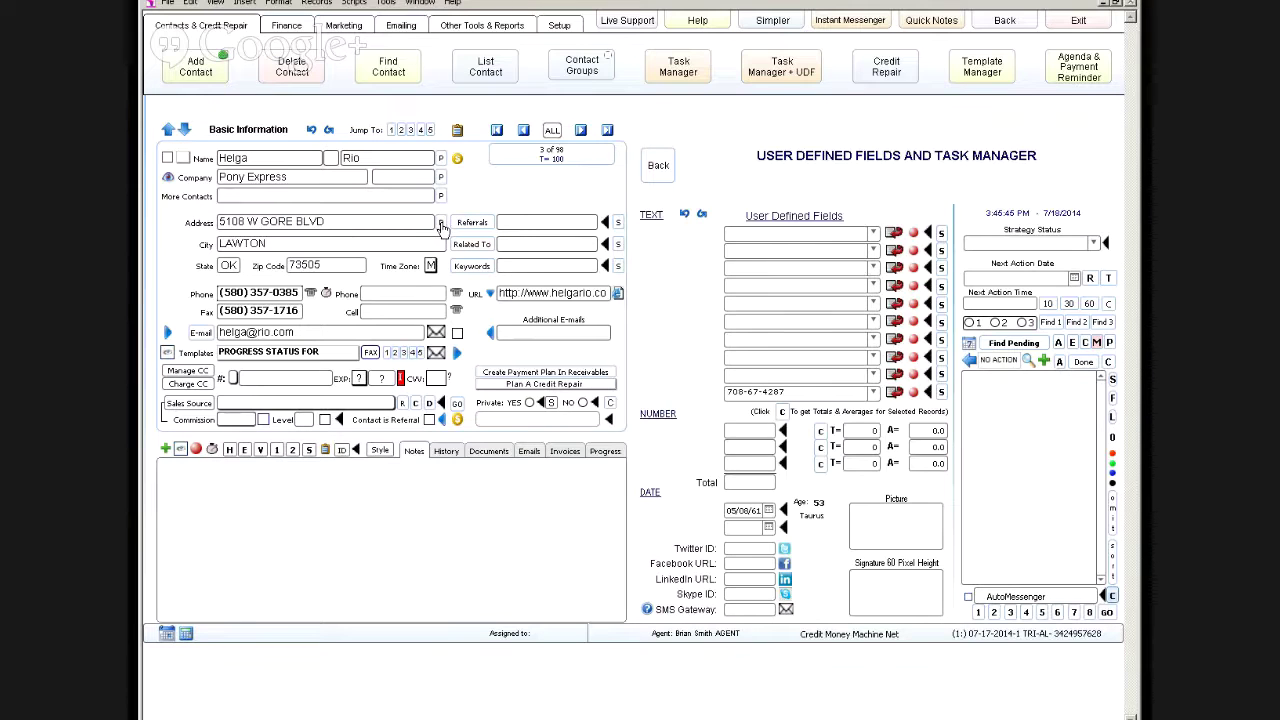
{"action": "left_click", "coordinate": [441, 223]}
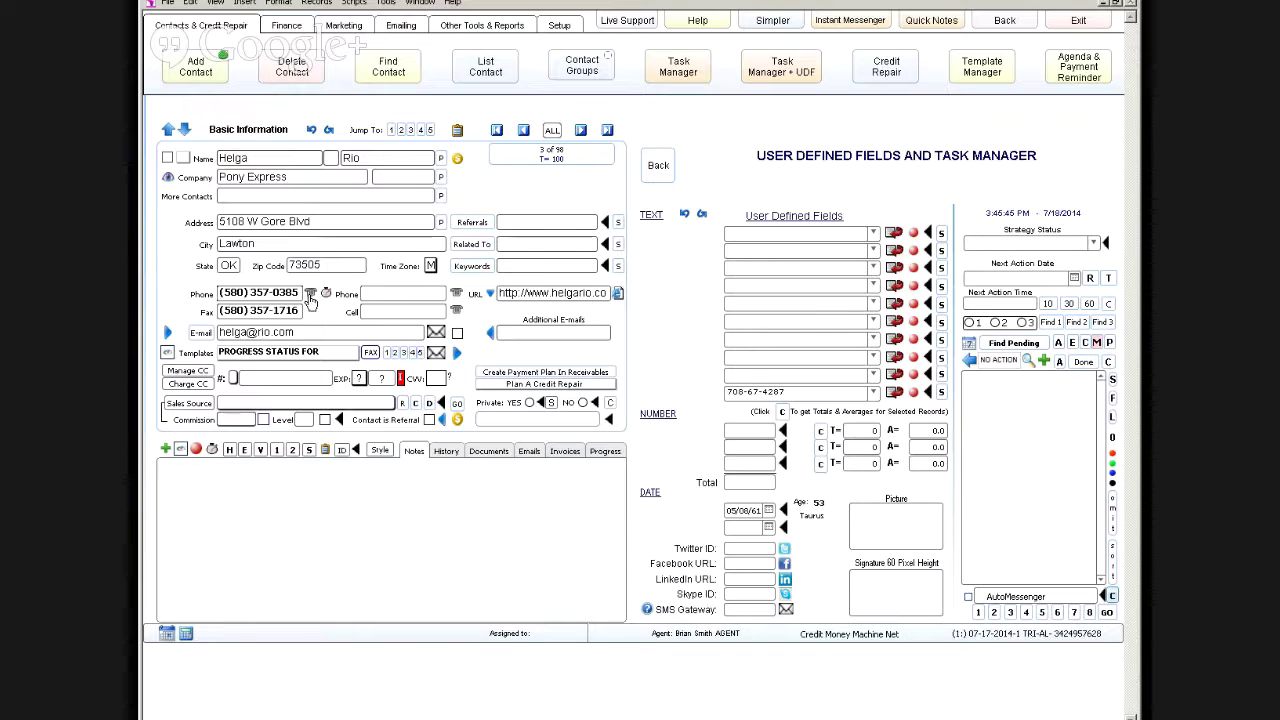
Step: Go from Setup back to the simpler contact view and retrieve instant messages ONCE
{"action": "left_click", "coordinate": [560, 26]}
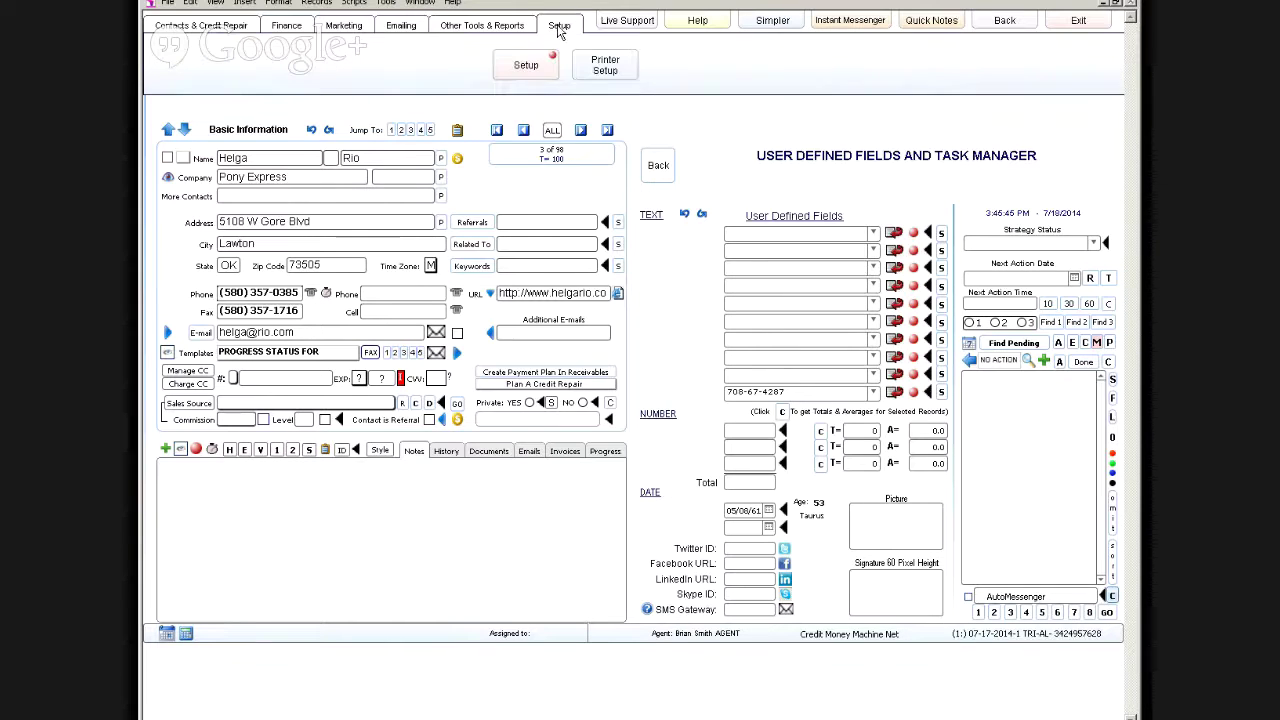
{"action": "left_click", "coordinate": [523, 68]}
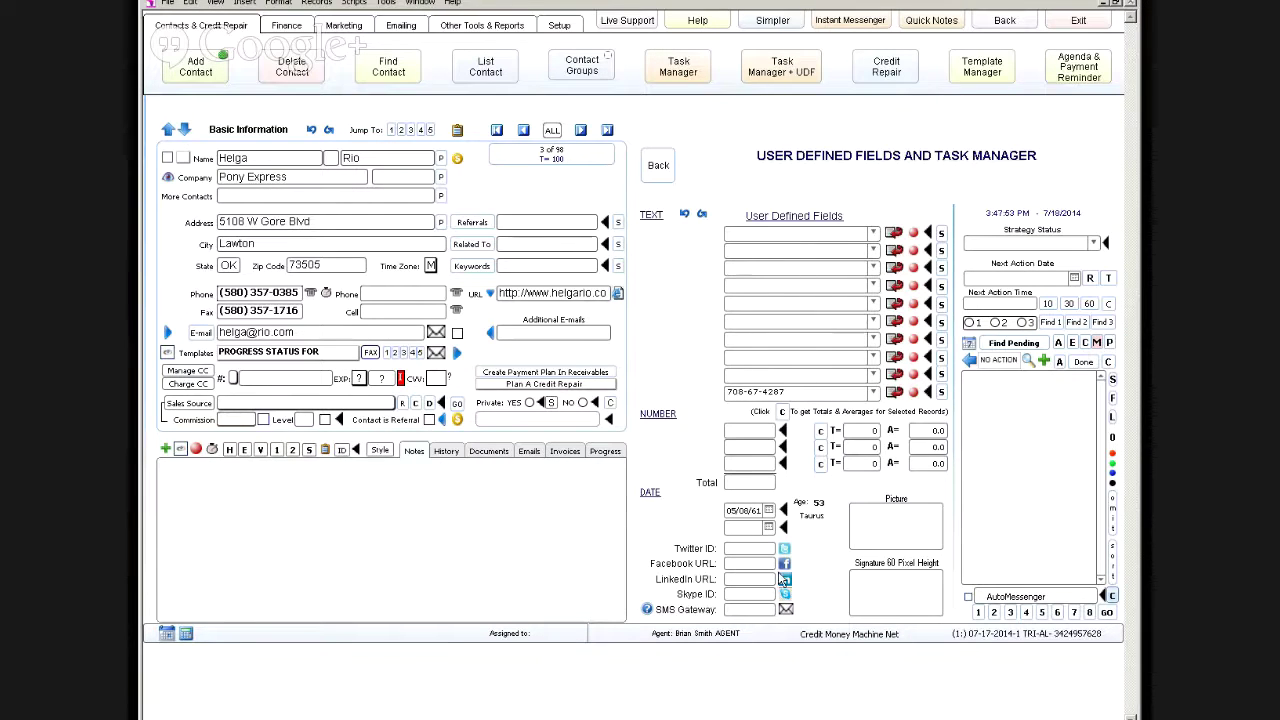
{"action": "left_click", "coordinate": [1004, 21]}
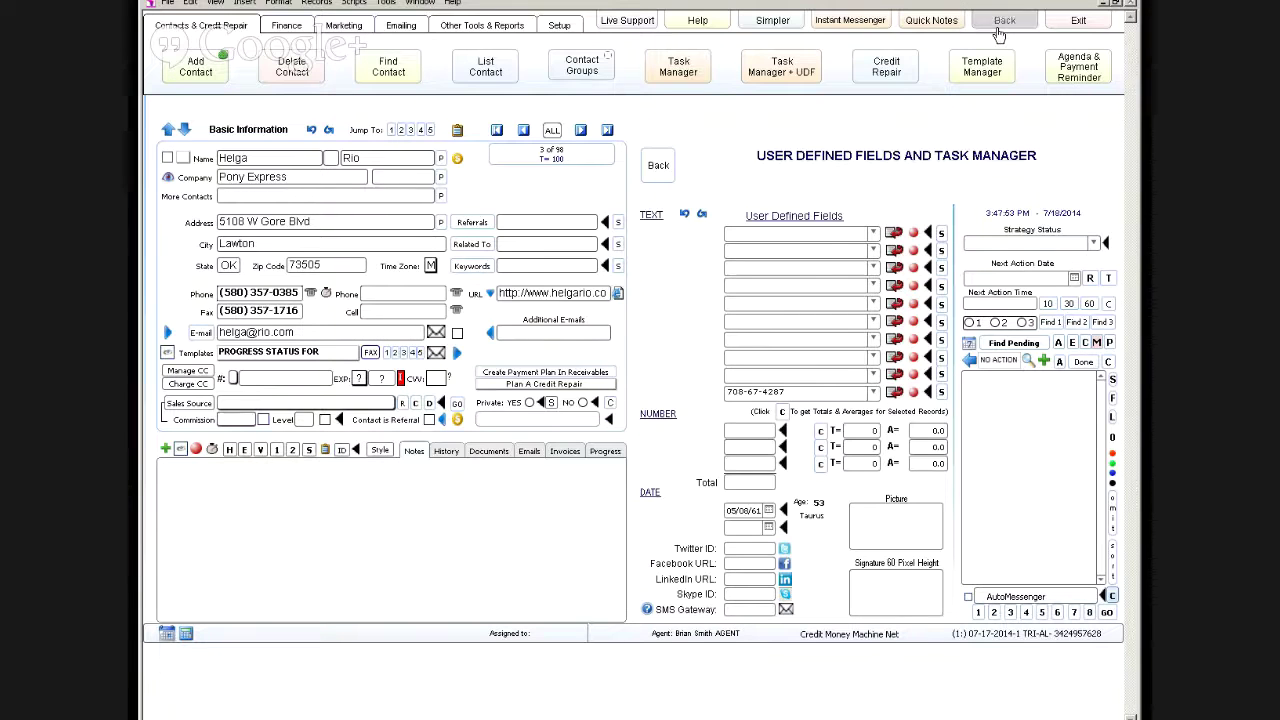
{"action": "left_click", "coordinate": [255, 289]}
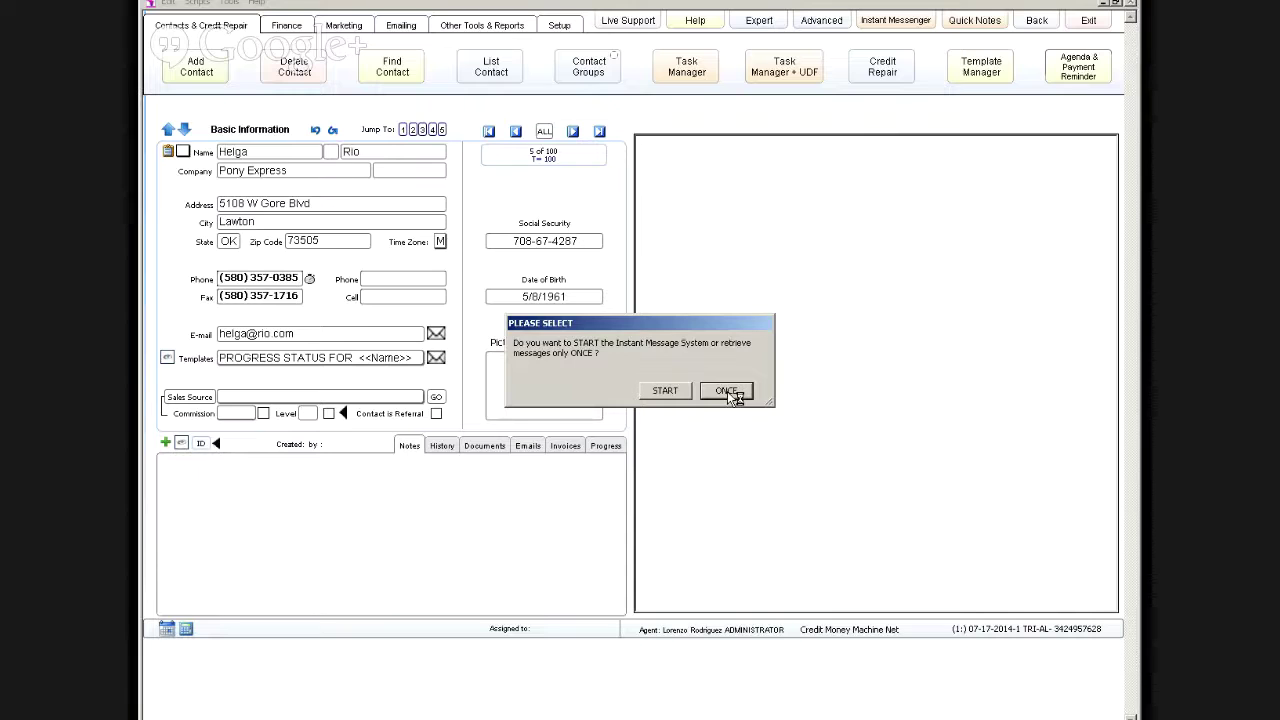
{"action": "left_click", "coordinate": [729, 392]}
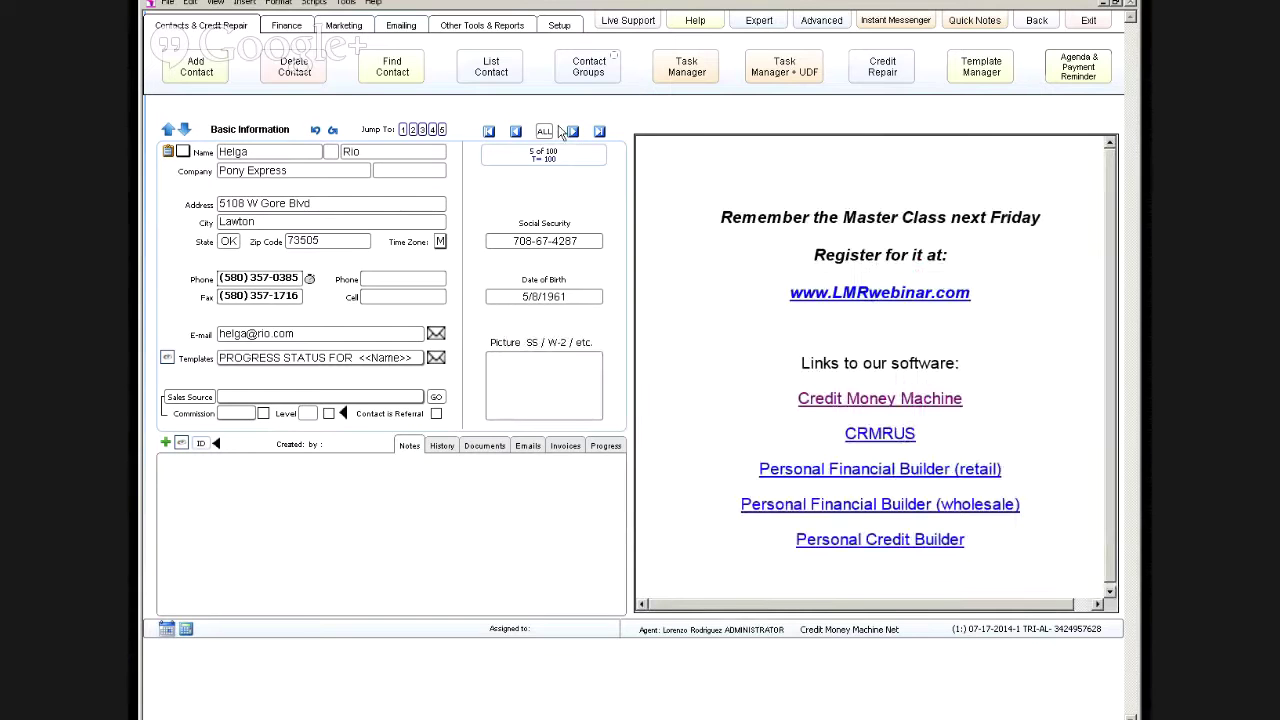
Step: Open the Setup screen on its MISCELLANEOUS tab
{"action": "left_click", "coordinate": [560, 26]}
{"action": "left_click", "coordinate": [517, 80]}
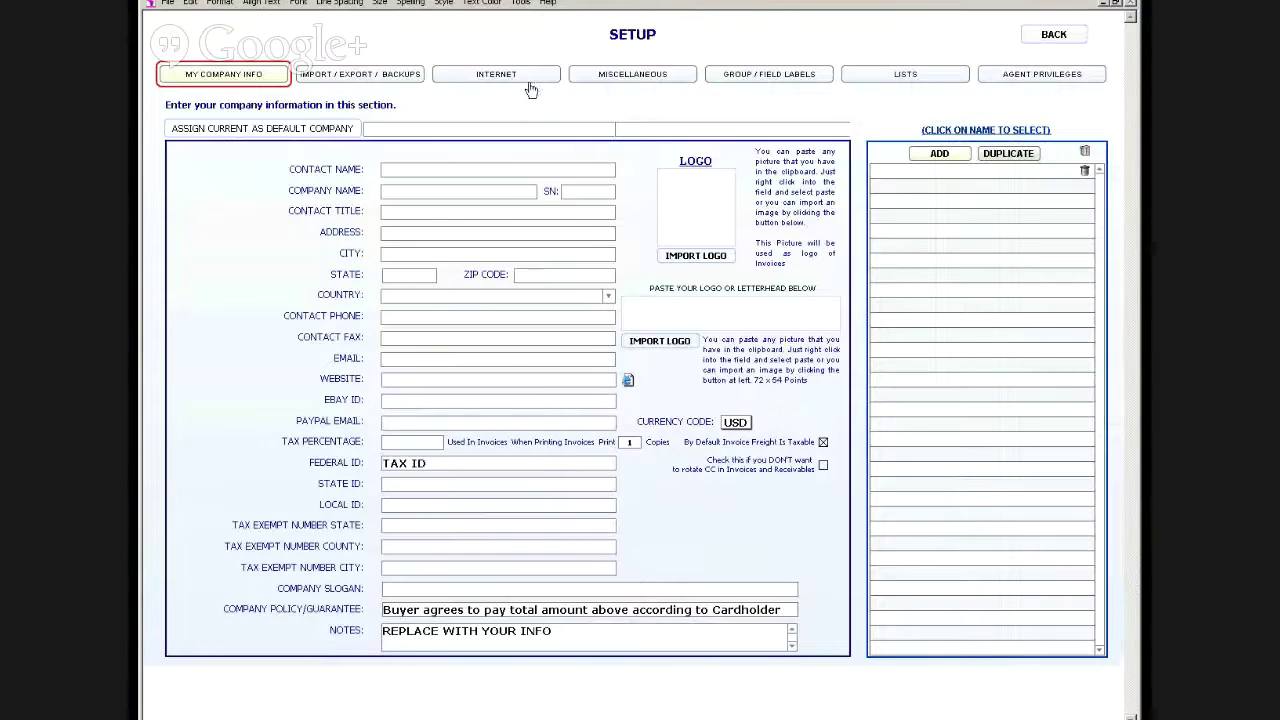
{"action": "left_click", "coordinate": [614, 80]}
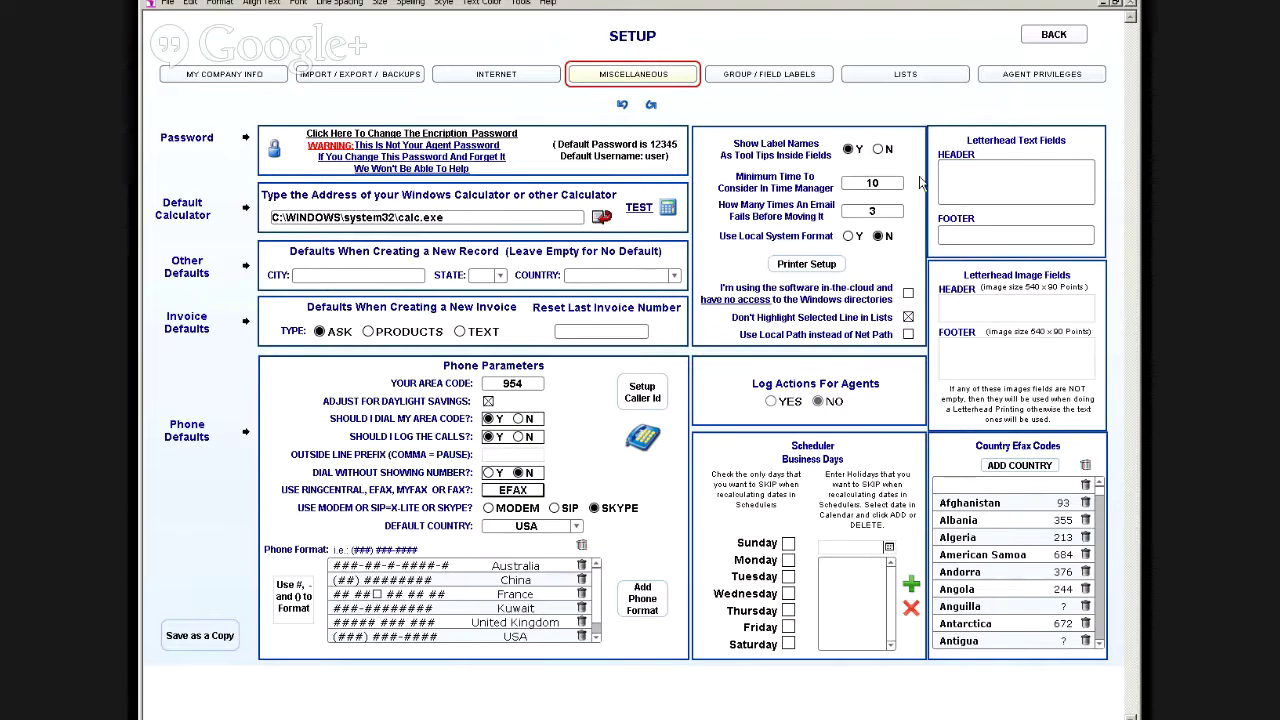
{"action": "left_click", "coordinate": [1058, 42]}
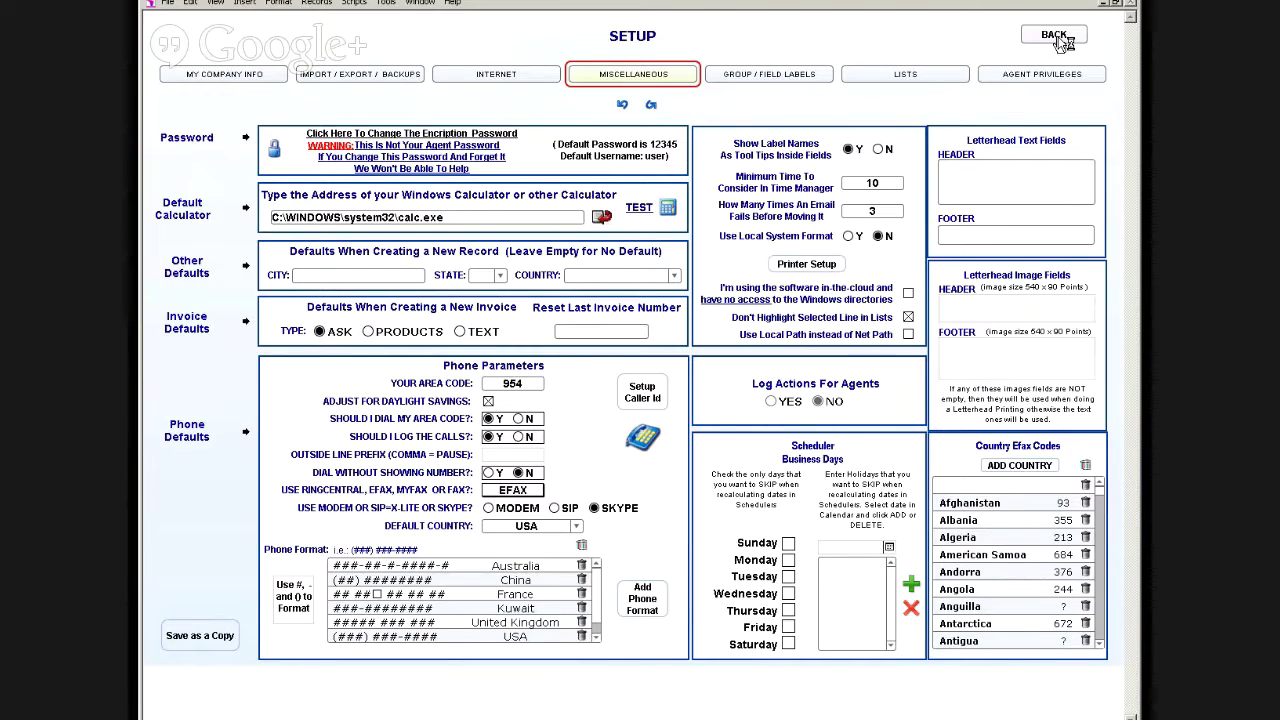
Step: Return to the contact record, then start and cancel dialing its main phone number
{"action": "left_click", "coordinate": [1056, 37]}
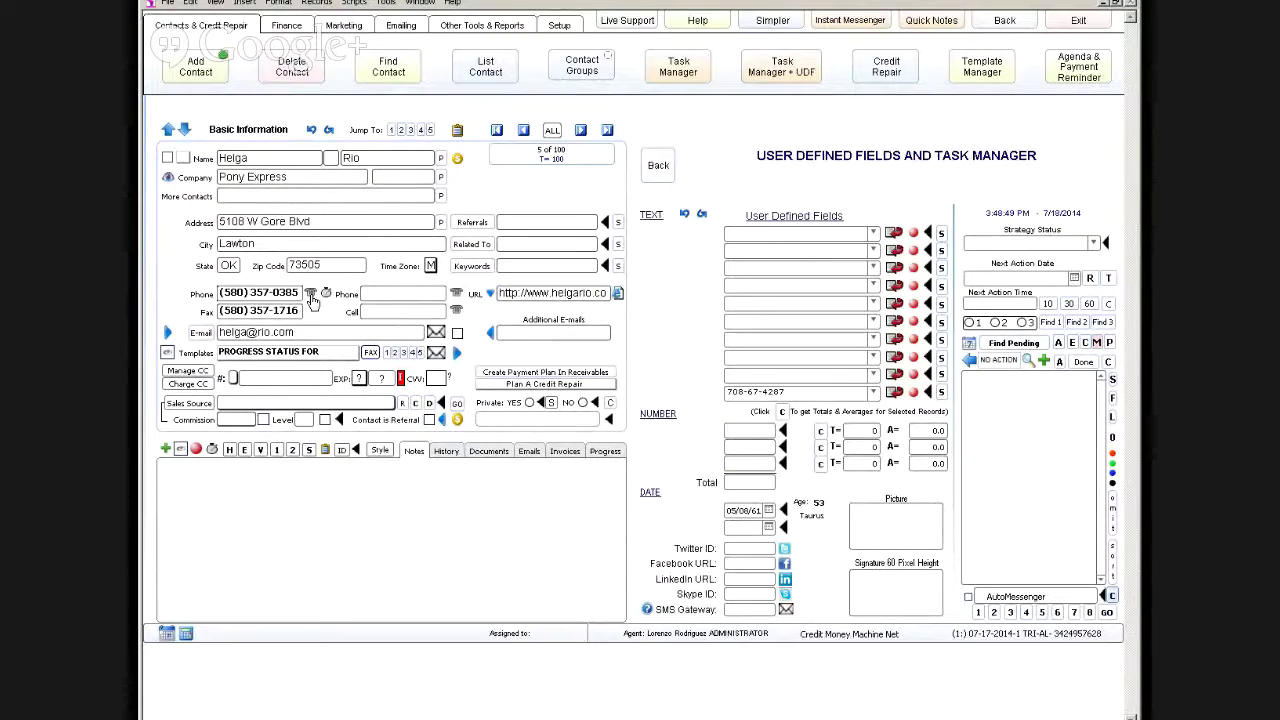
{"action": "left_click", "coordinate": [311, 294]}
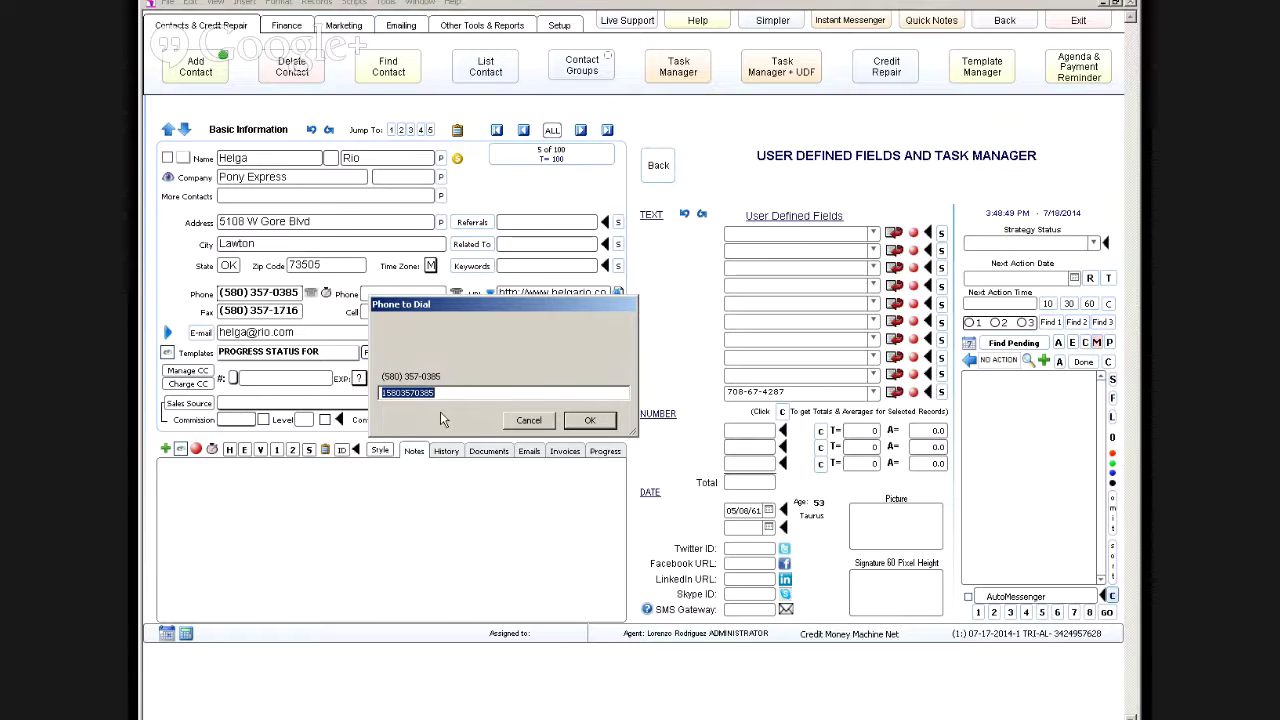
{"action": "left_click", "coordinate": [530, 421]}
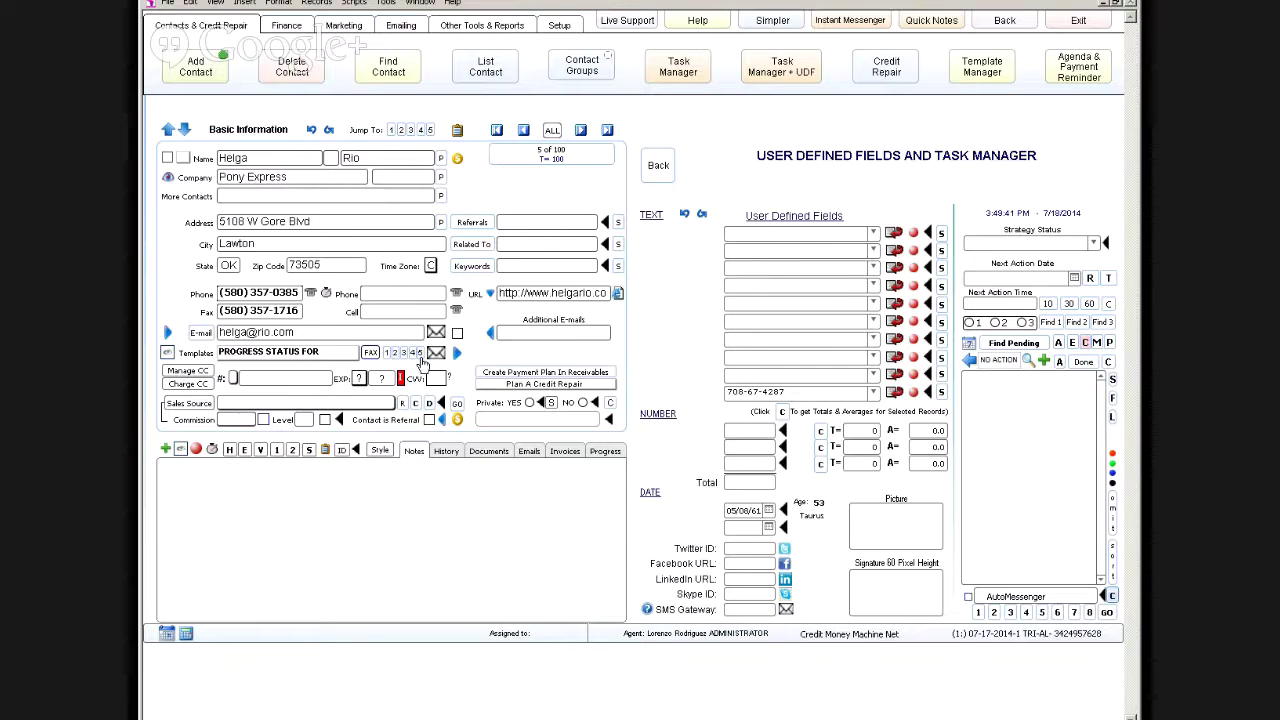
Step: Flip the contact between the dispute and PROGRESS STATUS FOR templates, finishing on PROGRESS STATUS FOR
{"action": "left_click", "coordinate": [340, 353]}
{"action": "left_click", "coordinate": [325, 374]}
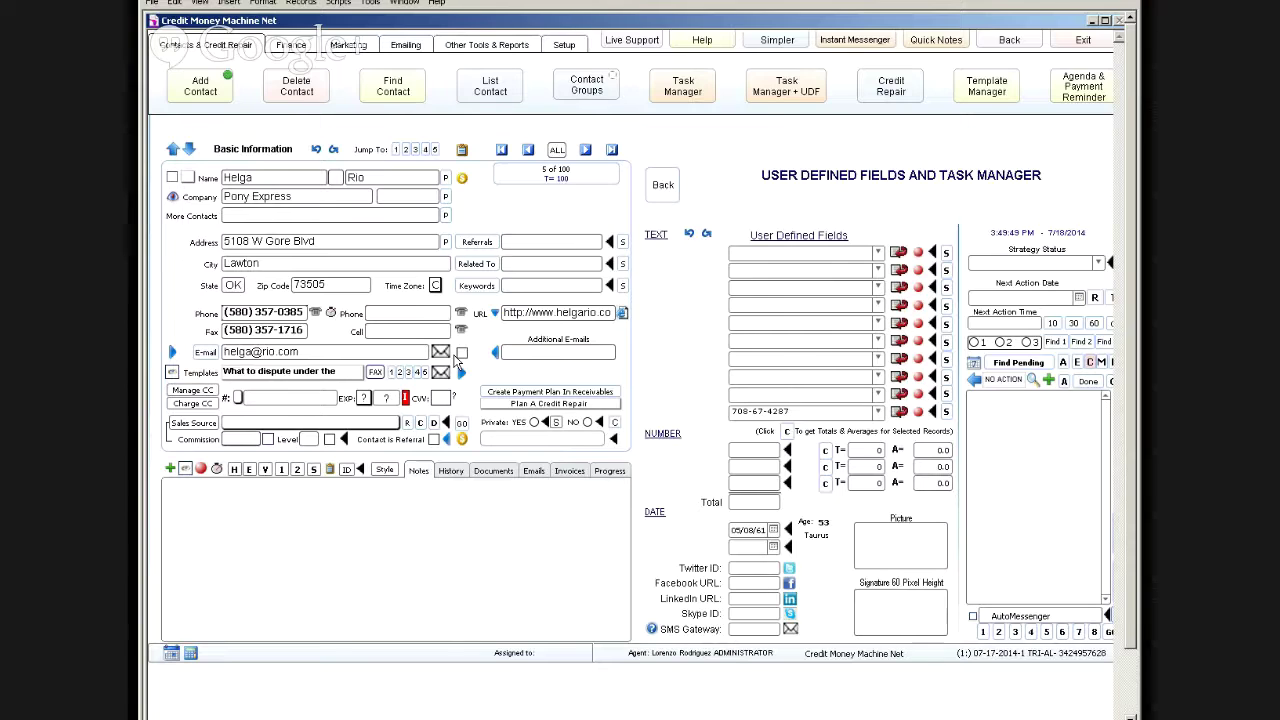
{"action": "left_click", "coordinate": [391, 374]}
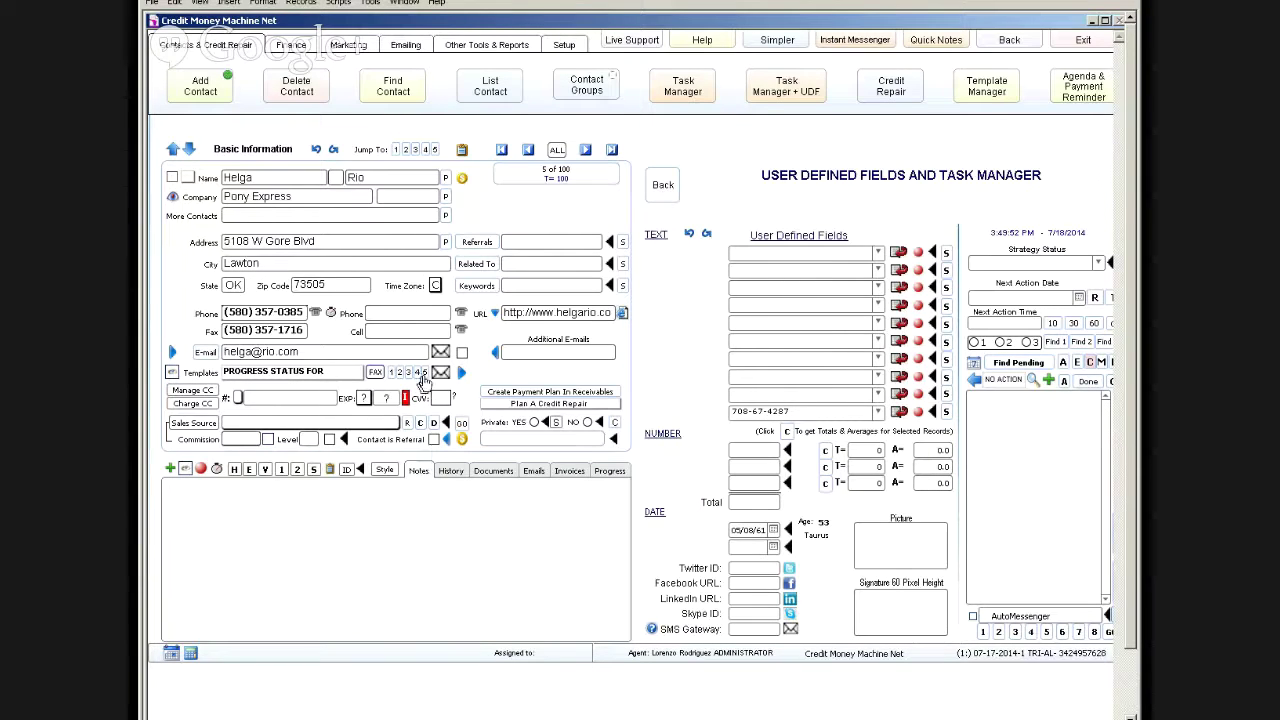
{"action": "left_click", "coordinate": [424, 373]}
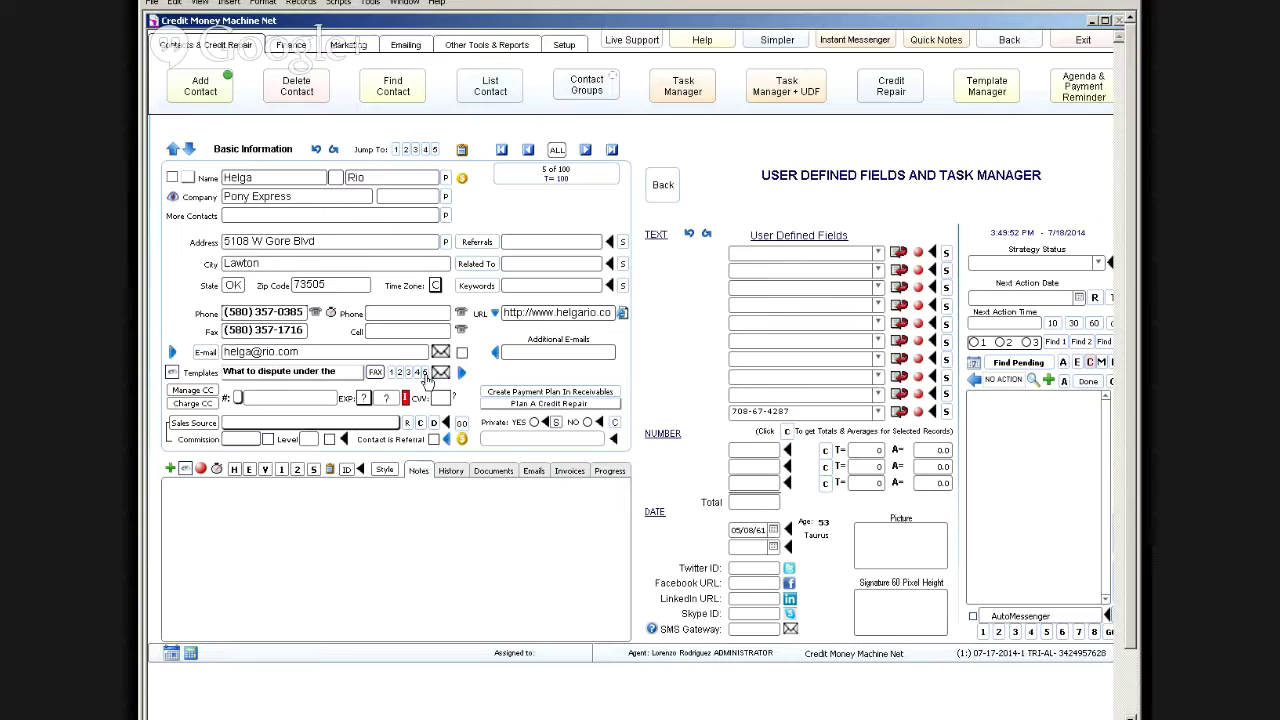
{"action": "left_click", "coordinate": [391, 373]}
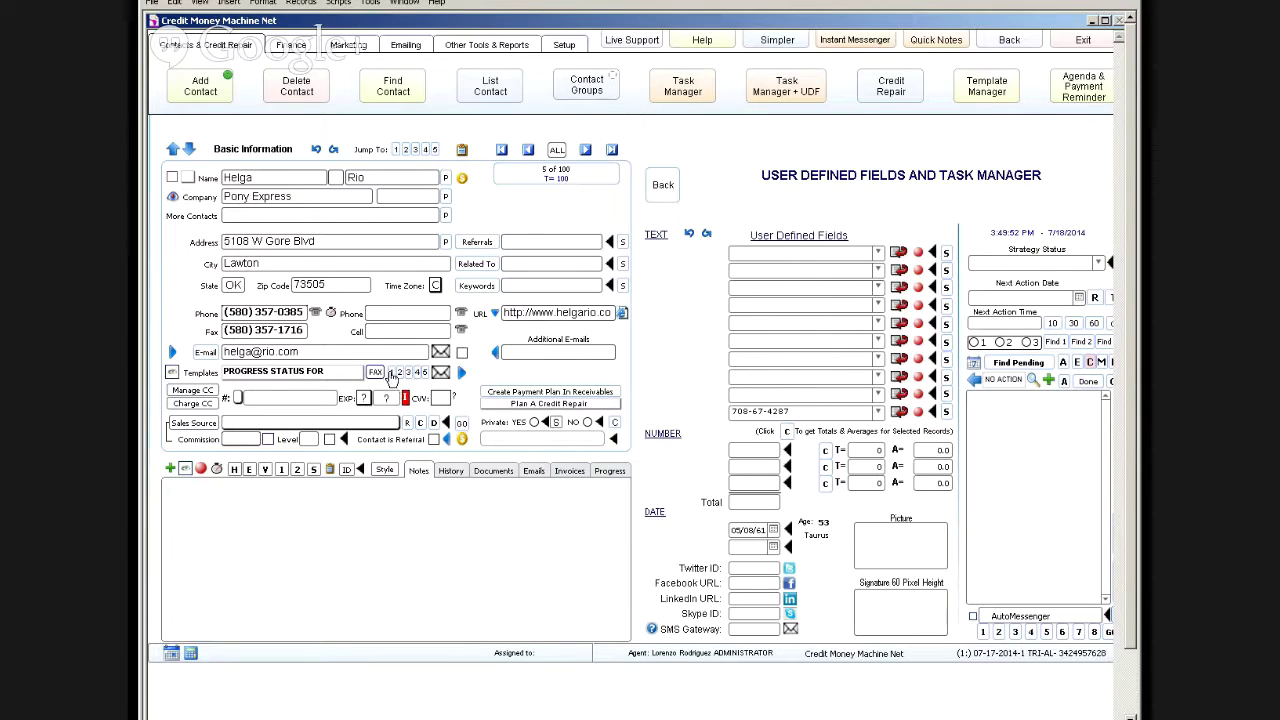
{"action": "left_click", "coordinate": [392, 373]}
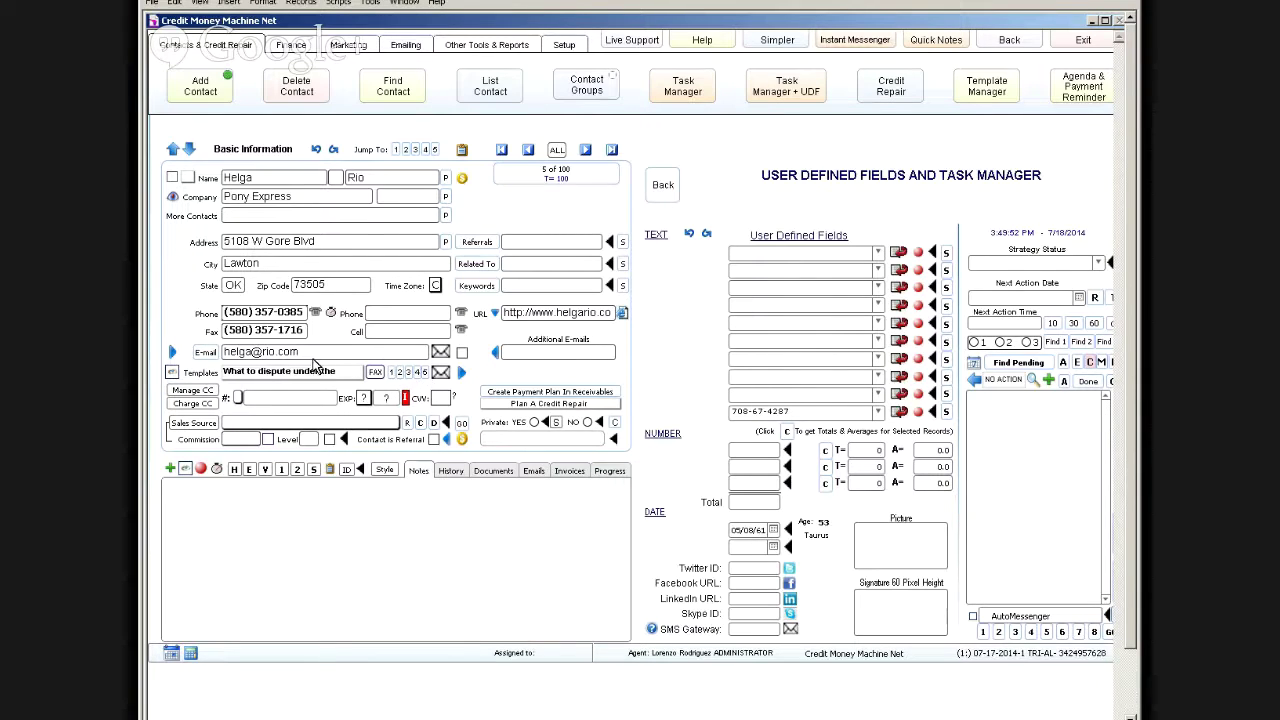
{"action": "left_click", "coordinate": [399, 373]}
{"action": "left_click", "coordinate": [423, 374]}
{"action": "left_click", "coordinate": [391, 374]}
Step: Choose RINGFAX as the fax service in Setup's MISCELLANEOUS settings
{"action": "left_click", "coordinate": [570, 46]}
{"action": "left_click", "coordinate": [531, 86]}
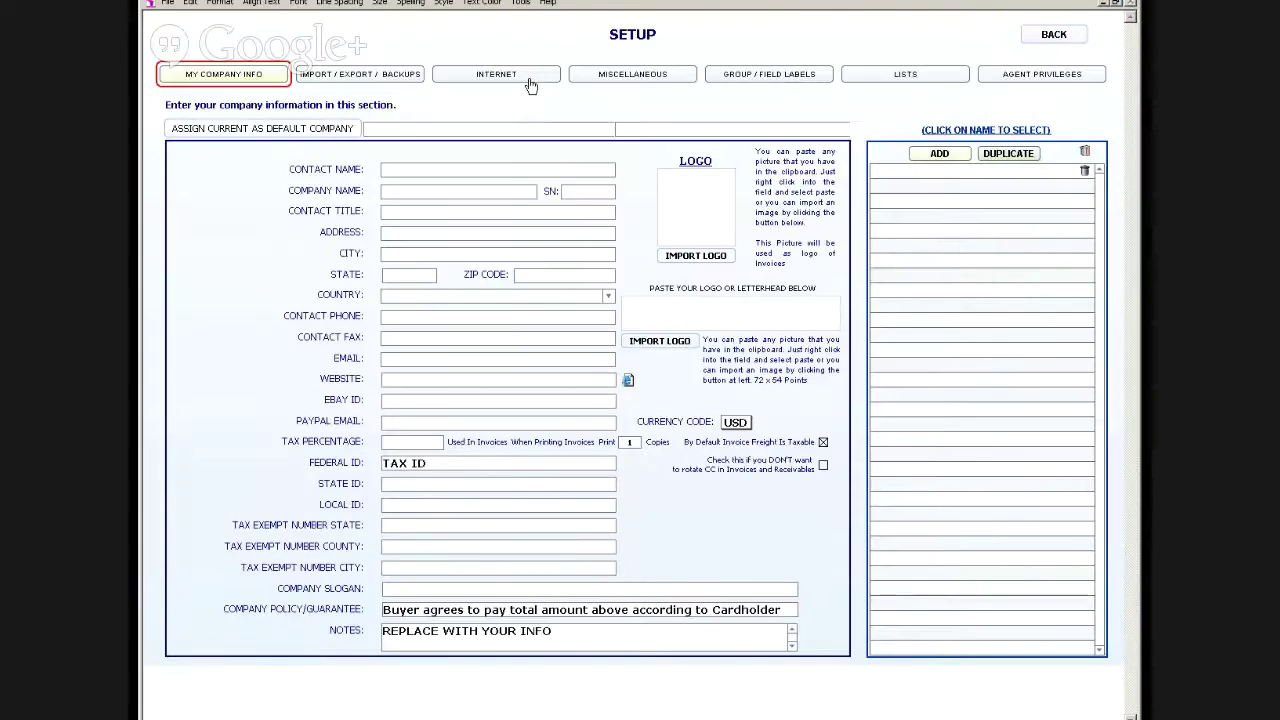
{"action": "left_click", "coordinate": [632, 74]}
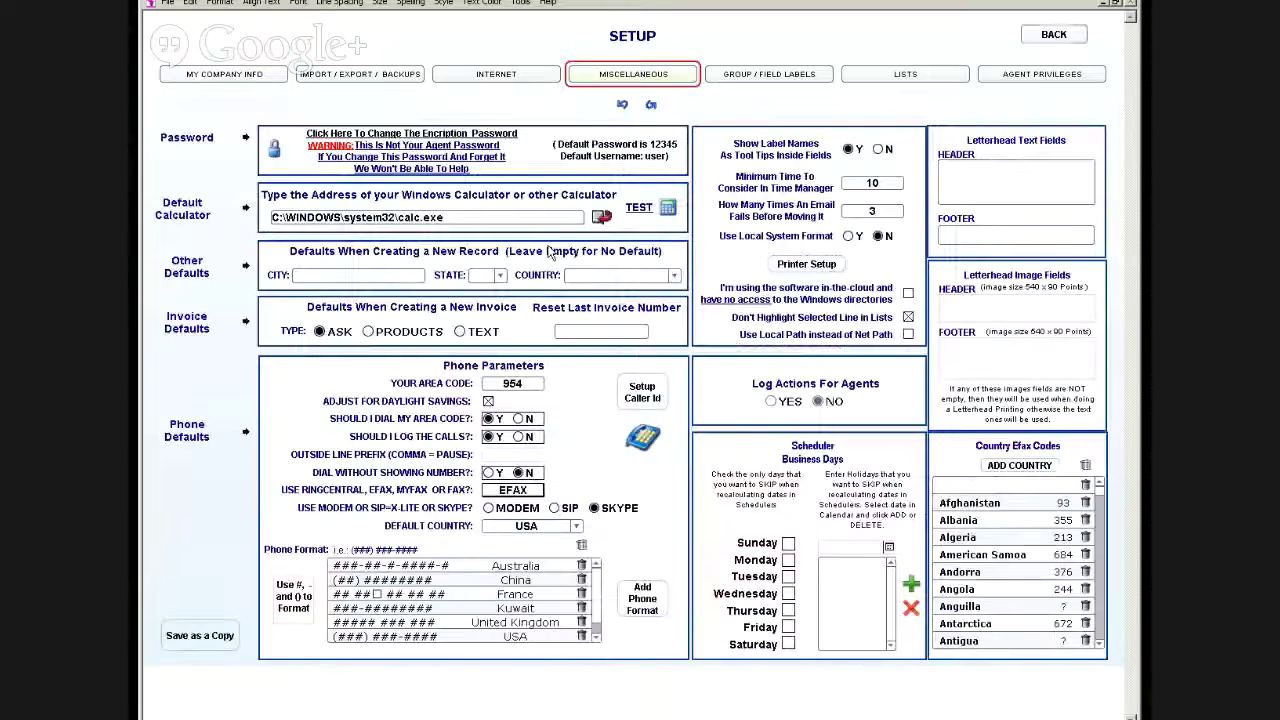
{"action": "left_click", "coordinate": [527, 492]}
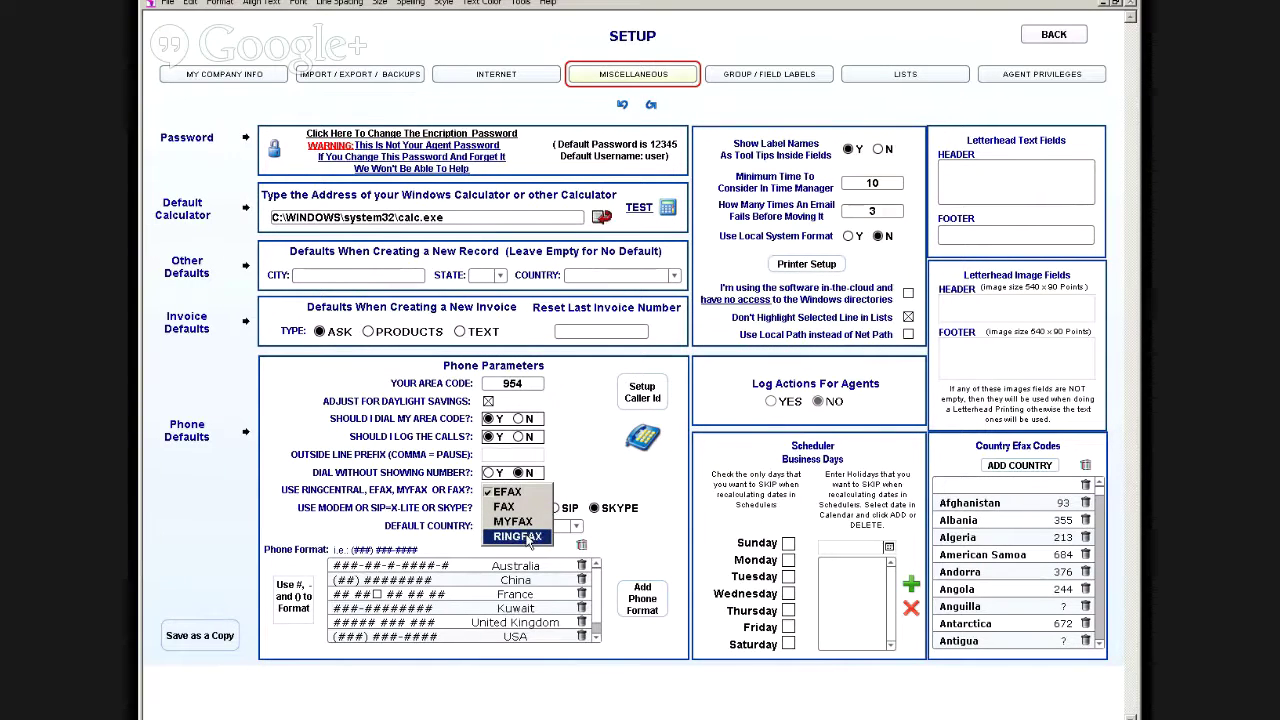
{"action": "left_click", "coordinate": [520, 537]}
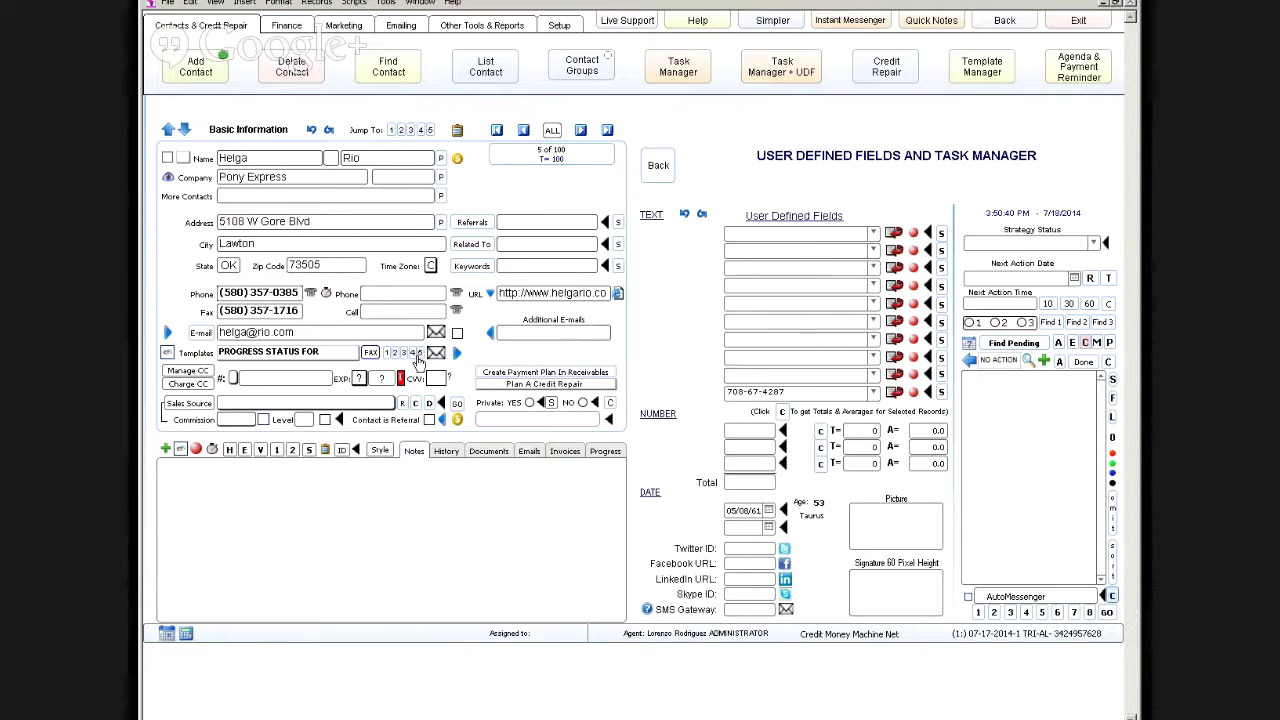
Step: Reselect PROGRESS STATUS FOR, enlarge its body font in Template Manager, and return to the contact
{"action": "left_click", "coordinate": [421, 355]}
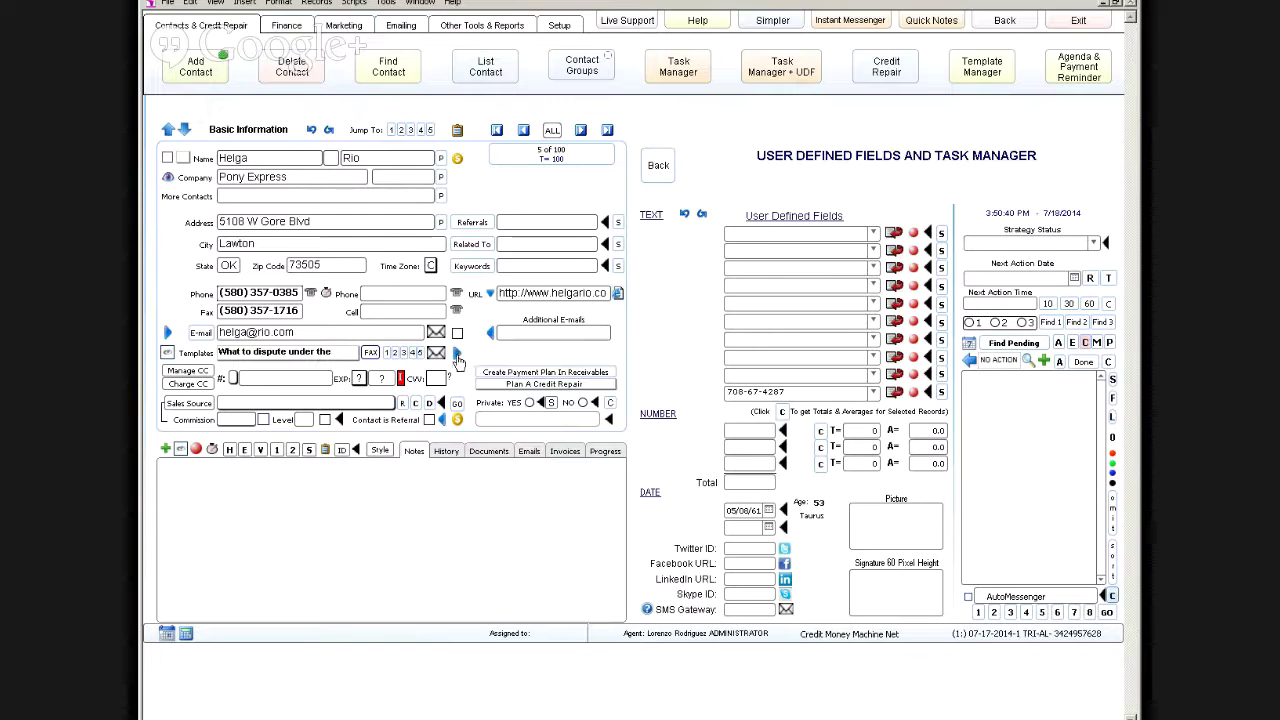
{"action": "left_click", "coordinate": [389, 354]}
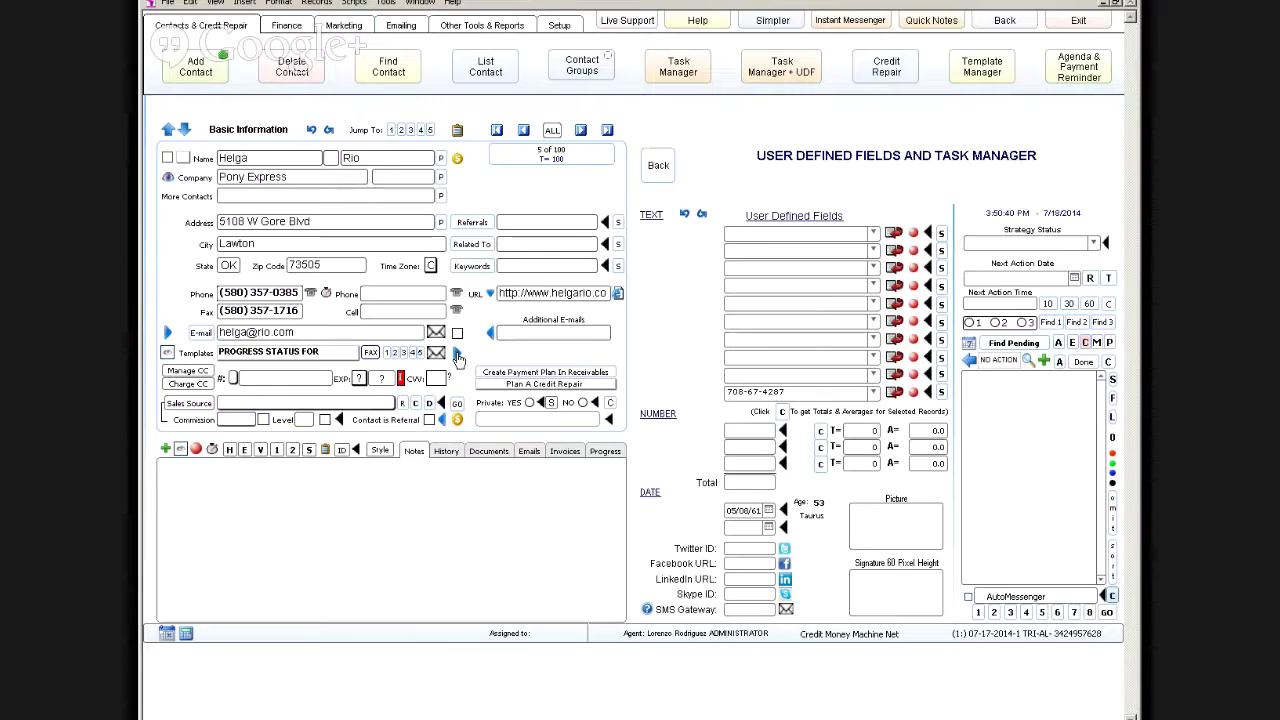
{"action": "left_click", "coordinate": [457, 356]}
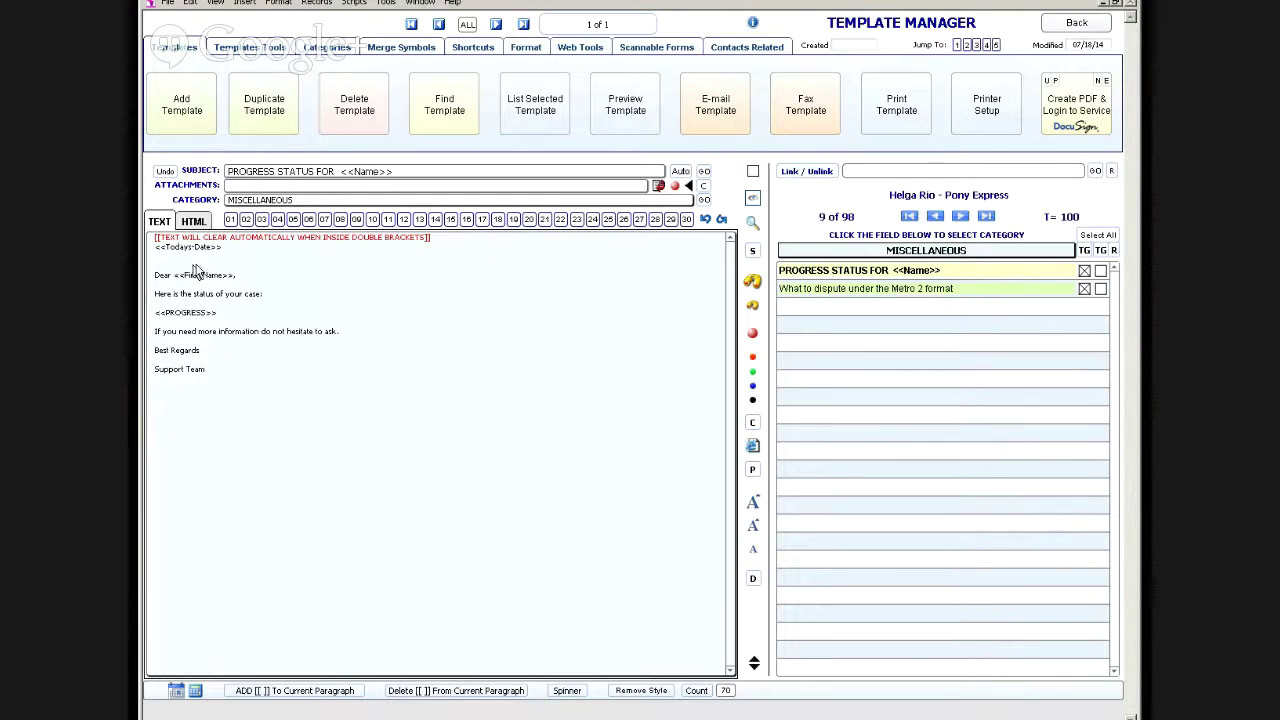
{"action": "left_click", "coordinate": [751, 528]}
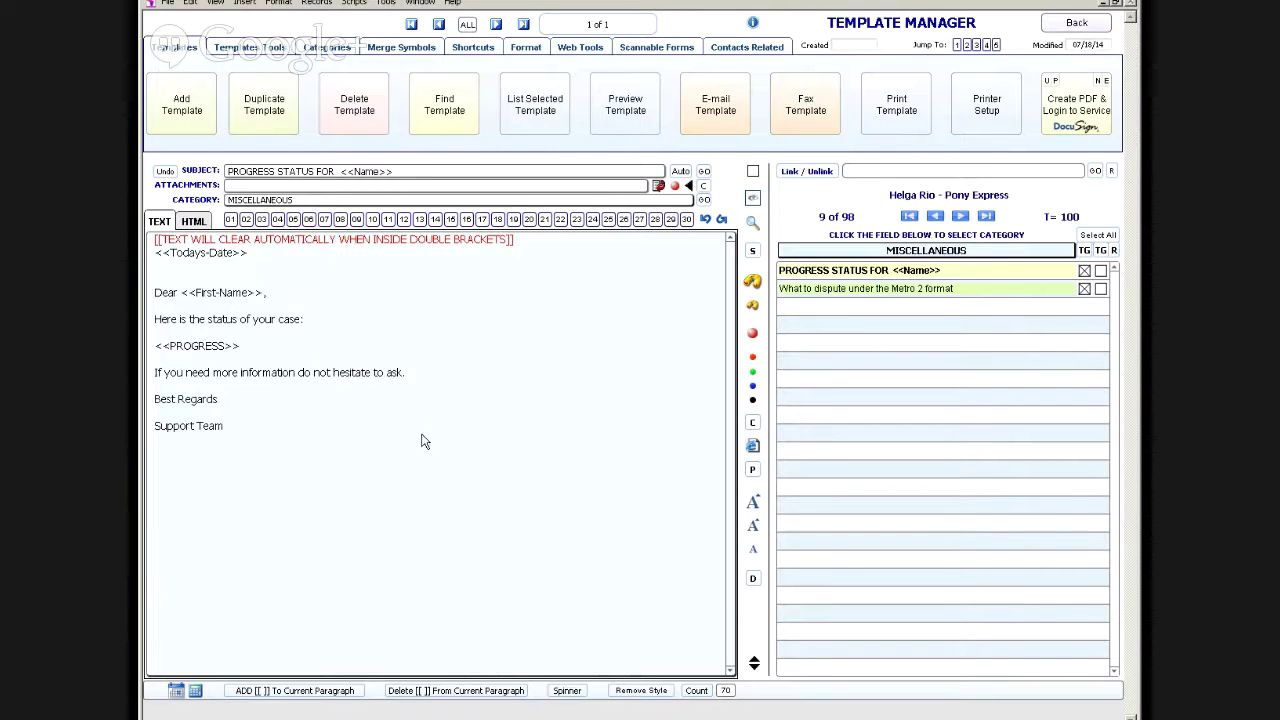
{"action": "left_click", "coordinate": [1048, 26]}
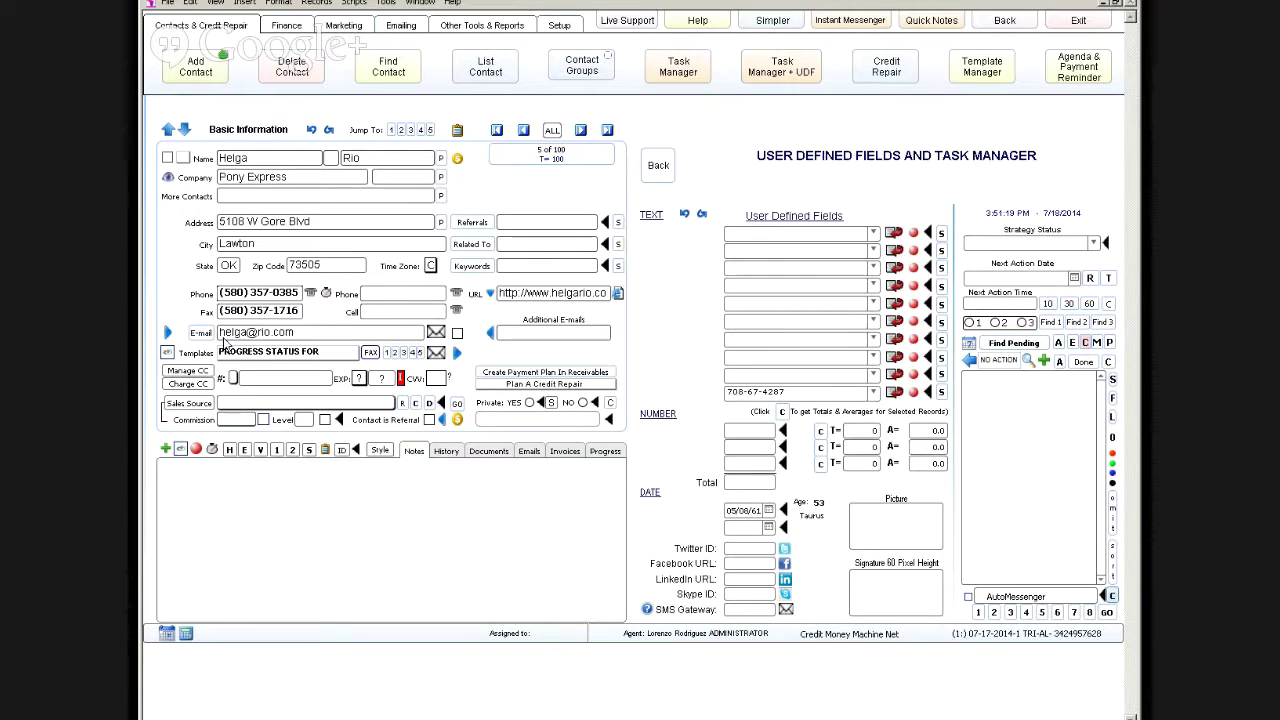
Step: Empty the contact's URL field and call up the prompt to fill it from the e-mail domain
{"action": "left_click", "coordinate": [530, 294]}
{"action": "key", "text": "ctrl+a"}
{"action": "key", "text": "Delete"}
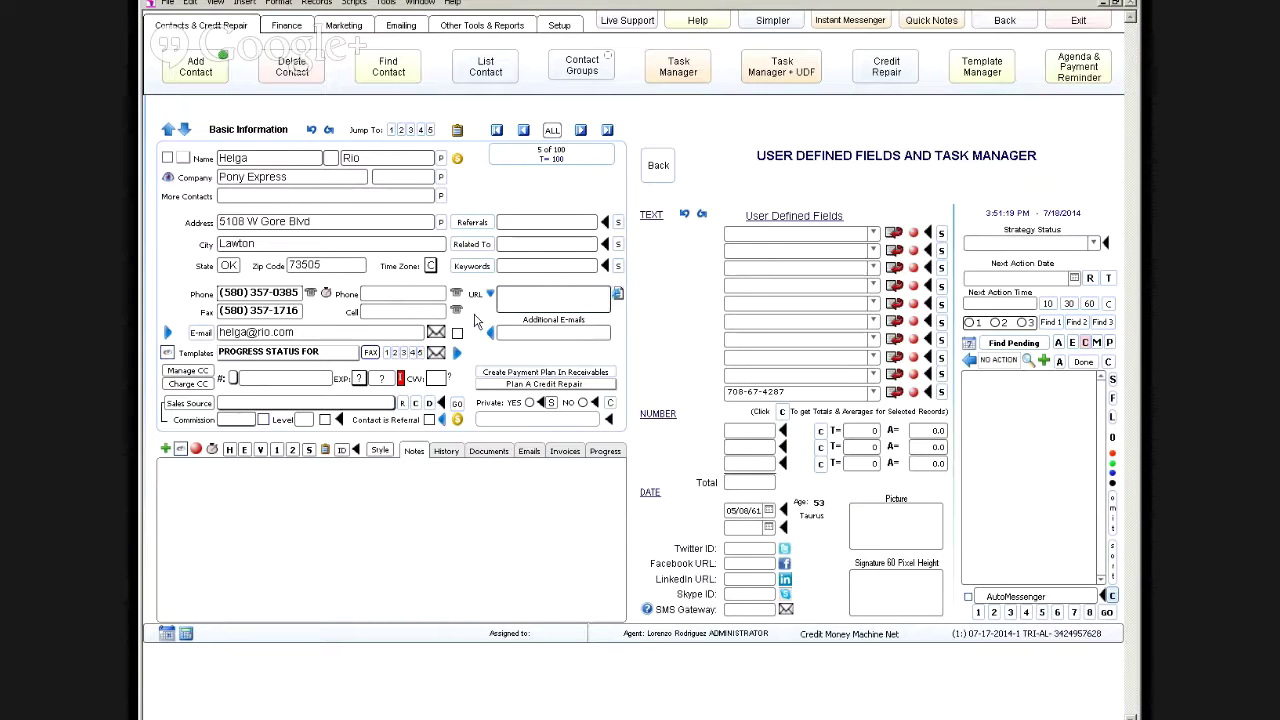
{"action": "left_click", "coordinate": [473, 315]}
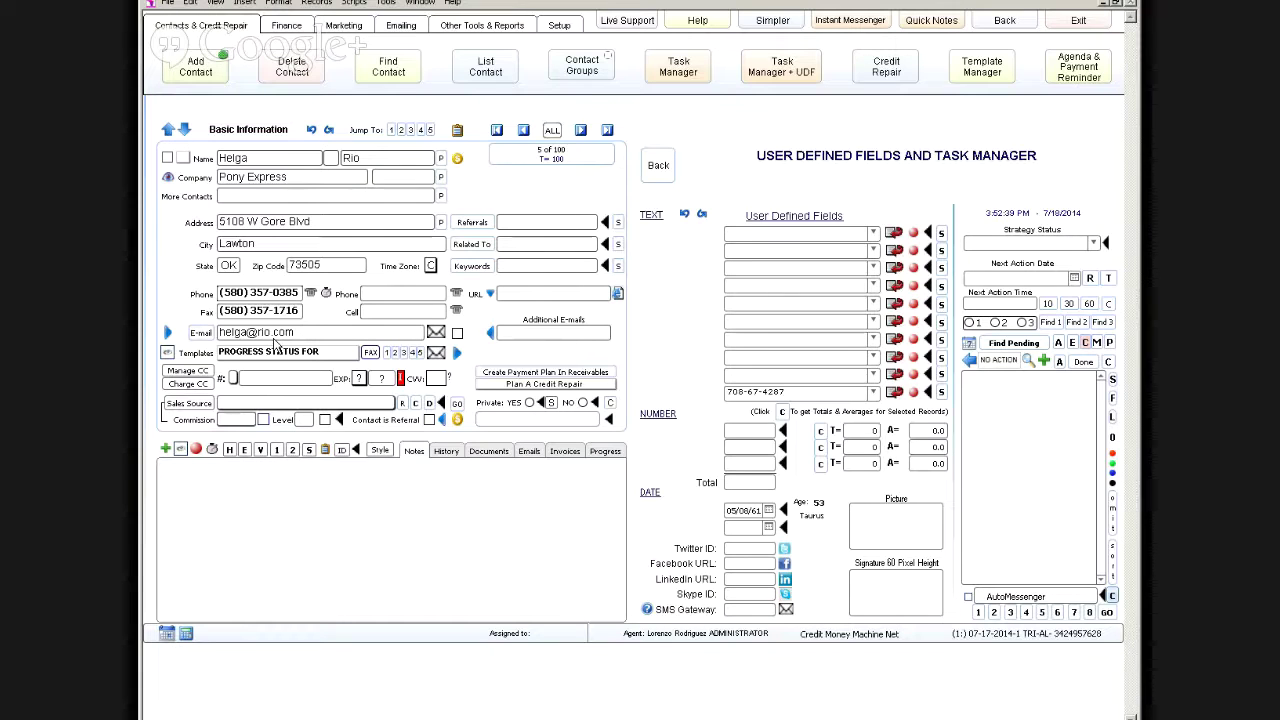
{"action": "left_click", "coordinate": [168, 334]}
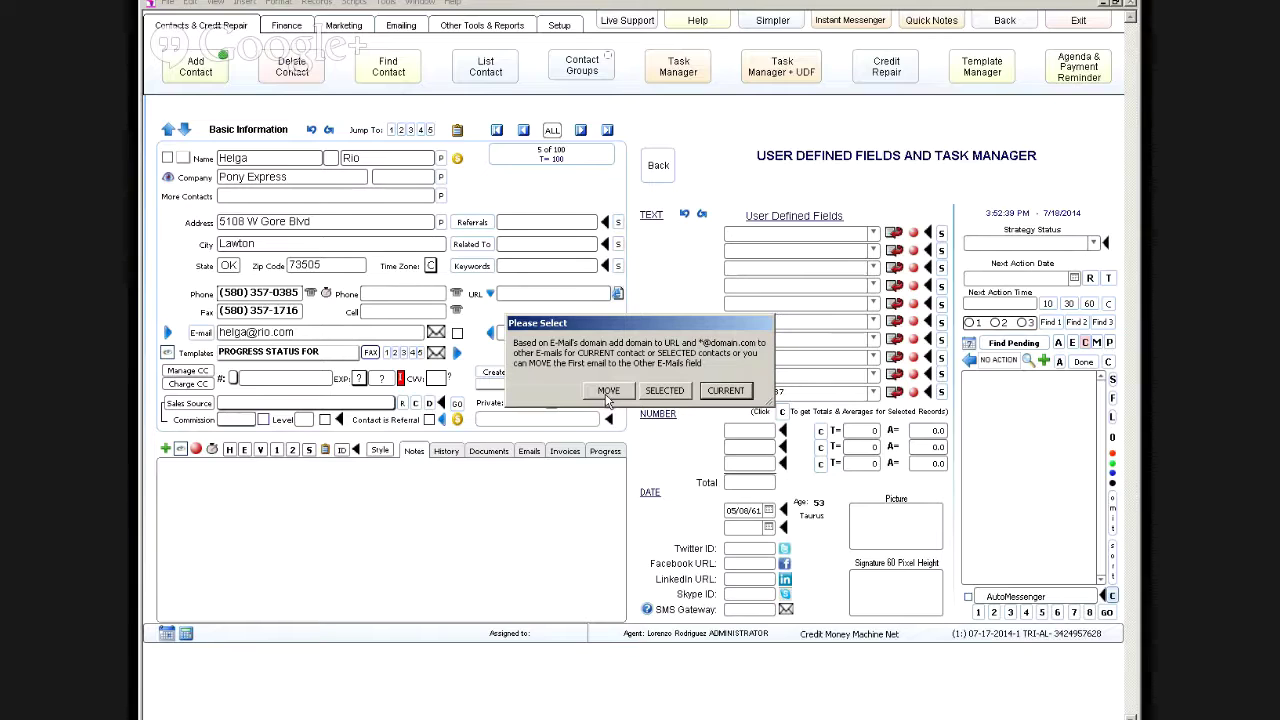
{"action": "left_click", "coordinate": [726, 391]}
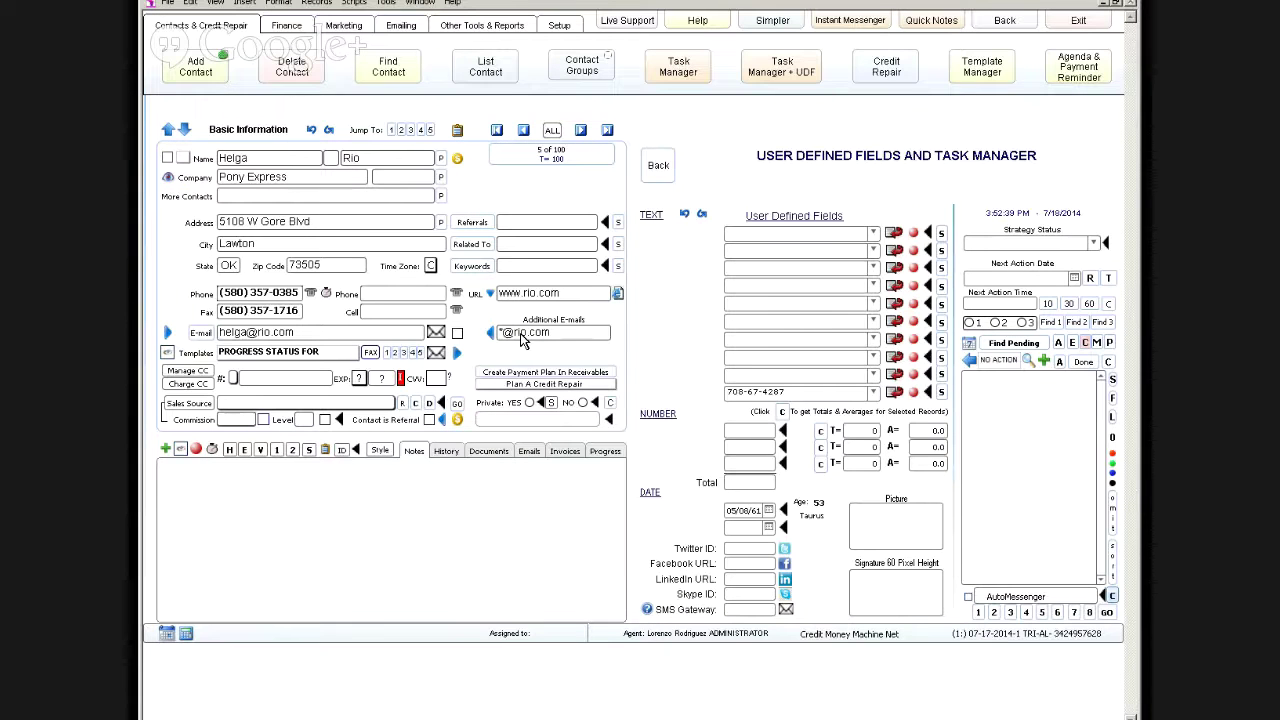
{"action": "left_click", "coordinate": [521, 337]}
{"action": "left_click", "coordinate": [298, 333]}
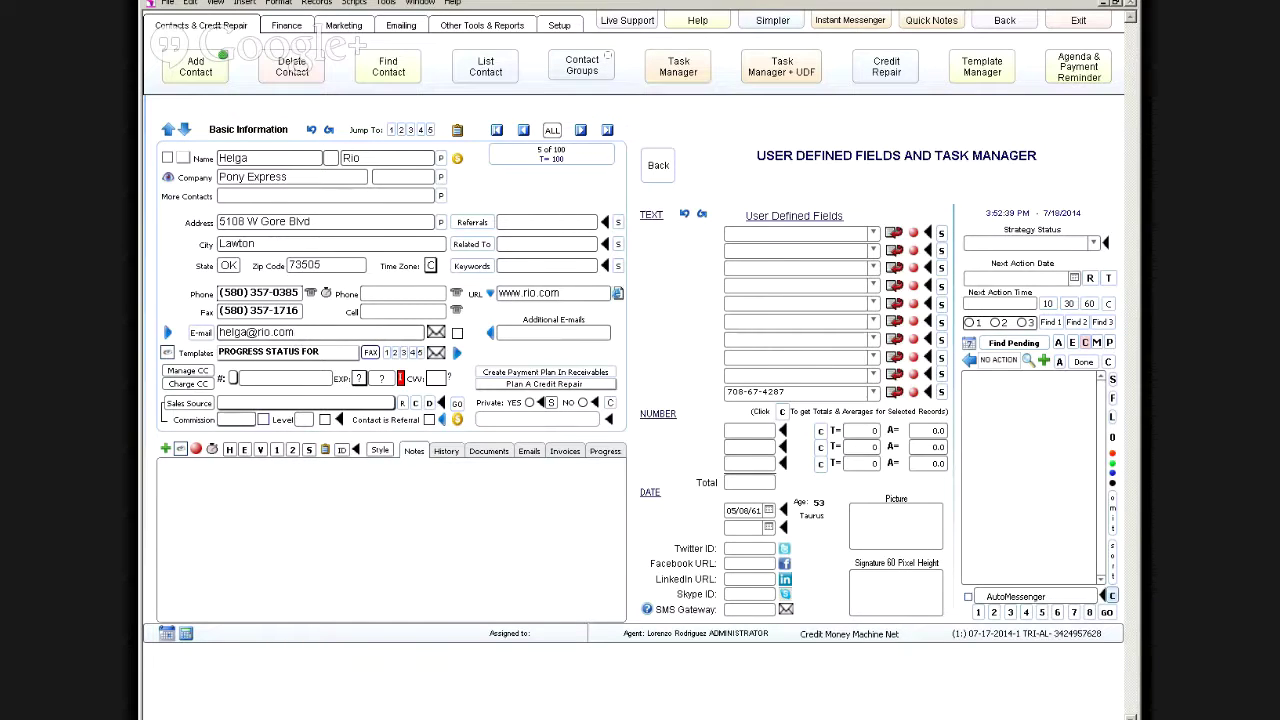
Step: Change the main e-mail domain to gmail.com, add a wildcard domain e-mail, and switch to Simpler view
{"action": "left_click_drag", "start_coordinate": [298, 333], "coordinate": [260, 333]}
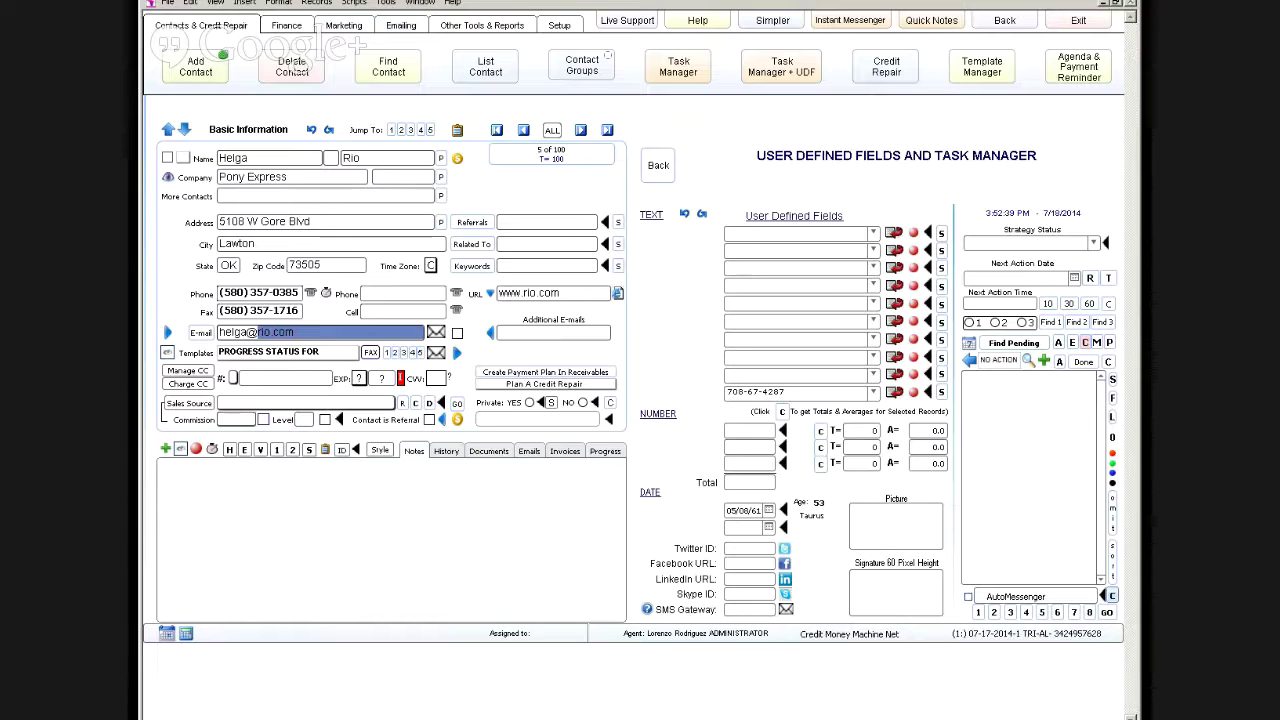
{"action": "type", "text": "gmail.com"}
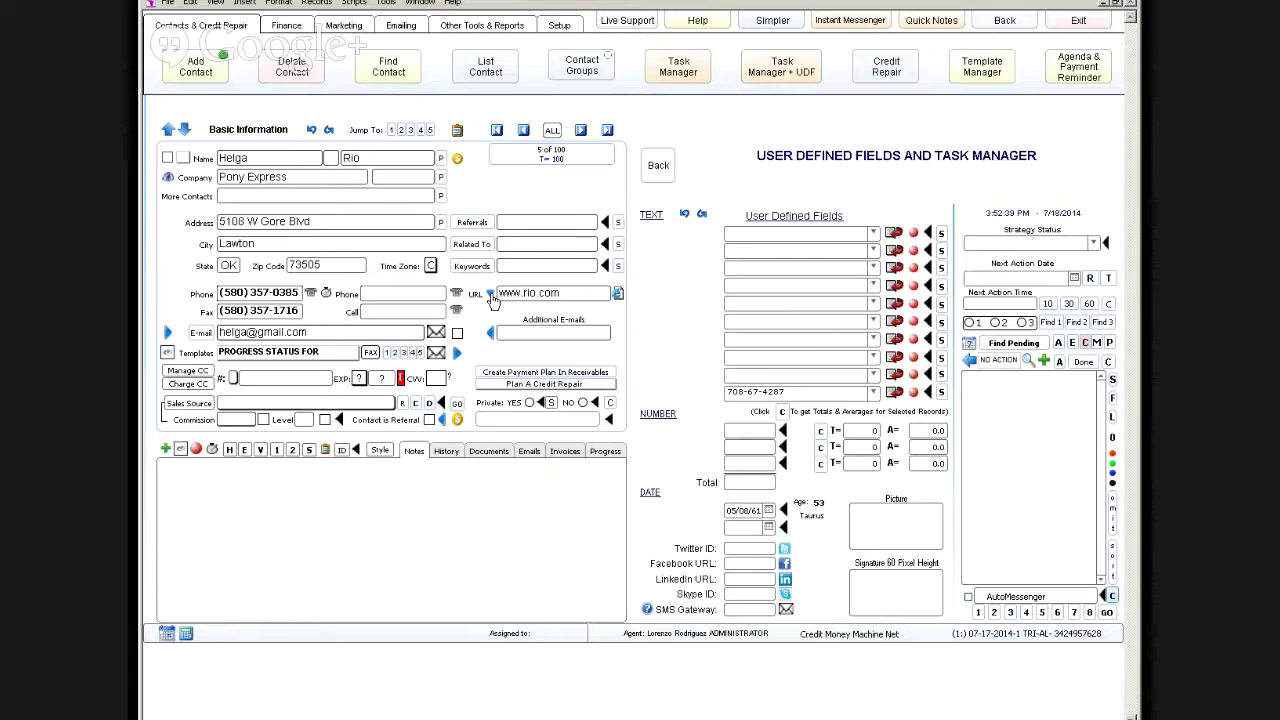
{"action": "left_click", "coordinate": [490, 295]}
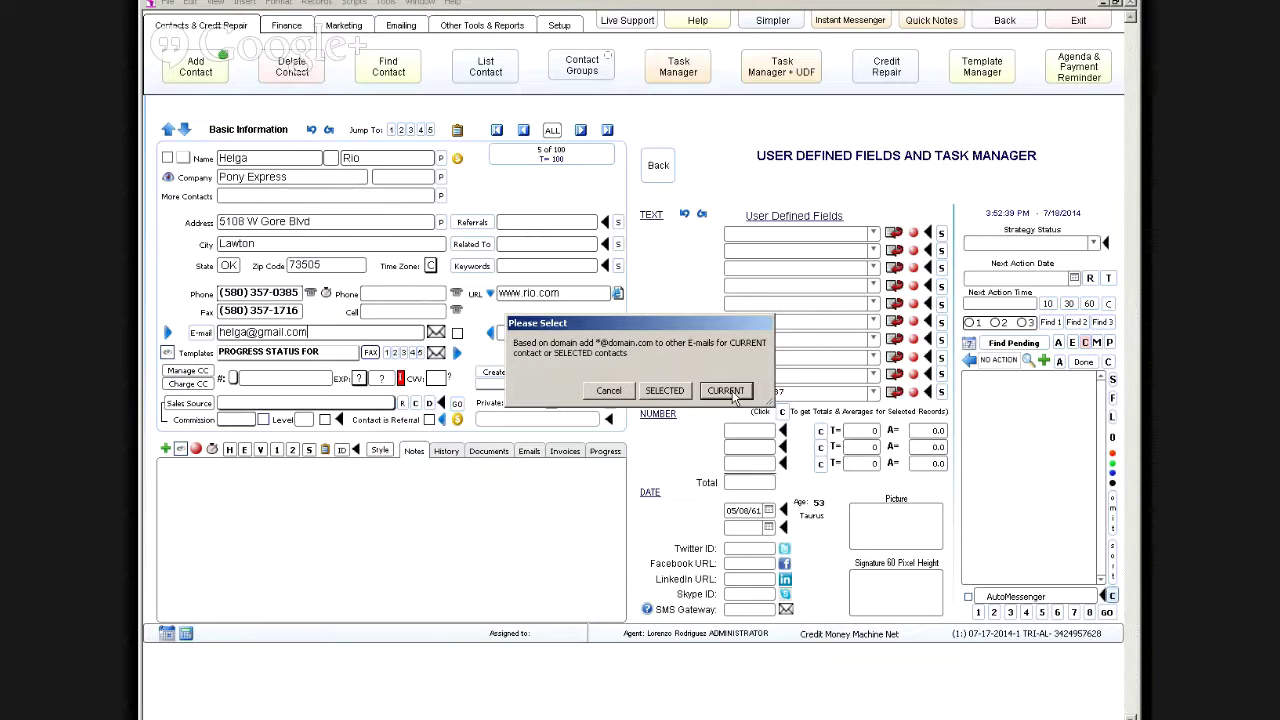
{"action": "left_click", "coordinate": [727, 391]}
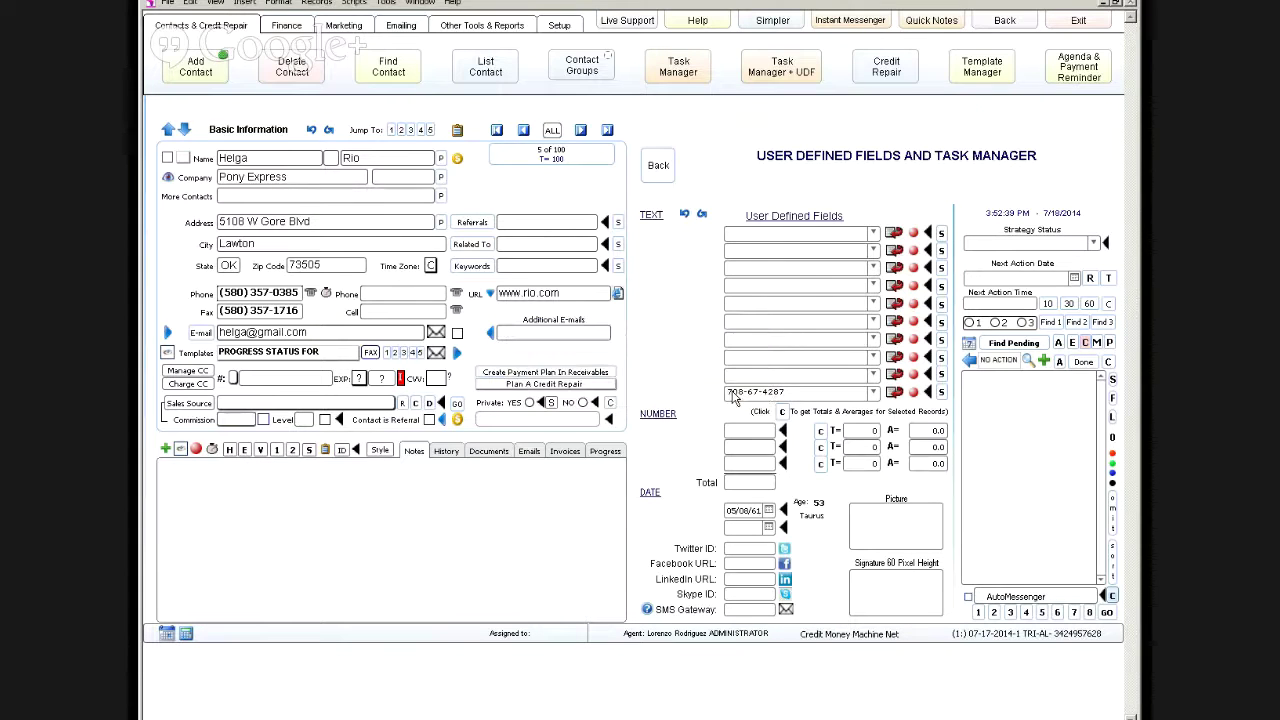
{"action": "left_click", "coordinate": [535, 338]}
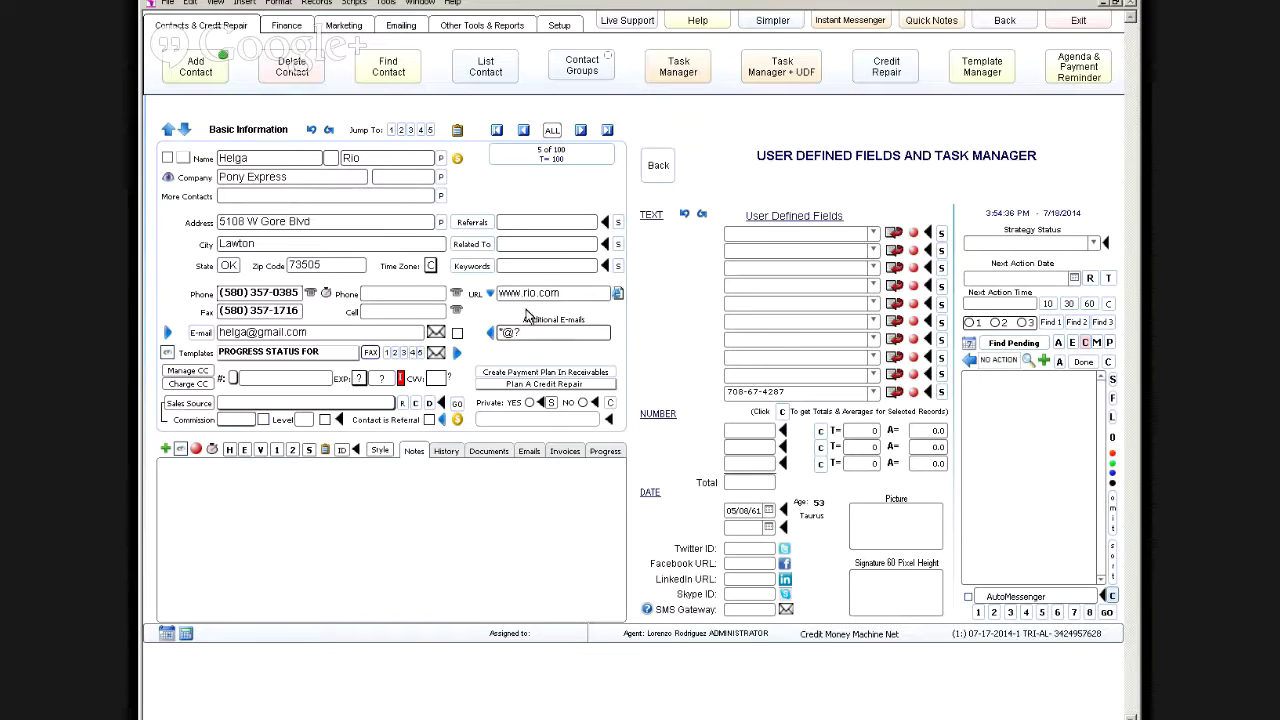
{"action": "left_click", "coordinate": [745, 22]}
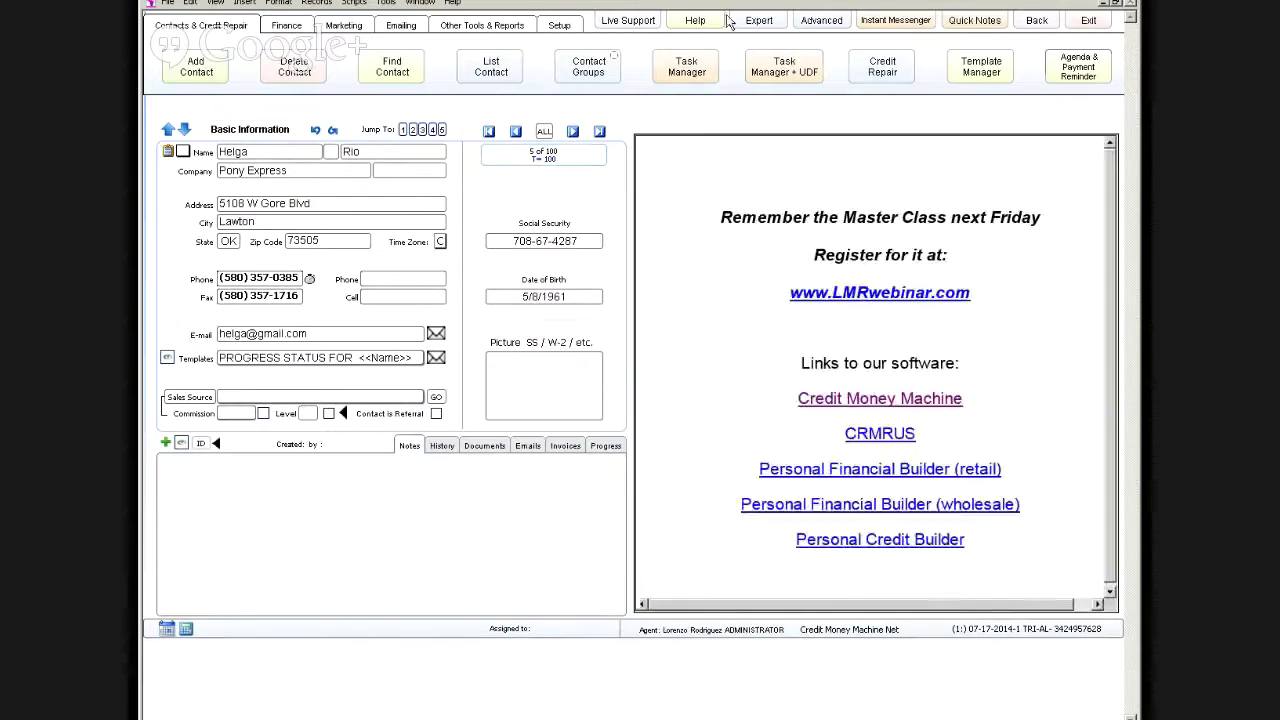
{"action": "left_click", "coordinate": [745, 22]}
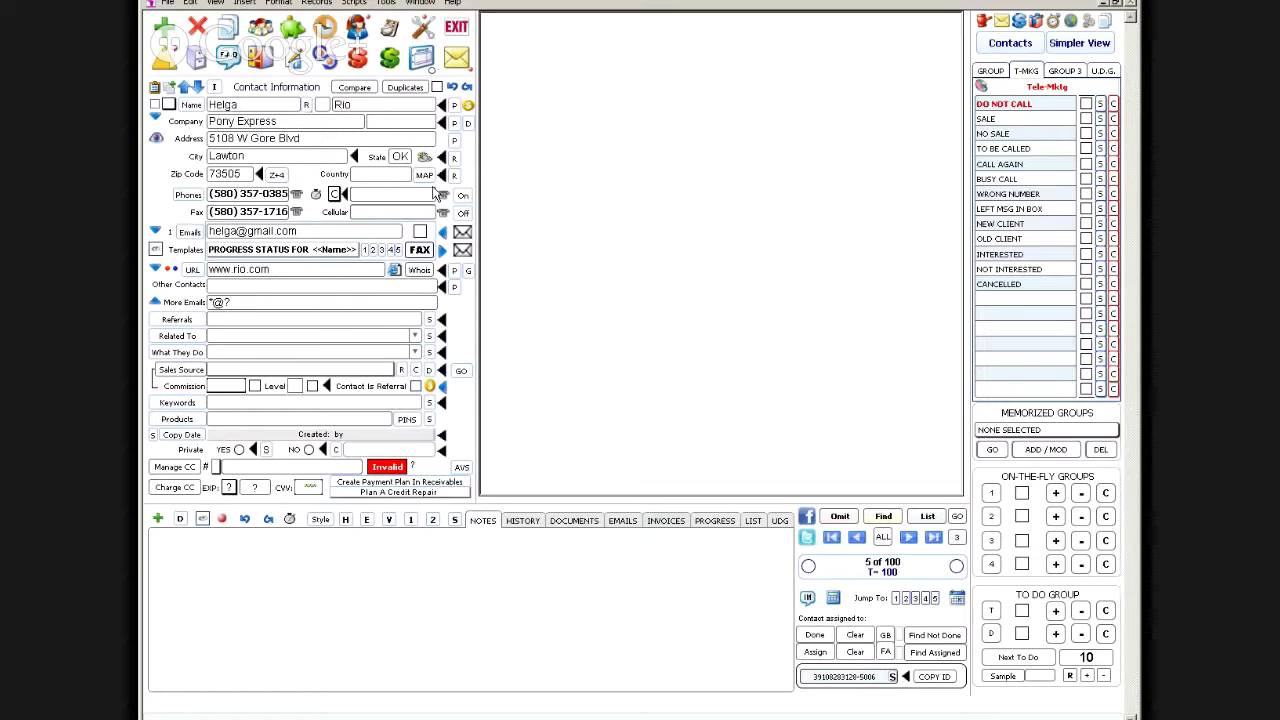
{"action": "left_click", "coordinate": [155, 269]}
{"action": "left_click", "coordinate": [727, 390]}
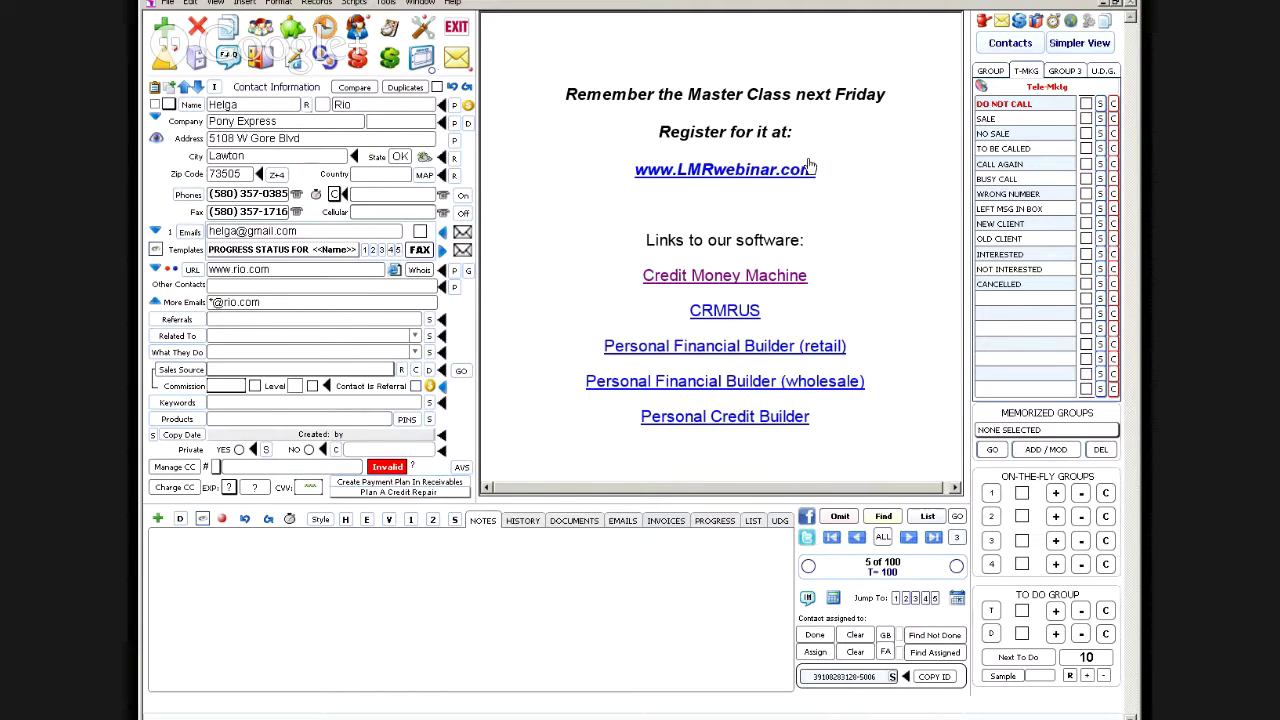
{"action": "left_click", "coordinate": [1080, 43]}
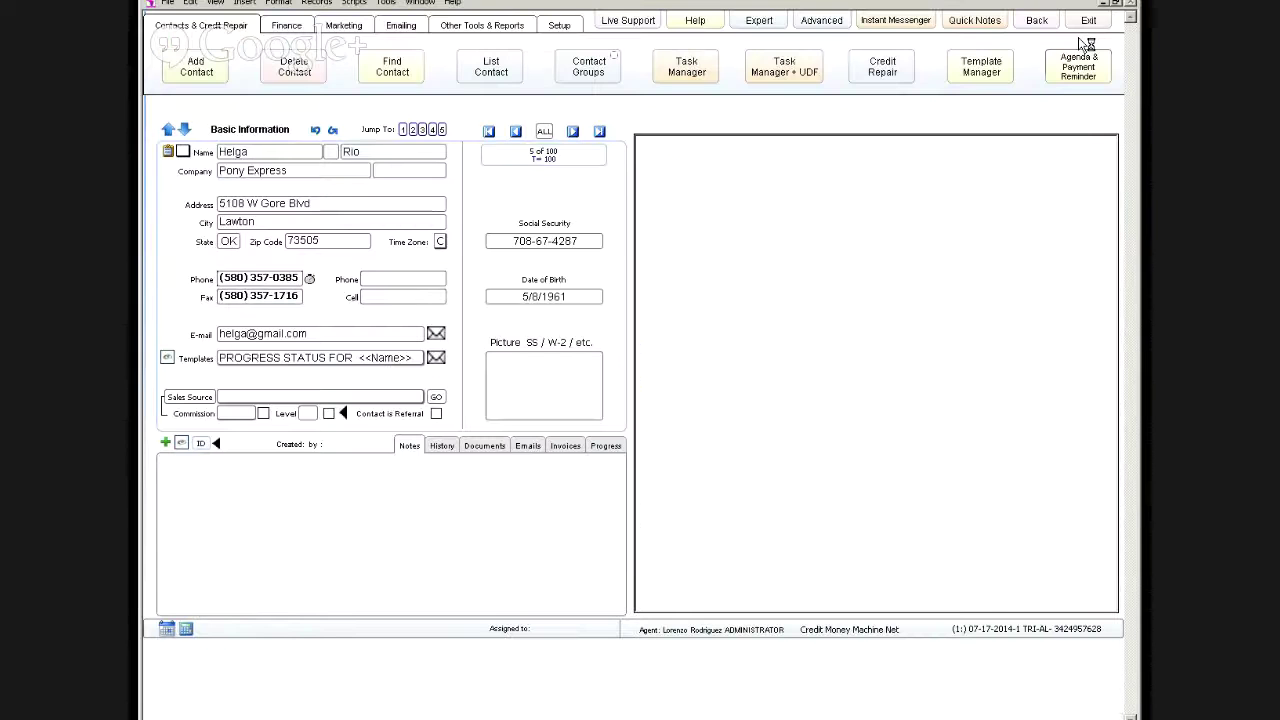
{"action": "left_click", "coordinate": [834, 21]}
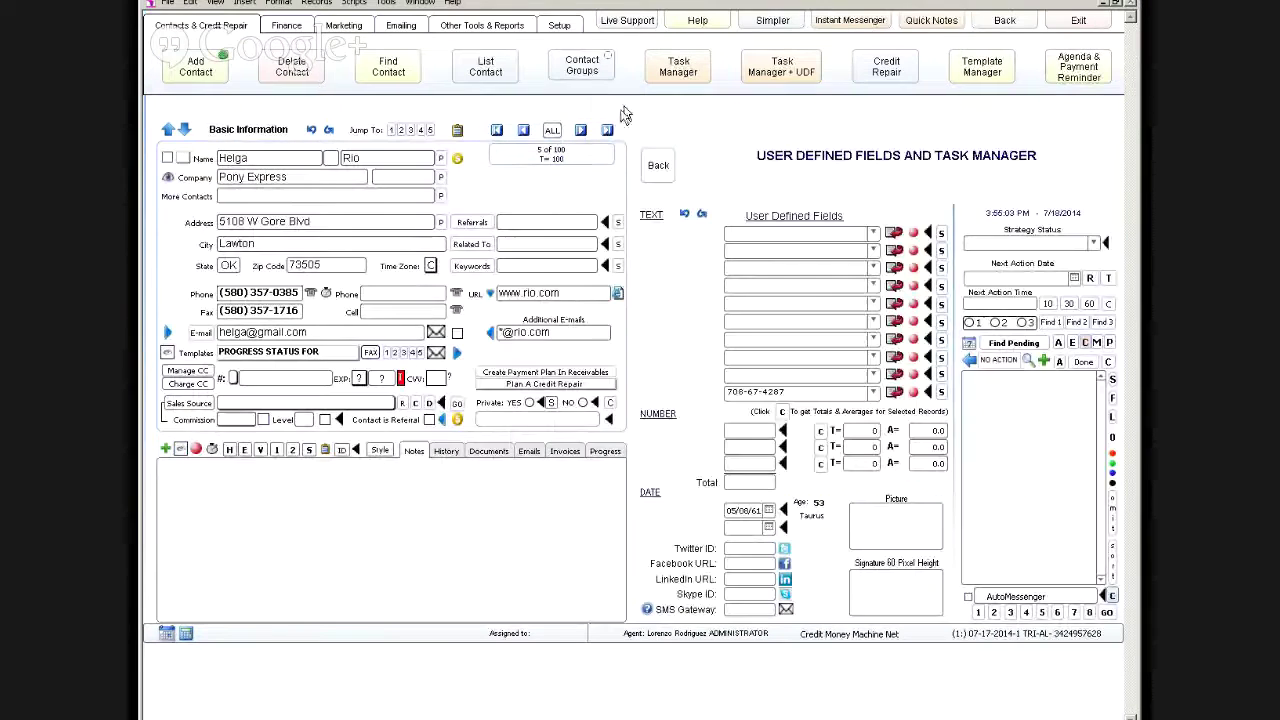
{"action": "left_click", "coordinate": [521, 293]}
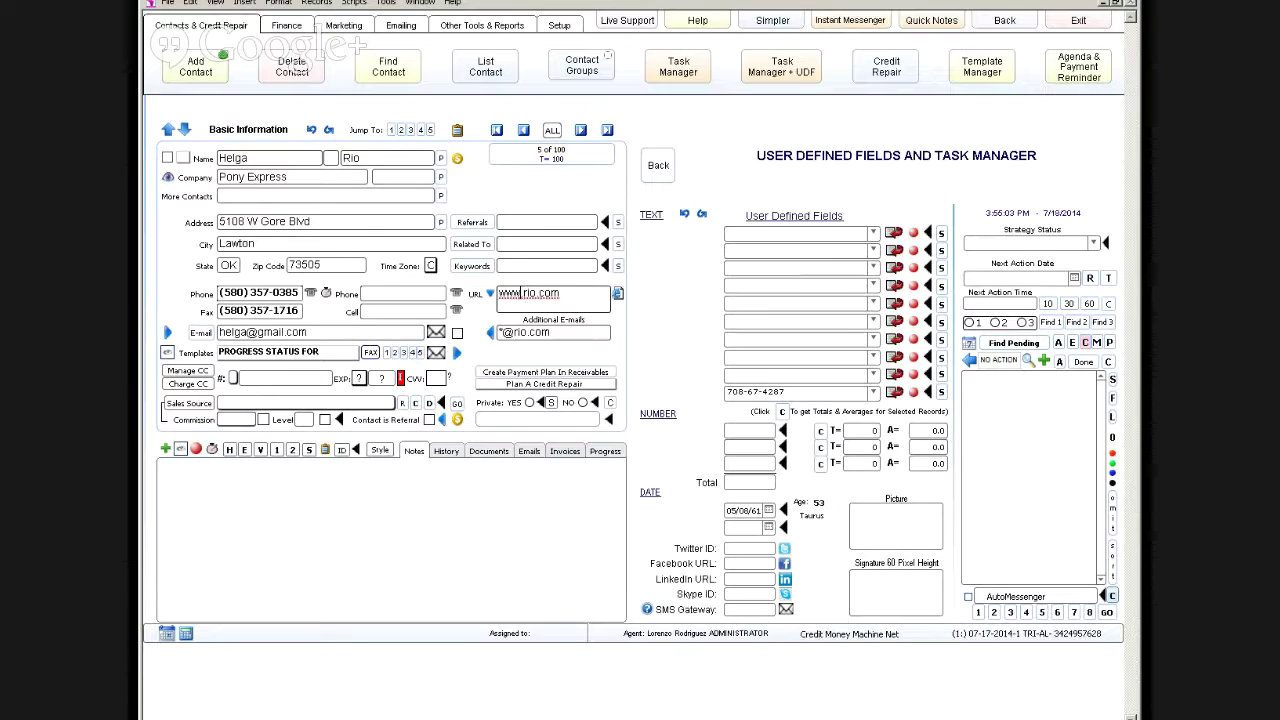
{"action": "triple_click", "coordinate": [540, 333]}
{"action": "key", "text": "Delete"}
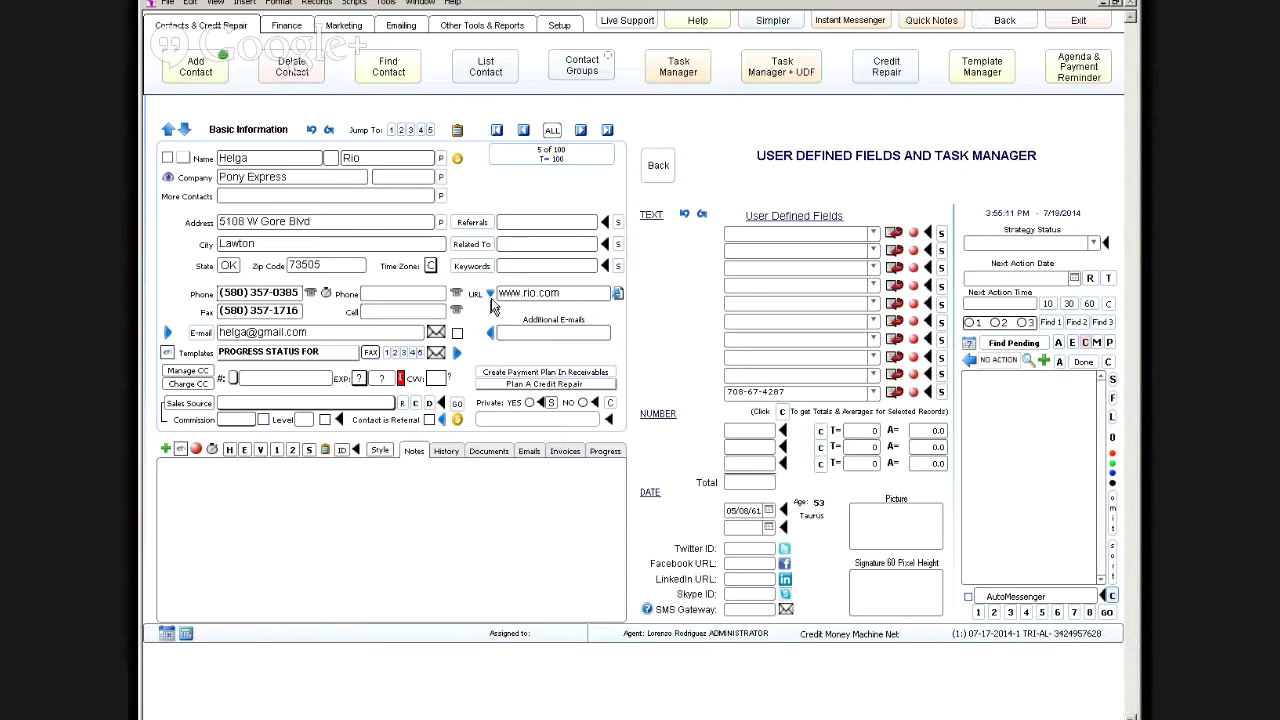
{"action": "left_click", "coordinate": [489, 294]}
{"action": "left_click", "coordinate": [726, 391]}
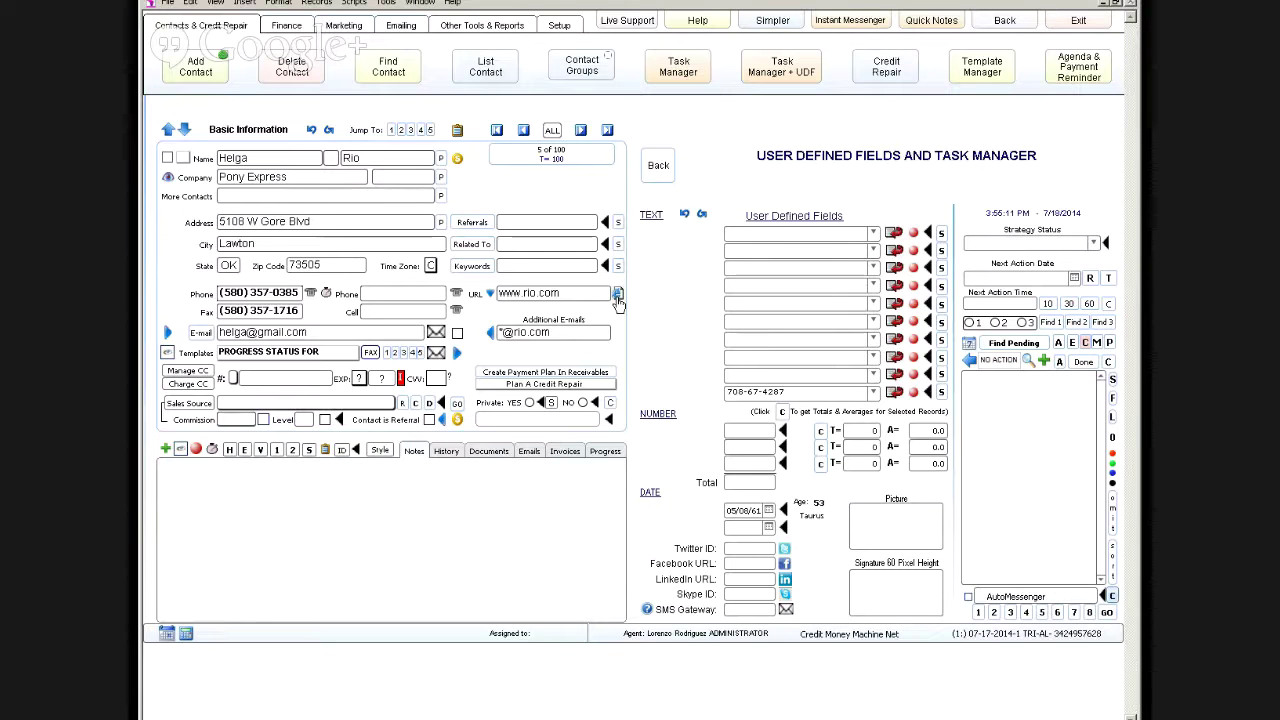
{"action": "left_click", "coordinate": [618, 296]}
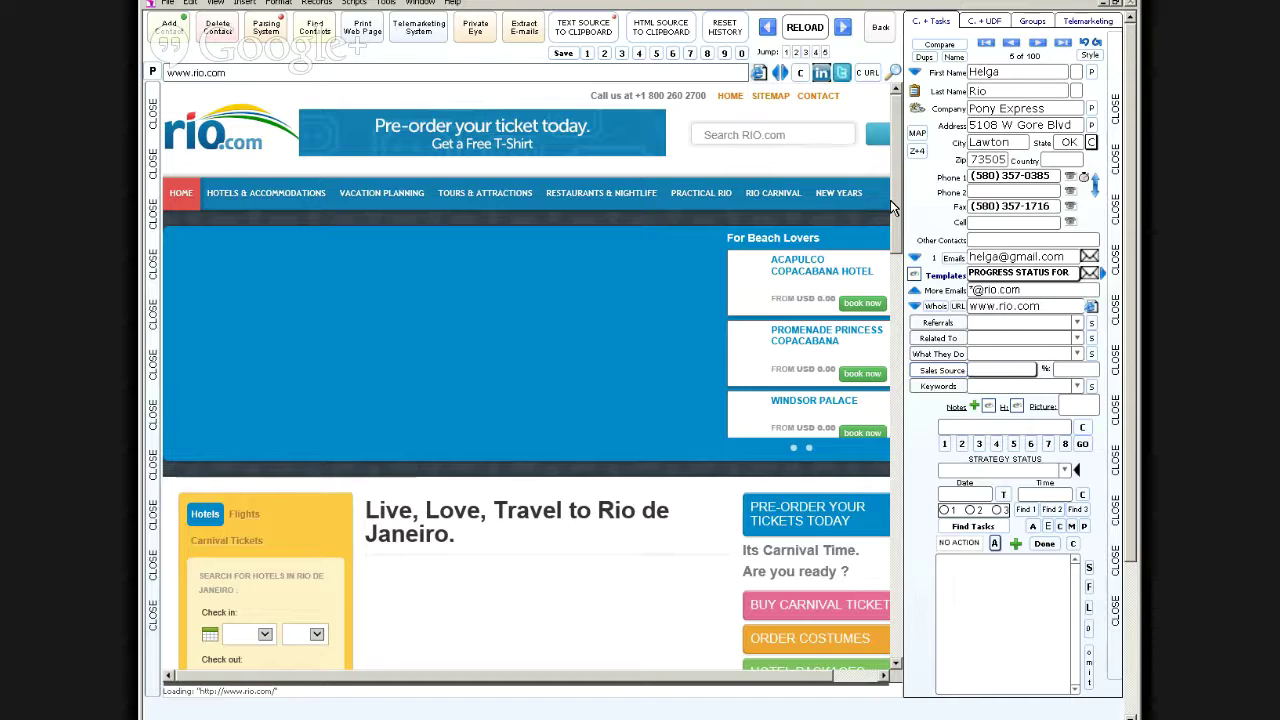
{"action": "left_click", "coordinate": [881, 28]}
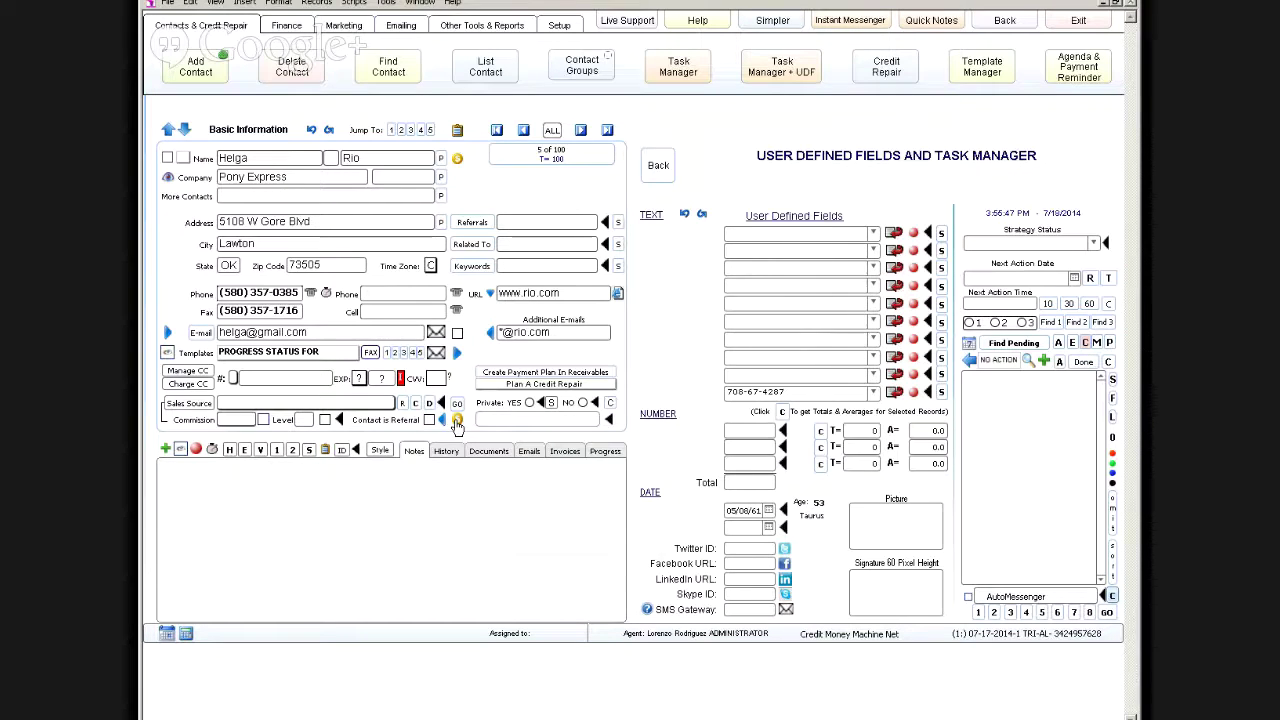
{"action": "left_click", "coordinate": [456, 421]}
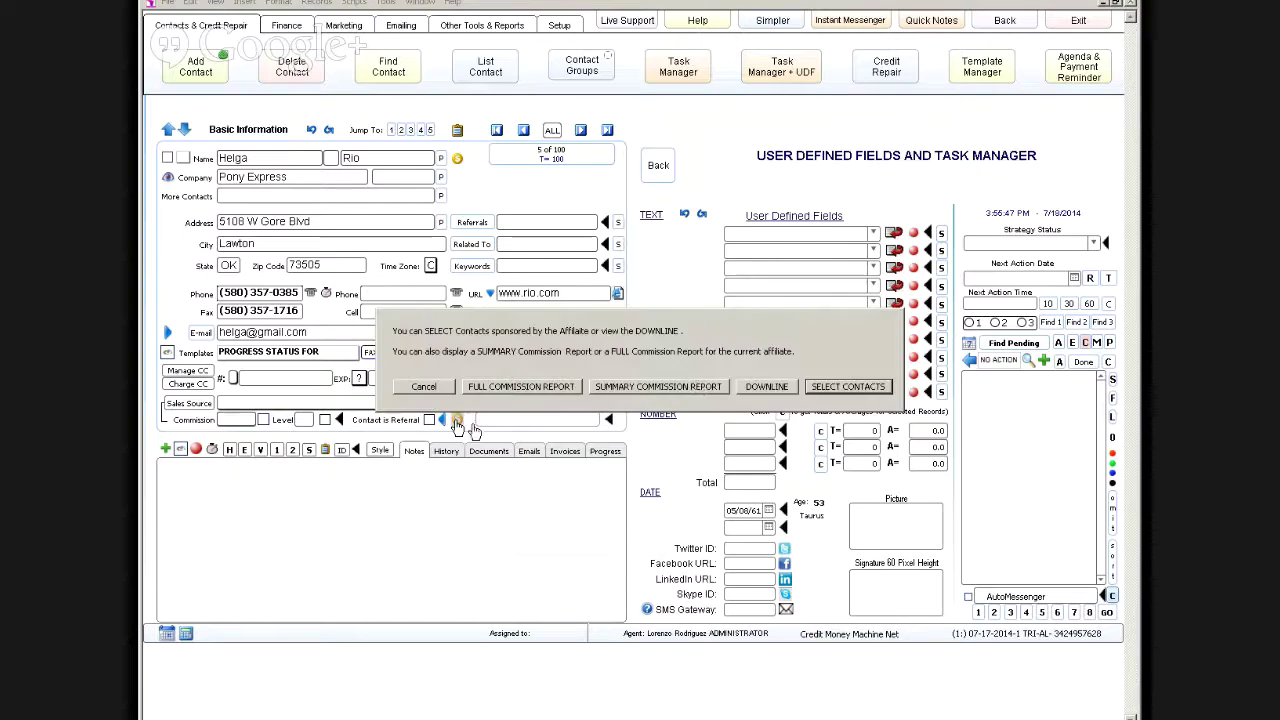
{"action": "left_click", "coordinate": [425, 387]}
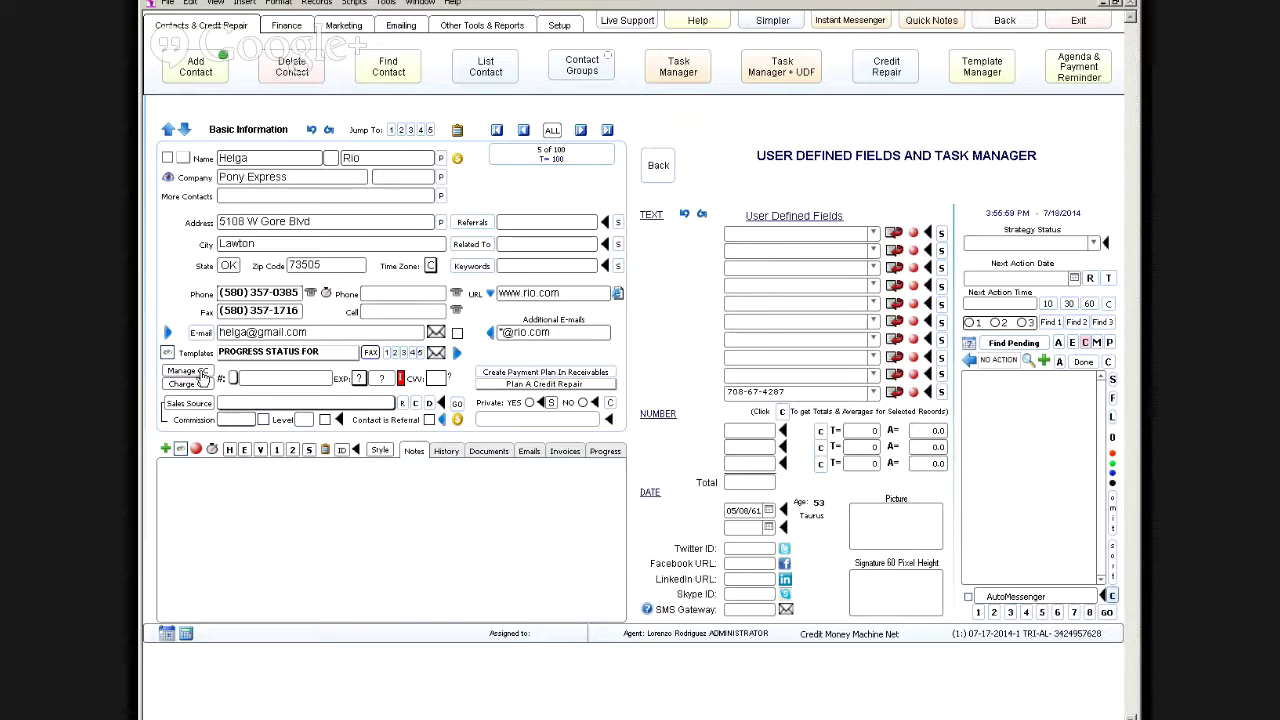
Step: Open the Manage CC credit card window for the Pony Express contact
{"action": "left_click", "coordinate": [181, 371]}
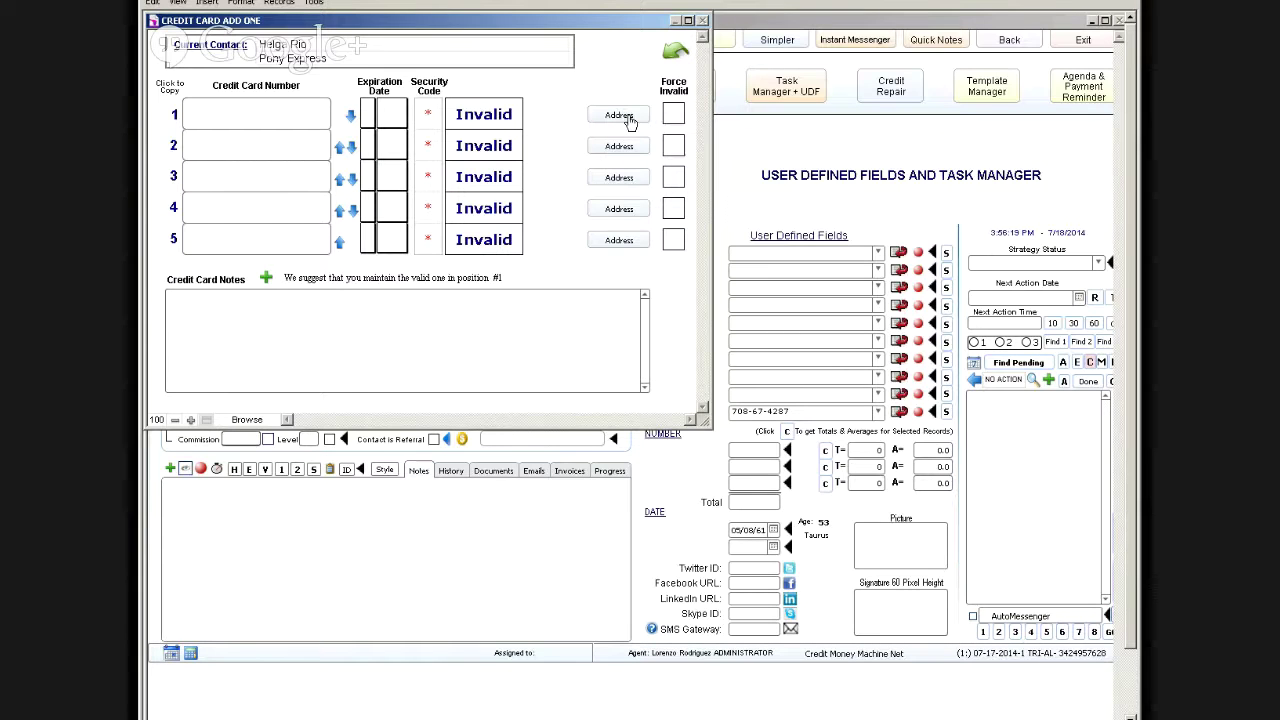
{"action": "left_click", "coordinate": [628, 118]}
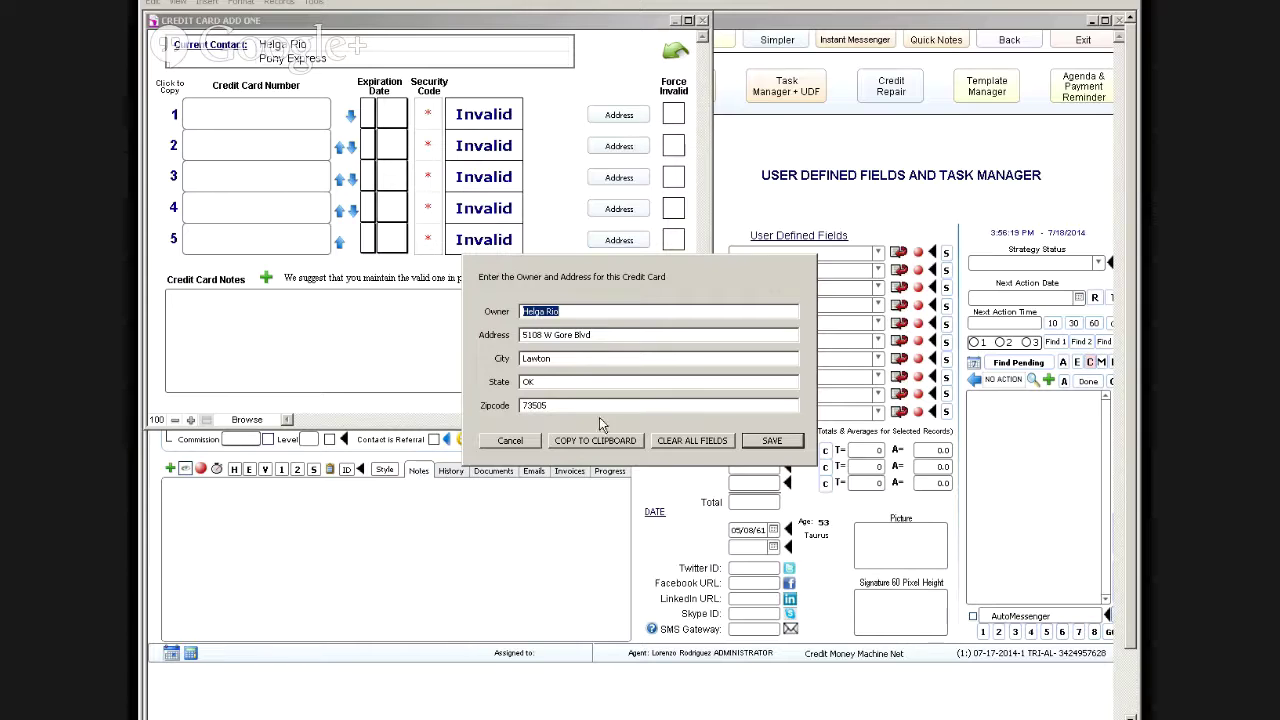
{"action": "left_click", "coordinate": [509, 441]}
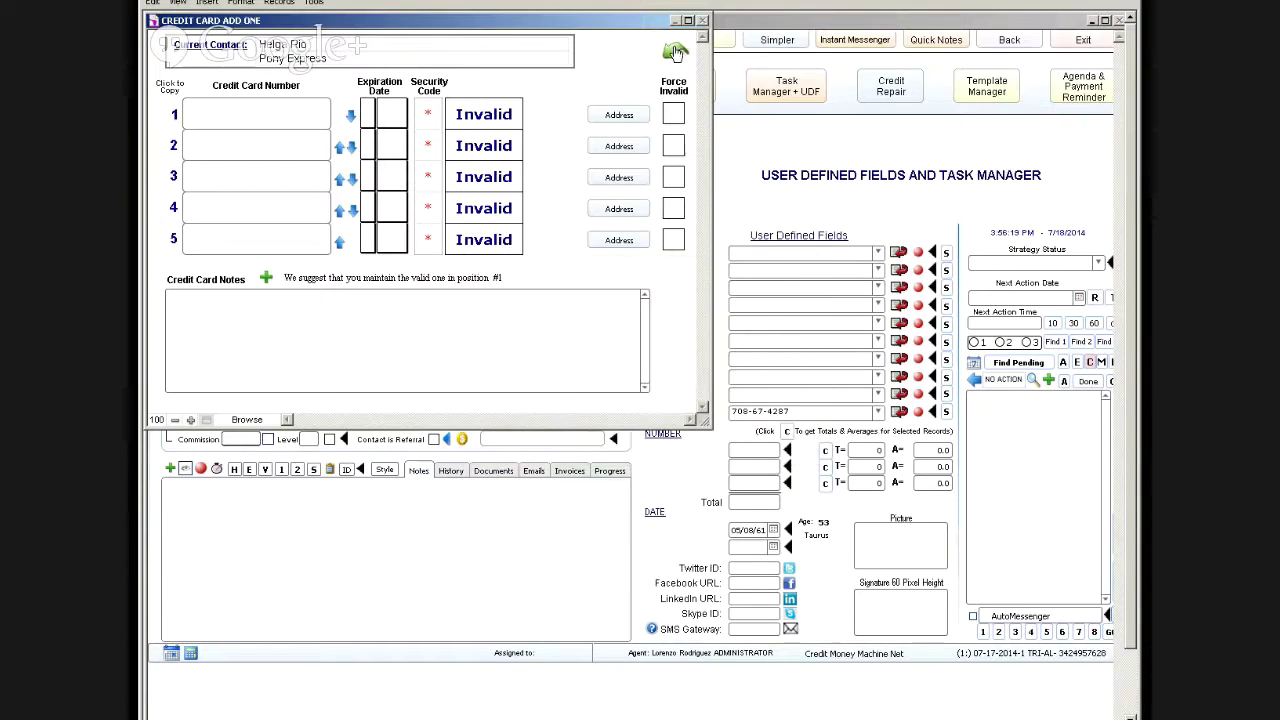
Step: Close the Credit Card Add One window without saving any cards
{"action": "left_click", "coordinate": [674, 56]}
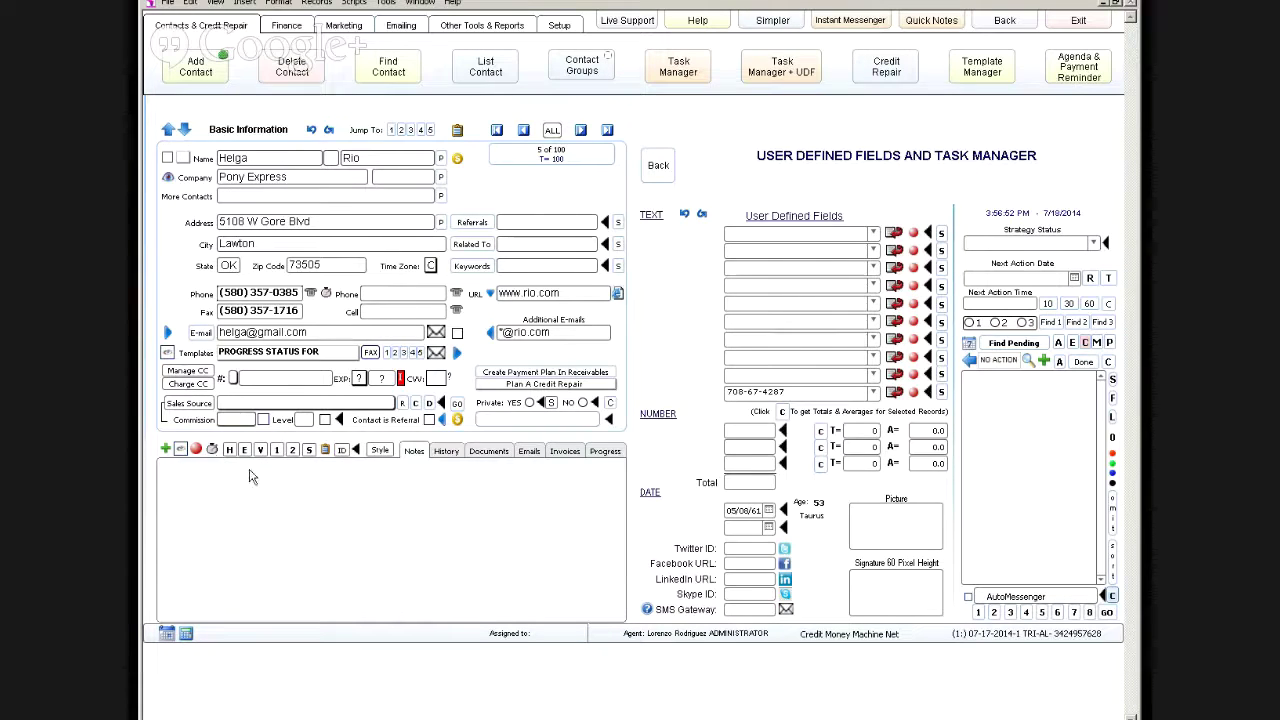
Step: Start a Consulting time-management session for the contact with a 10-minute minimum
{"action": "left_click", "coordinate": [212, 450]}
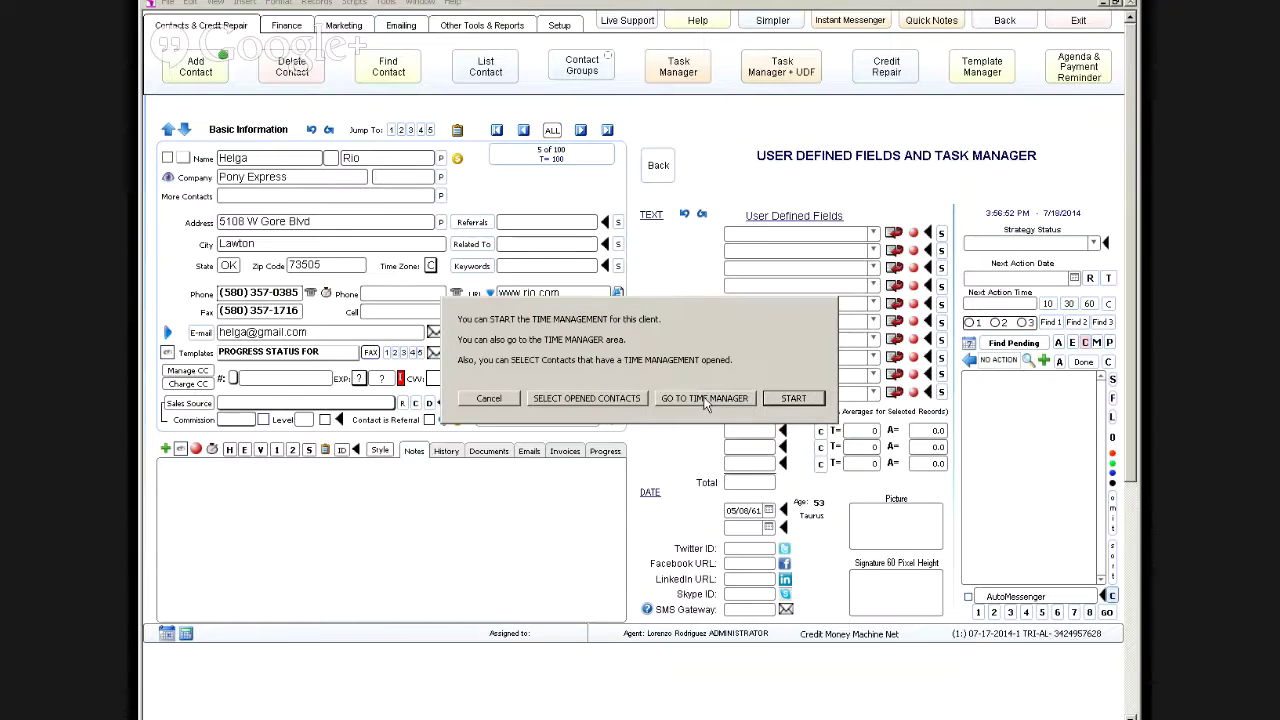
{"action": "left_click", "coordinate": [790, 399]}
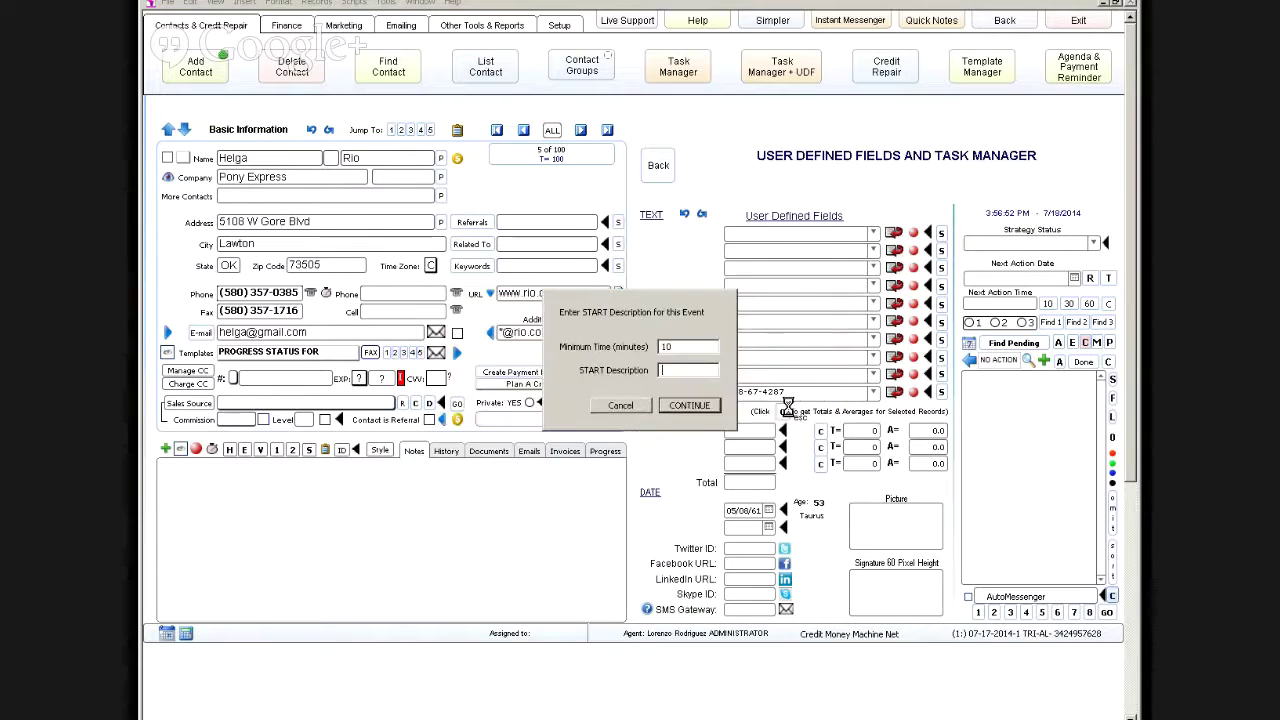
{"action": "left_click", "coordinate": [703, 371]}
{"action": "type", "text": "Consulting"}
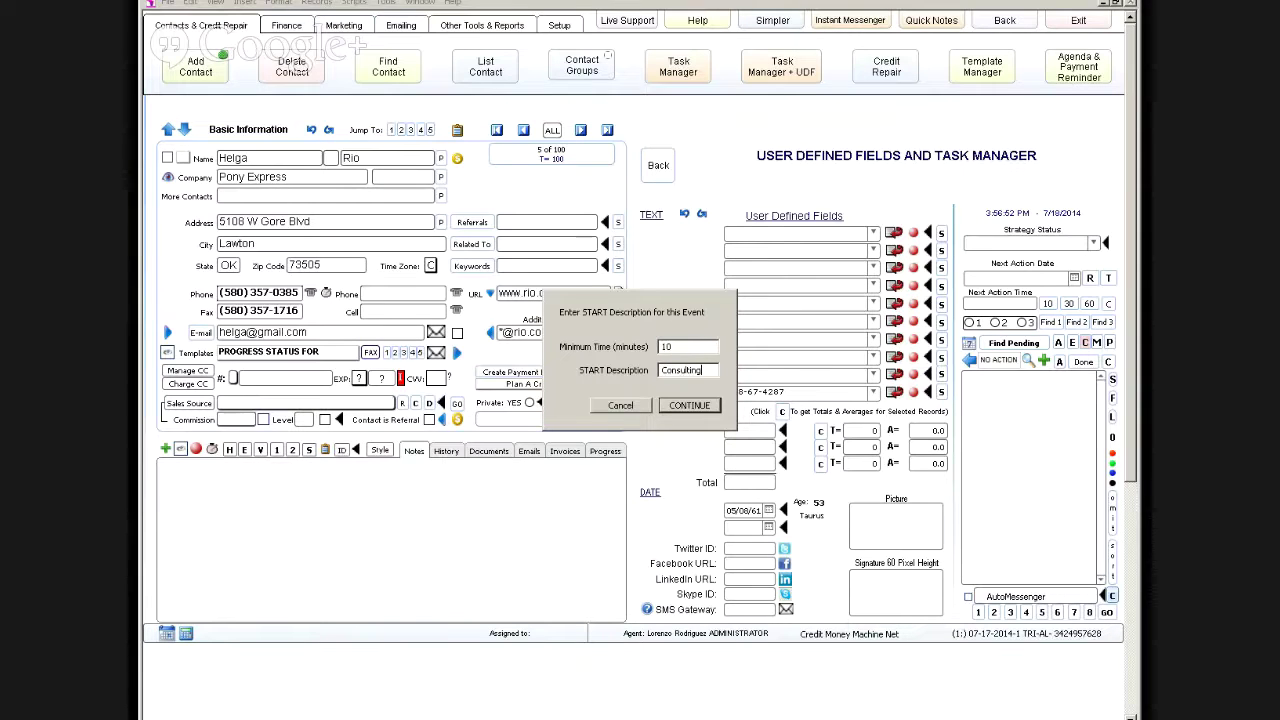
{"action": "key", "text": "Return"}
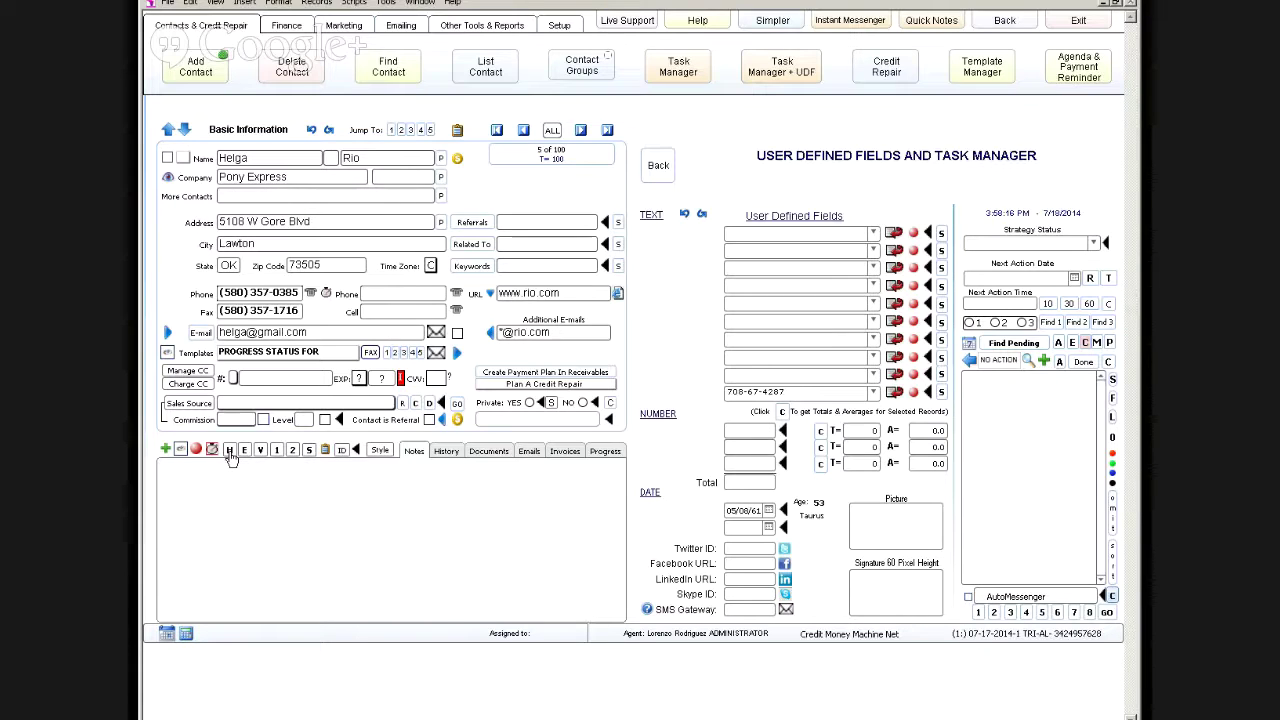
Step: Save the timestamped note 'Support Given for Consulting' and bring up the Emailing tools
{"action": "left_click", "coordinate": [230, 452]}
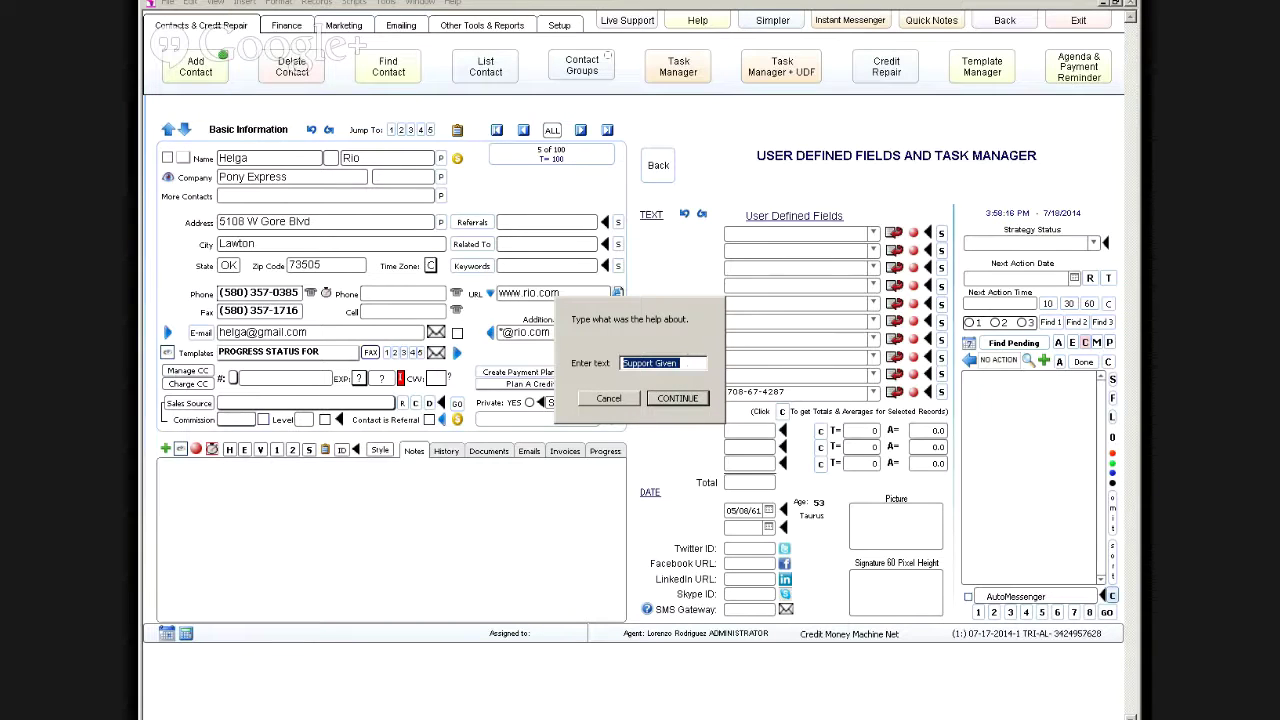
{"action": "left_click", "coordinate": [689, 362]}
{"action": "type", "text": "f"}
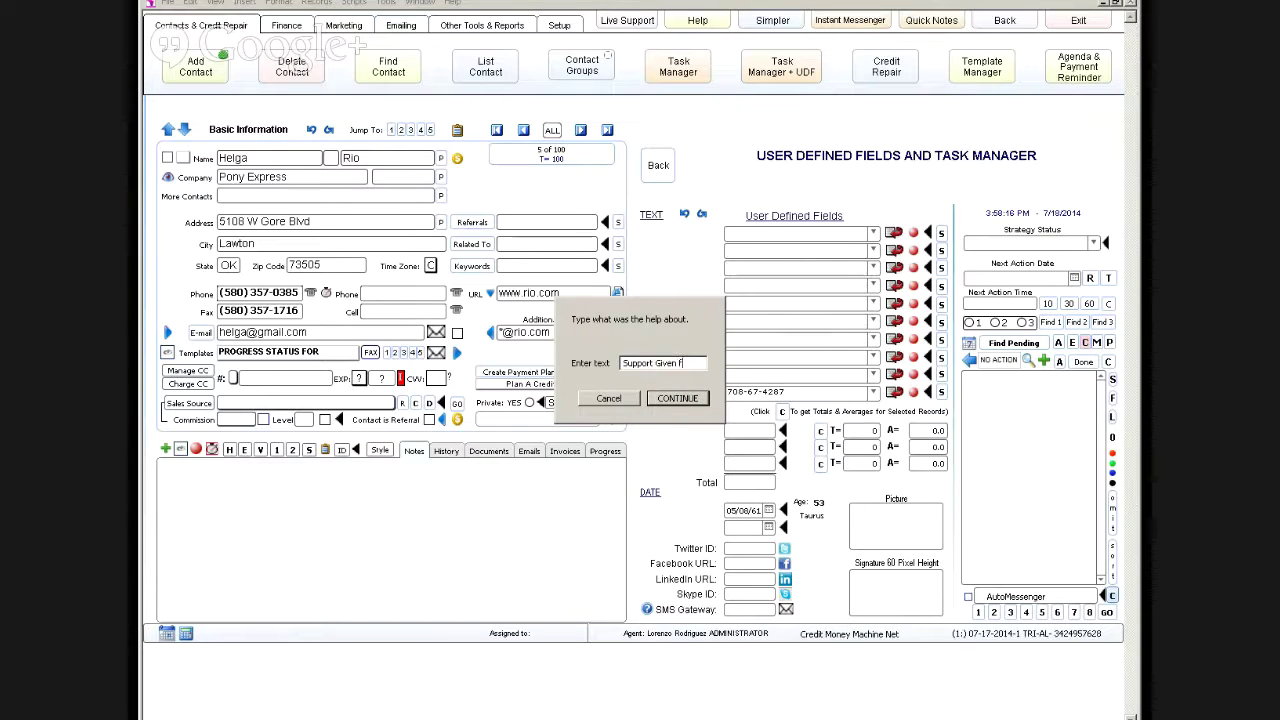
{"action": "type", "text": "or Consulting"}
{"action": "left_click", "coordinate": [680, 398]}
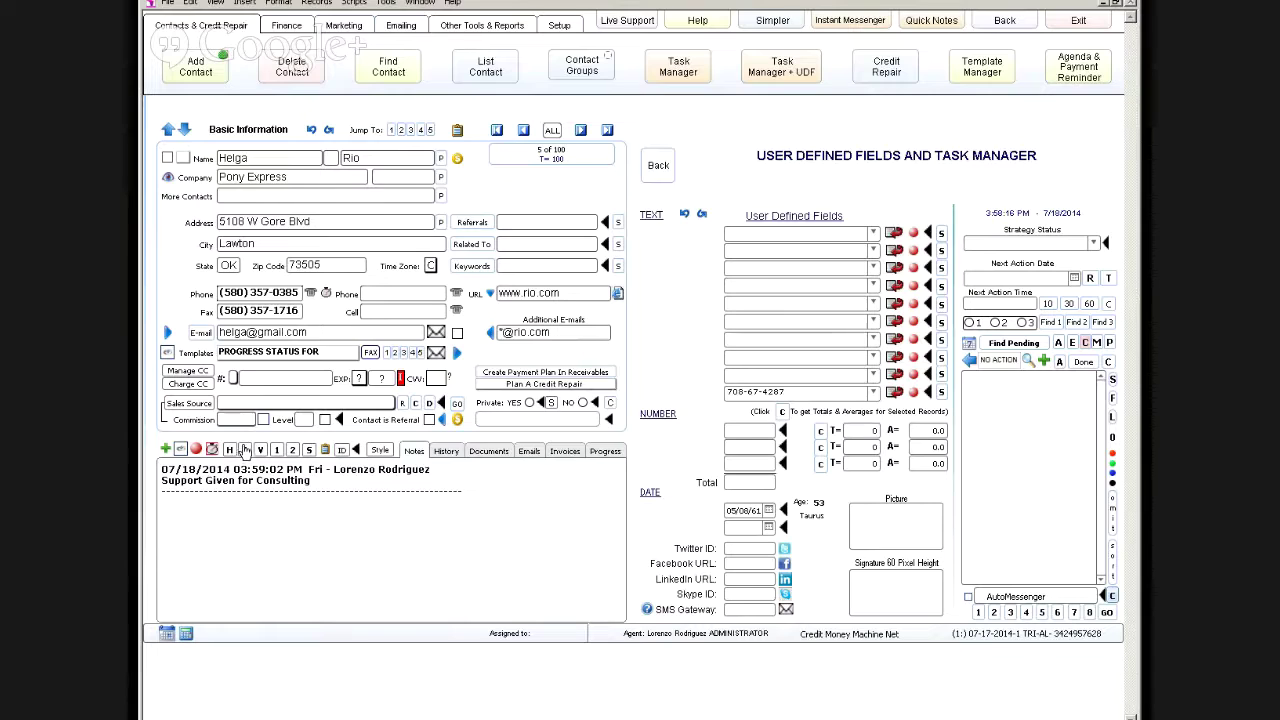
{"action": "left_click", "coordinate": [405, 30]}
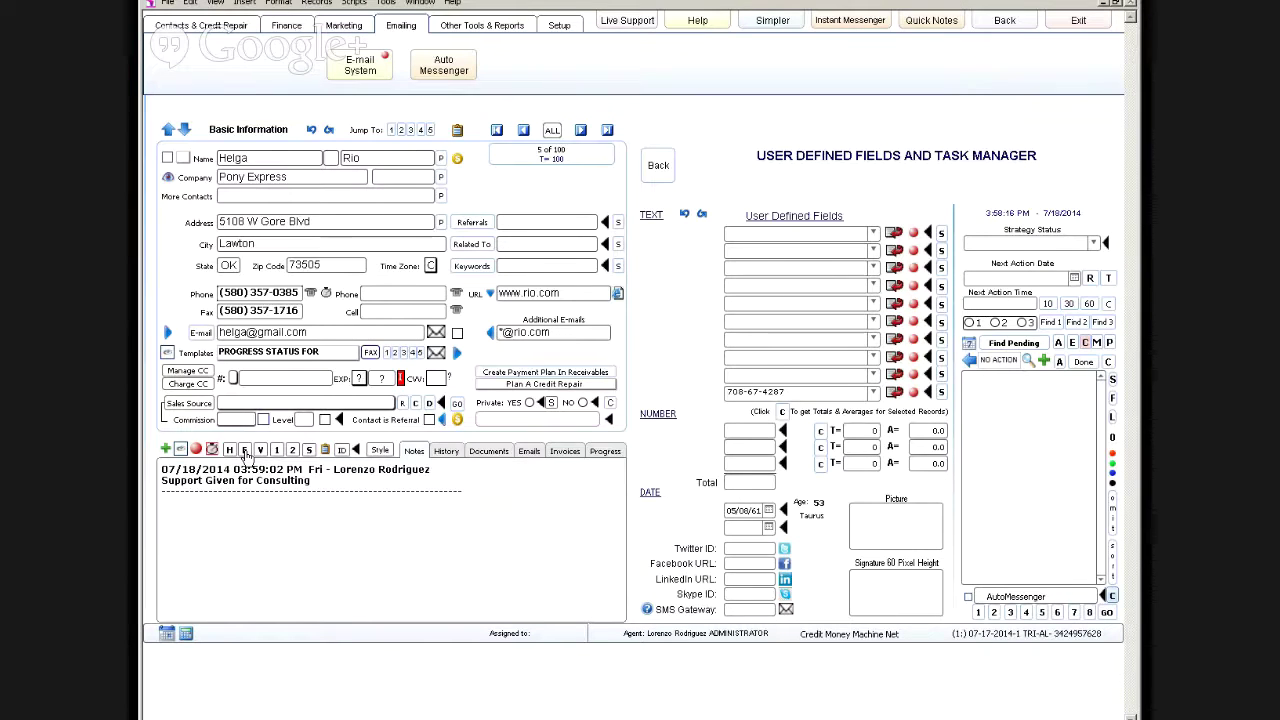
Step: Log a timestamped 'E-Mail Sent' note on the contact
{"action": "left_click", "coordinate": [244, 451]}
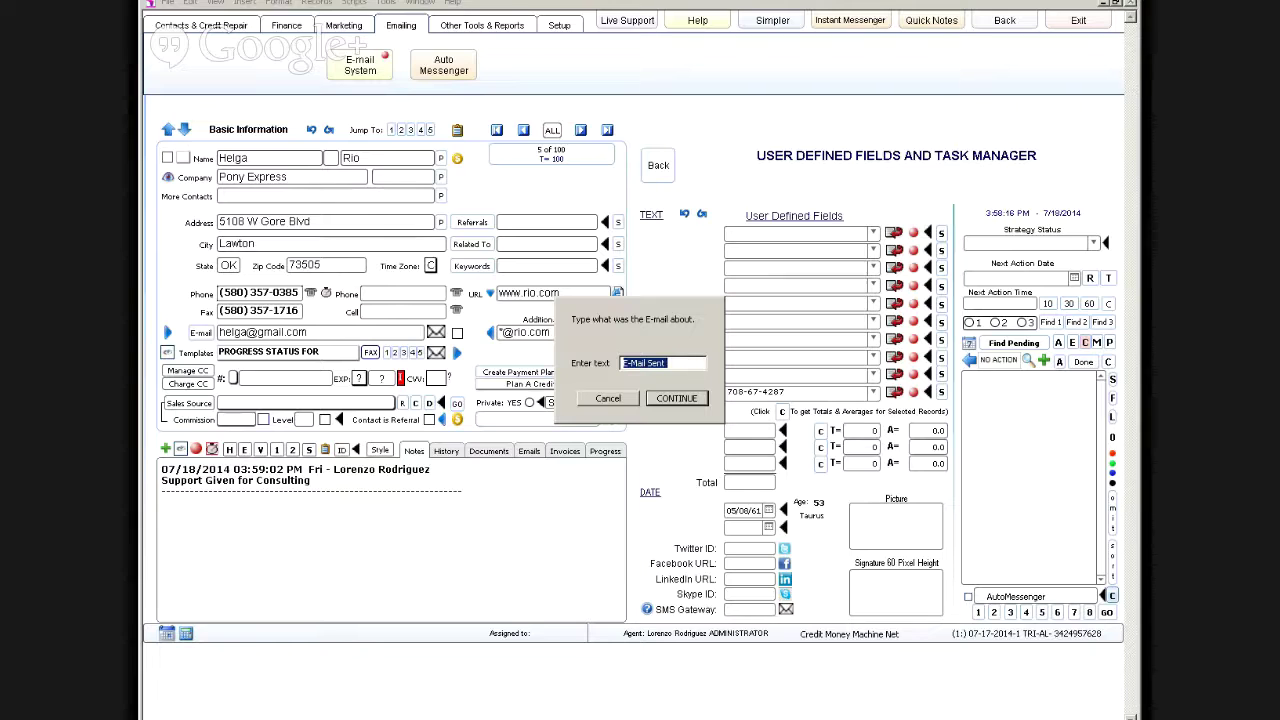
{"action": "left_click", "coordinate": [692, 364]}
{"action": "left_click", "coordinate": [686, 399]}
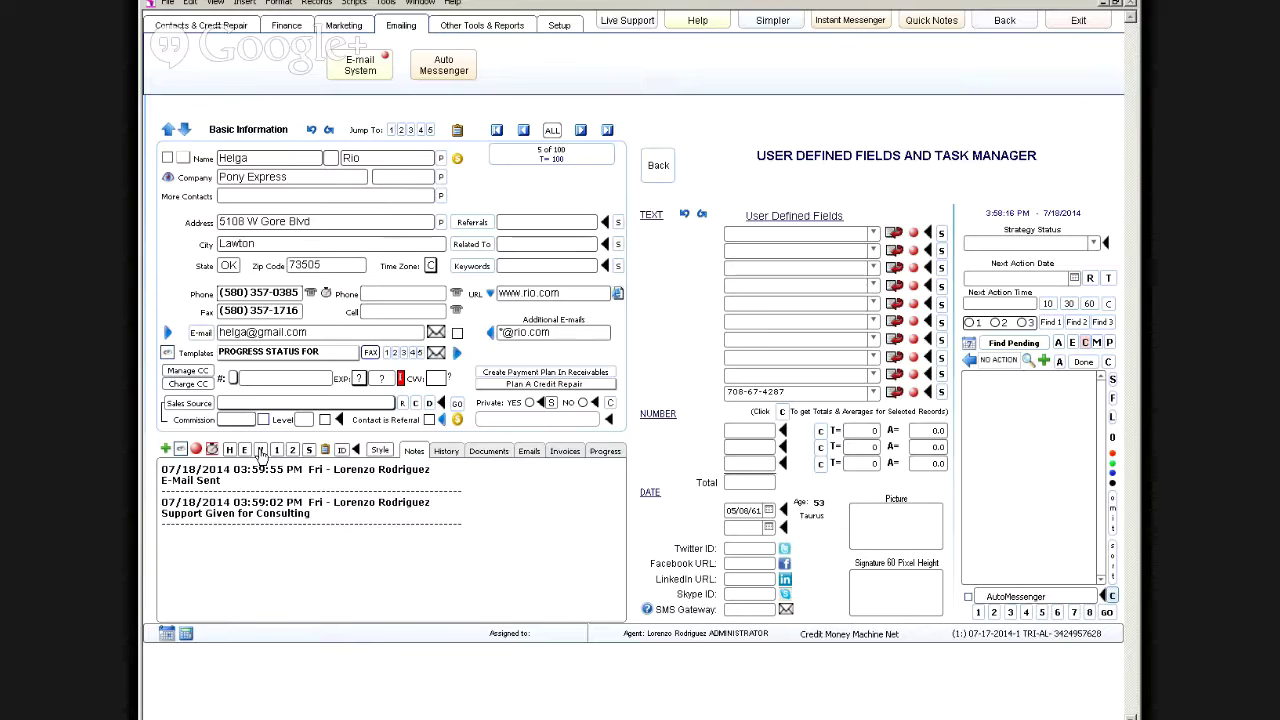
Step: Log the note 'Voice Message Left I asked for the money' on the contact
{"action": "left_click", "coordinate": [261, 452]}
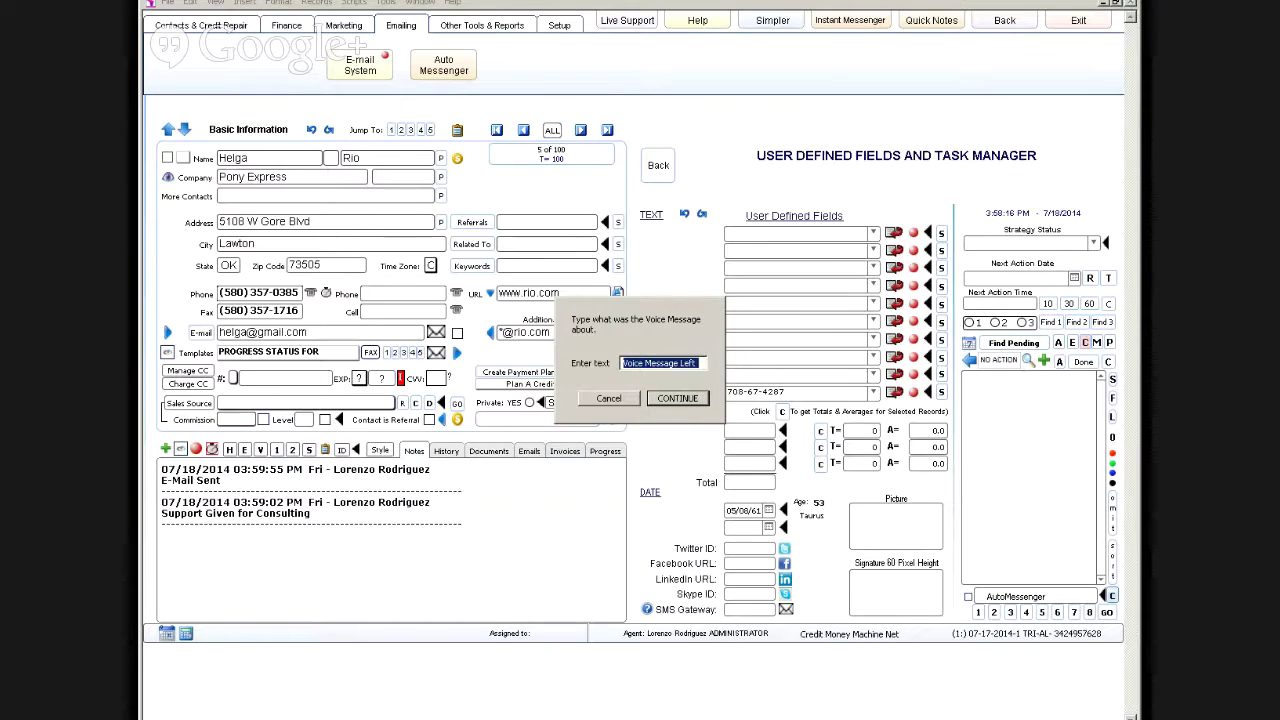
{"action": "left_click", "coordinate": [704, 363]}
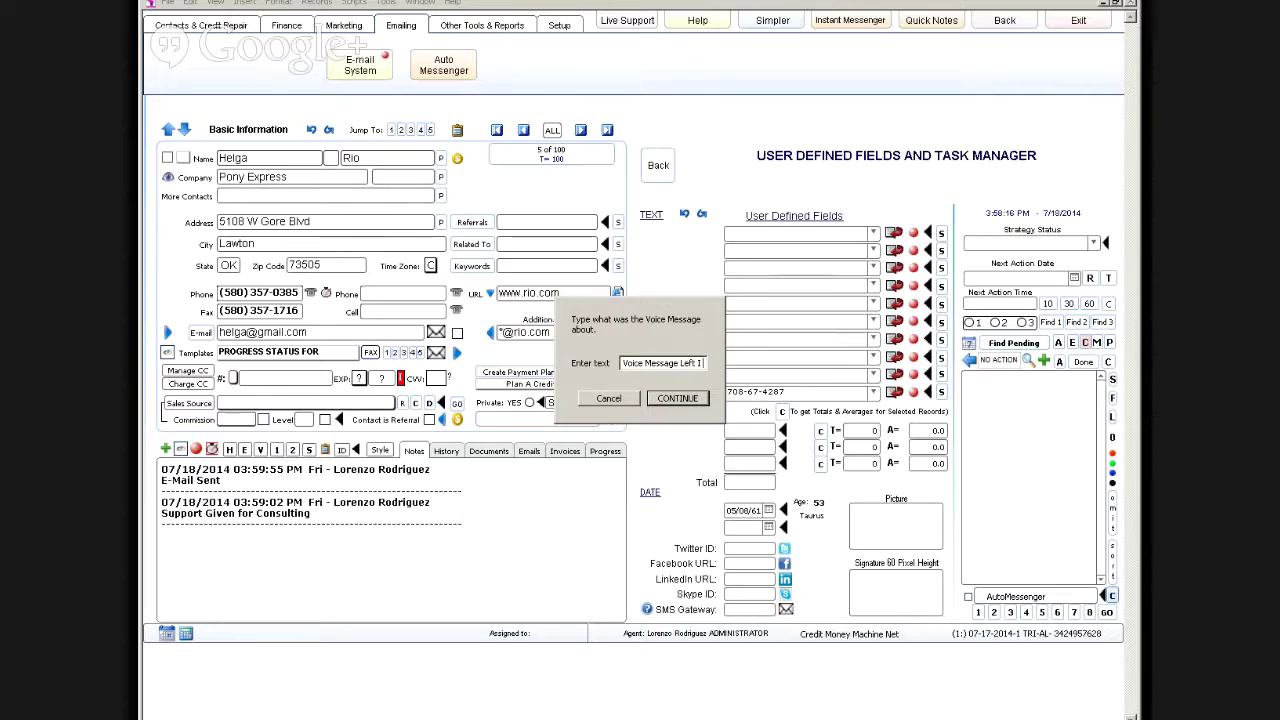
{"action": "type", "text": "I said to call me back."}
{"action": "key", "text": "ctrl+shift+Left"}
{"action": "key", "text": "ctrl+shift+Left"}
{"action": "key", "text": "ctrl+shift+Left"}
{"action": "key", "text": "ctrl+shift+Left"}
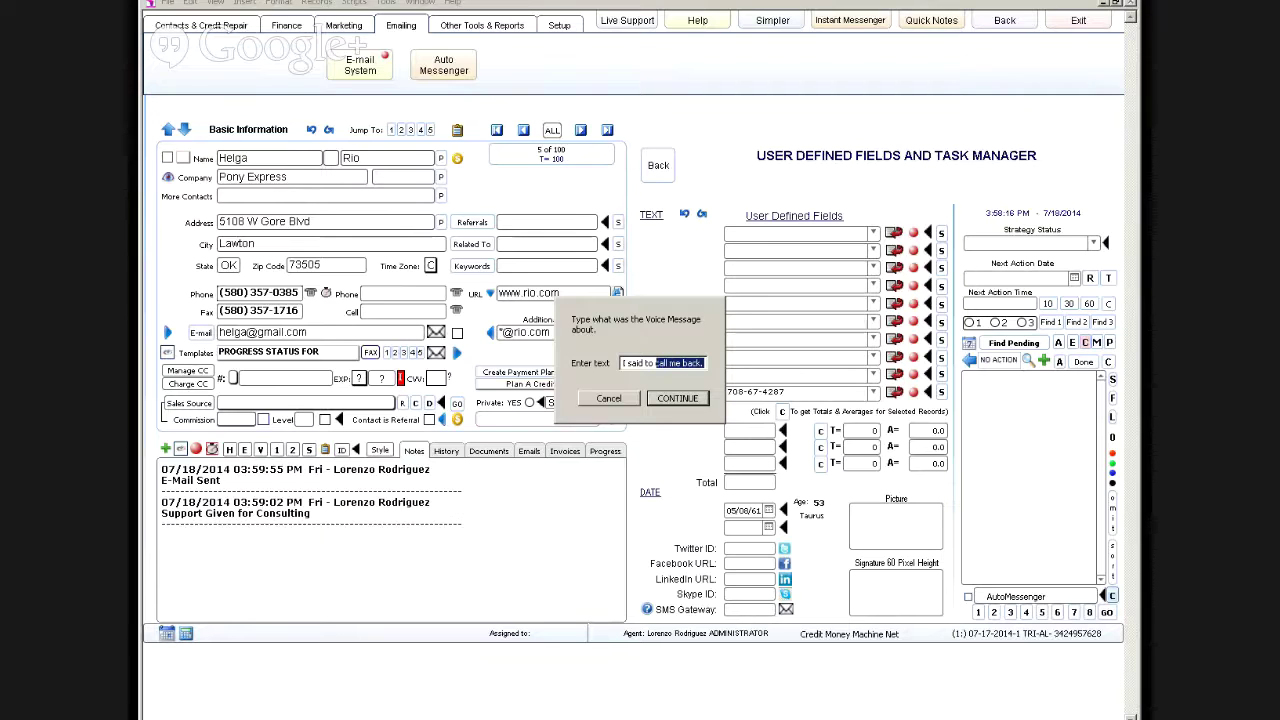
{"action": "type", "text": "asked"}
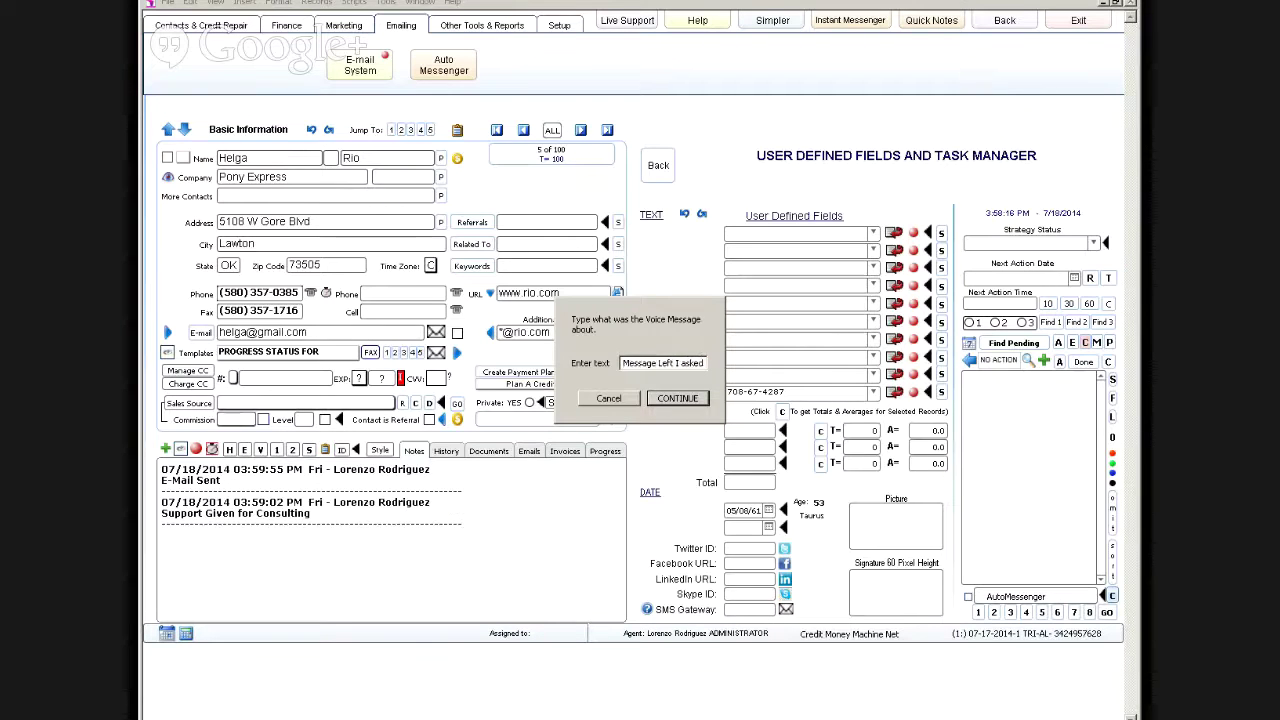
{"action": "type", "text": " for the money"}
{"action": "key", "text": "Return"}
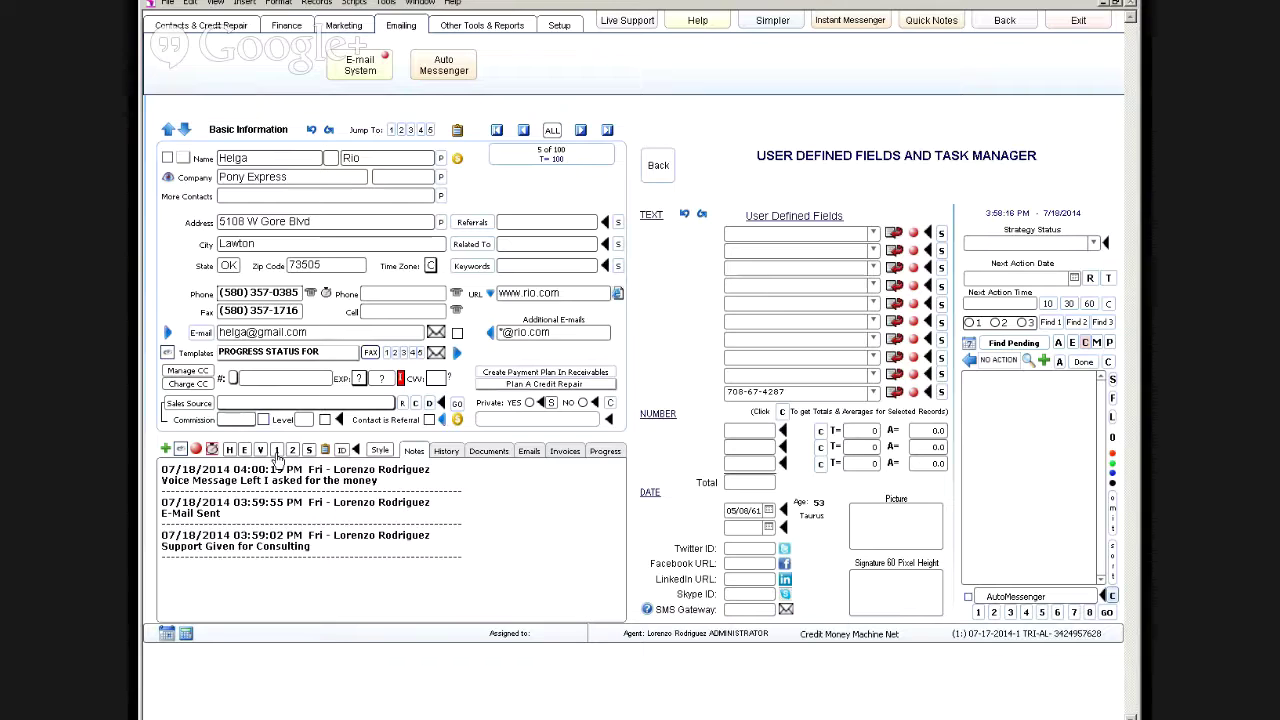
Step: Set the one-click note text to 'This is what I want to say' and add it to the notes twice
{"action": "left_click", "coordinate": [277, 450]}
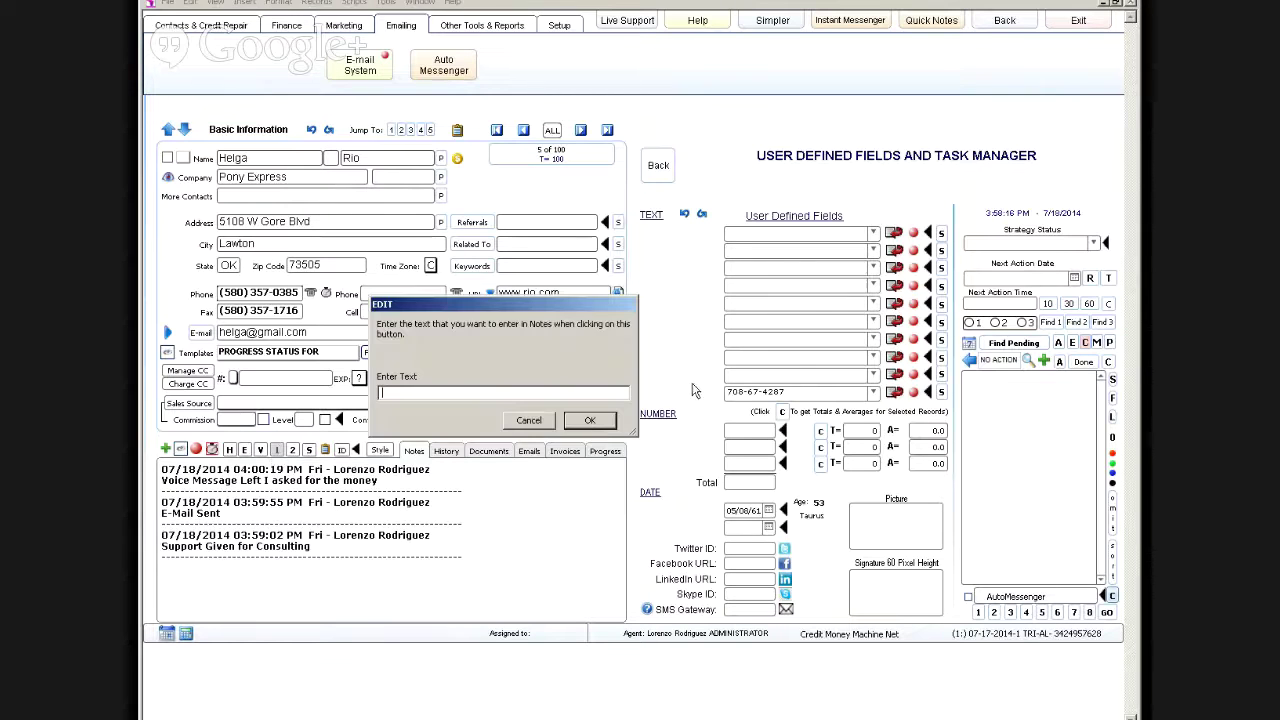
{"action": "type", "text": "THis i"}
{"action": "key", "text": "BackSpace"}
{"action": "key", "text": "BackSpace"}
{"action": "key", "text": "BackSpace"}
{"action": "key", "text": "BackSpace"}
{"action": "type", "text": "his is what I want to say"}
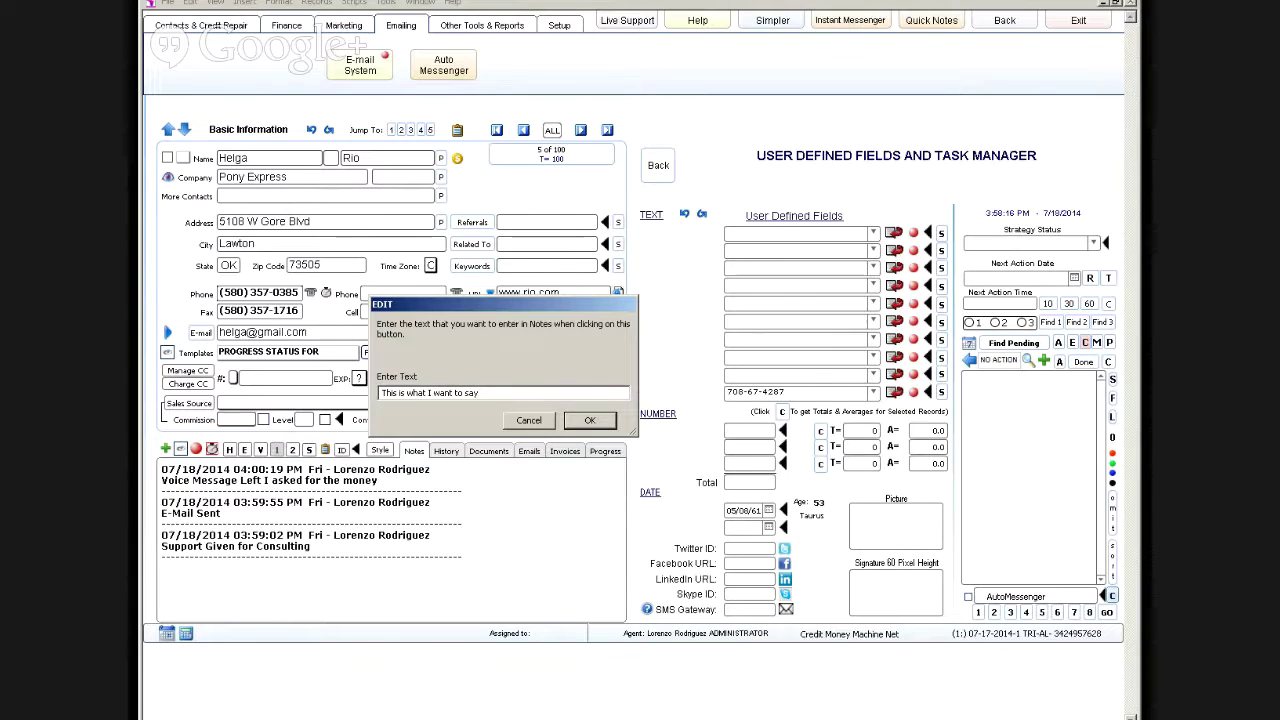
{"action": "key", "text": "Return"}
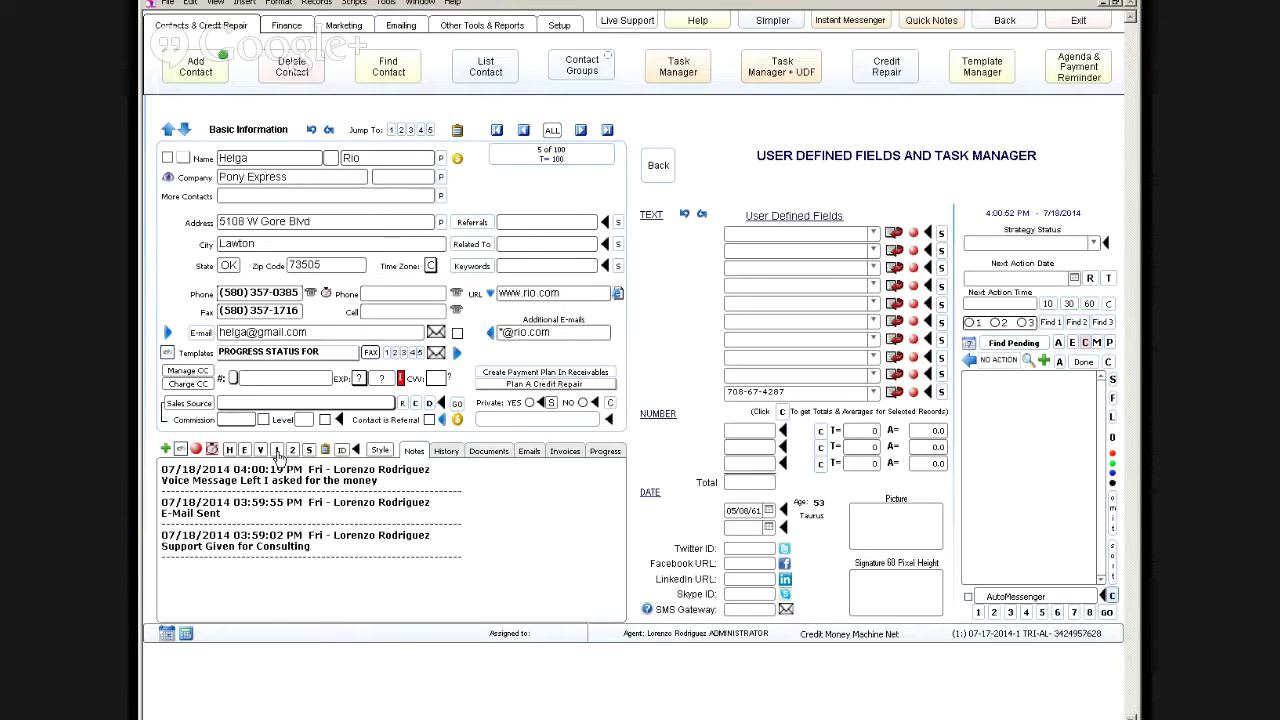
{"action": "left_click", "coordinate": [278, 452]}
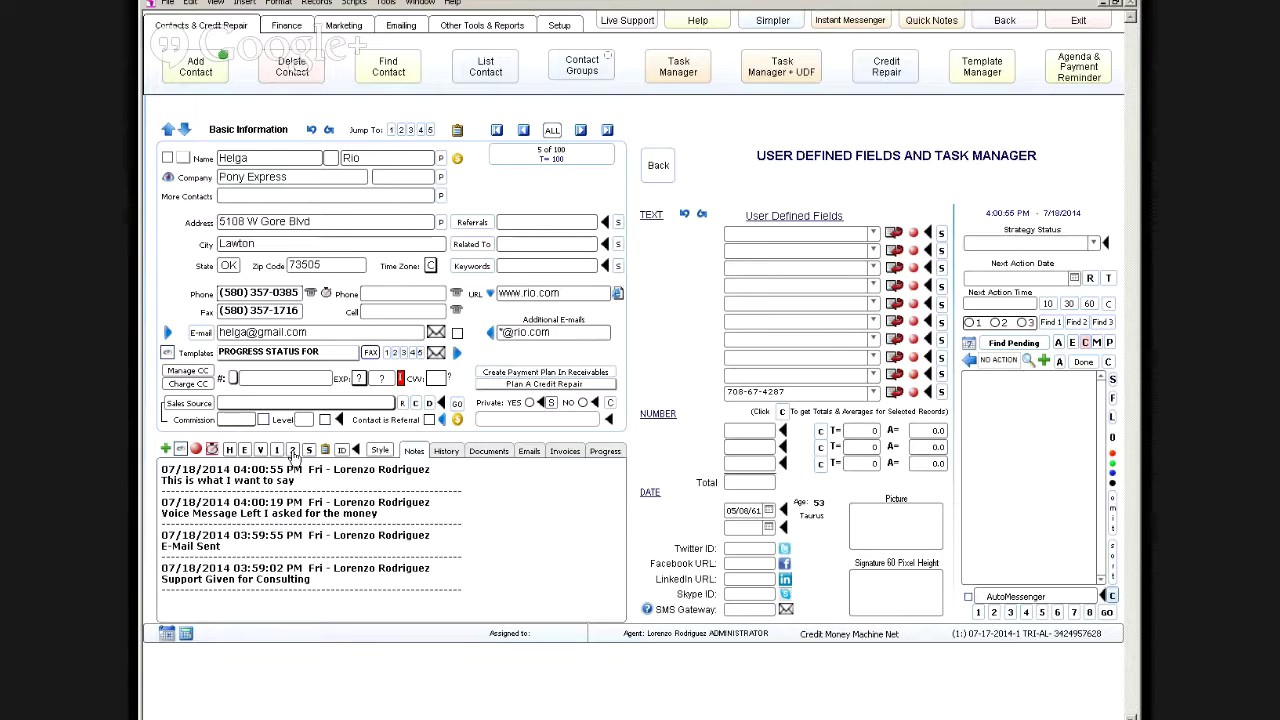
{"action": "left_click", "coordinate": [278, 452]}
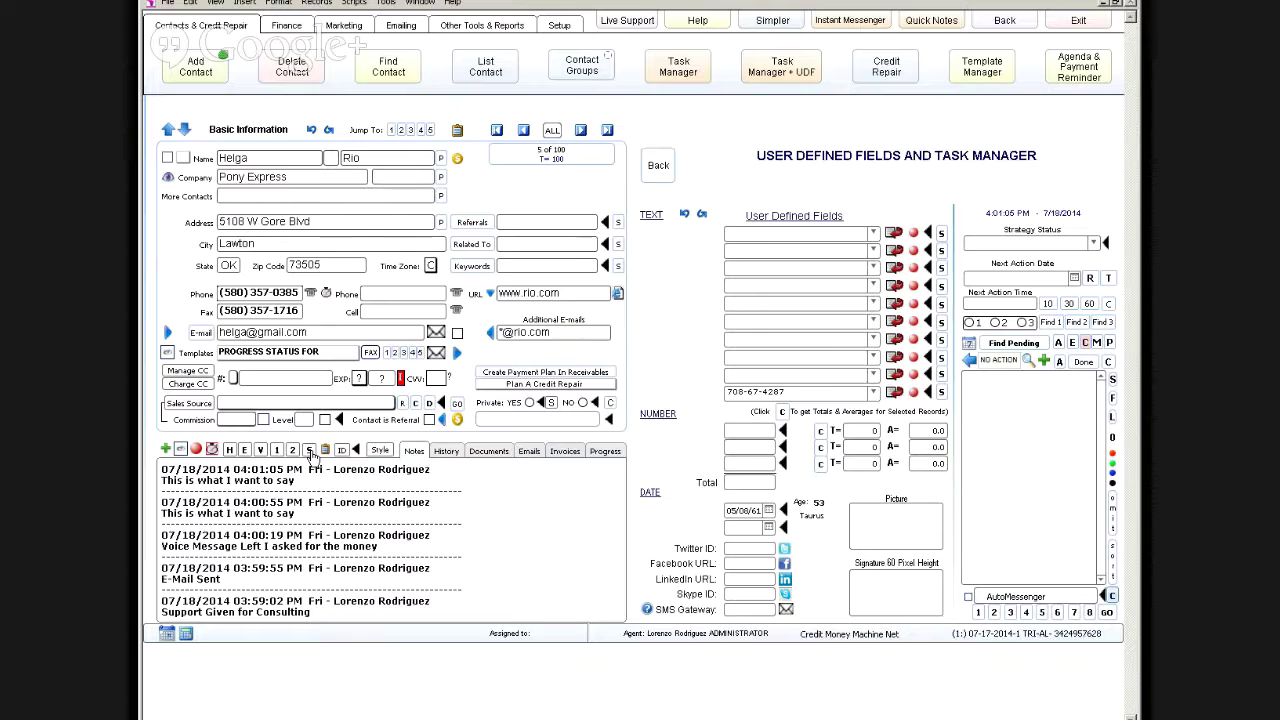
Step: Save a note snippet reading 'One line' and 'Second line', then insert it as a new note
{"action": "left_click", "coordinate": [311, 453]}
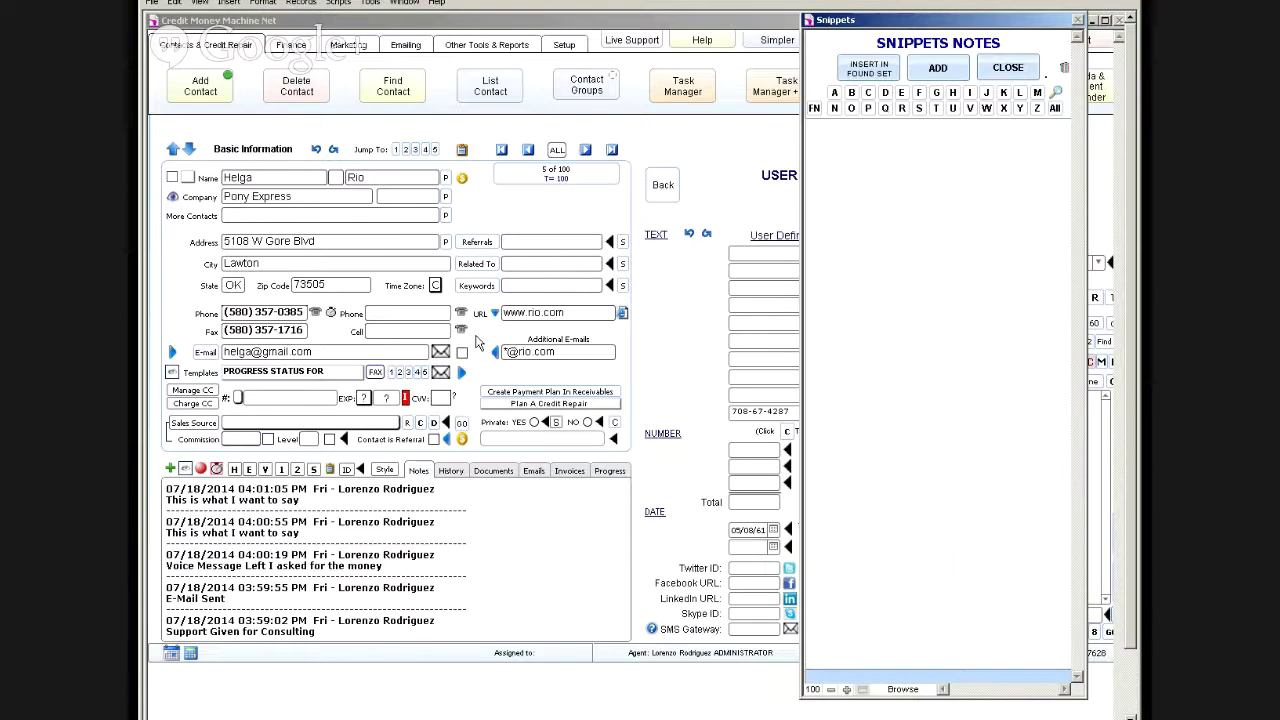
{"action": "left_click", "coordinate": [938, 67]}
{"action": "left_click", "coordinate": [938, 67]}
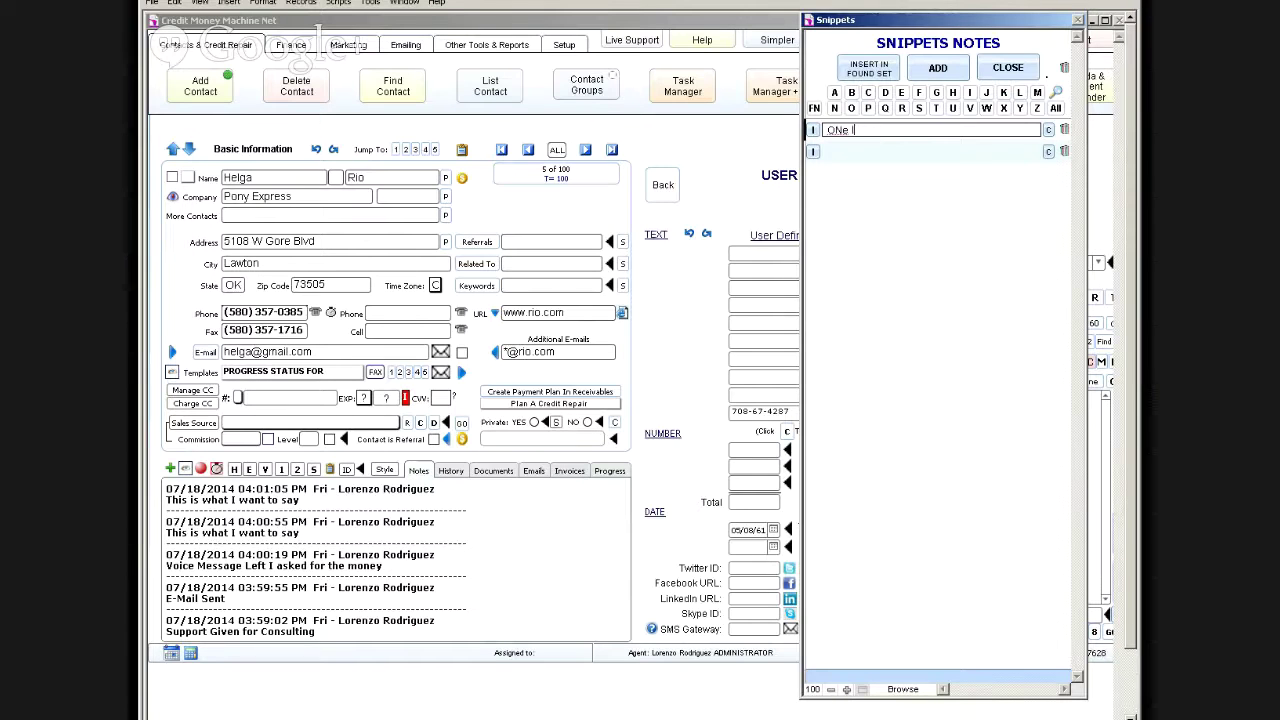
{"action": "key", "text": "Return"}
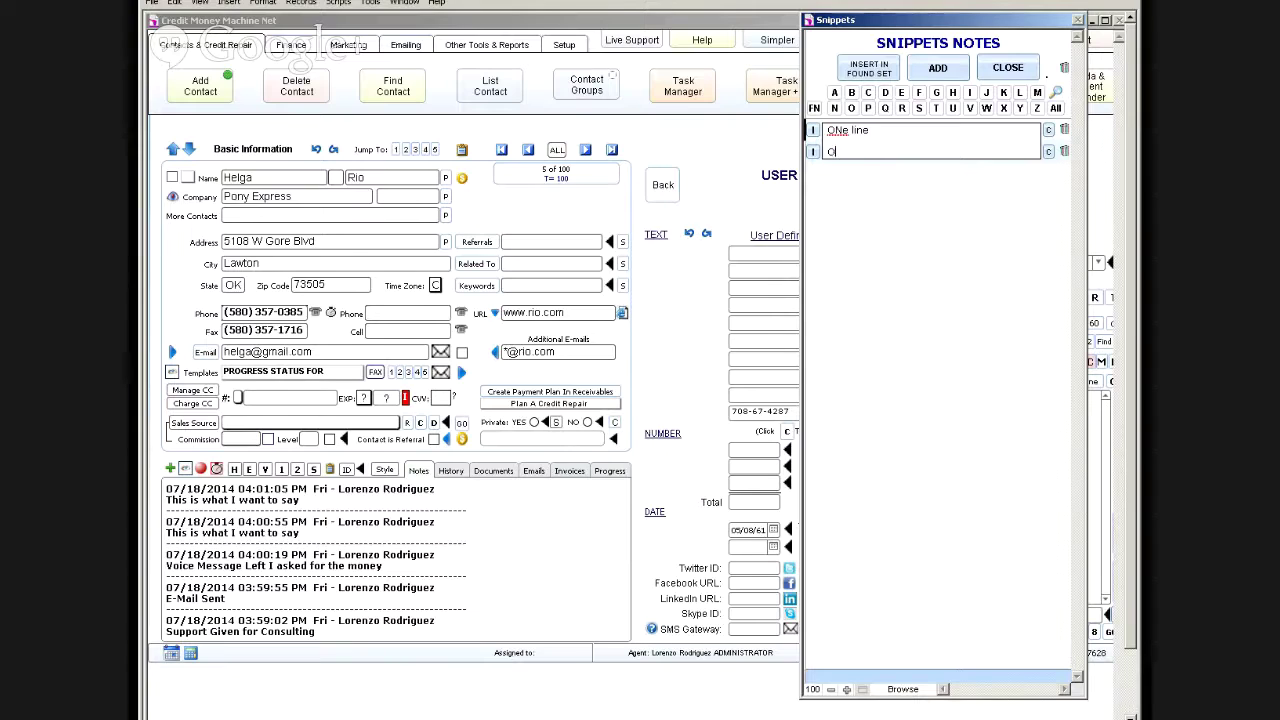
{"action": "type", "text": "econd line"}
{"action": "key", "text": "Right"}
{"action": "key", "text": "Delete"}
{"action": "type", "text": "n"}
{"action": "left_click", "coordinate": [874, 209]}
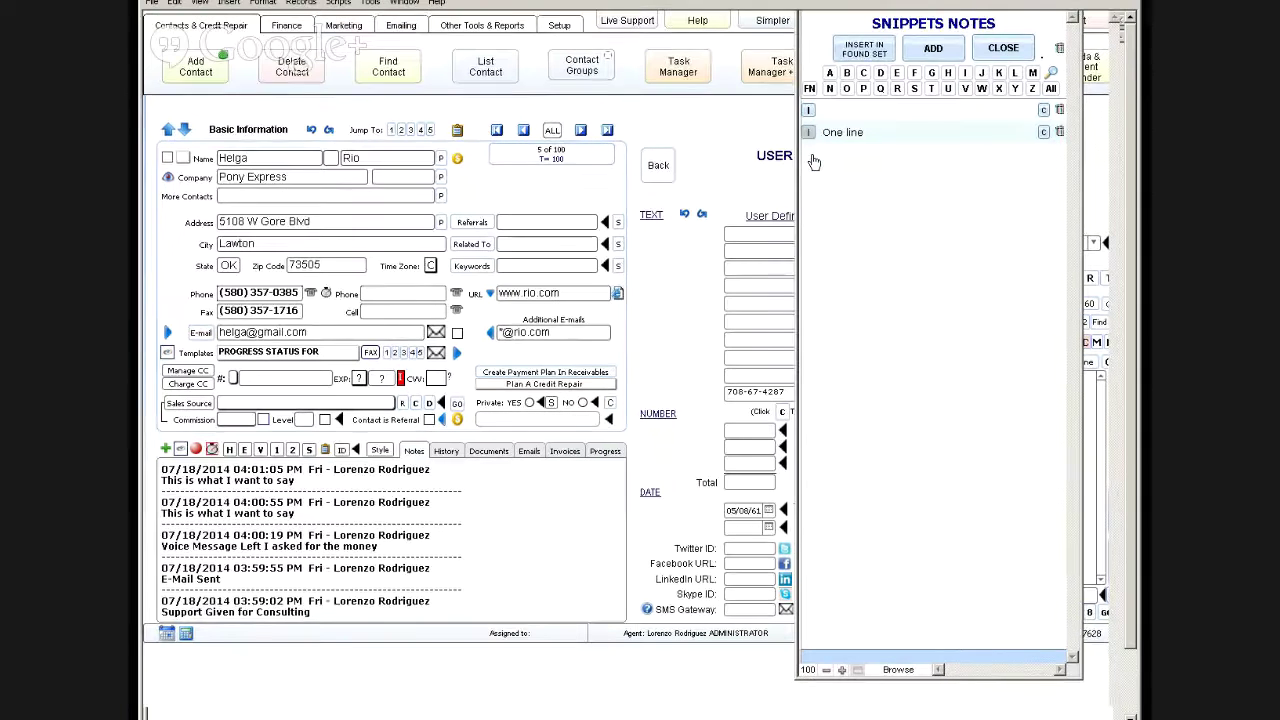
{"action": "left_click", "coordinate": [813, 153]}
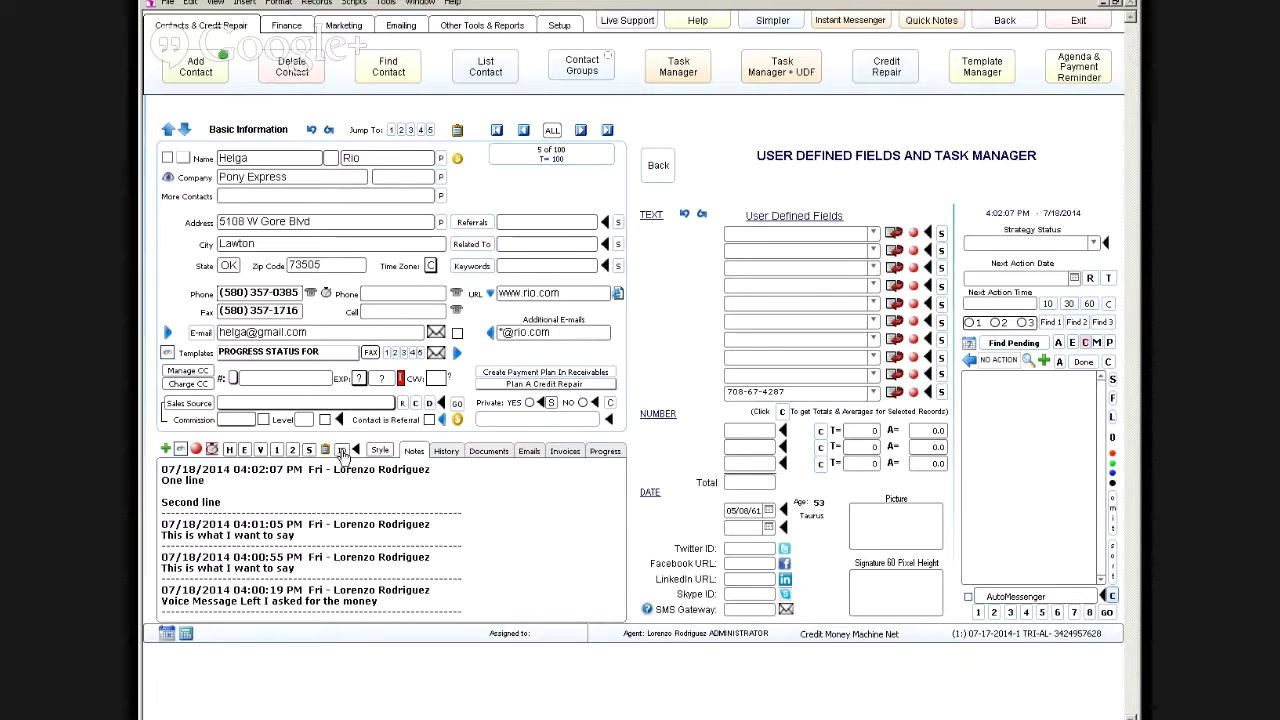
{"action": "left_click", "coordinate": [768, 24]}
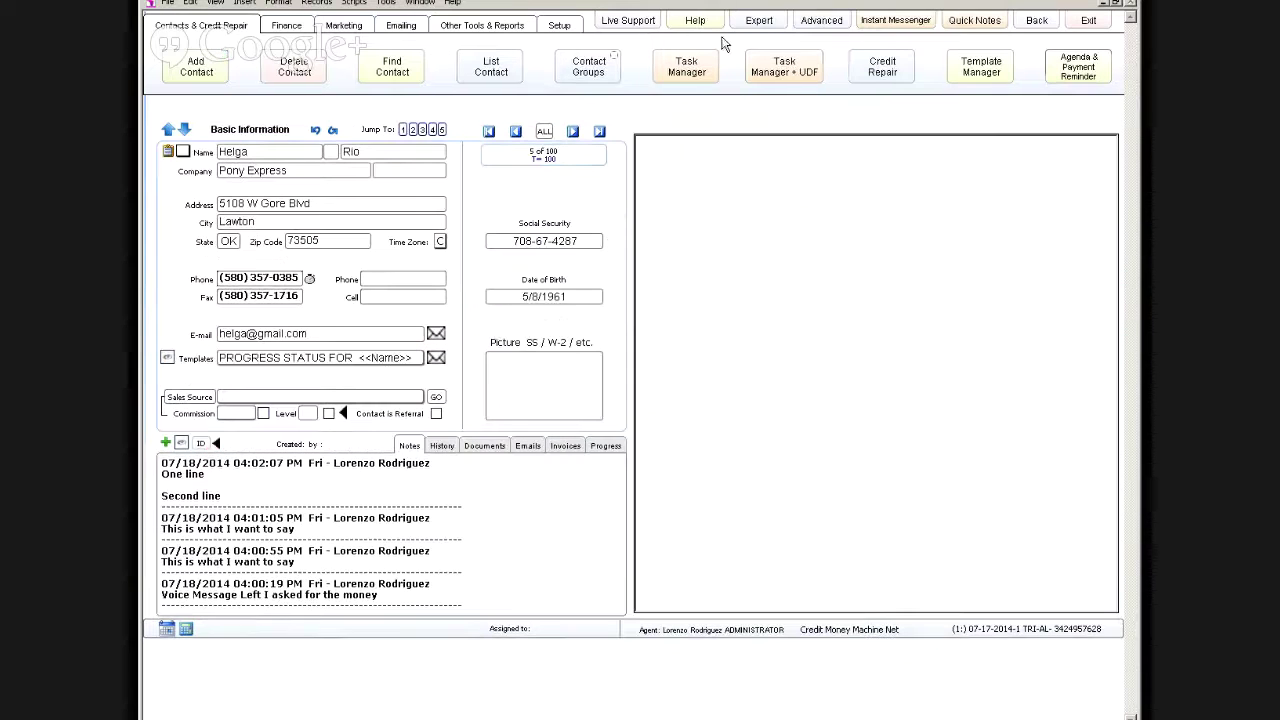
{"action": "left_click", "coordinate": [757, 23]}
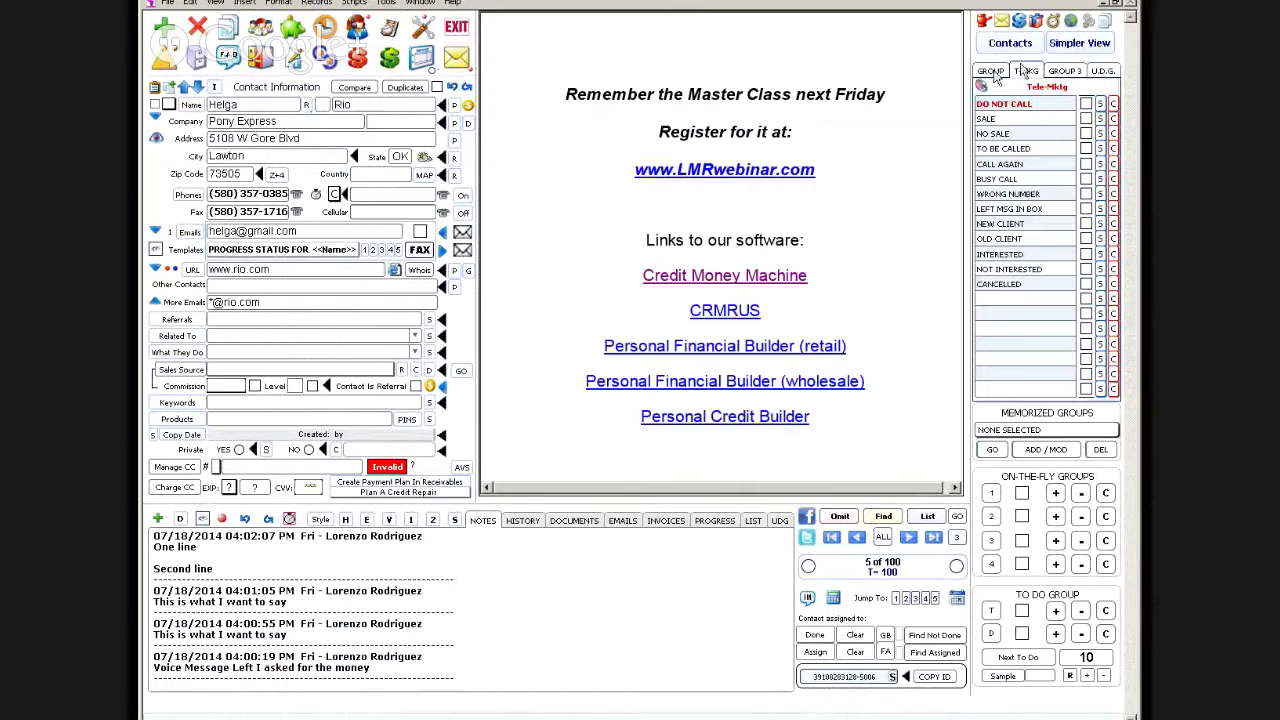
{"action": "left_click", "coordinate": [1086, 48]}
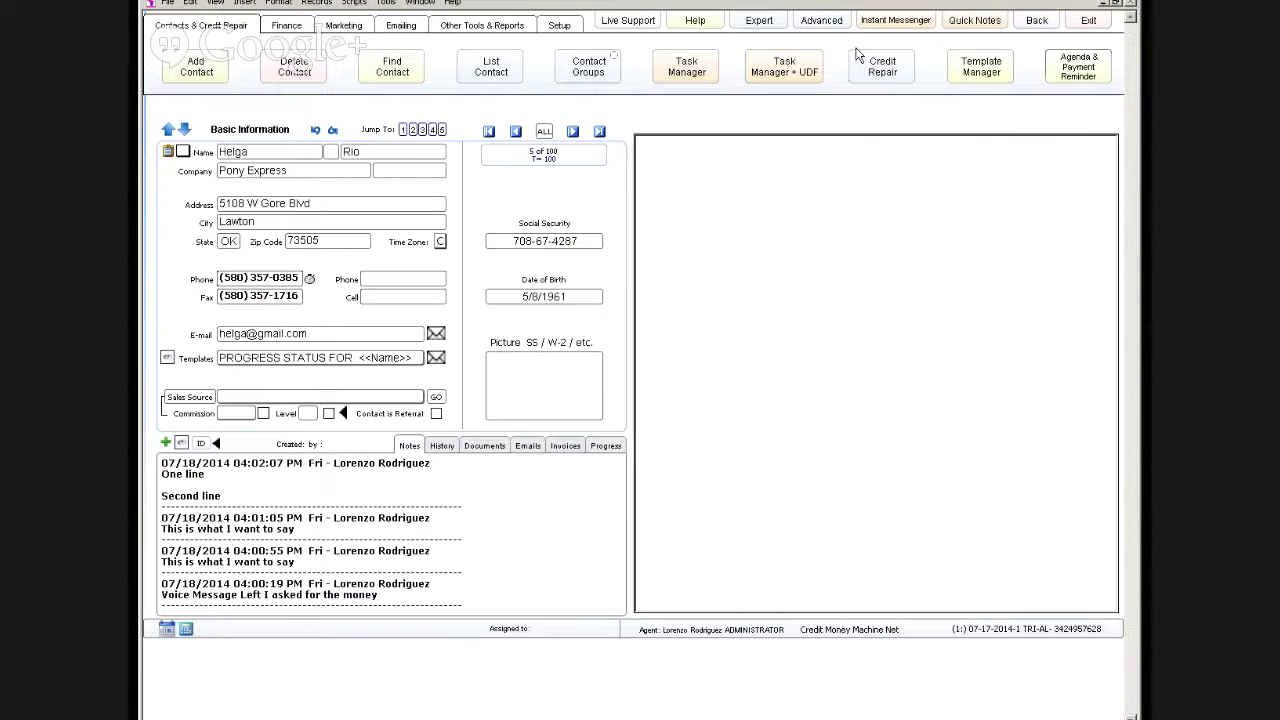
{"action": "left_click", "coordinate": [823, 21]}
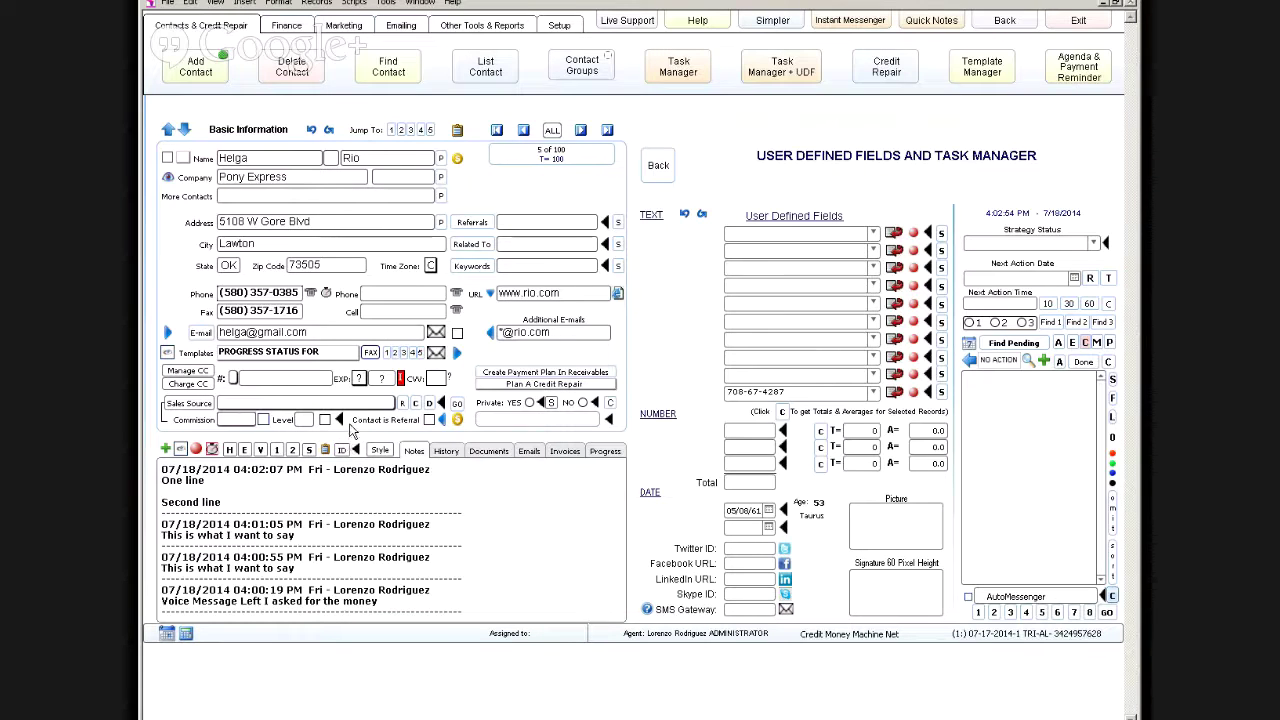
Step: Limit the records to this contact, bold its Address and City values, and request clearing field formatting
{"action": "left_click", "coordinate": [557, 167]}
{"action": "left_click", "coordinate": [276, 224]}
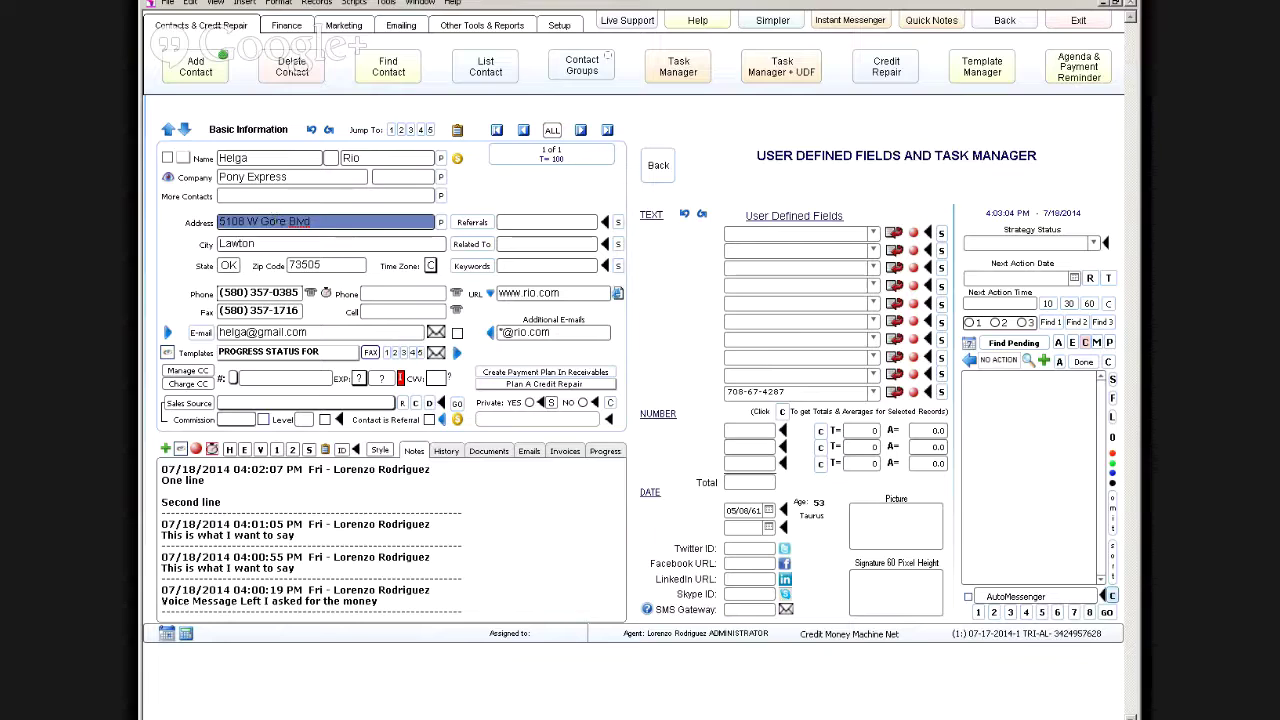
{"action": "left_click", "coordinate": [267, 249]}
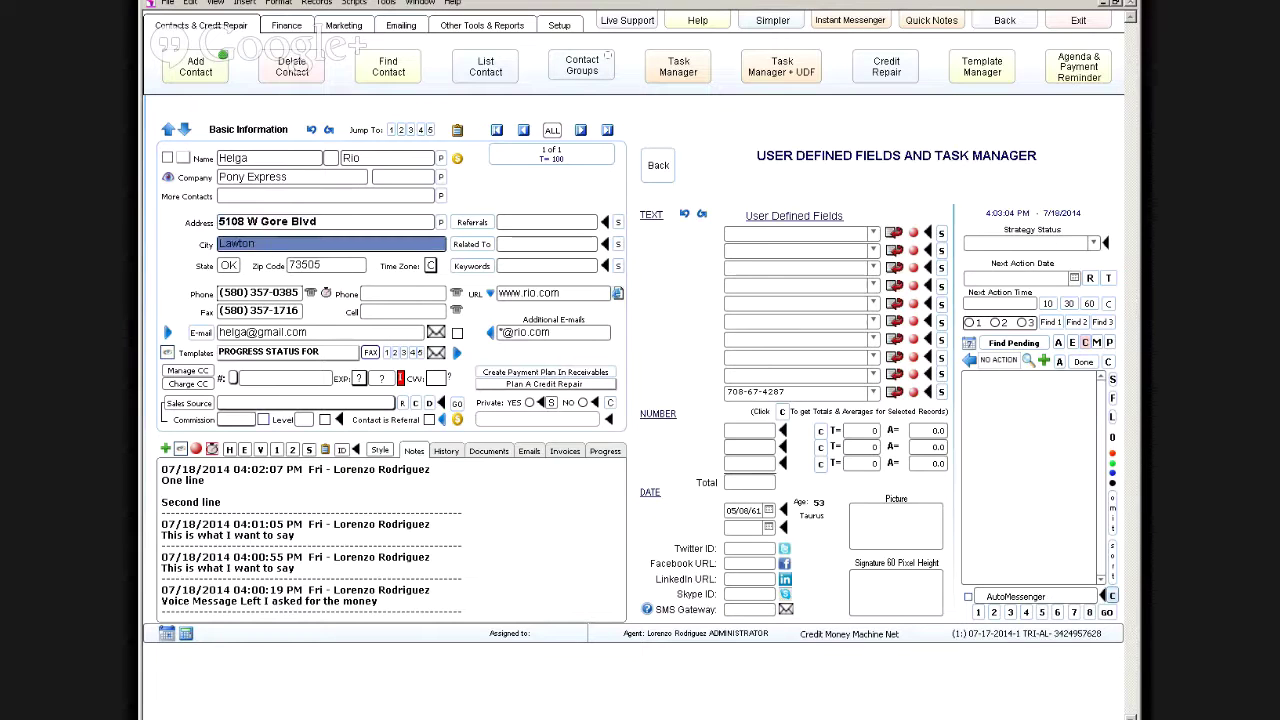
{"action": "left_click", "coordinate": [172, 231]}
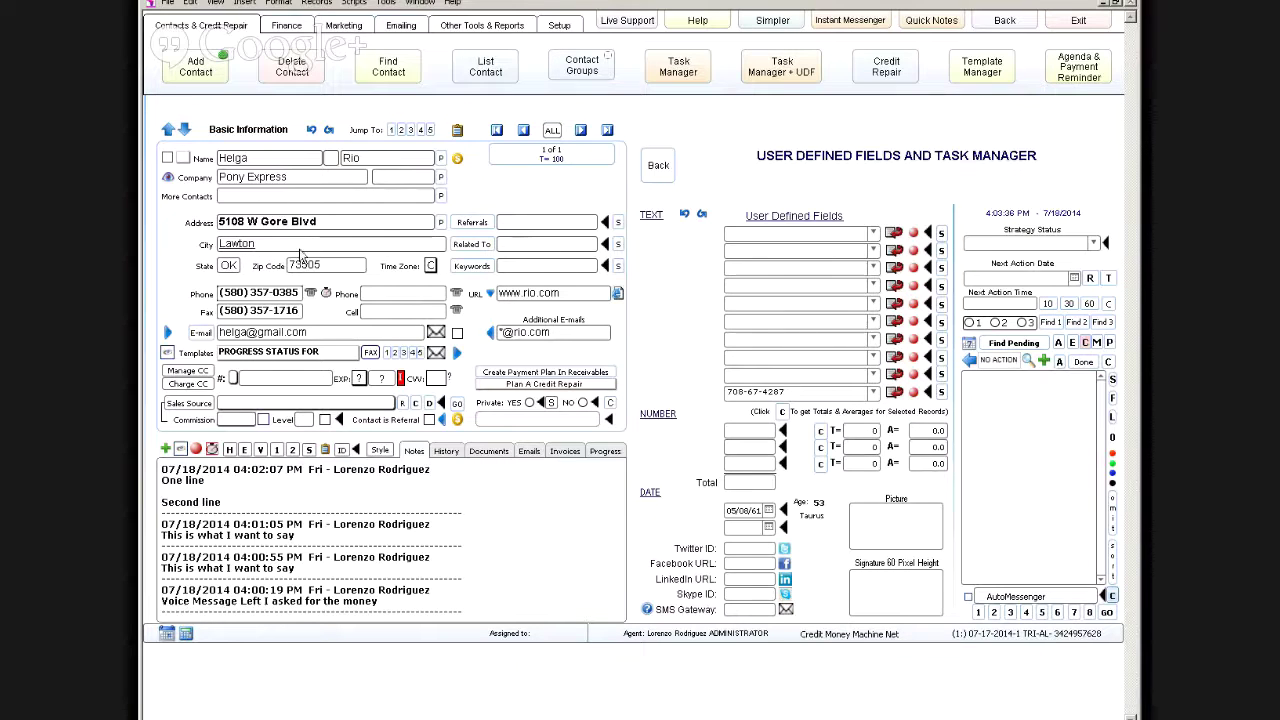
{"action": "left_click", "coordinate": [381, 451]}
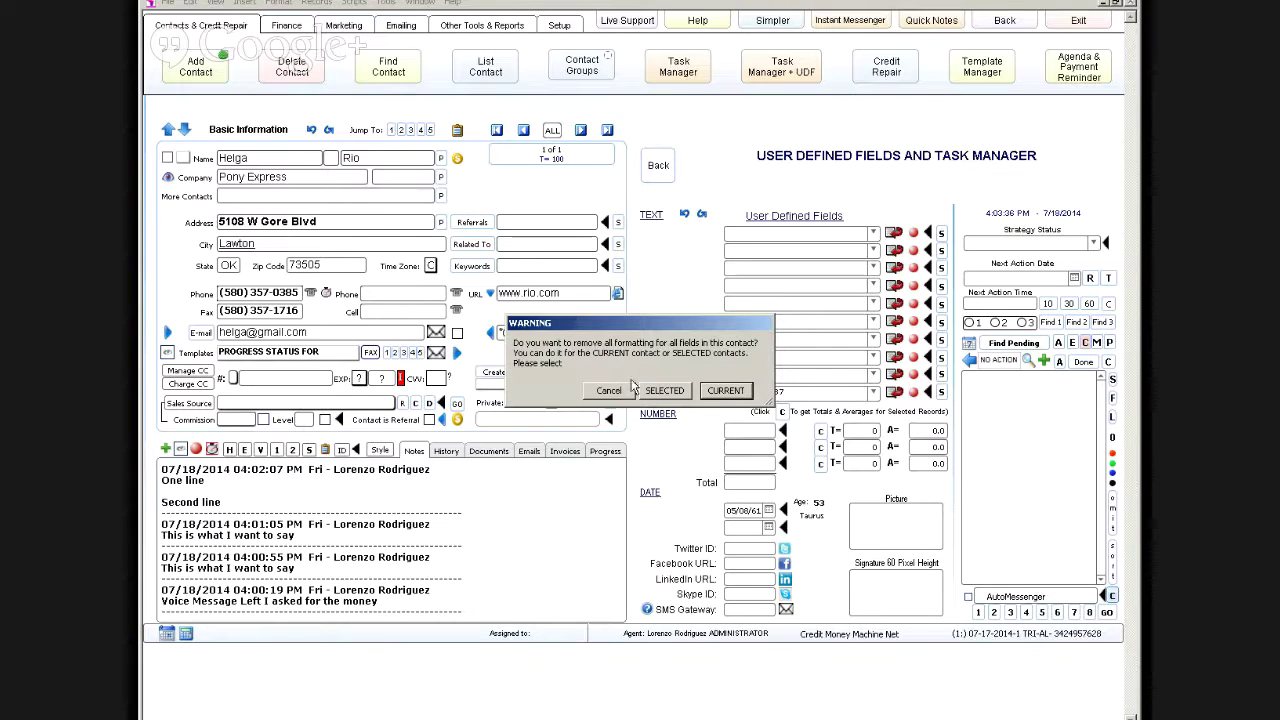
Step: Clear field formatting for the current contact only and open the Referrals snippet list
{"action": "left_click", "coordinate": [723, 391]}
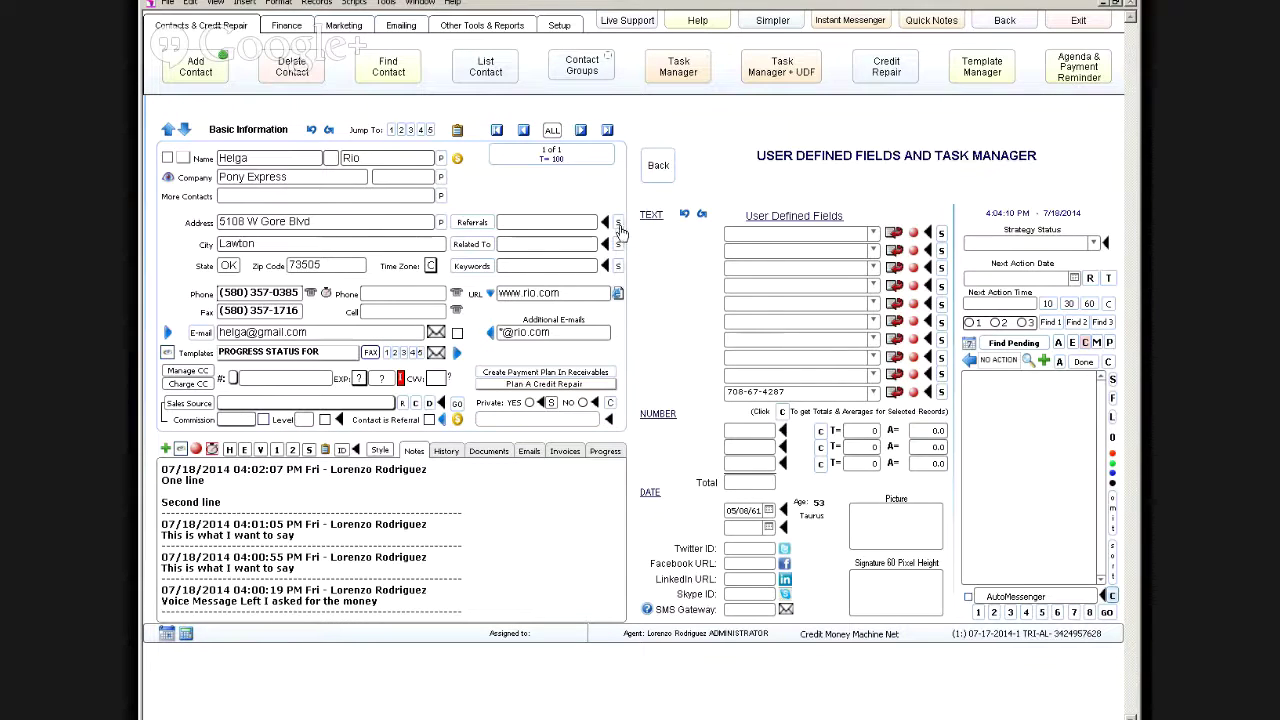
{"action": "left_click", "coordinate": [619, 225]}
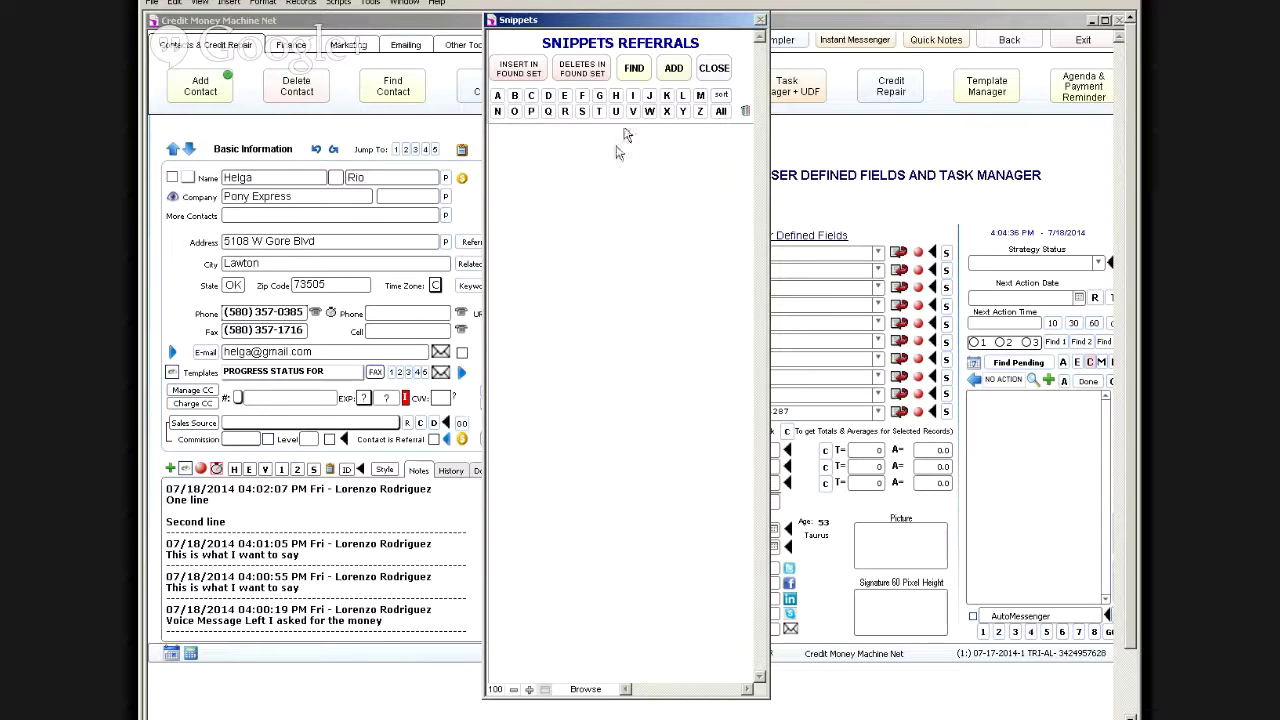
Step: Add an empty referral snippet entry, then check and close the Keyword and Referrals snippet lists
{"action": "left_click", "coordinate": [675, 79]}
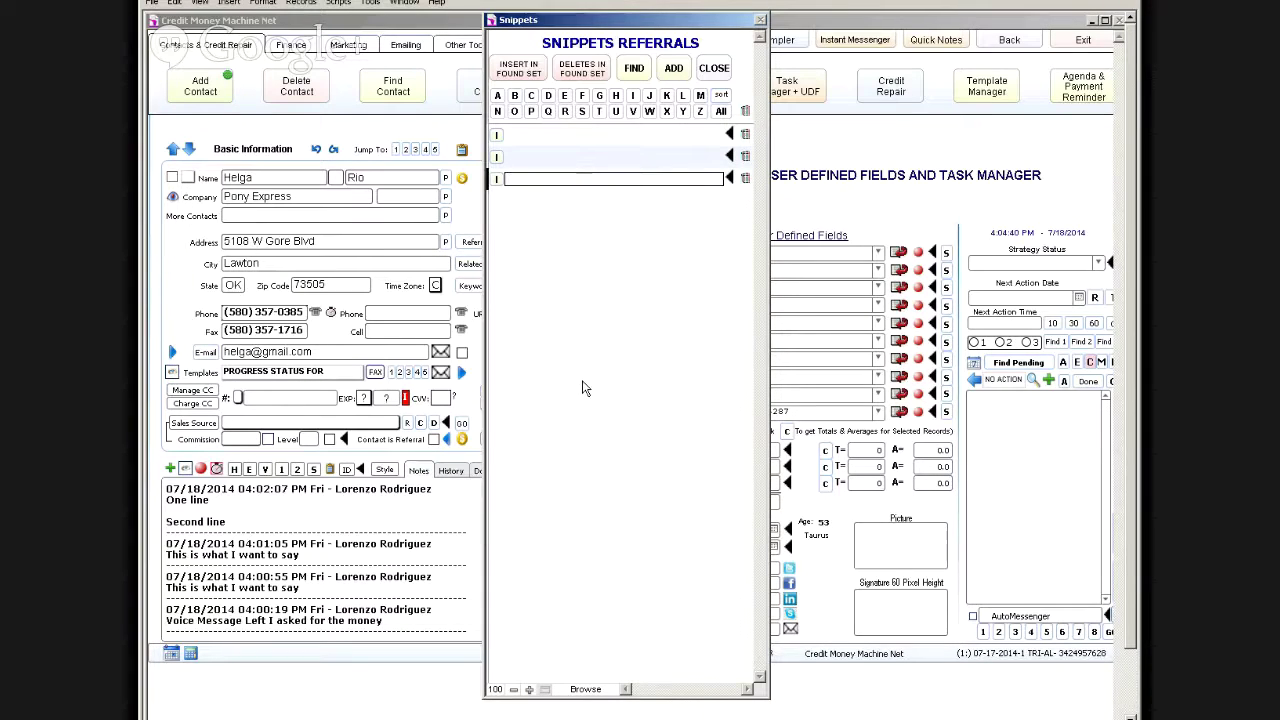
{"action": "left_click", "coordinate": [720, 72]}
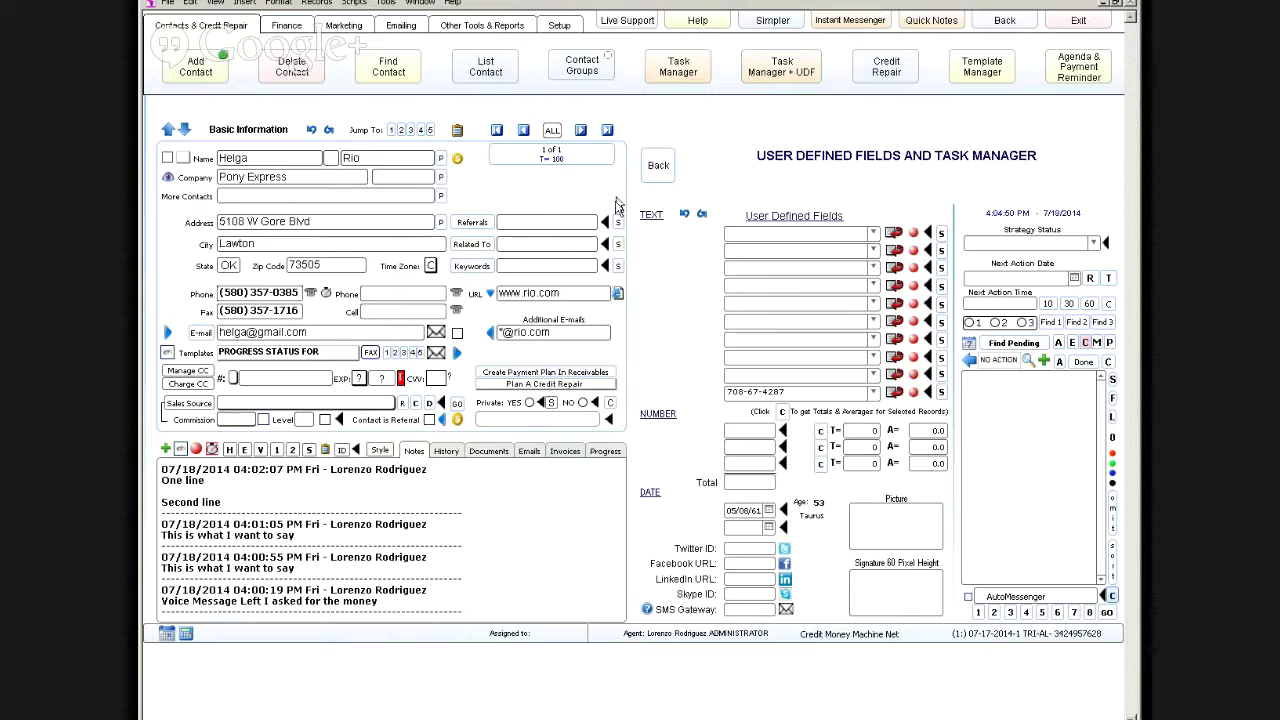
{"action": "left_click", "coordinate": [617, 268]}
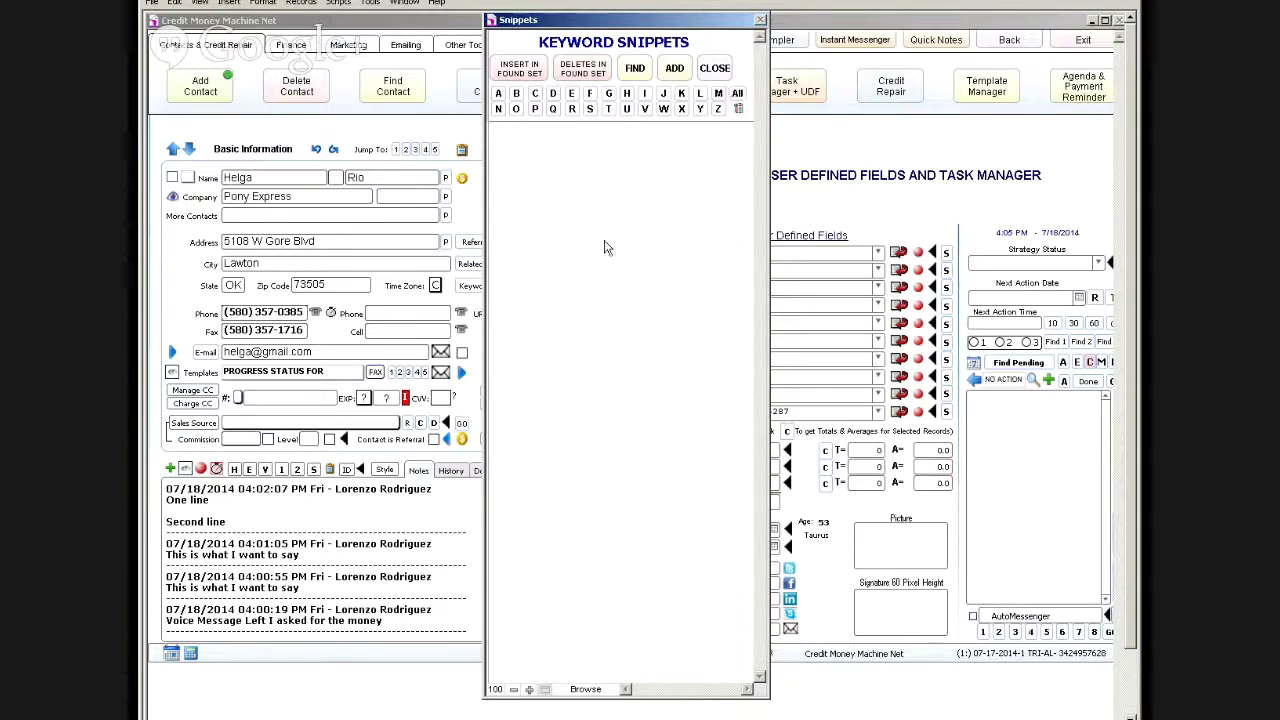
{"action": "left_click", "coordinate": [714, 67]}
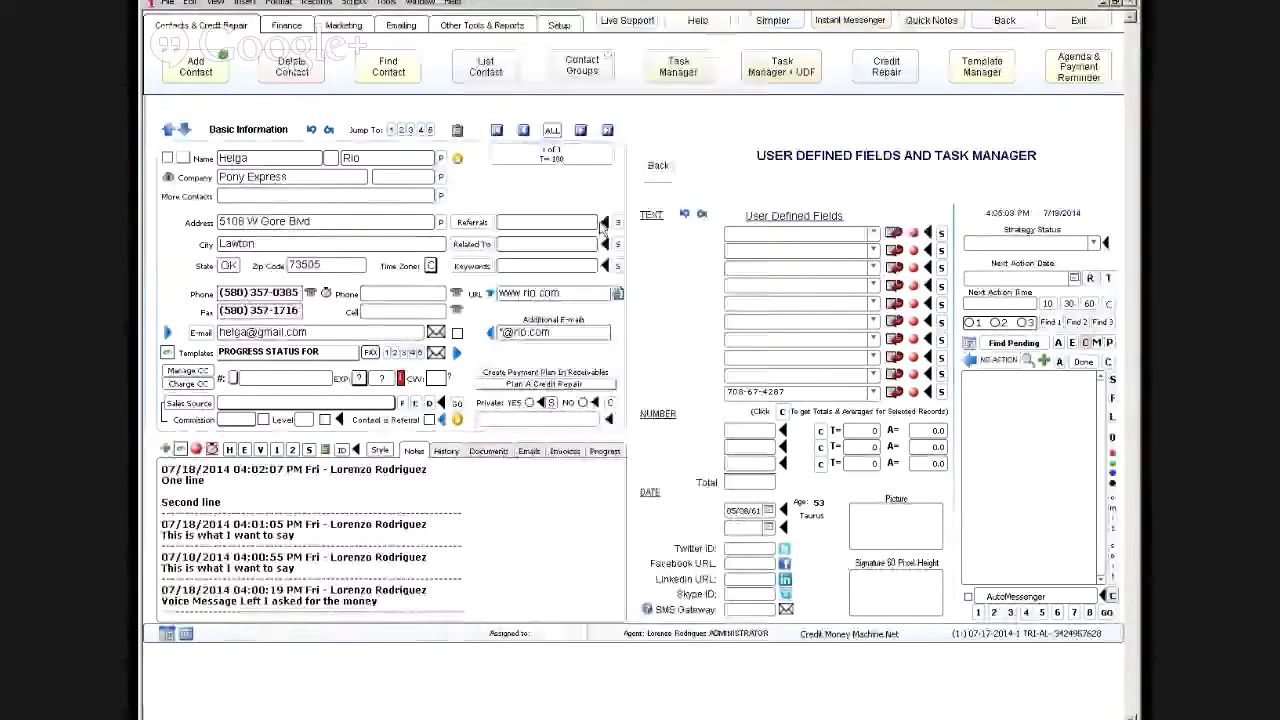
{"action": "left_click", "coordinate": [617, 222]}
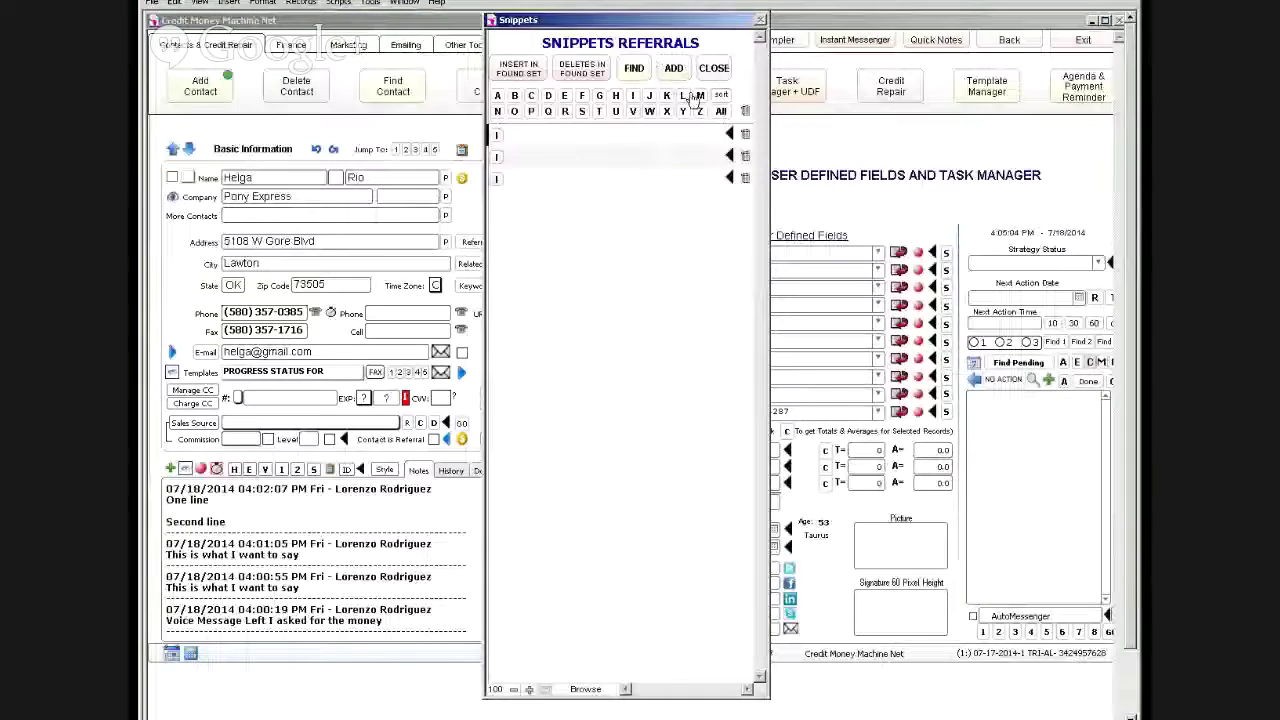
{"action": "left_click", "coordinate": [714, 67]}
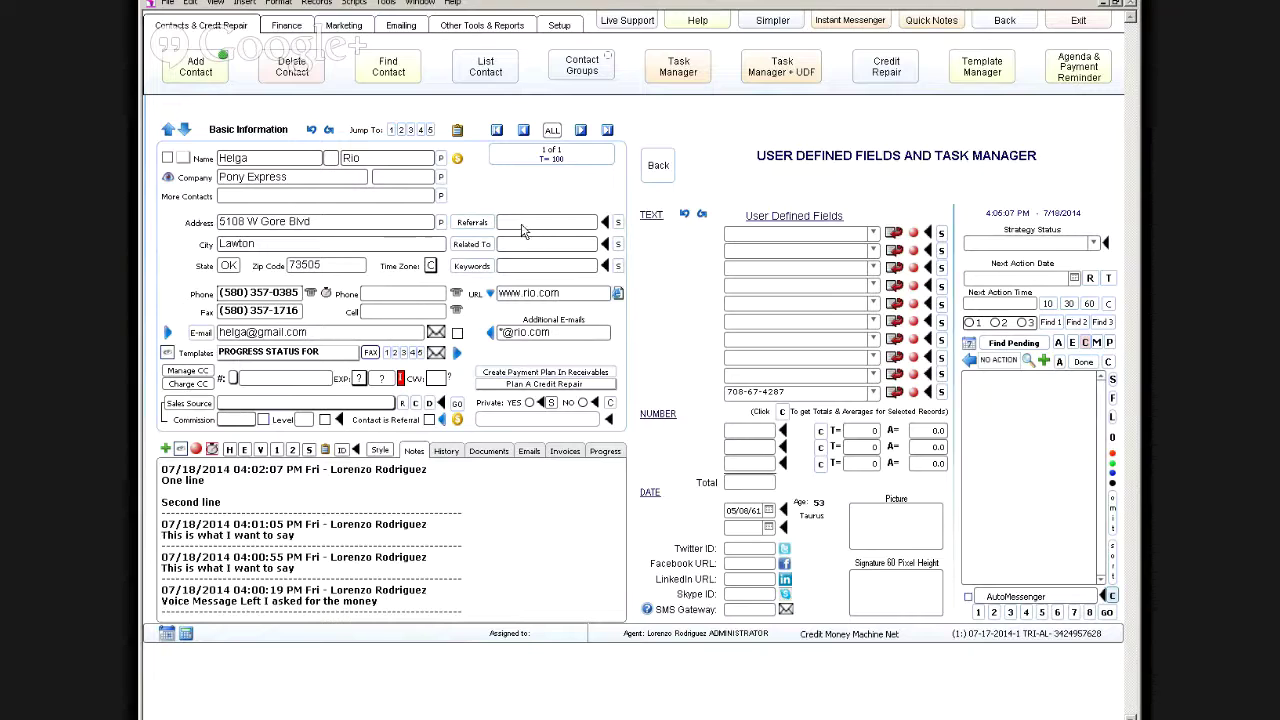
Step: Move 'TIPS & TRICKS' from Referrals into Related To, store it for reuse, and show all records
{"action": "left_click", "coordinate": [519, 224]}
{"action": "type", "text": "TIPS & TRICKS"}
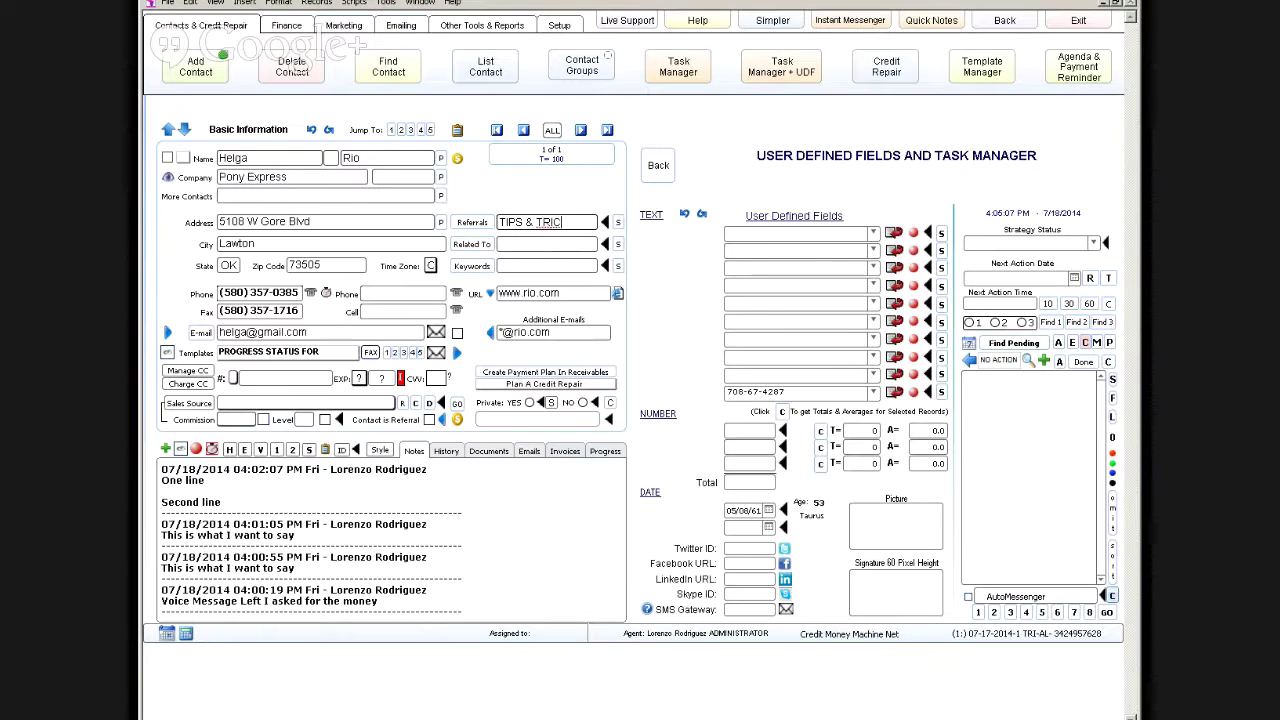
{"action": "triple_click", "coordinate": [565, 229]}
{"action": "left_click_drag", "start_coordinate": [565, 229], "coordinate": [535, 246]}
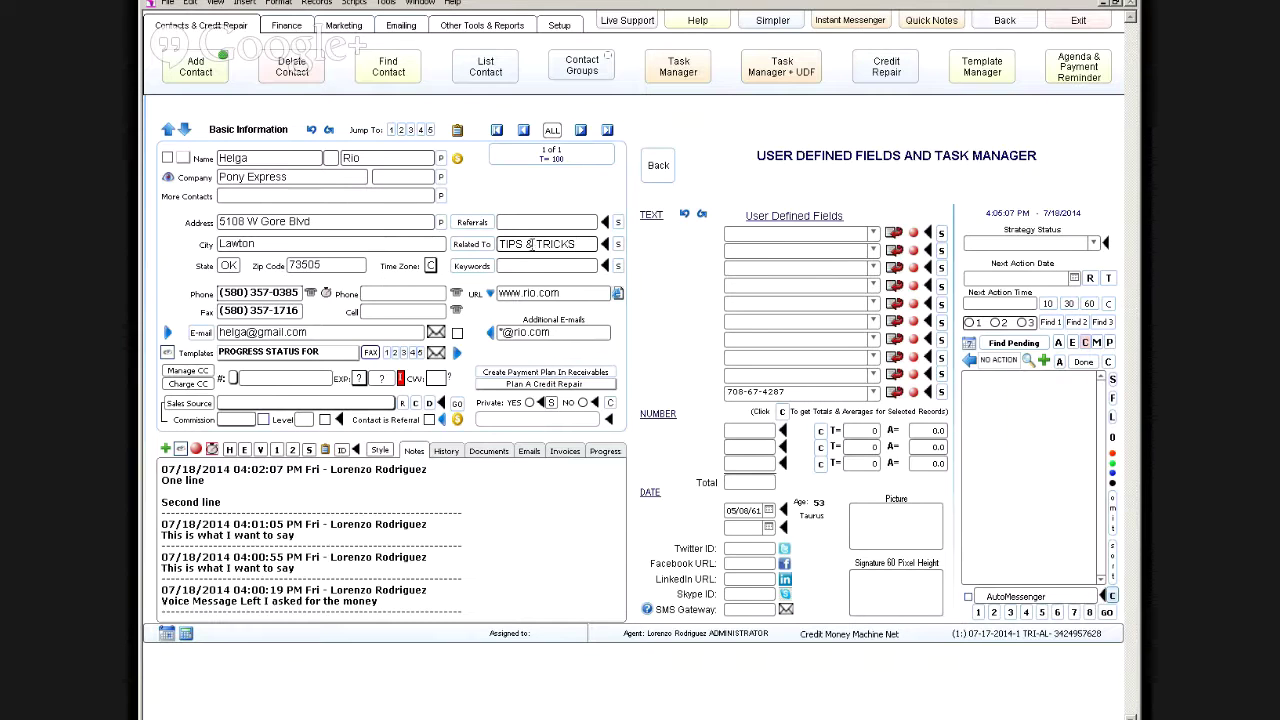
{"action": "left_click", "coordinate": [475, 250]}
{"action": "left_click", "coordinate": [550, 130]}
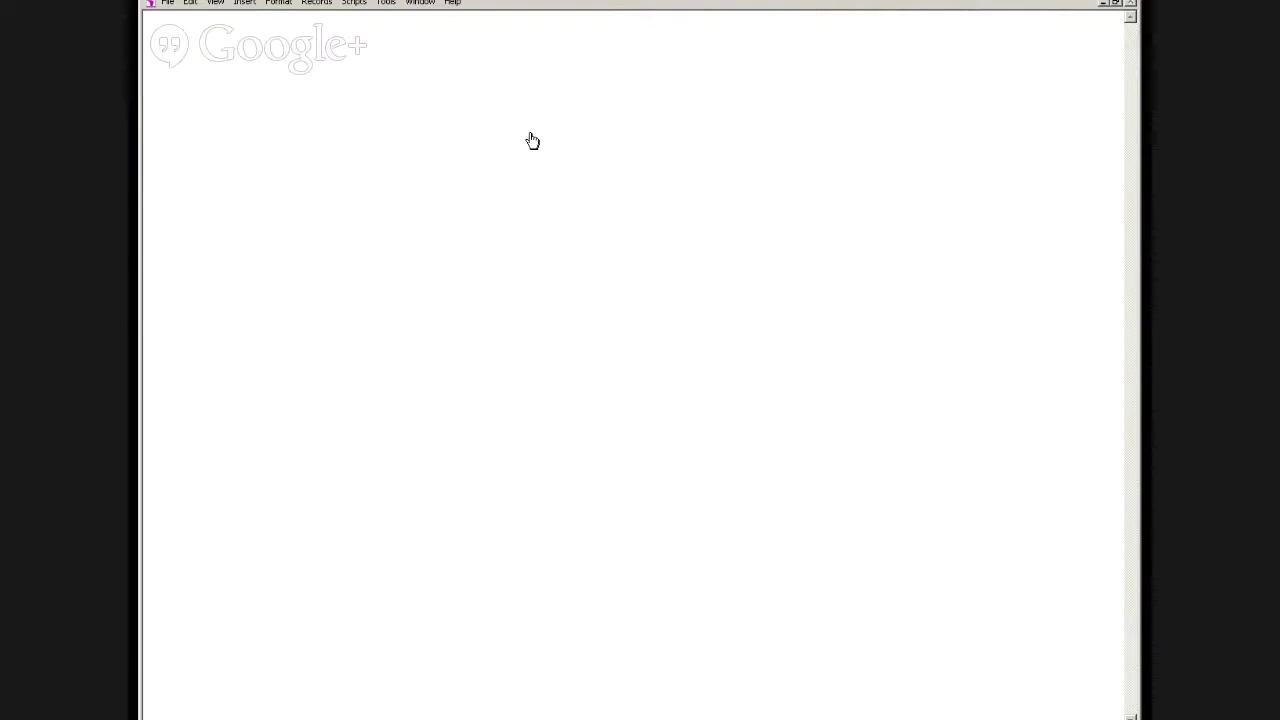
Step: On another contact, reuse TIPS & TRICKS for Related To and add three referral snippet names
{"action": "left_click", "coordinate": [528, 132]}
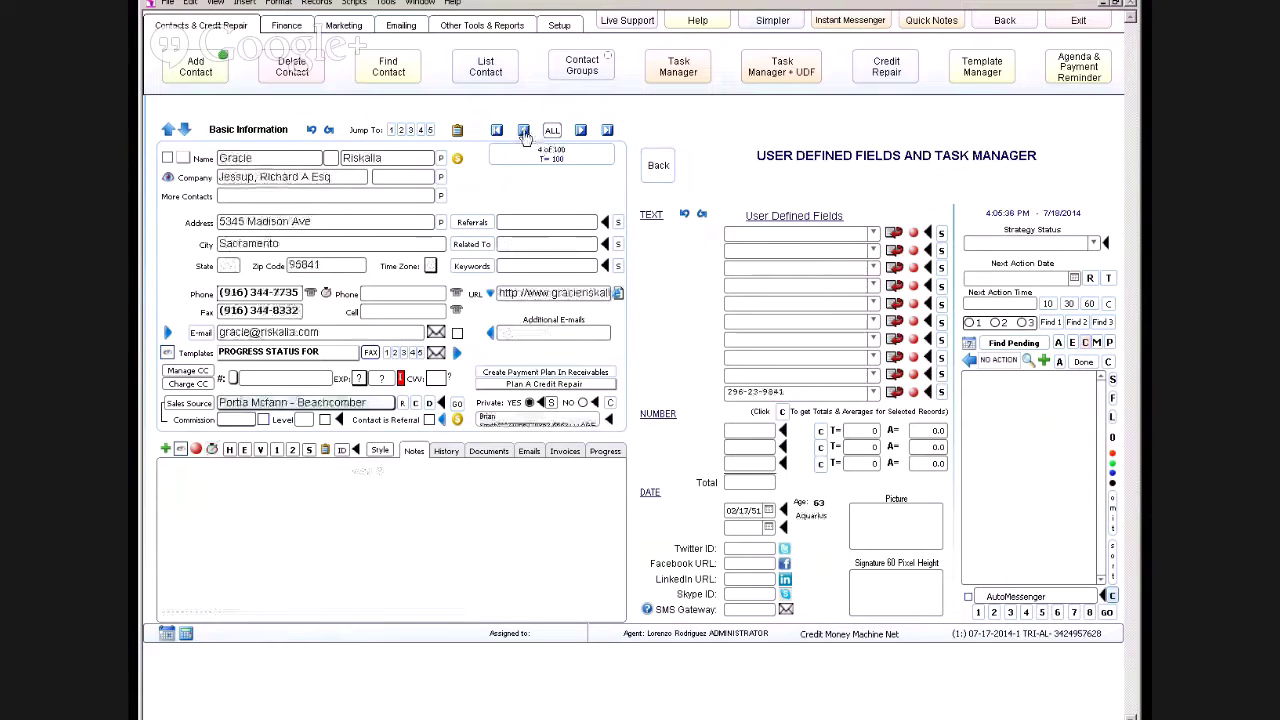
{"action": "left_click", "coordinate": [470, 246]}
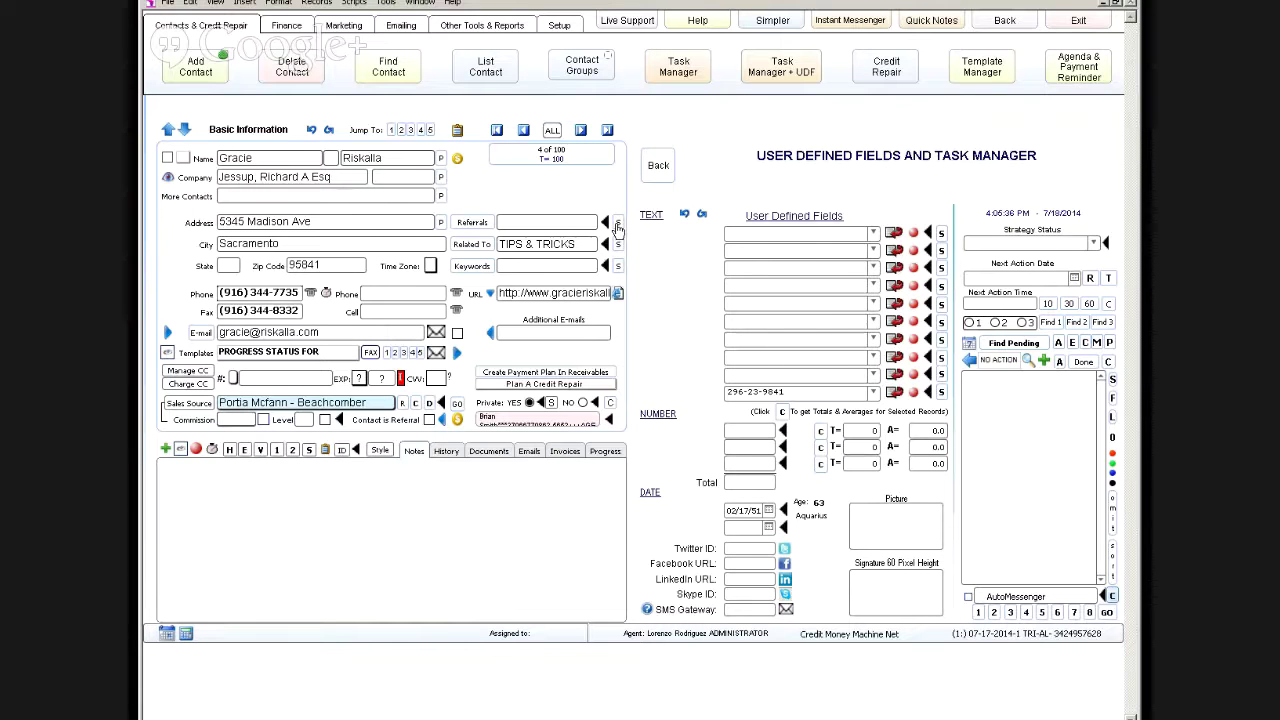
{"action": "left_click", "coordinate": [617, 224]}
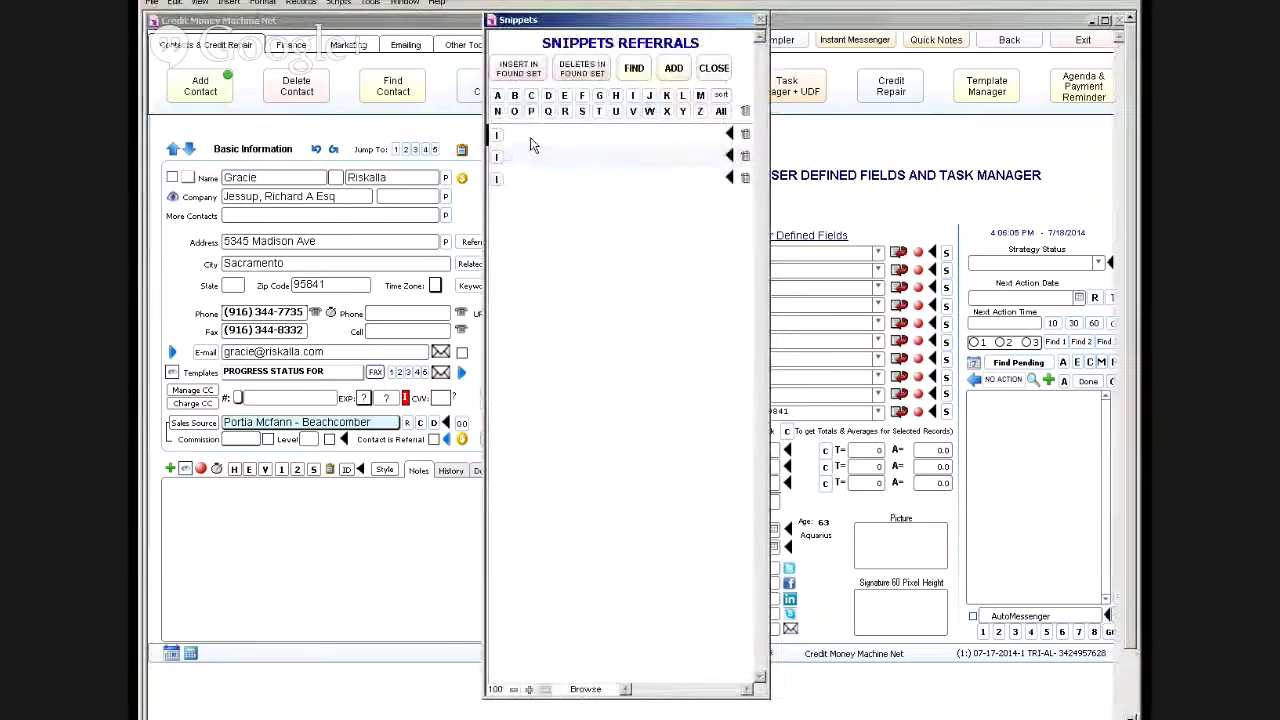
{"action": "left_click", "coordinate": [529, 138]}
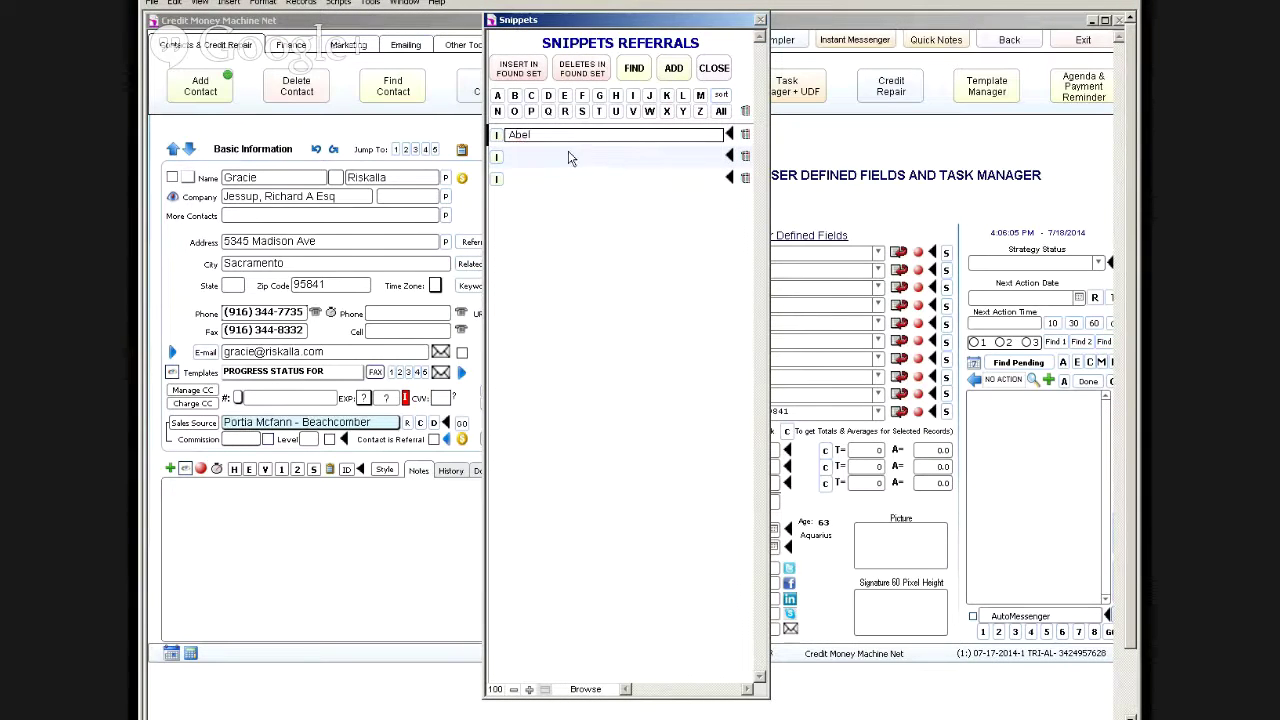
{"action": "left_click", "coordinate": [545, 155]}
{"action": "type", "text": "Adam"}
{"action": "left_click", "coordinate": [537, 158]}
{"action": "type", "text": "Barry"}
{"action": "left_click", "coordinate": [564, 243]}
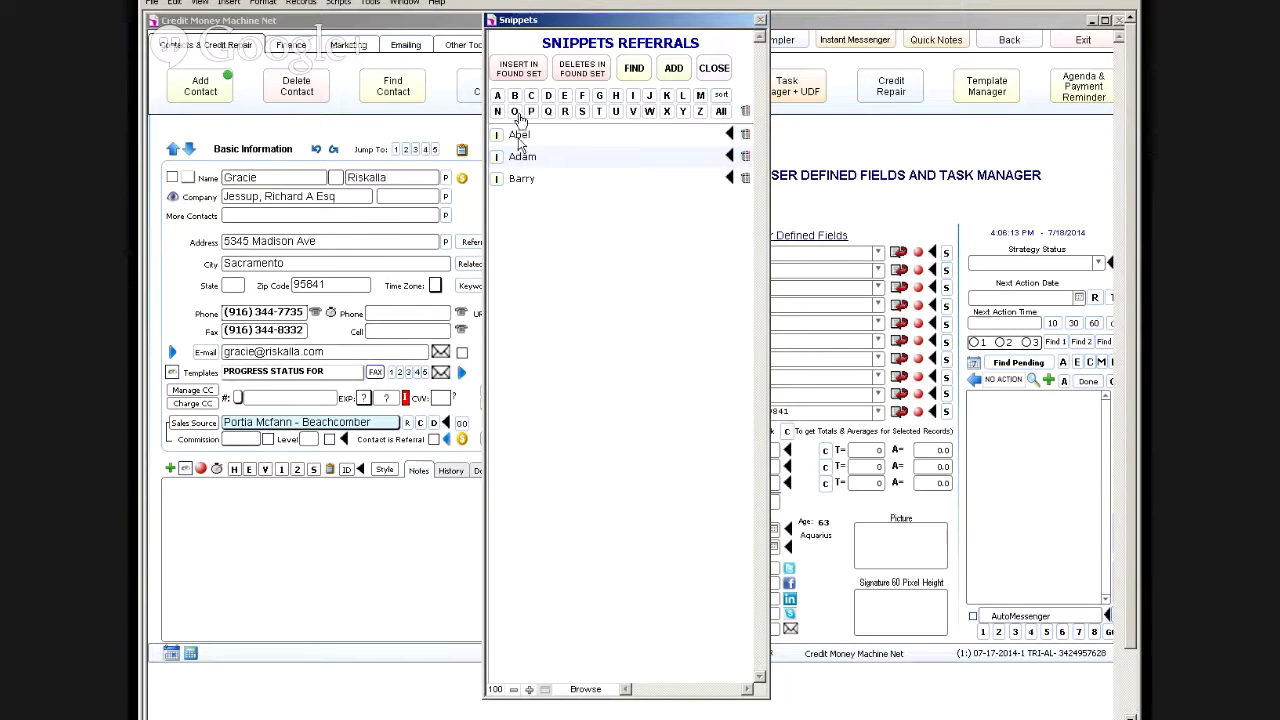
Step: Filter the referral snippets by letters A and B, then close the list
{"action": "left_click", "coordinate": [516, 96]}
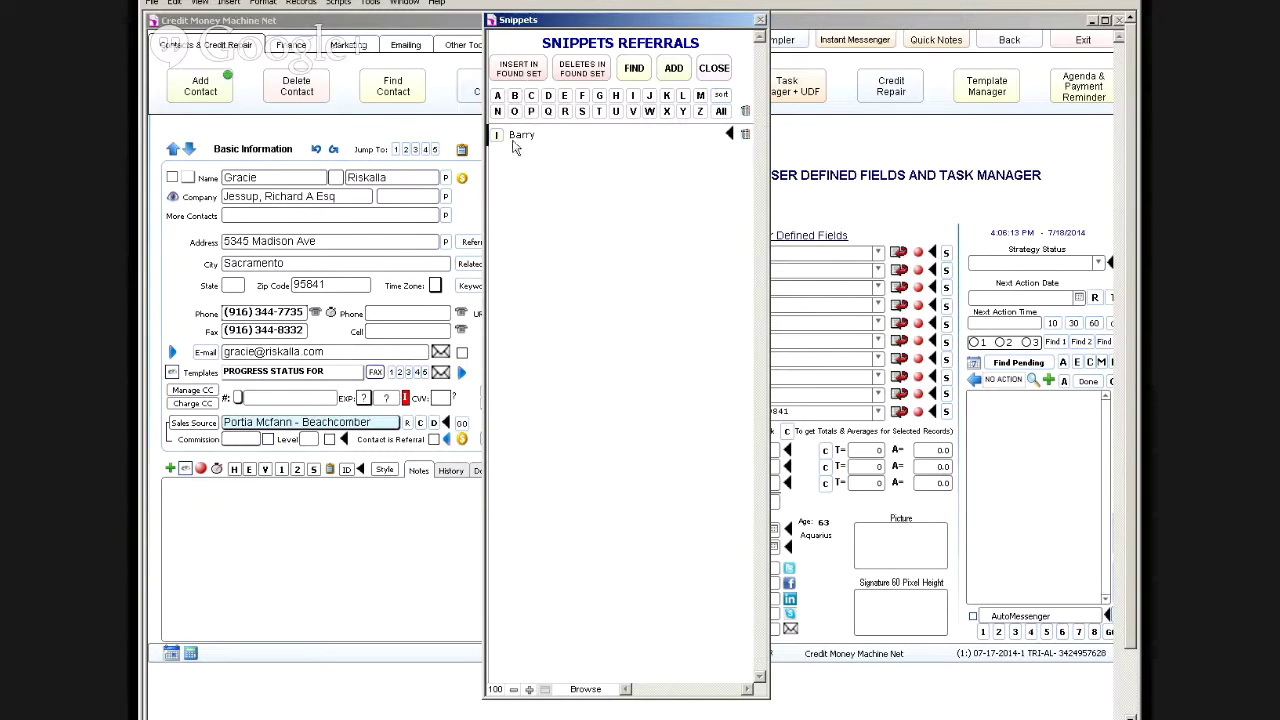
{"action": "left_click", "coordinate": [498, 97]}
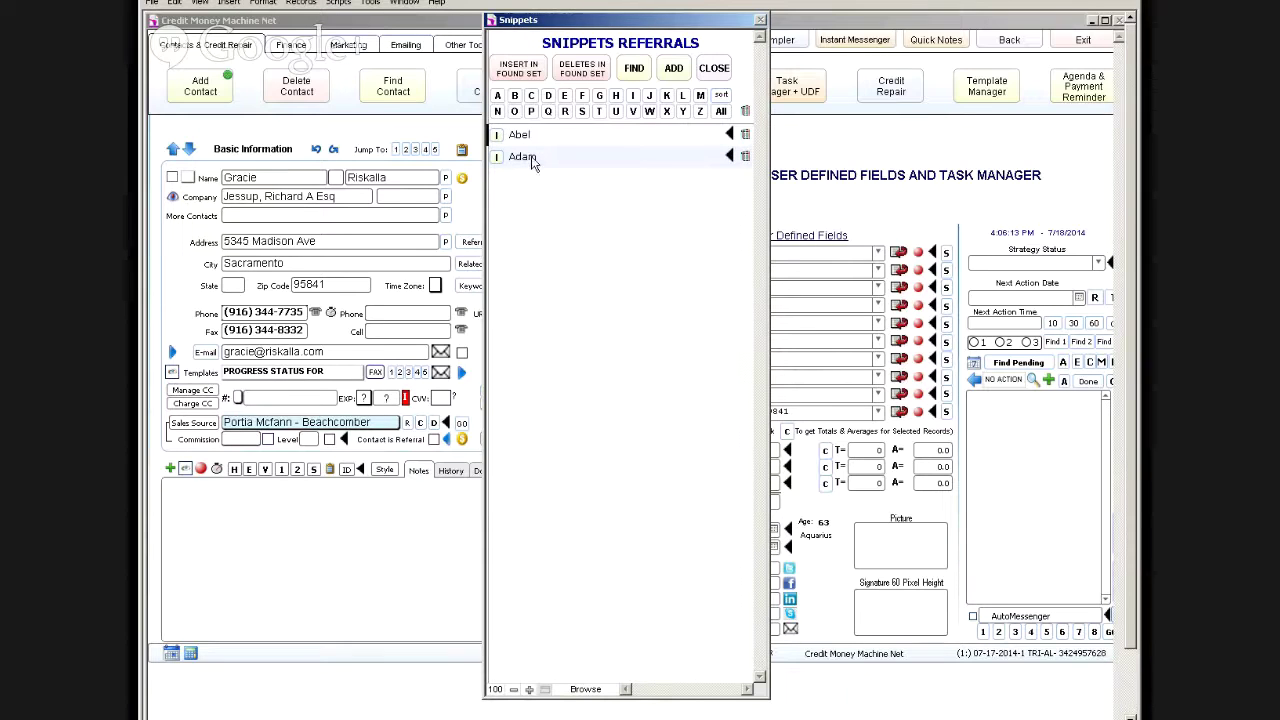
{"action": "left_click", "coordinate": [514, 96]}
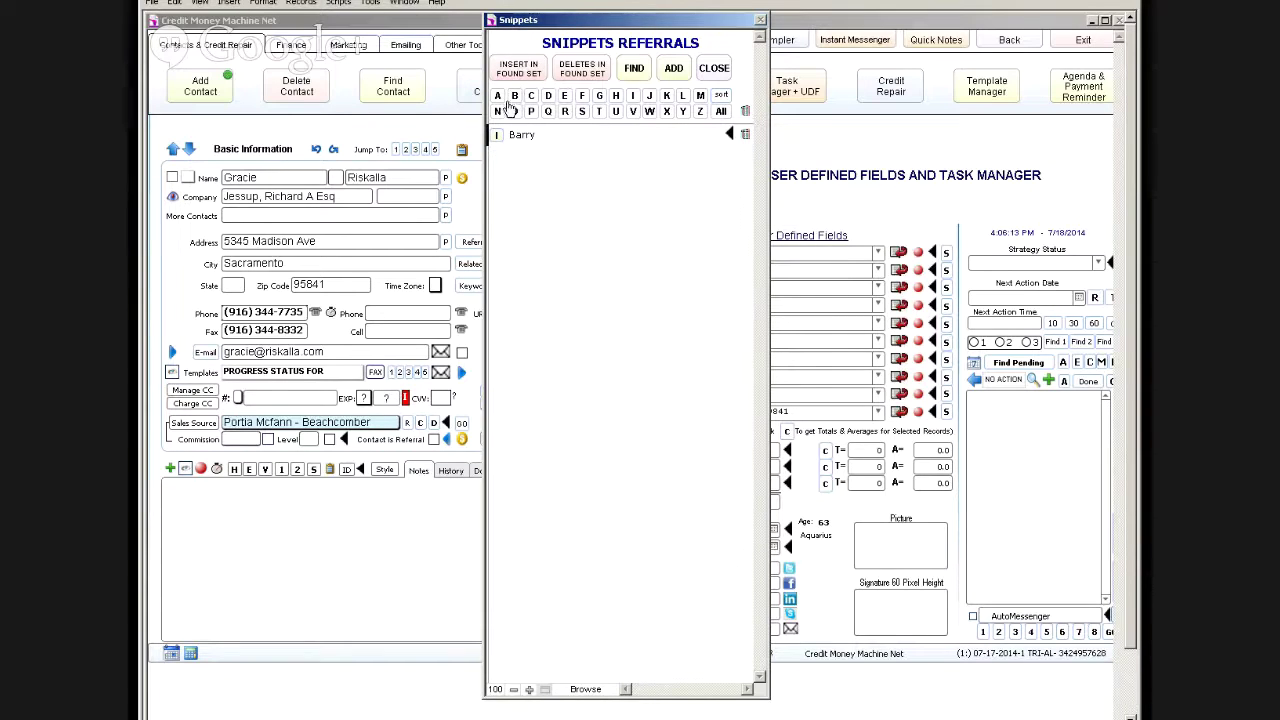
{"action": "left_click", "coordinate": [498, 96]}
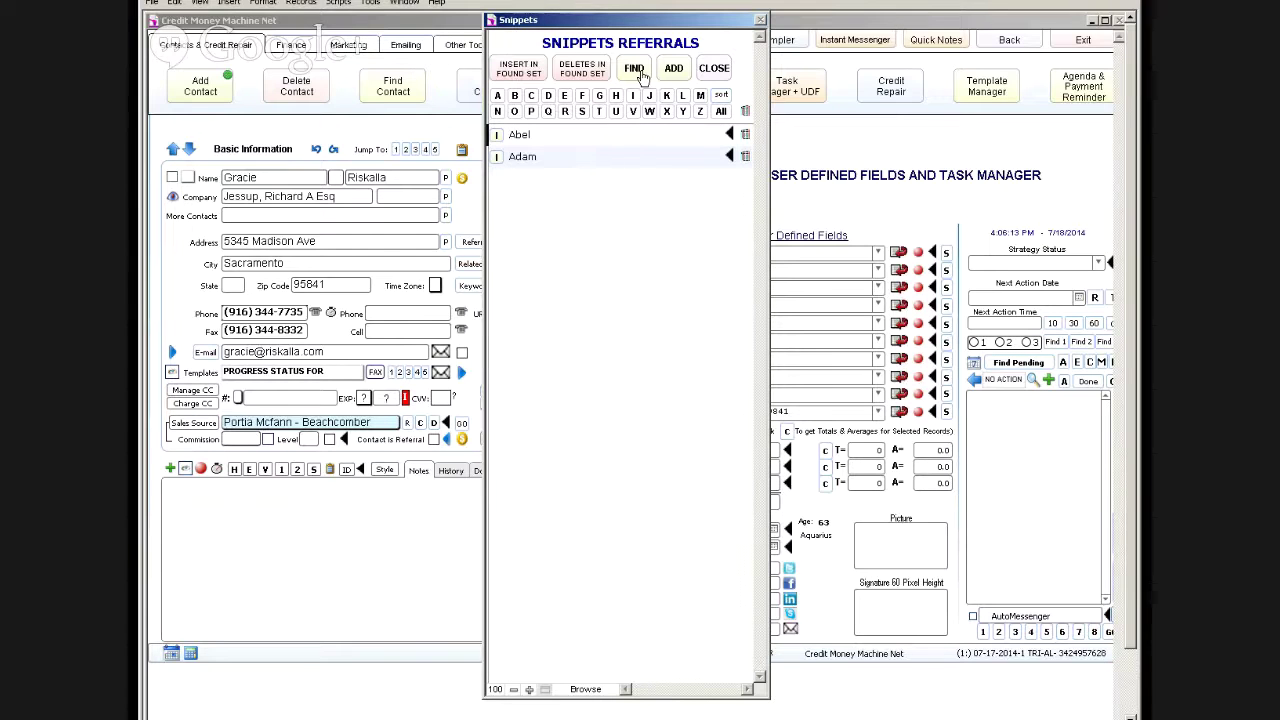
{"action": "left_click", "coordinate": [709, 50]}
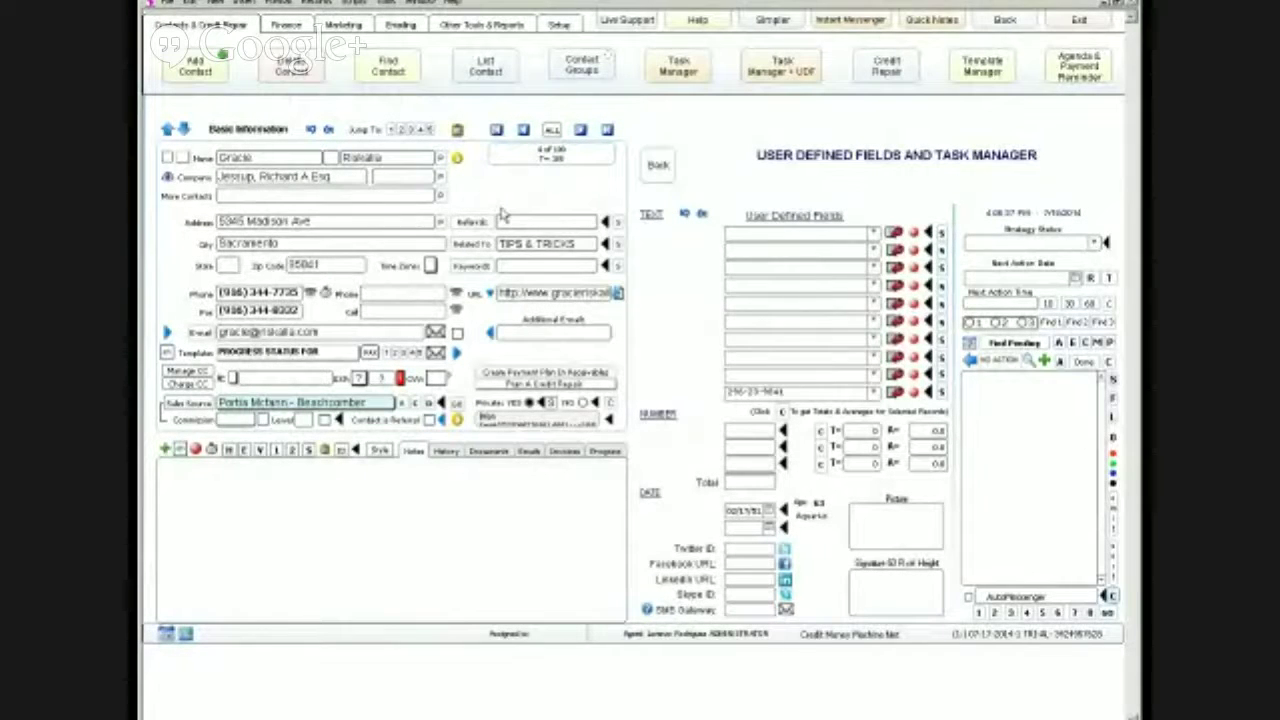
Step: Switch record 4 to the Simpler layout and then to the Expert layout
{"action": "left_click", "coordinate": [778, 26]}
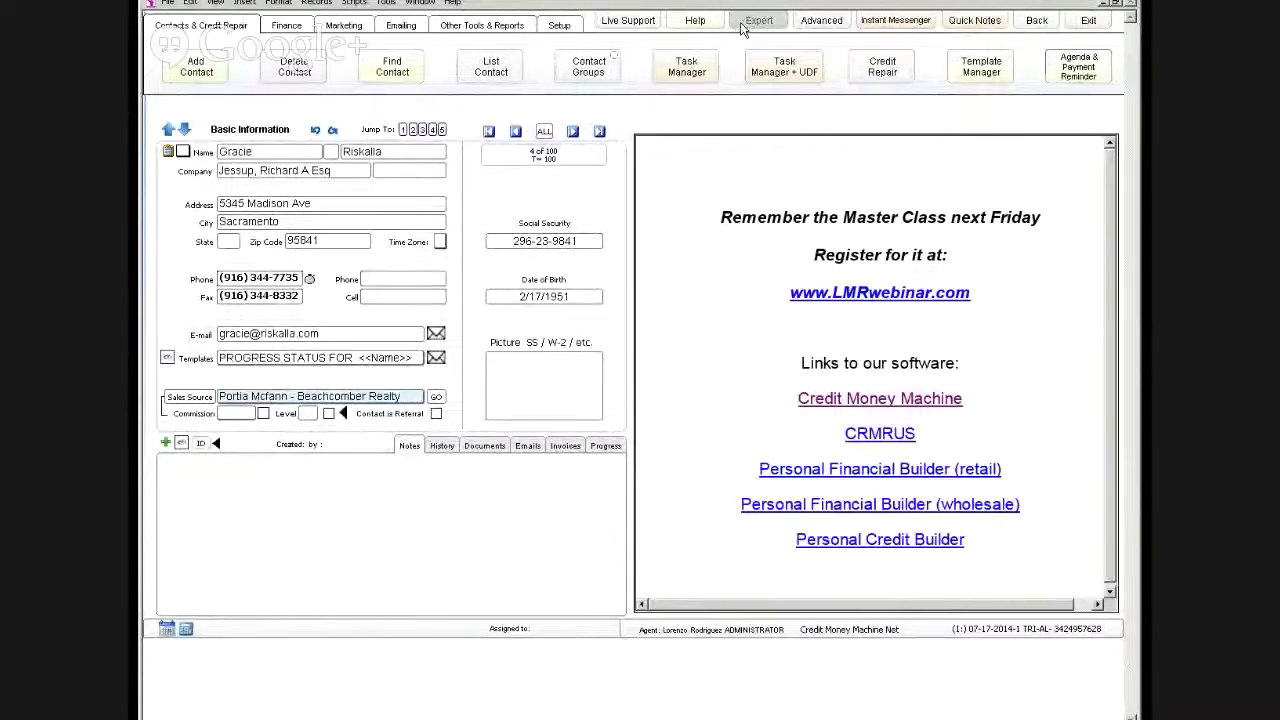
{"action": "left_click", "coordinate": [745, 24]}
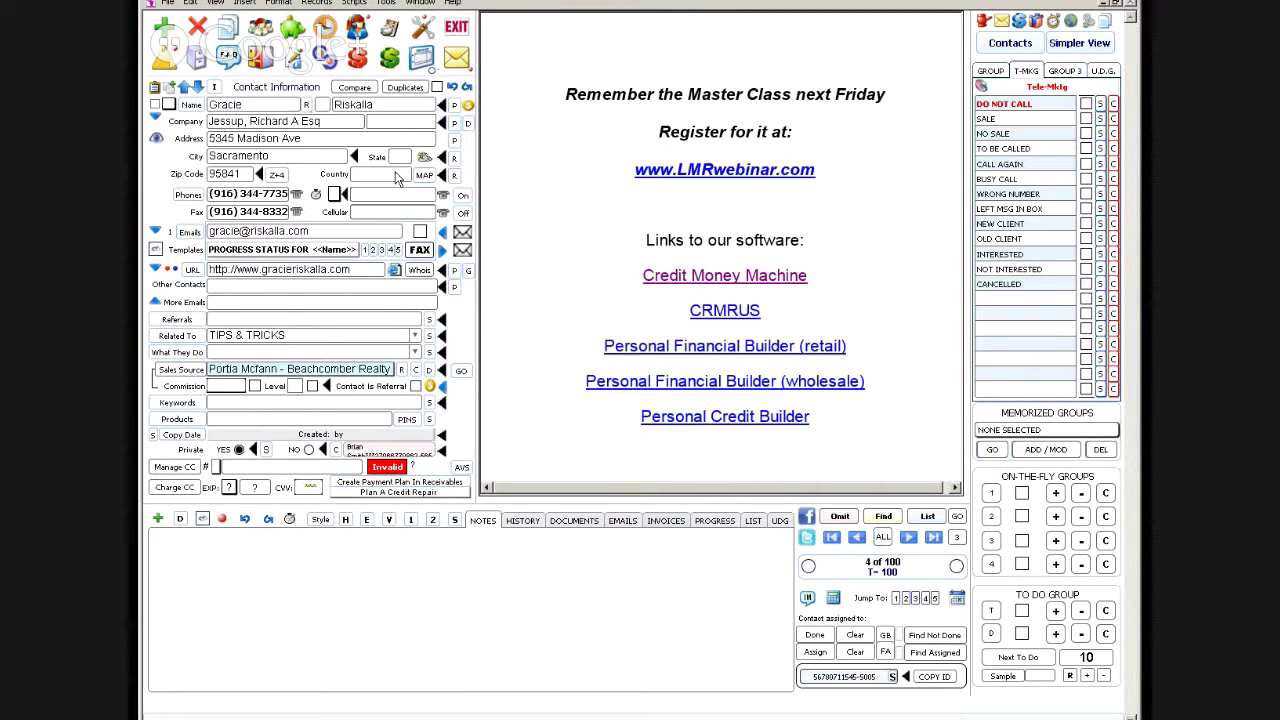
Step: Set Country to United States and replace it across all selected contacts
{"action": "left_click", "coordinate": [397, 175]}
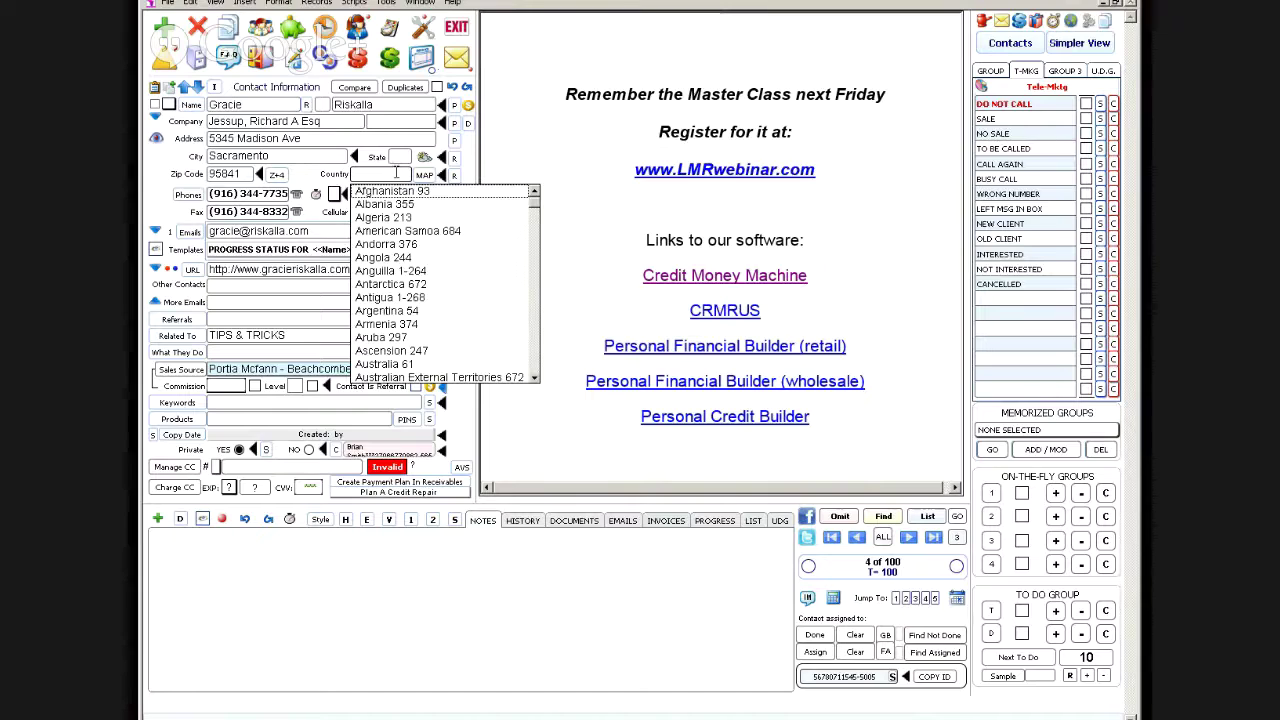
{"action": "key", "text": "u"}
{"action": "key", "text": "Down"}
{"action": "key", "text": "Down"}
{"action": "key", "text": "Down"}
{"action": "key", "text": "Down"}
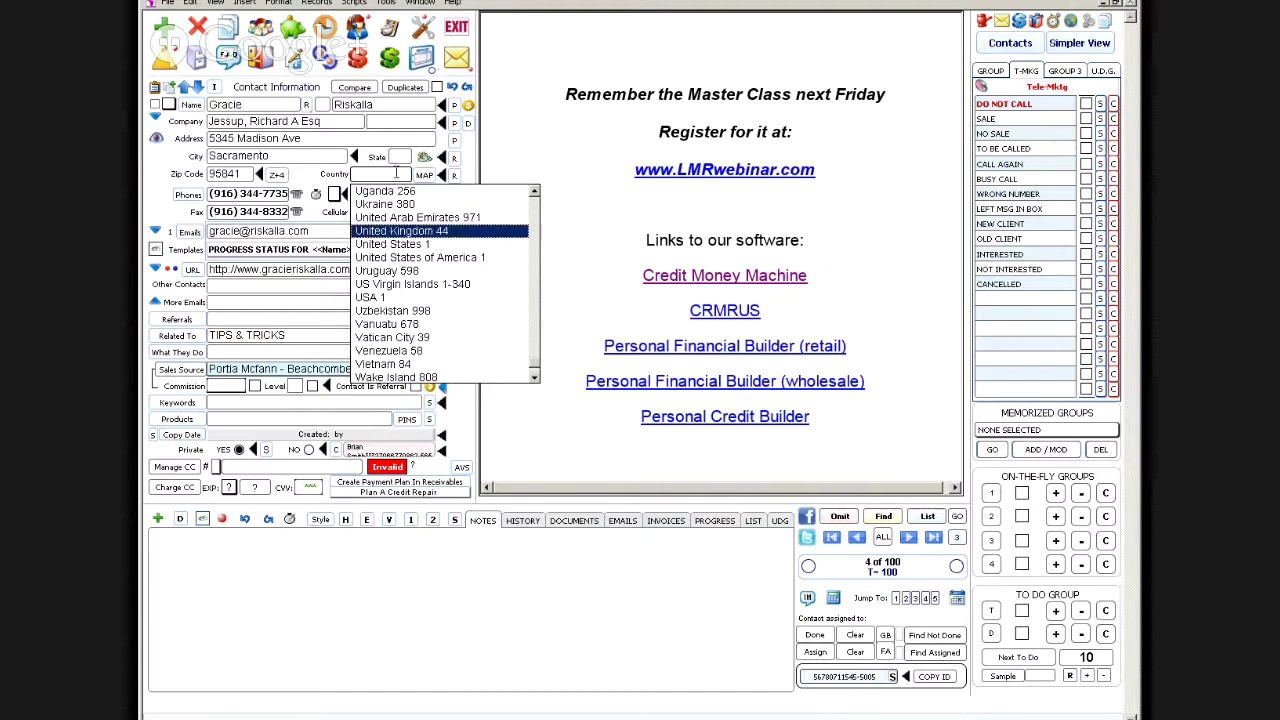
{"action": "key", "text": "Return"}
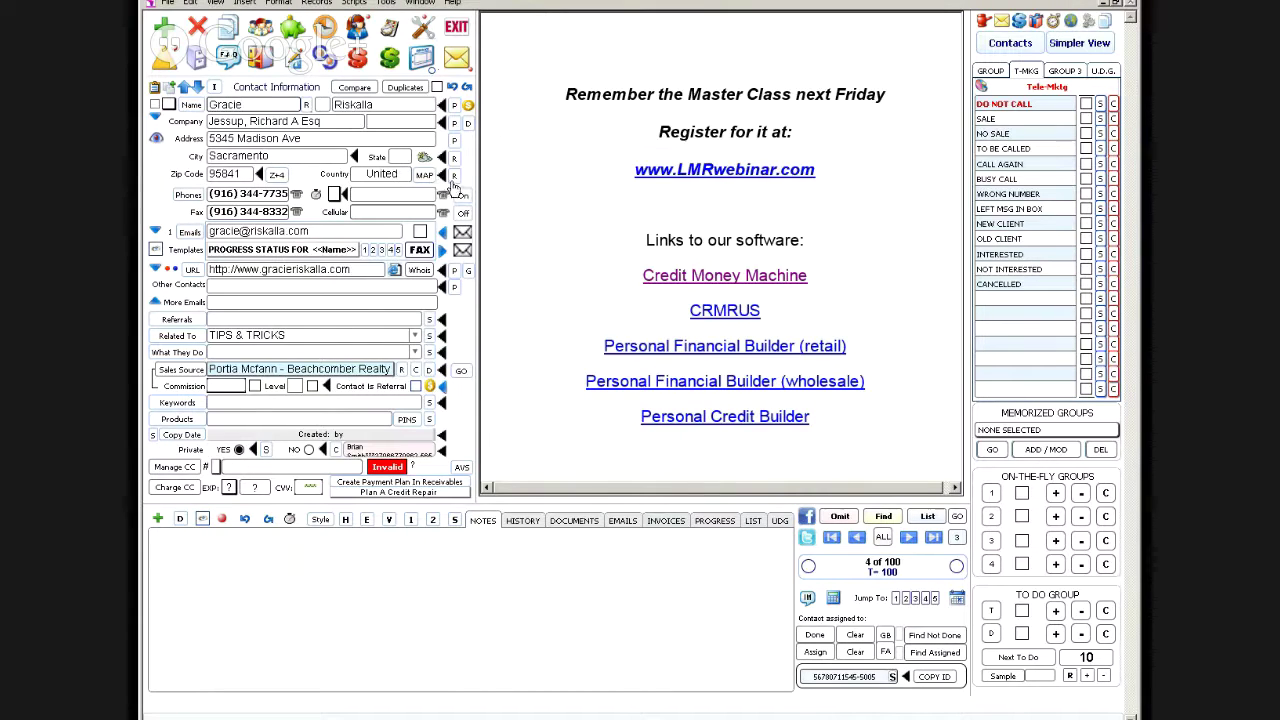
{"action": "left_click", "coordinate": [454, 178]}
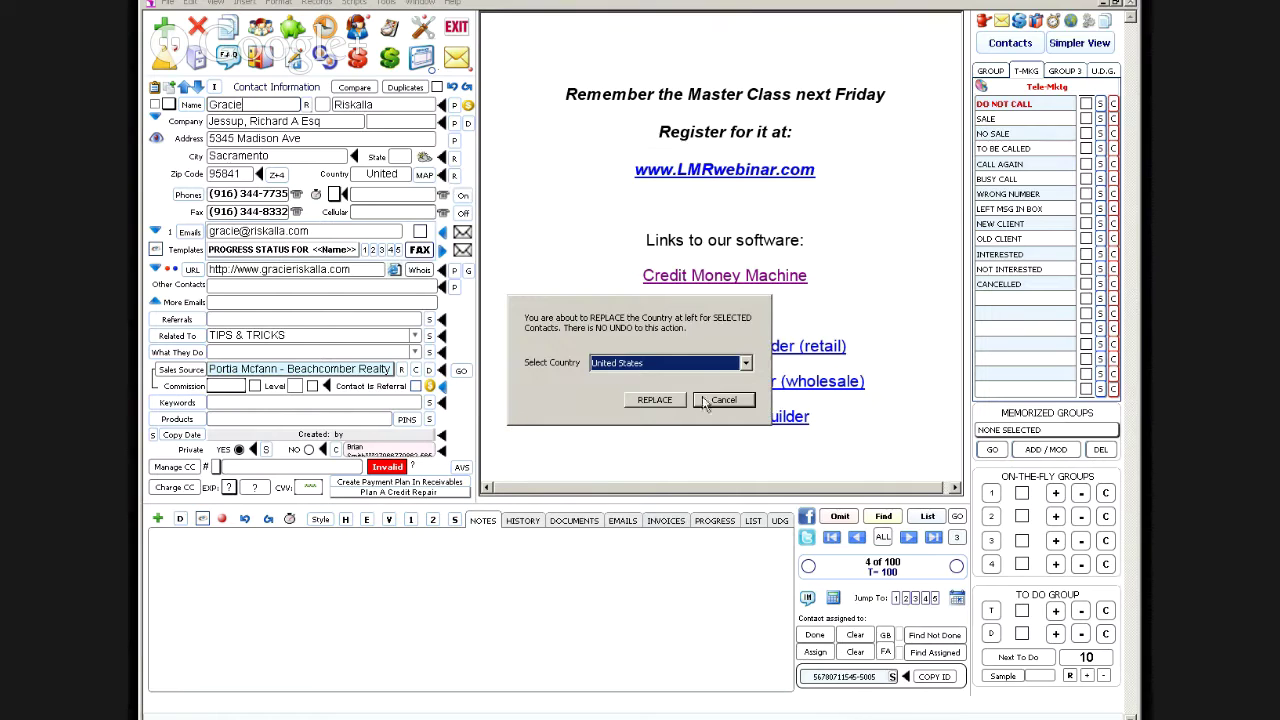
{"action": "left_click", "coordinate": [664, 398]}
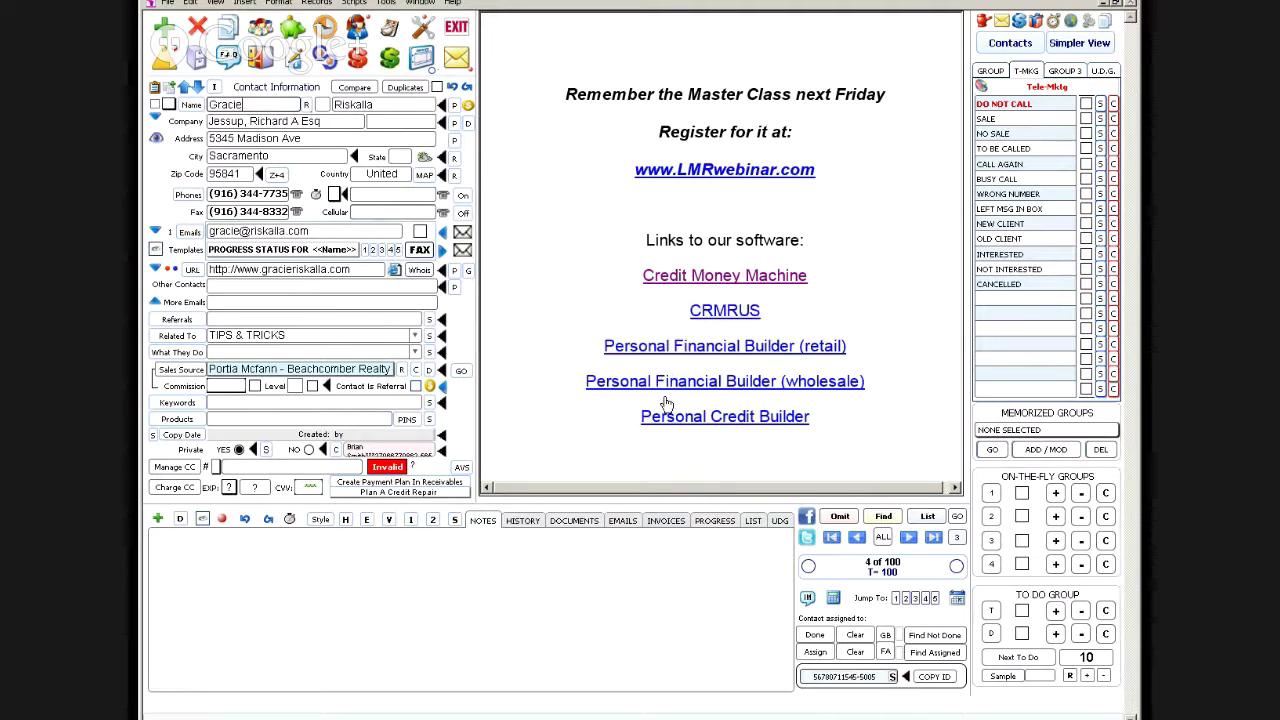
Step: Browse the next records, return to the first, and view its local weather inside the program
{"action": "left_click", "coordinate": [908, 538]}
{"action": "left_click", "coordinate": [908, 538]}
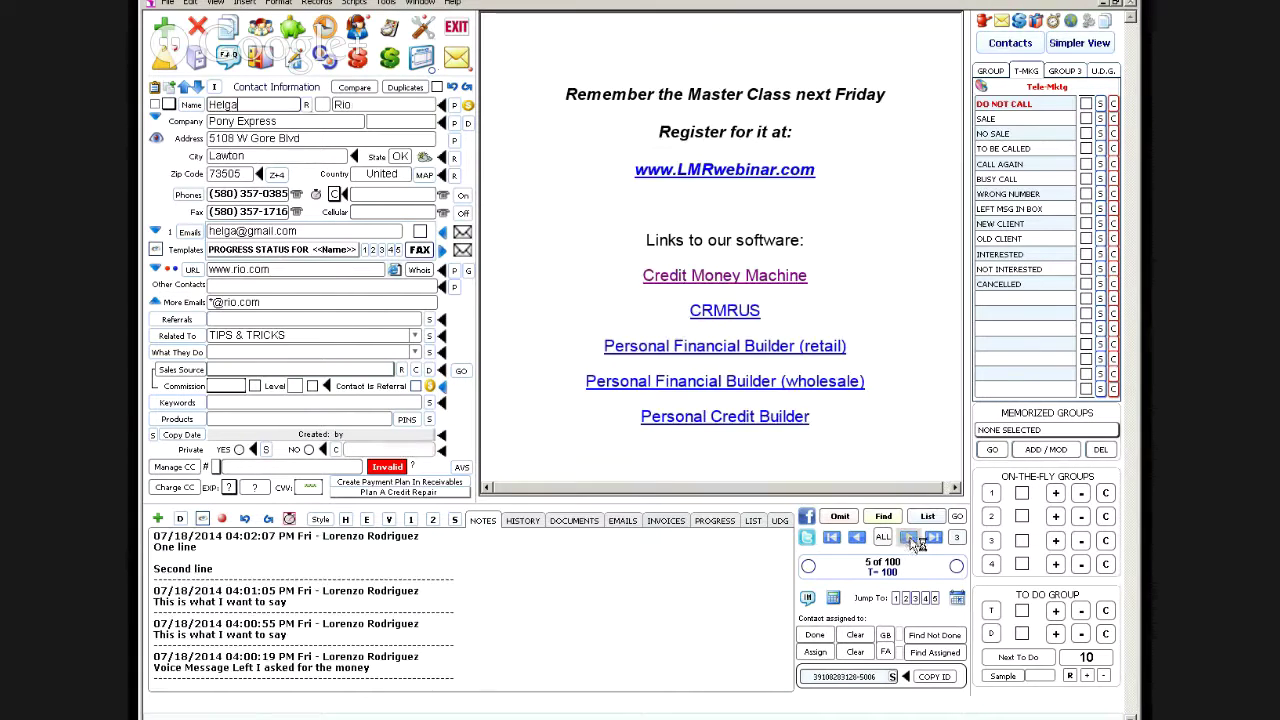
{"action": "left_click", "coordinate": [832, 538]}
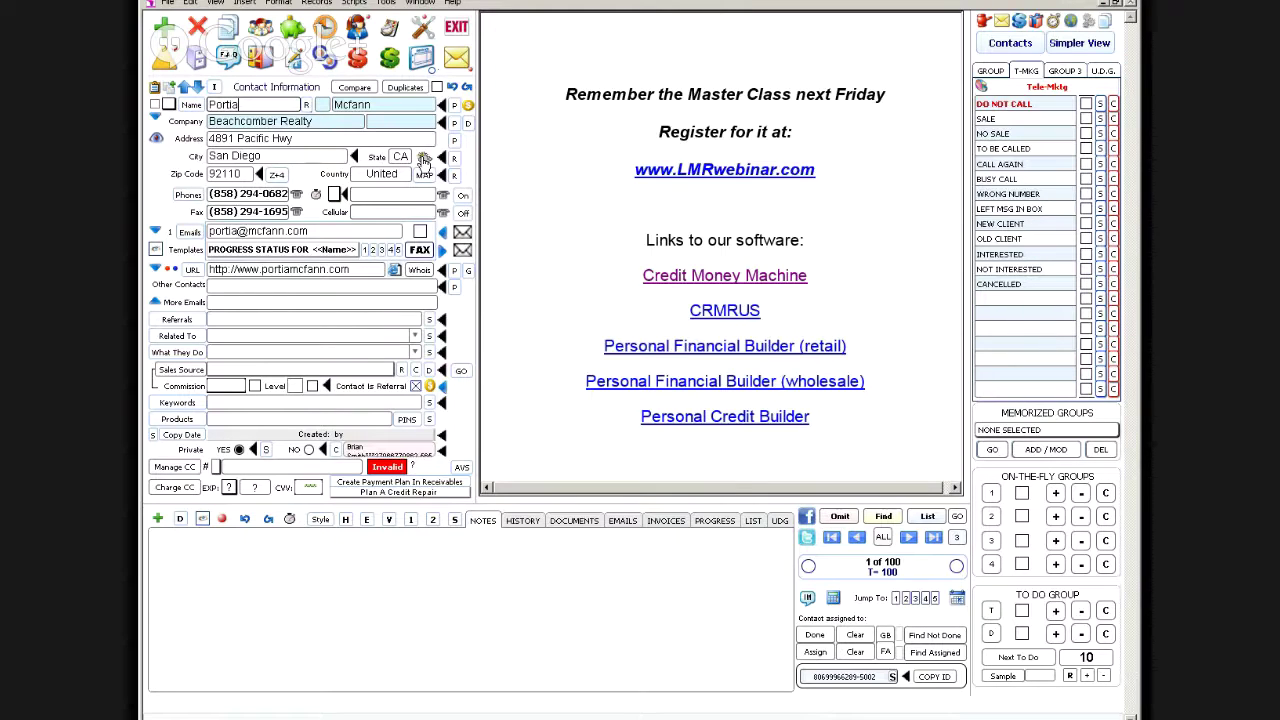
{"action": "left_click", "coordinate": [424, 160]}
{"action": "left_click", "coordinate": [727, 391]}
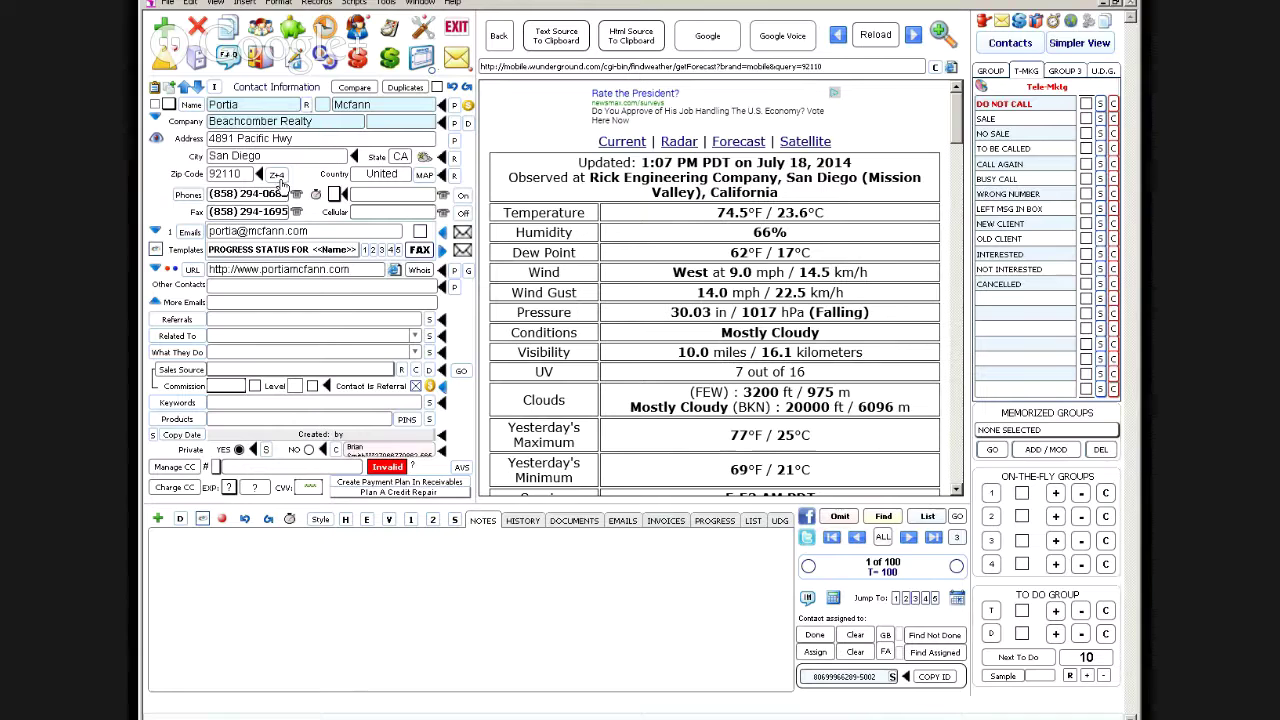
{"action": "left_click", "coordinate": [500, 38]}
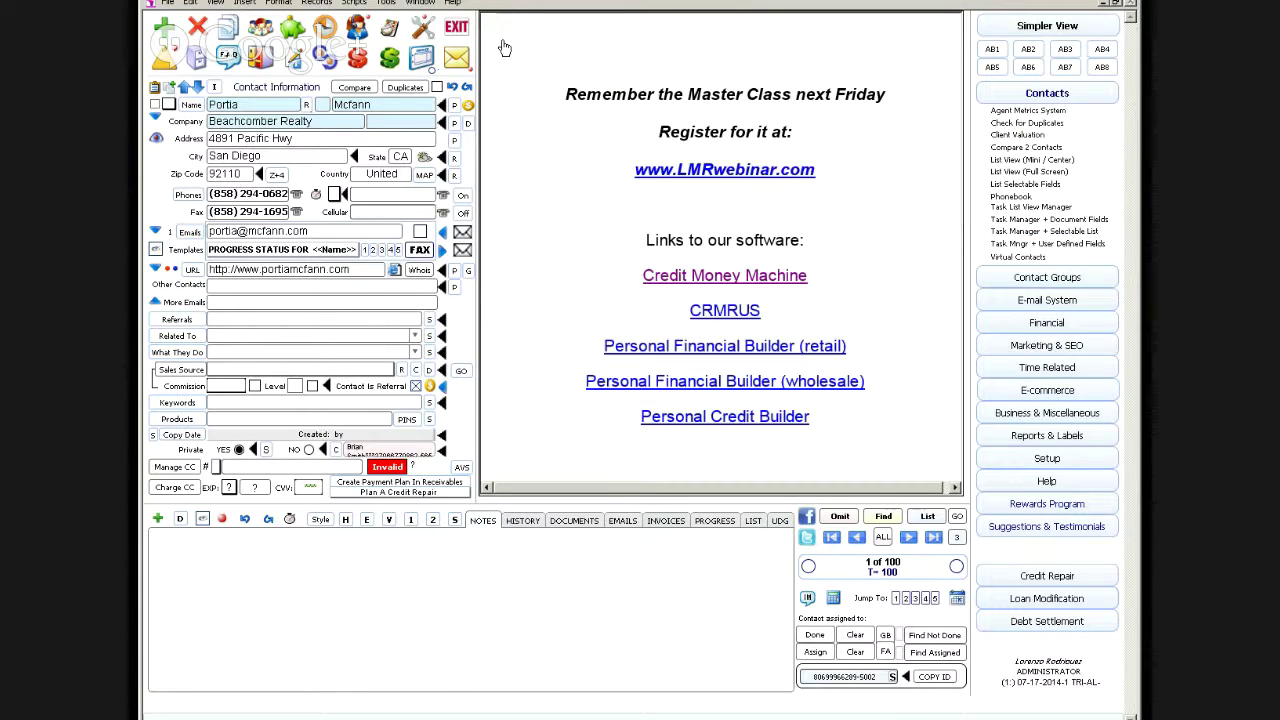
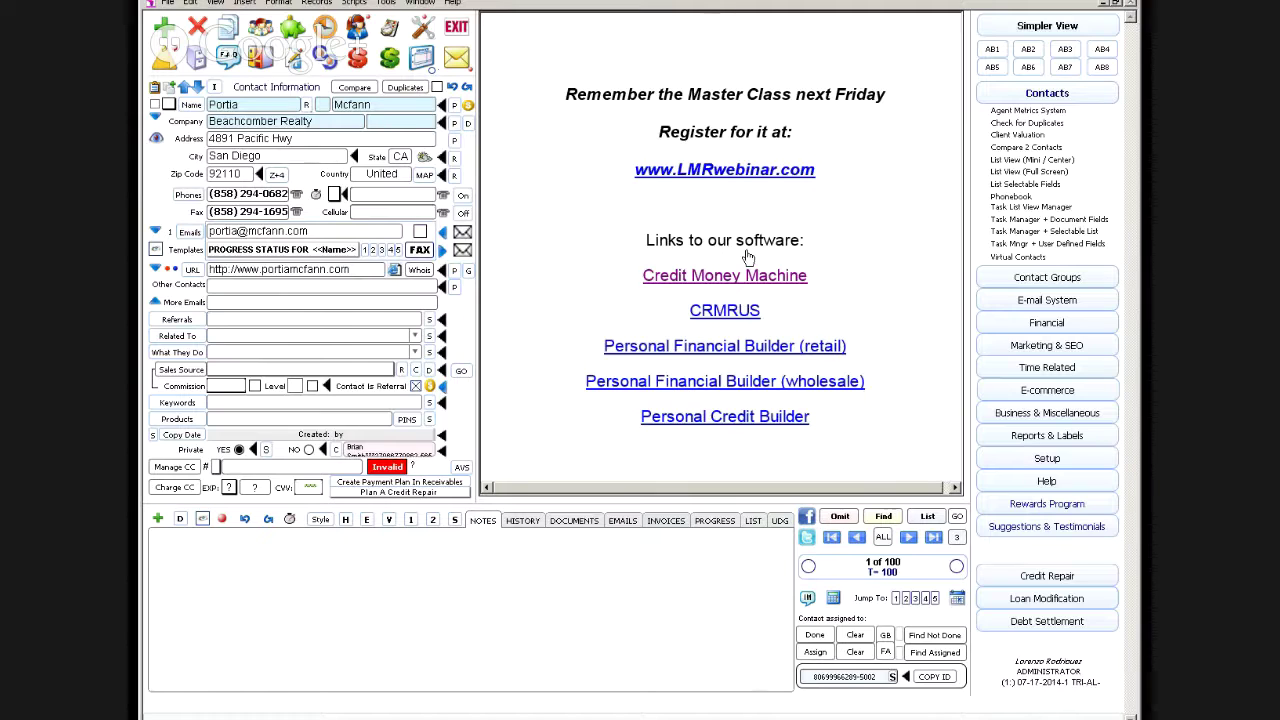
Step: Expand the Marketing & SEO, Business & Miscellaneous, E-commerce and Contacts sidebar tool lists
{"action": "left_click", "coordinate": [1032, 352]}
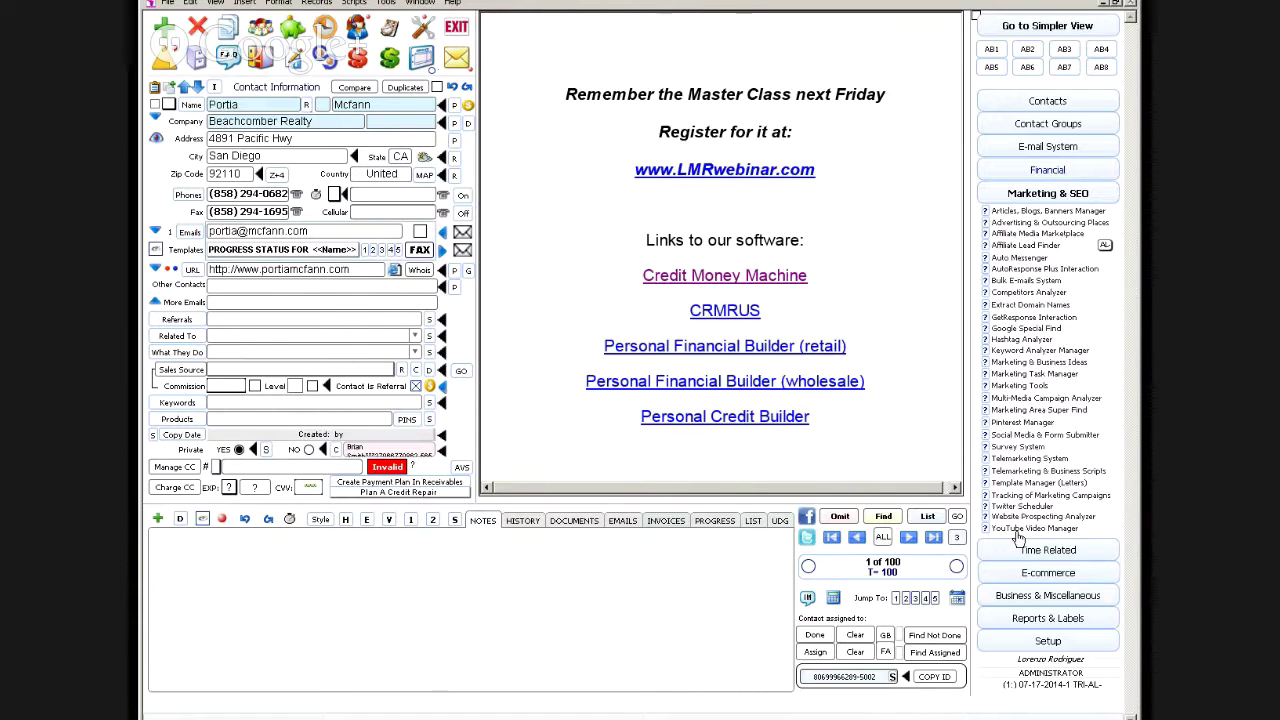
{"action": "left_click", "coordinate": [1012, 598]}
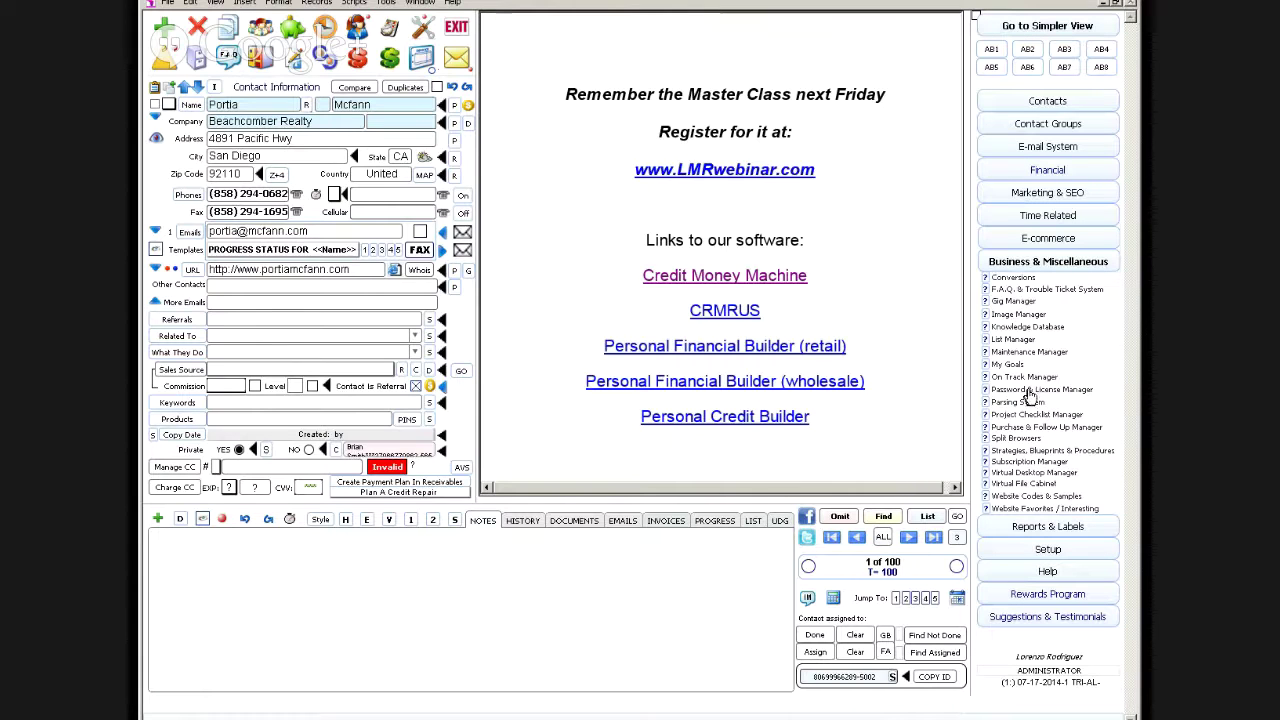
{"action": "left_click", "coordinate": [1020, 196]}
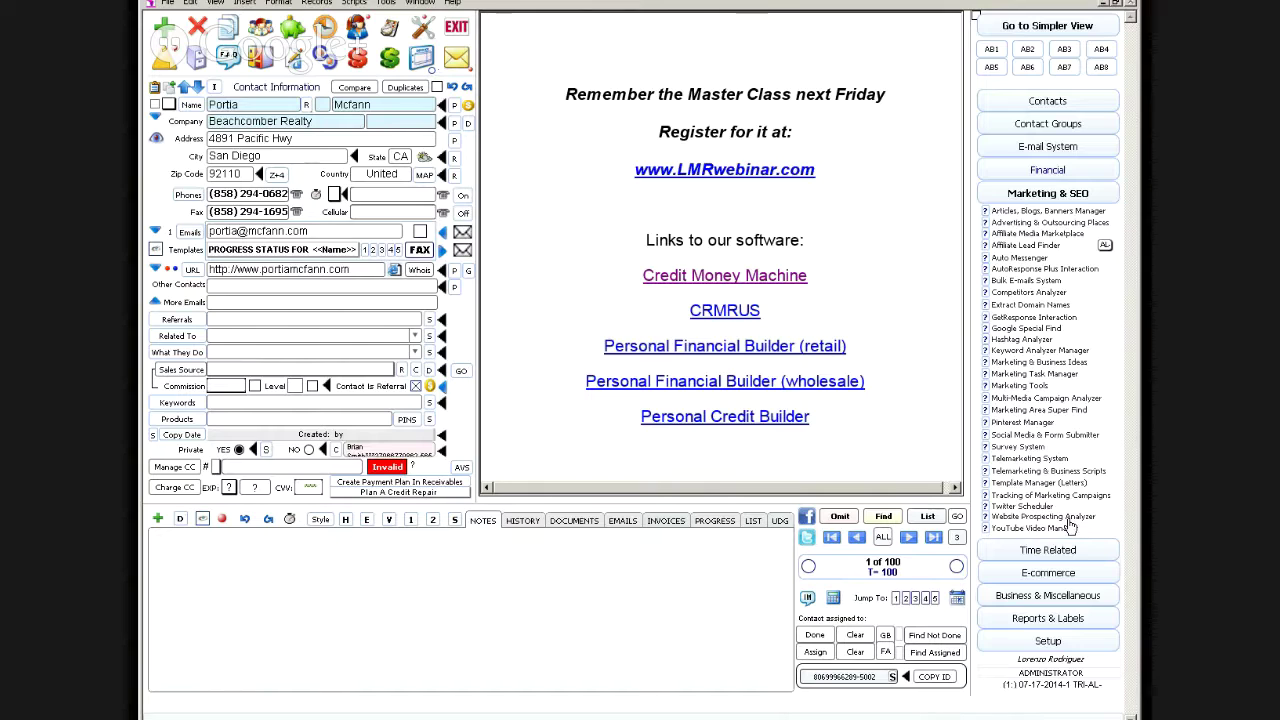
{"action": "left_click", "coordinate": [1036, 578]}
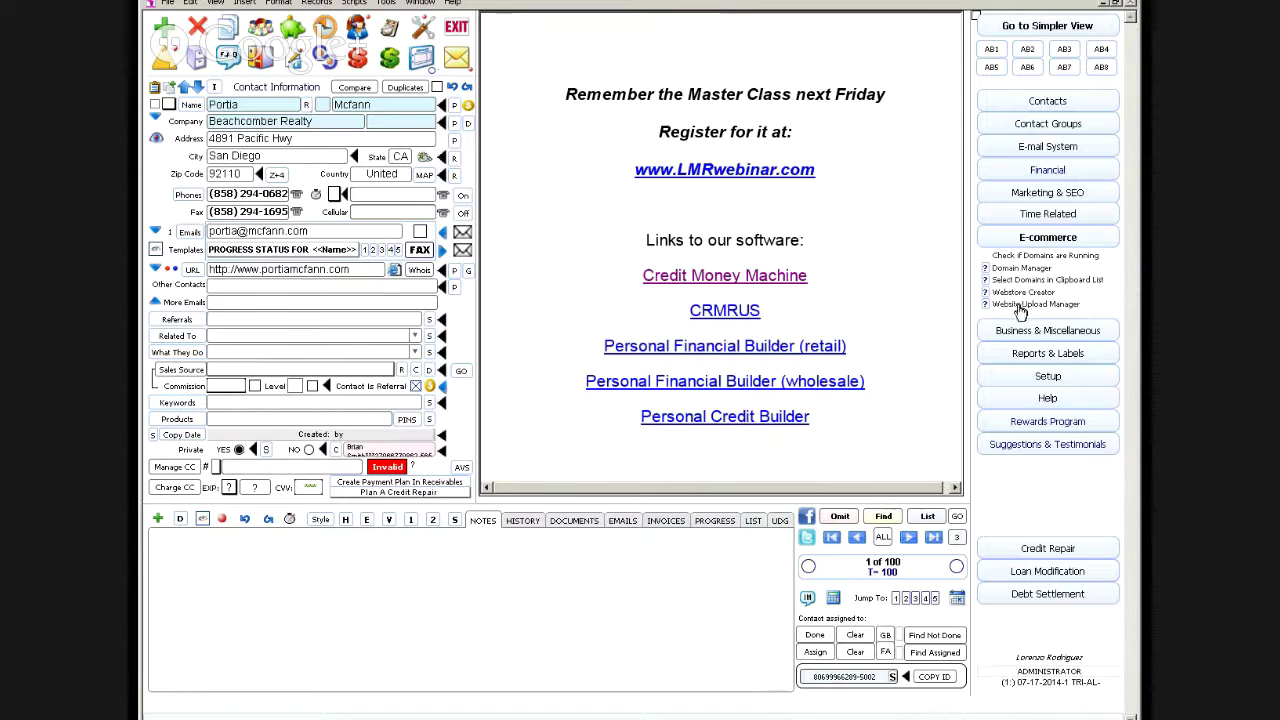
{"action": "left_click", "coordinate": [1008, 101]}
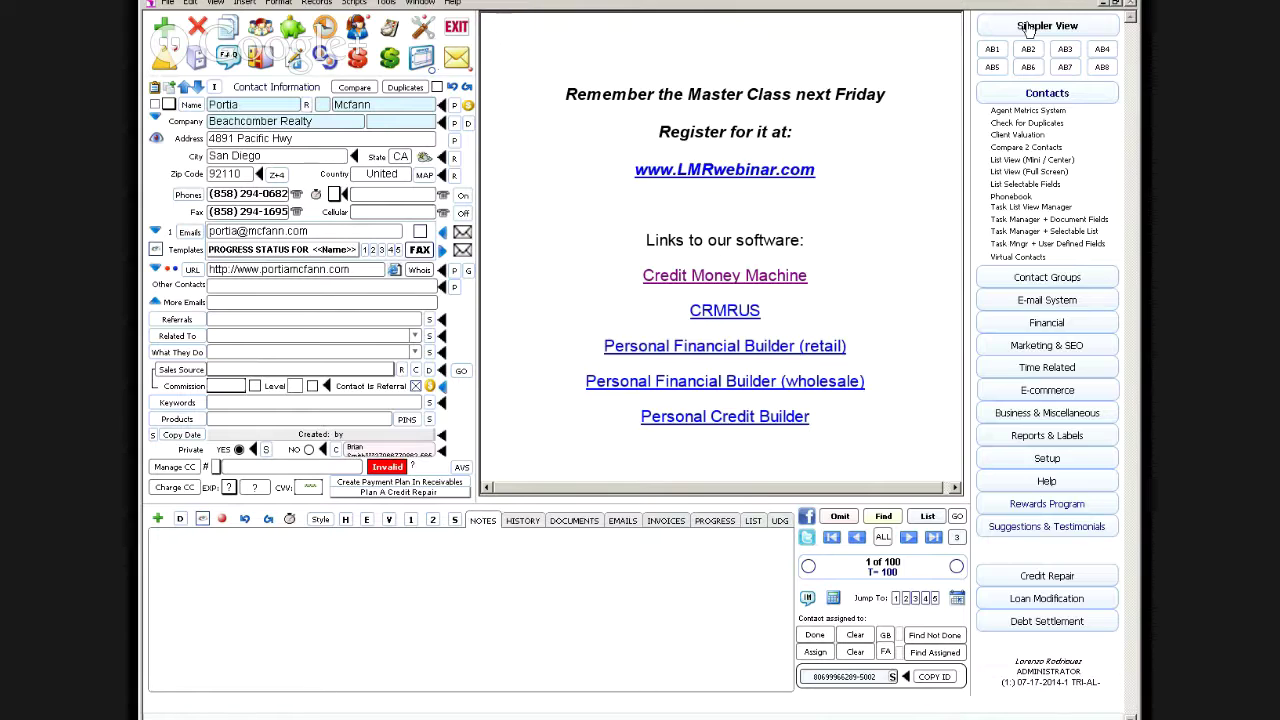
Step: Switch the contact to Simpler View, bring up user defined fields, then return to the webinar page
{"action": "left_click", "coordinate": [1028, 28]}
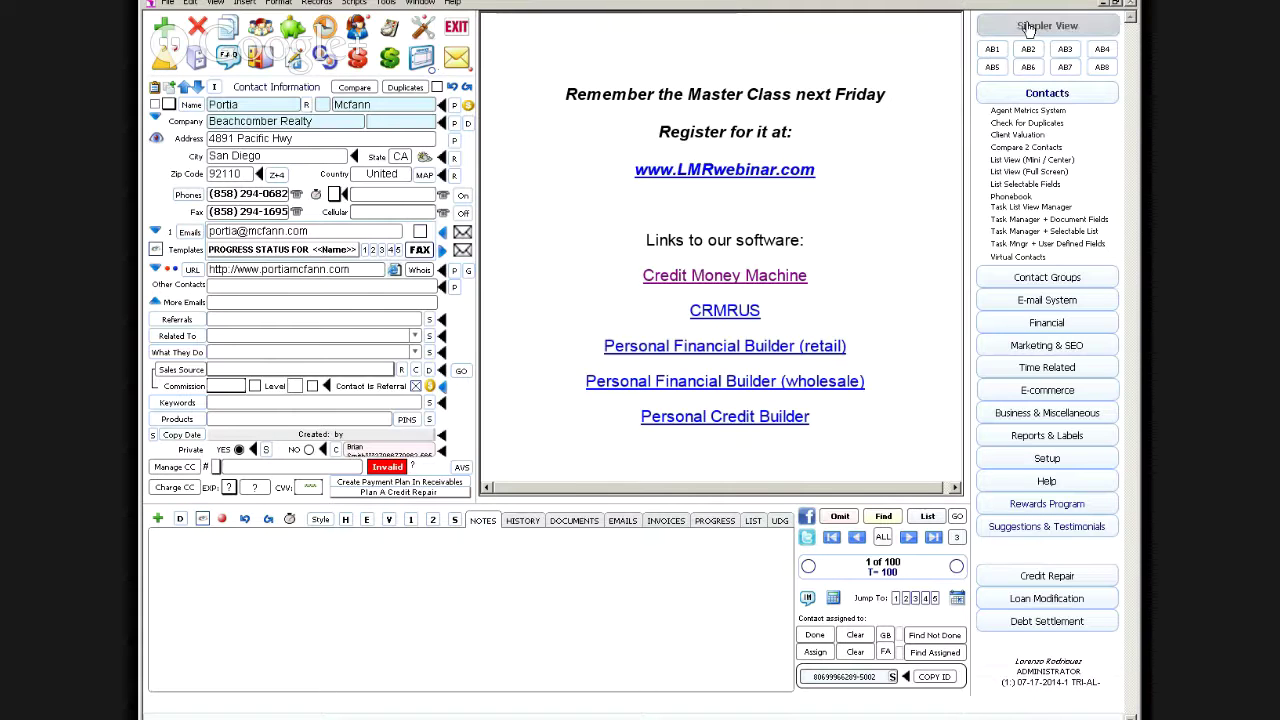
{"action": "left_click", "coordinate": [821, 22]}
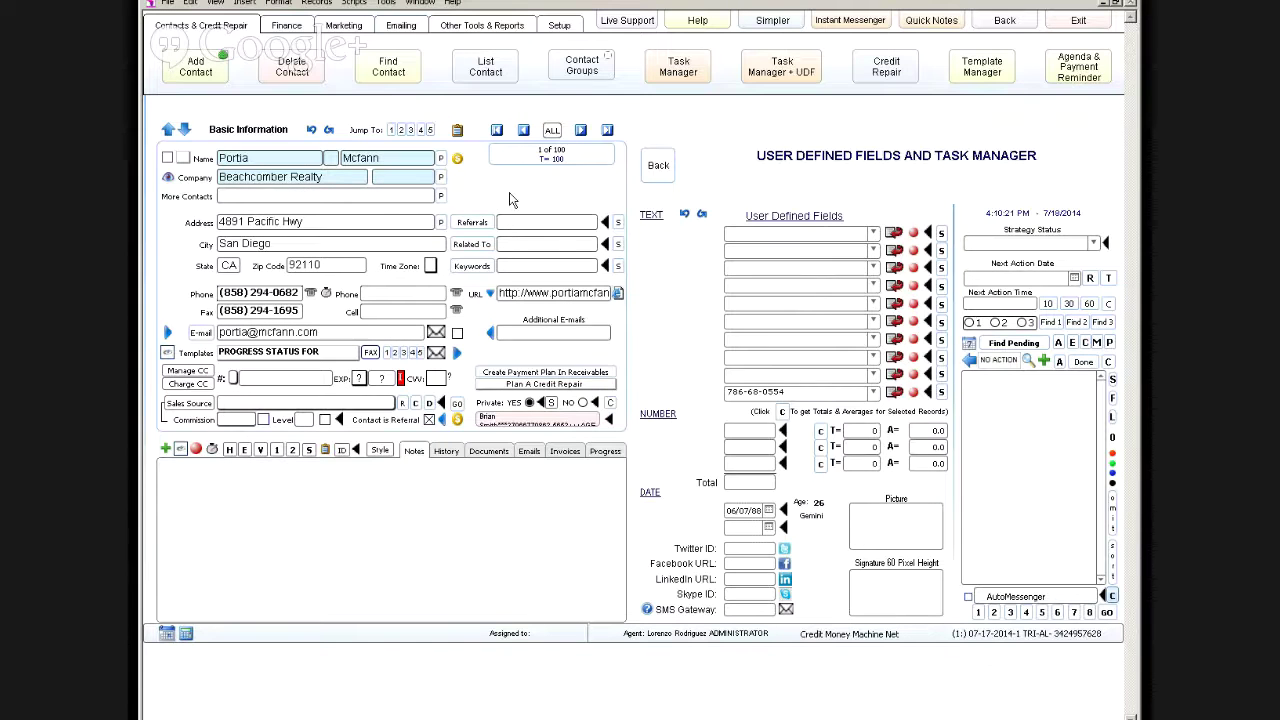
{"action": "left_click", "coordinate": [658, 165]}
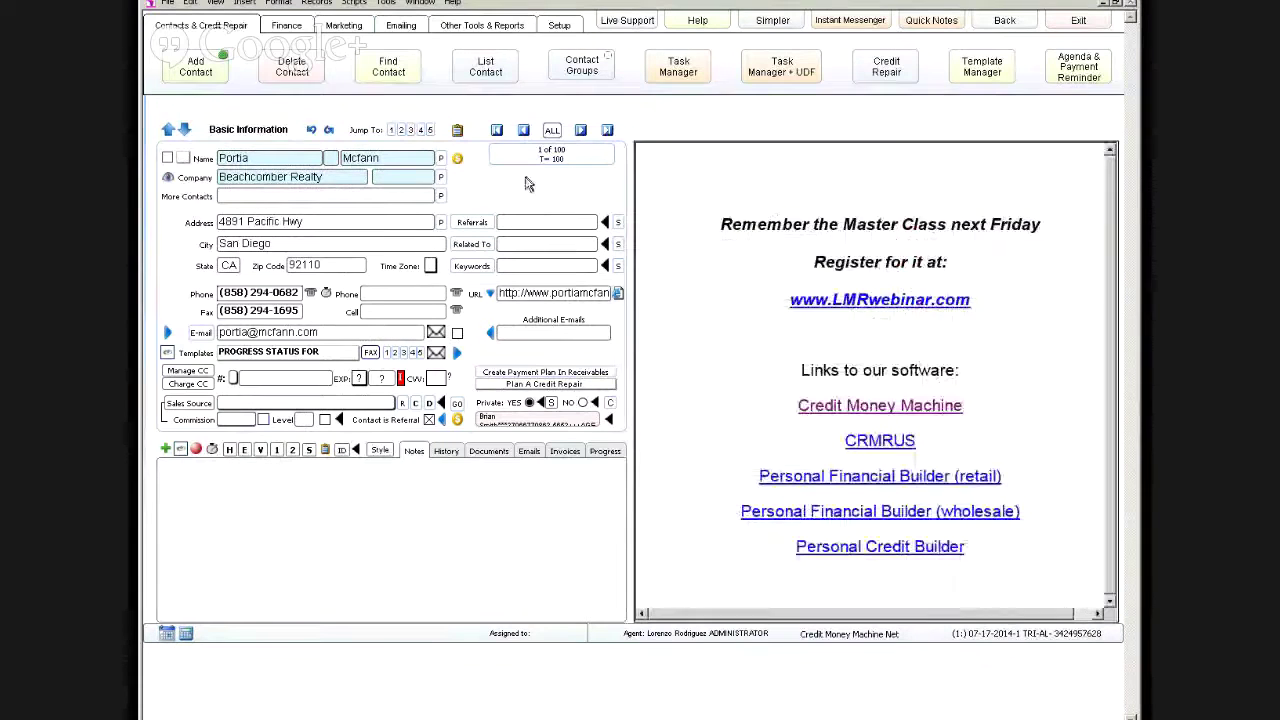